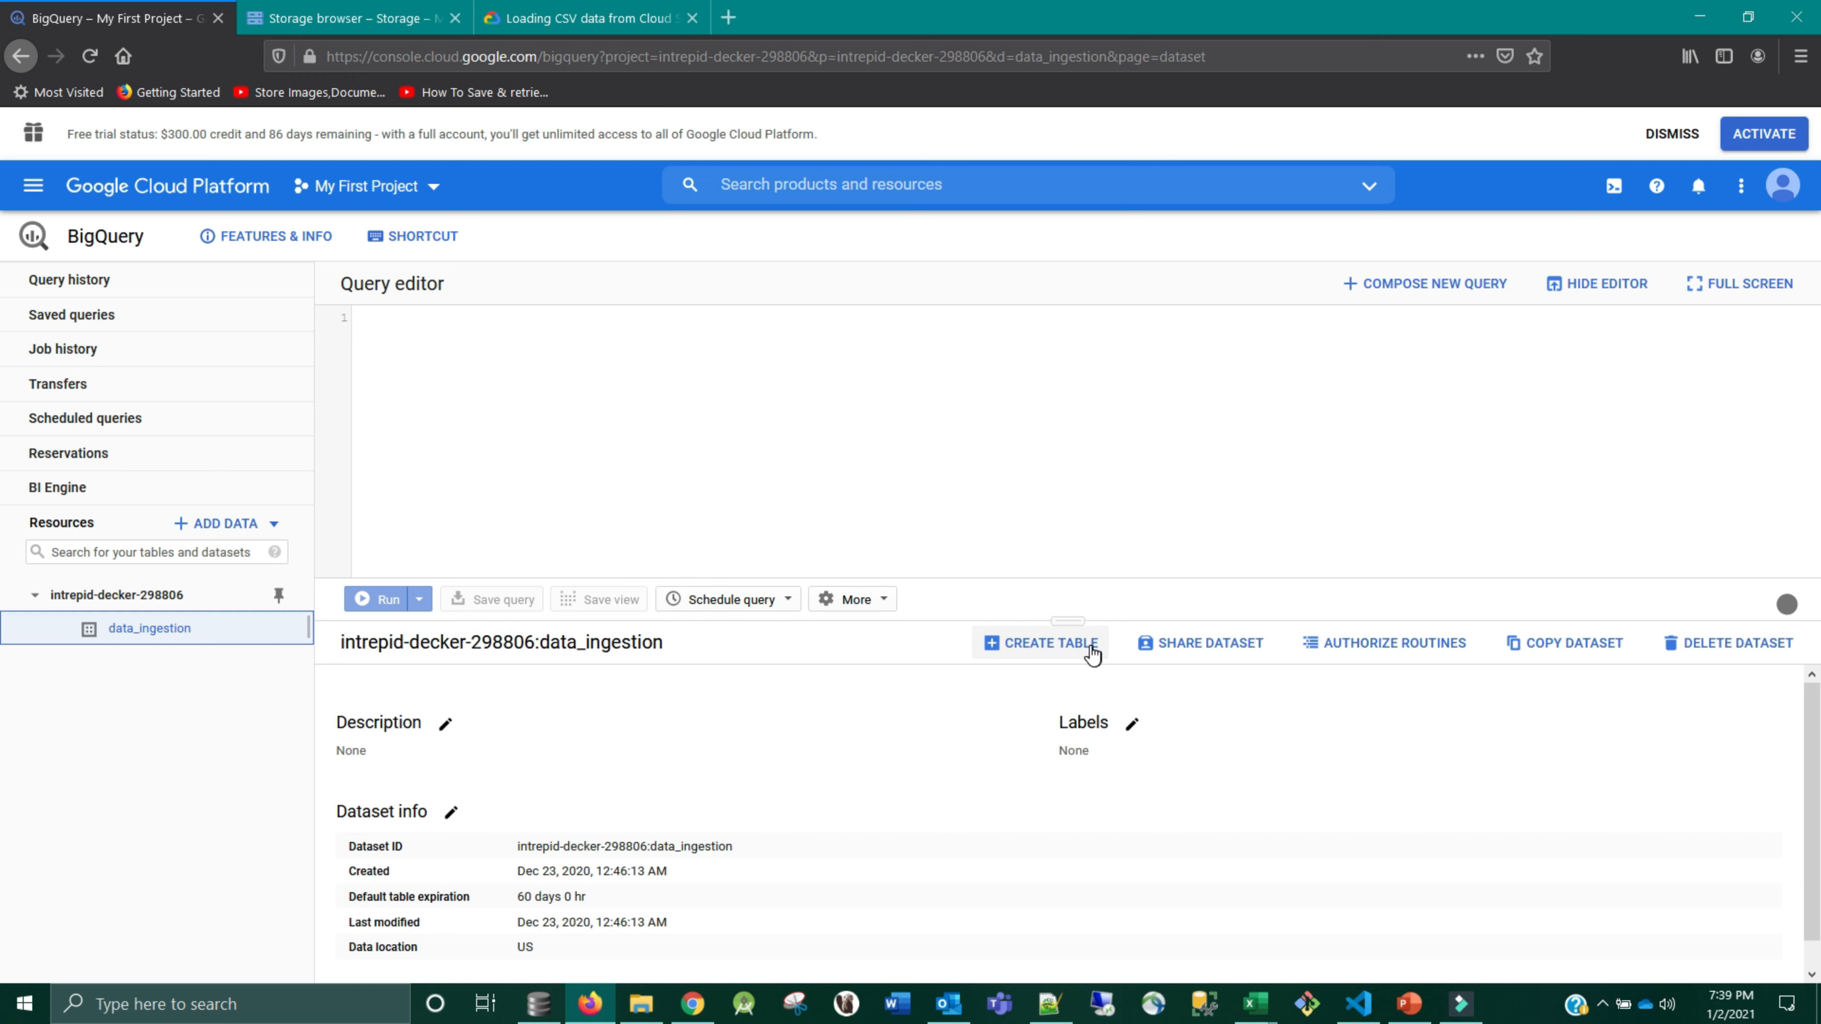
- Start creating a table in the data_ingestion dataset and view the available source types
click(1051, 646)
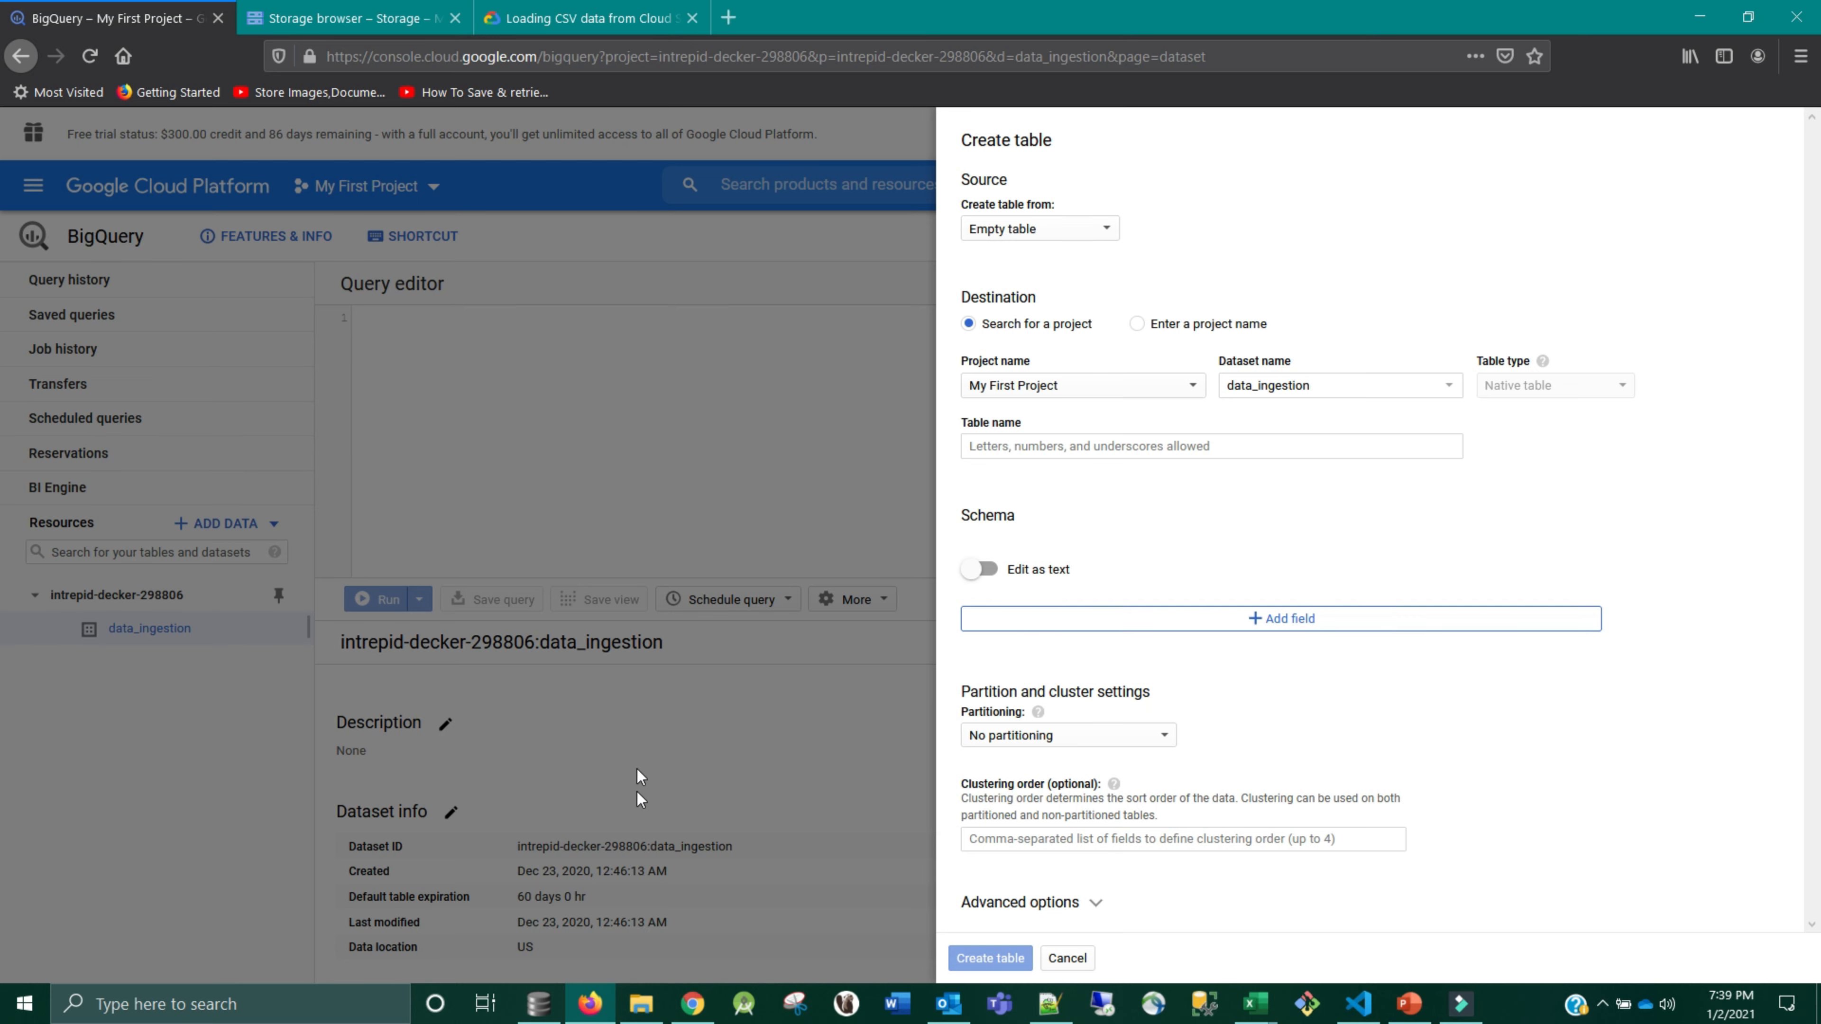
click(276, 15)
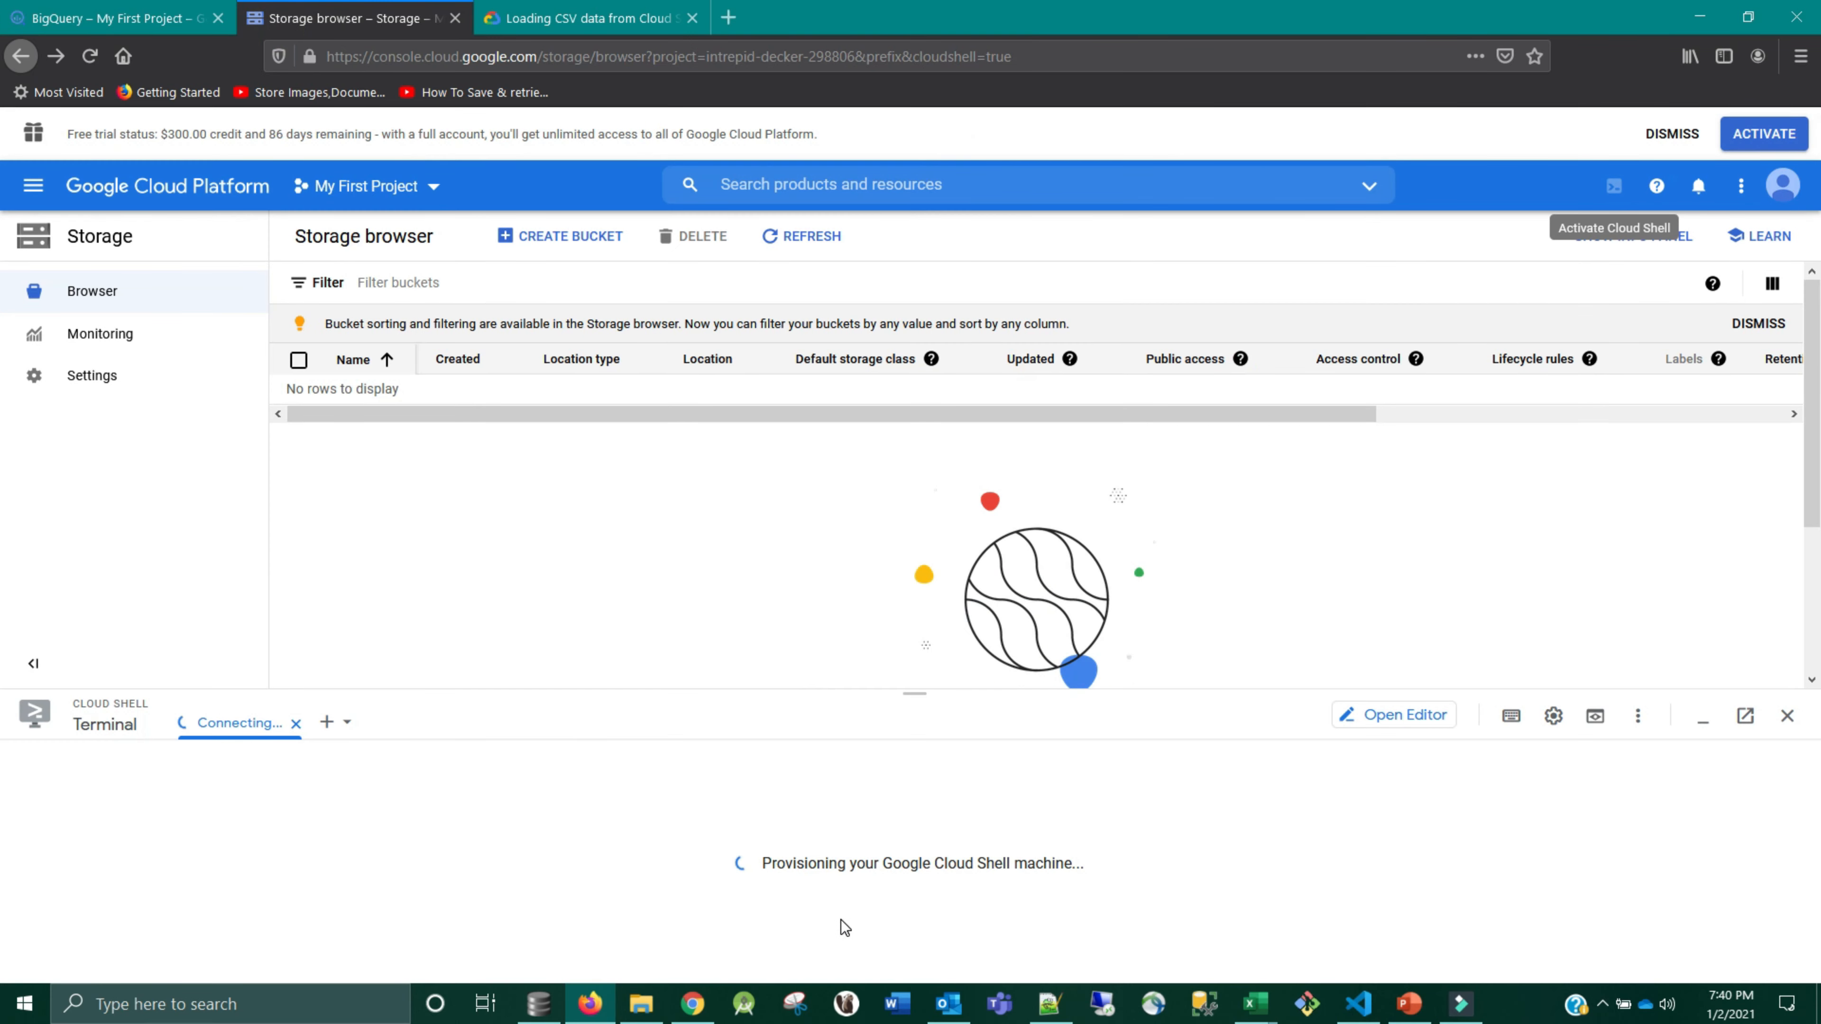
click(133, 17)
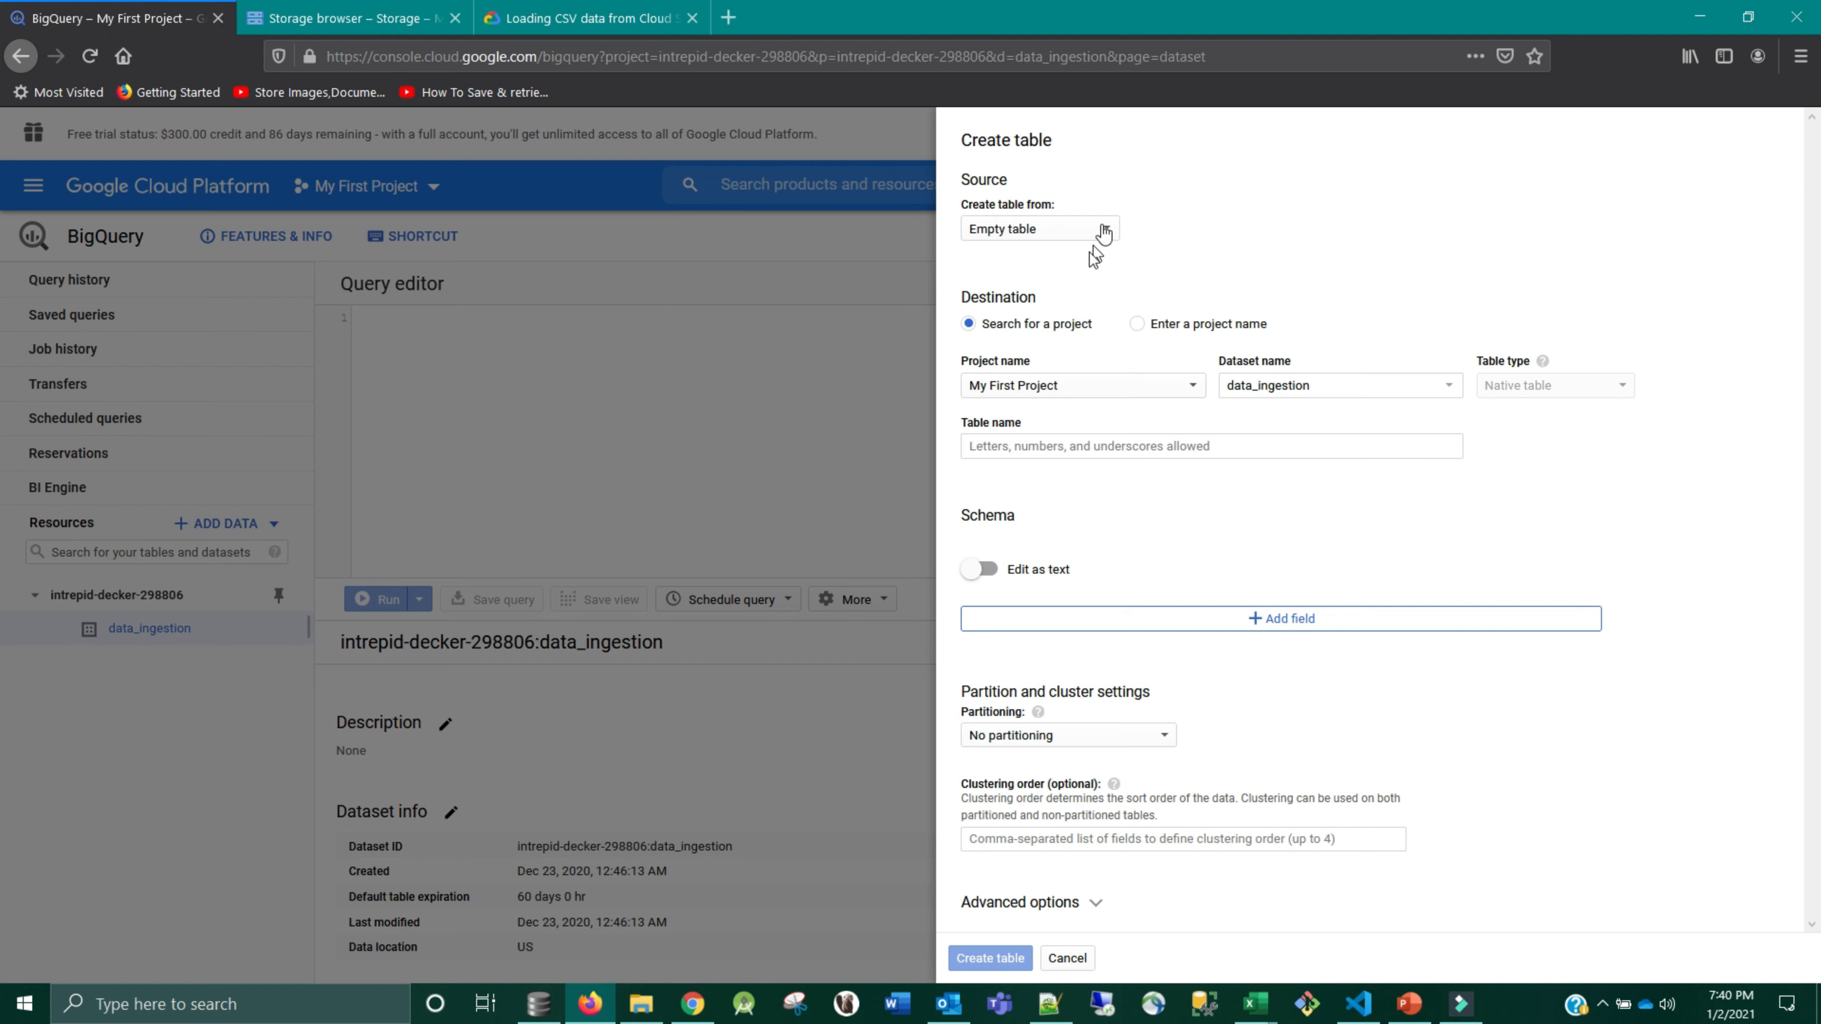
click(1091, 231)
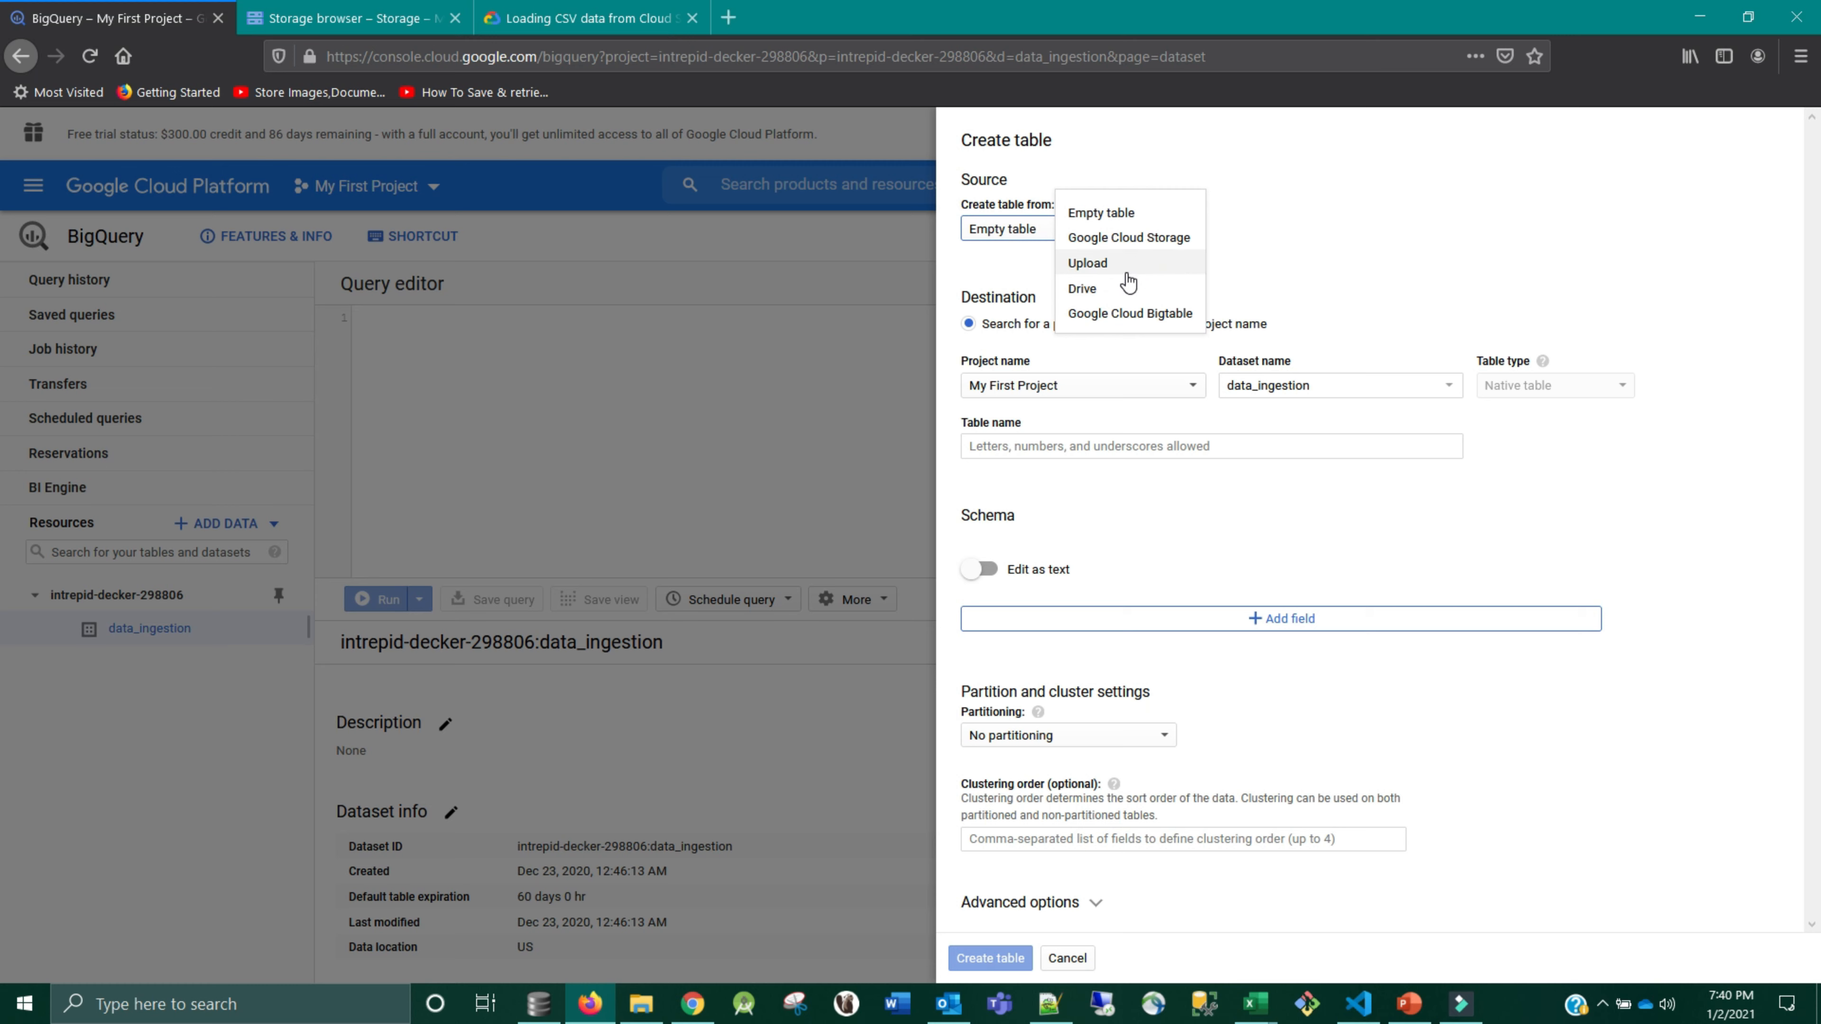
click(1307, 224)
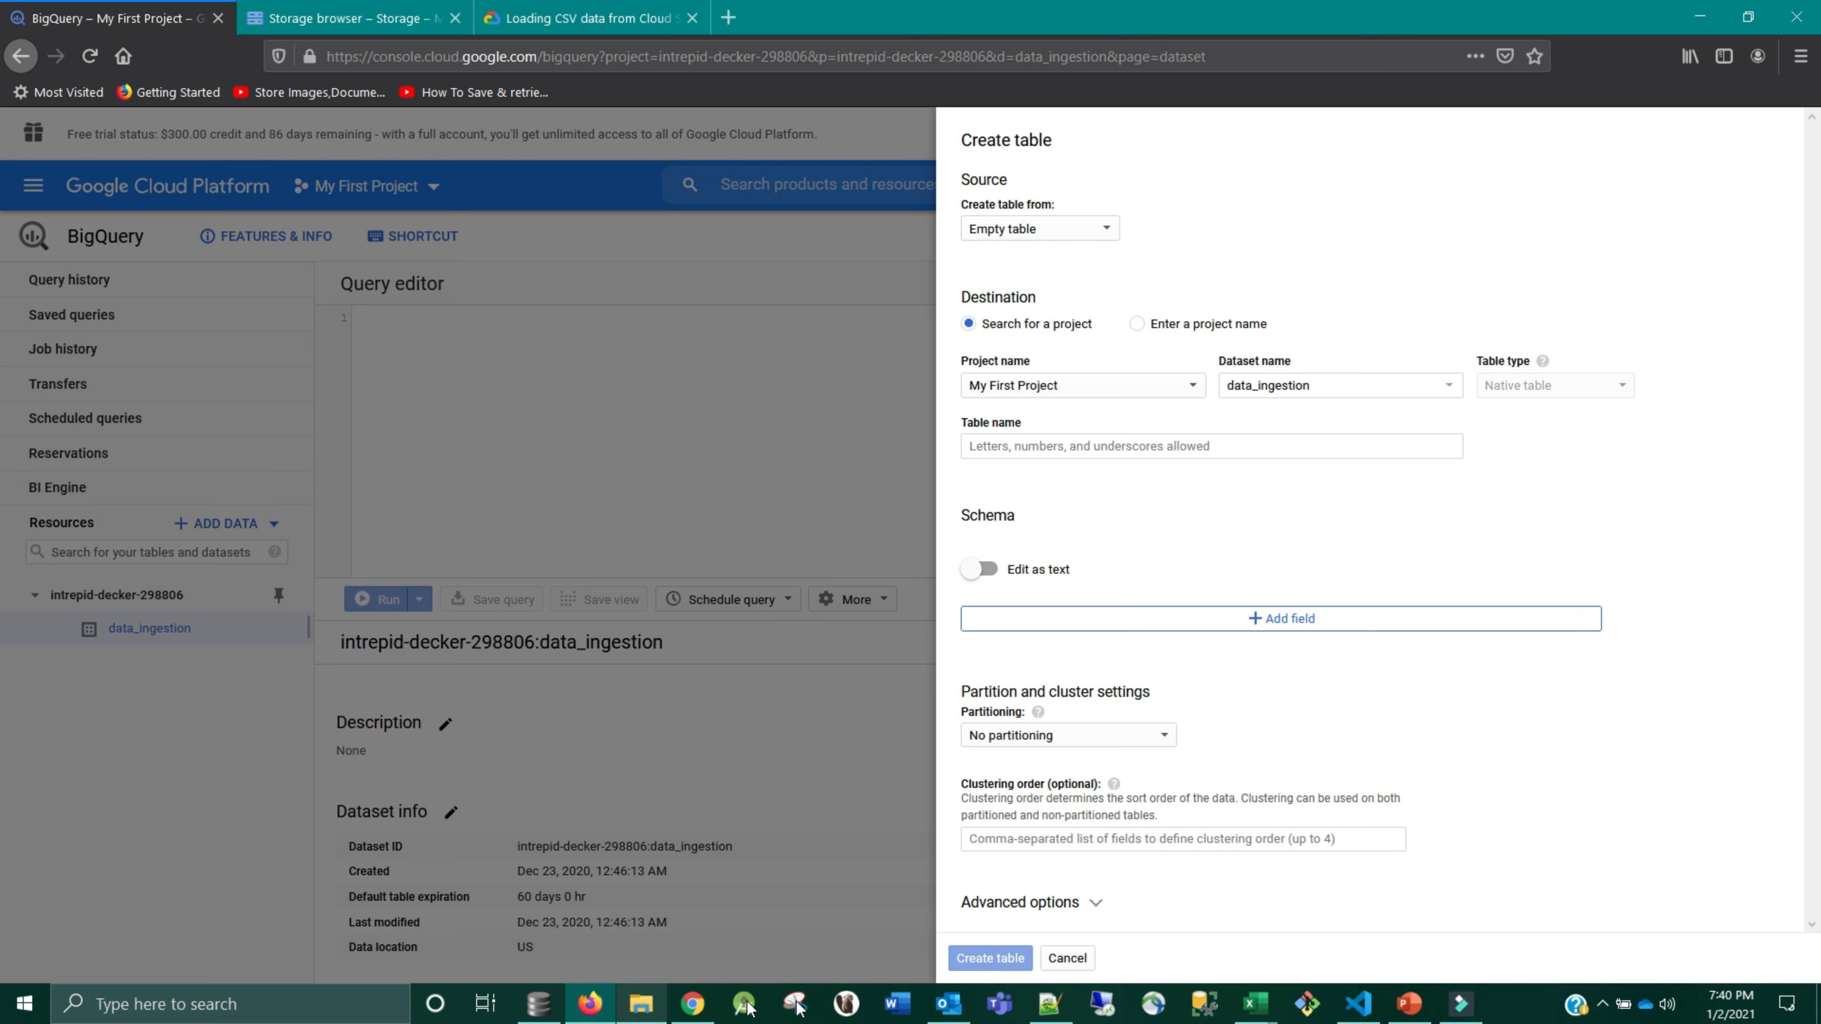
- Switch to Notepad++ and examine the columns and rows of Import_User_Sample_1.csv and Import_User_Sample_2.csv, including any multiline values
click(1049, 1003)
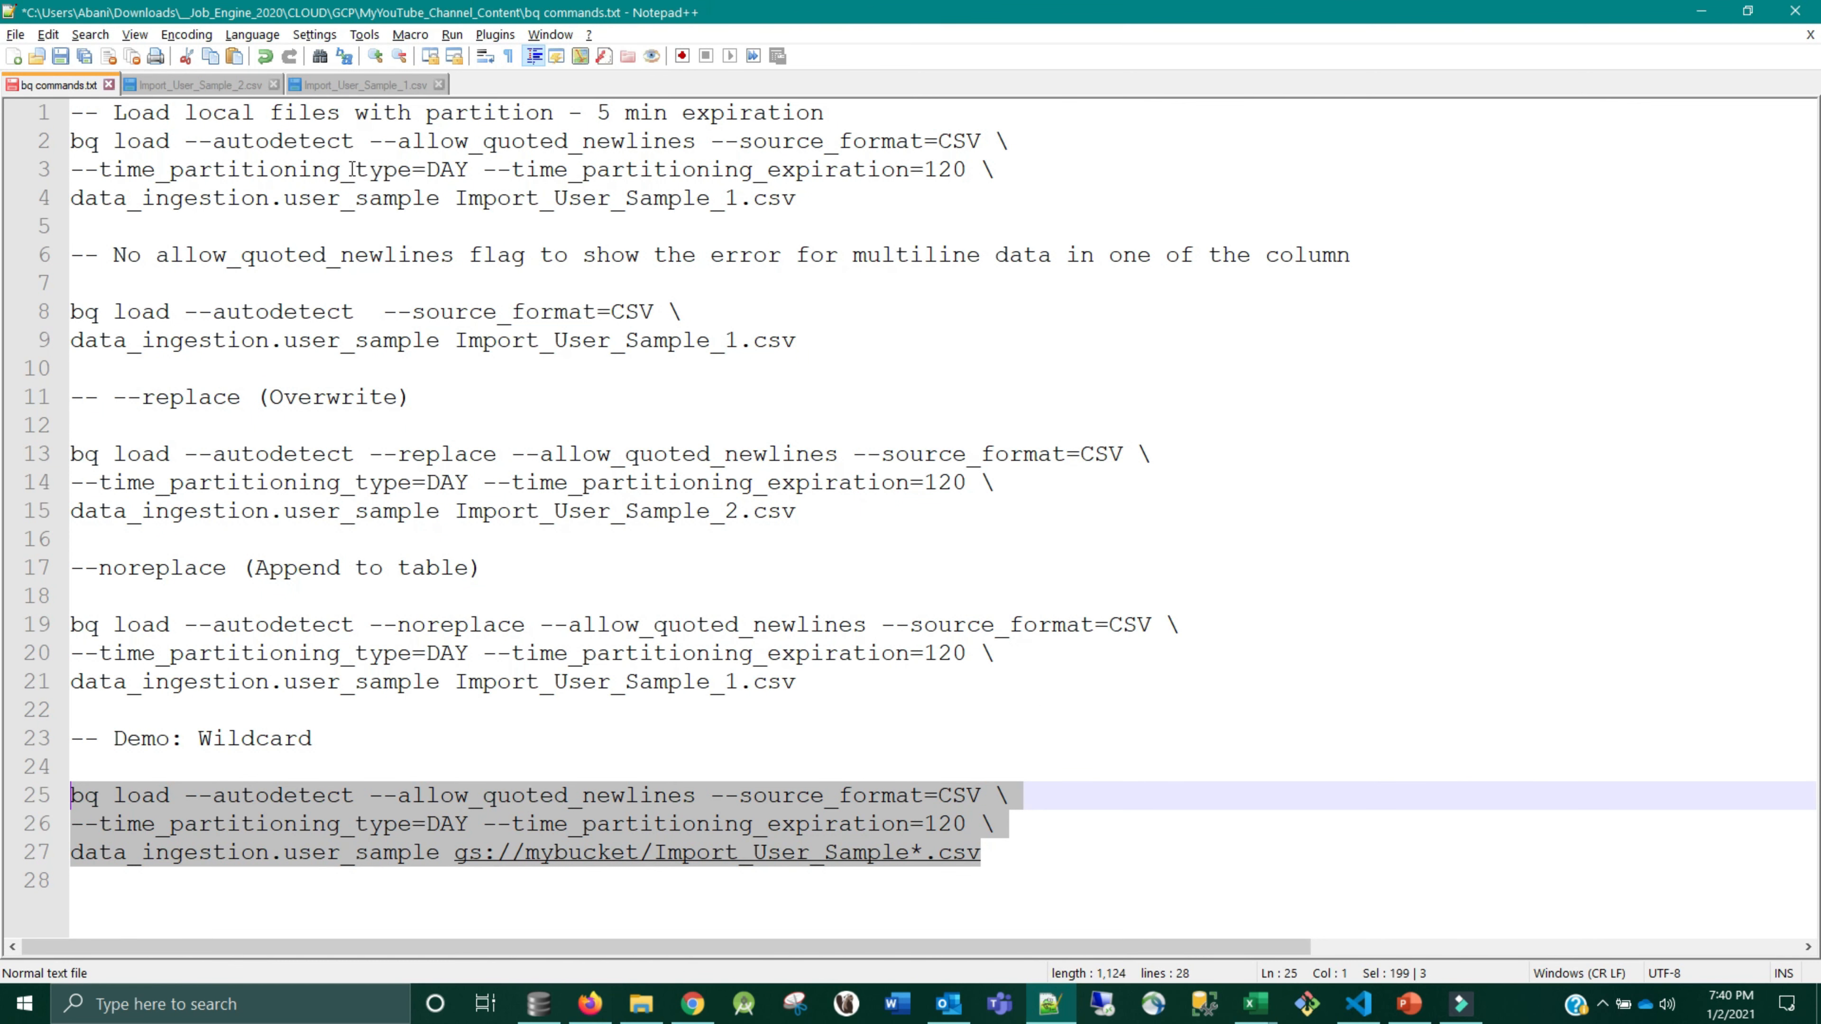
click(244, 84)
click(340, 84)
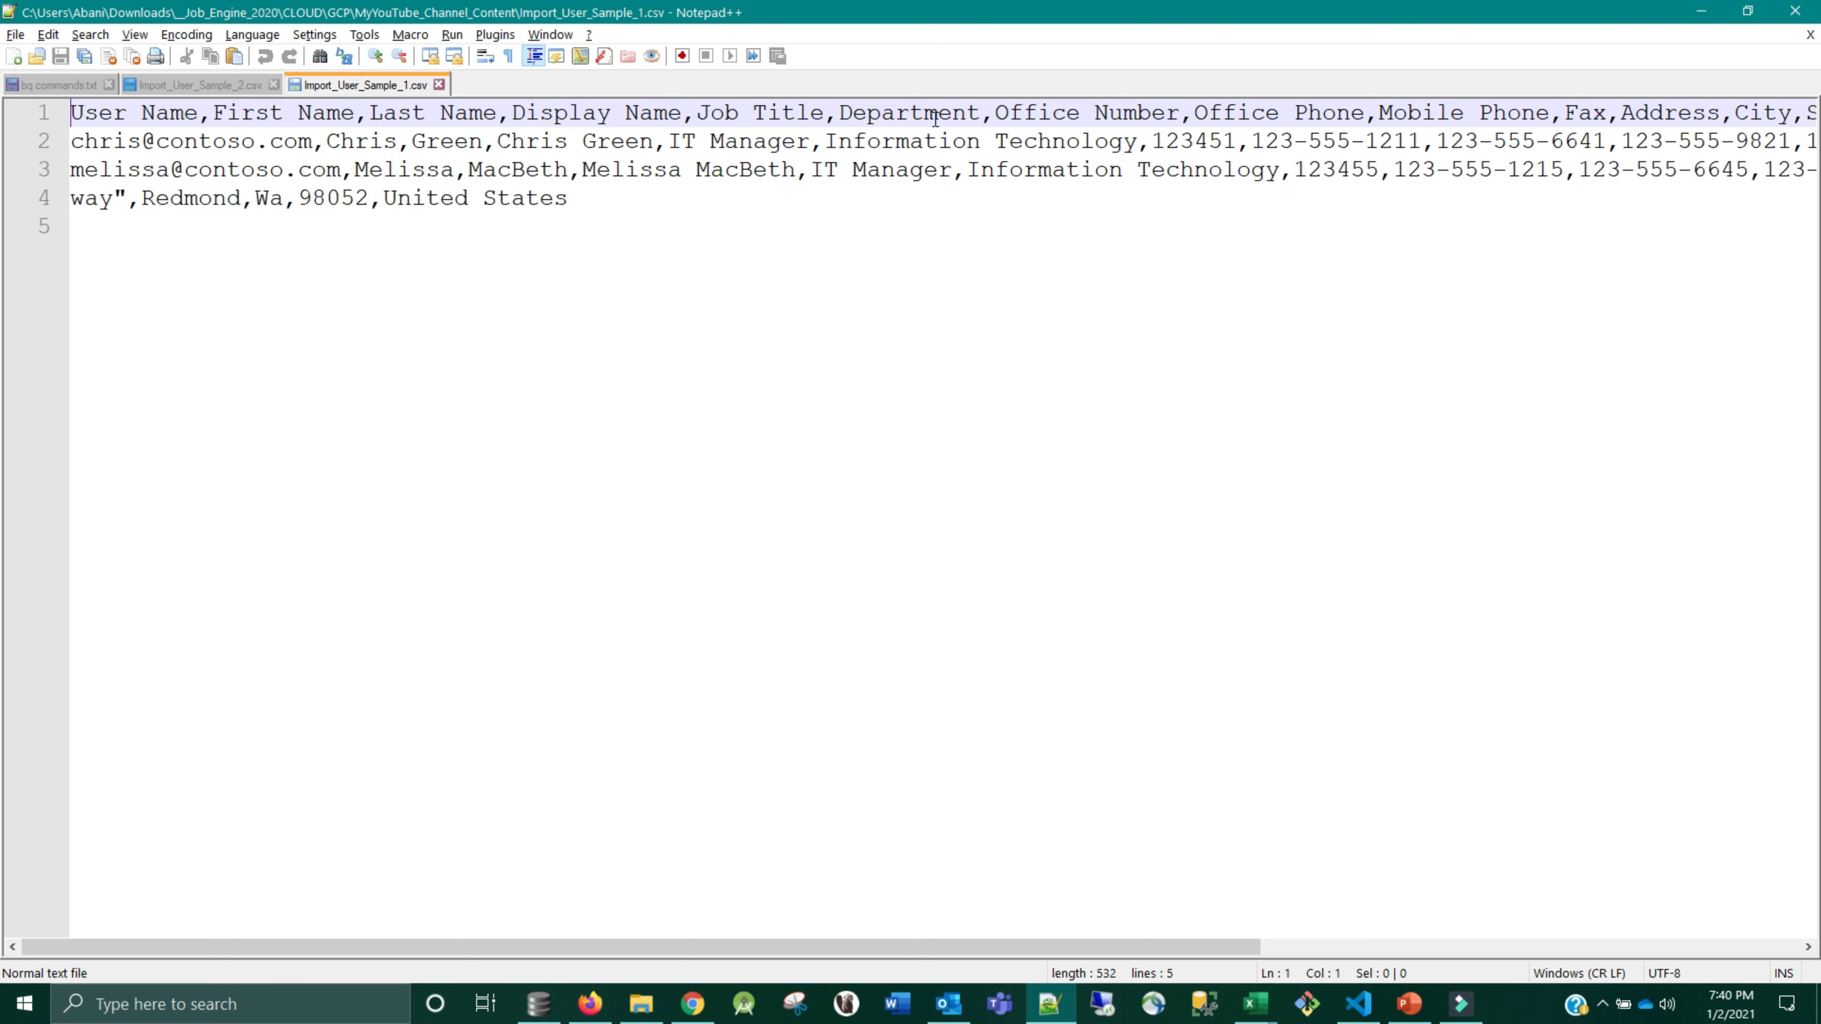
drag(924, 954, 1541, 981)
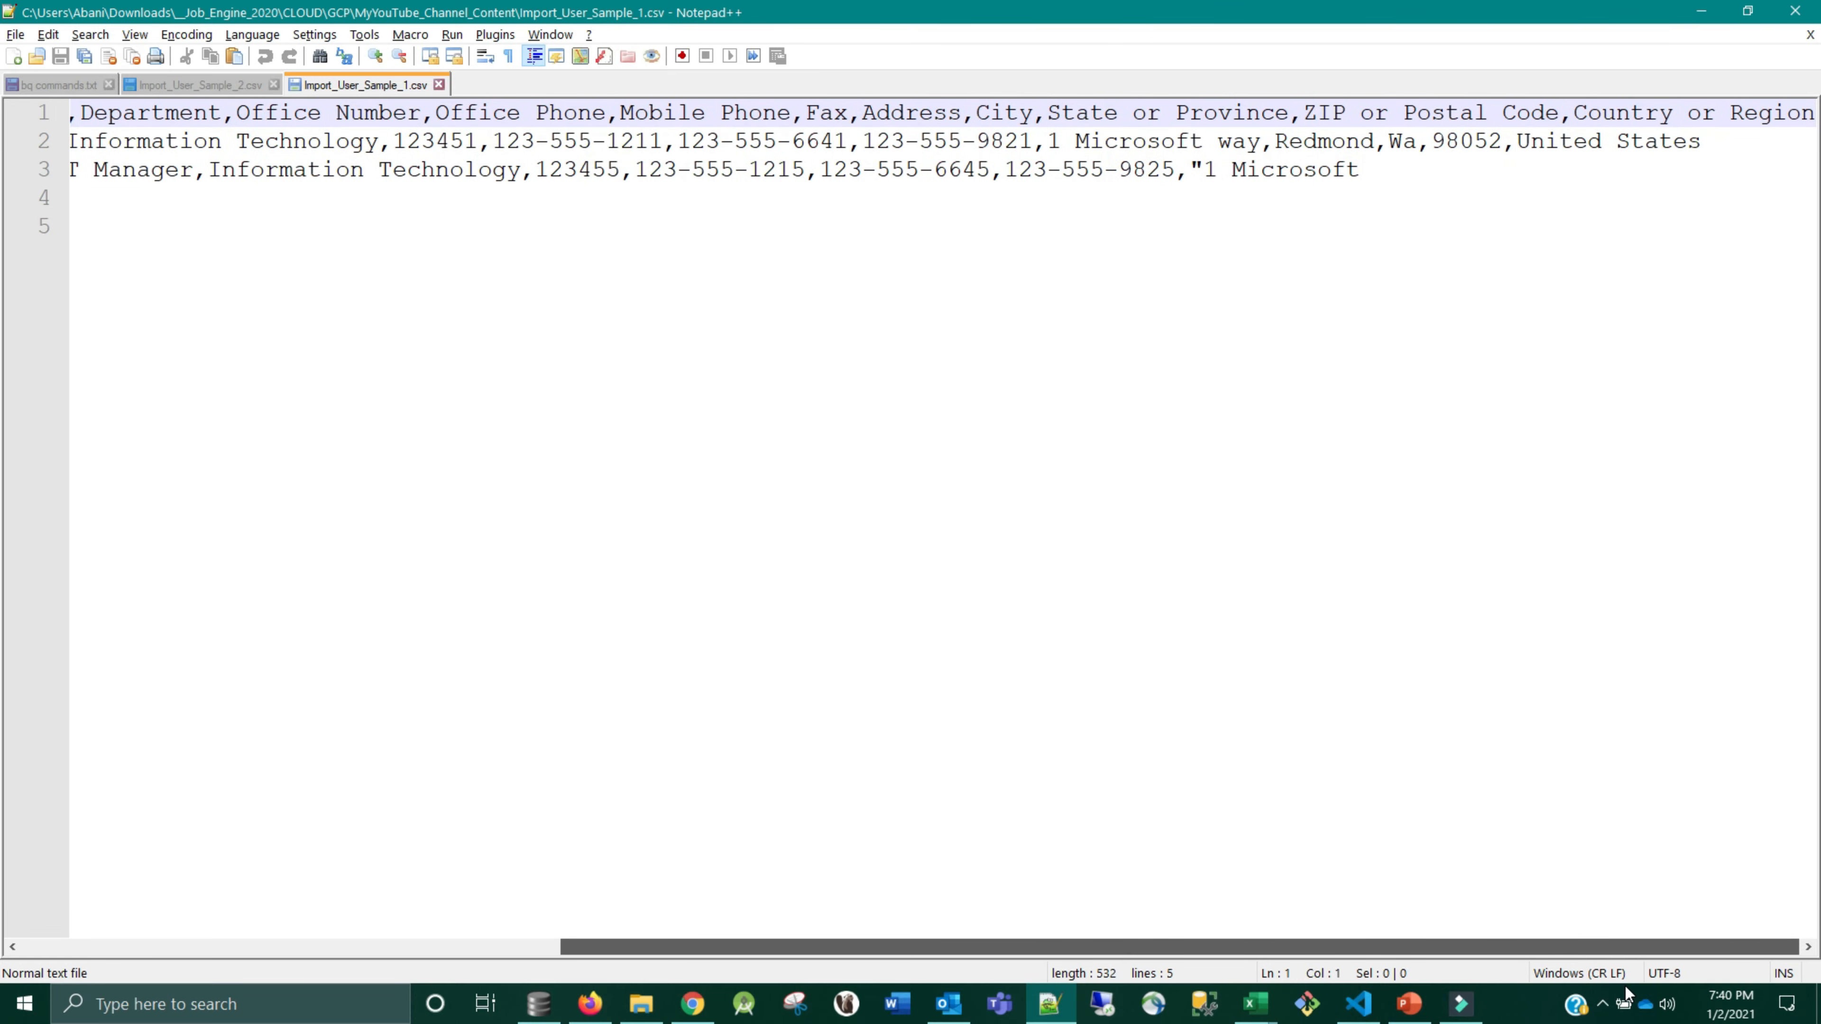
drag(1407, 948, 781, 922)
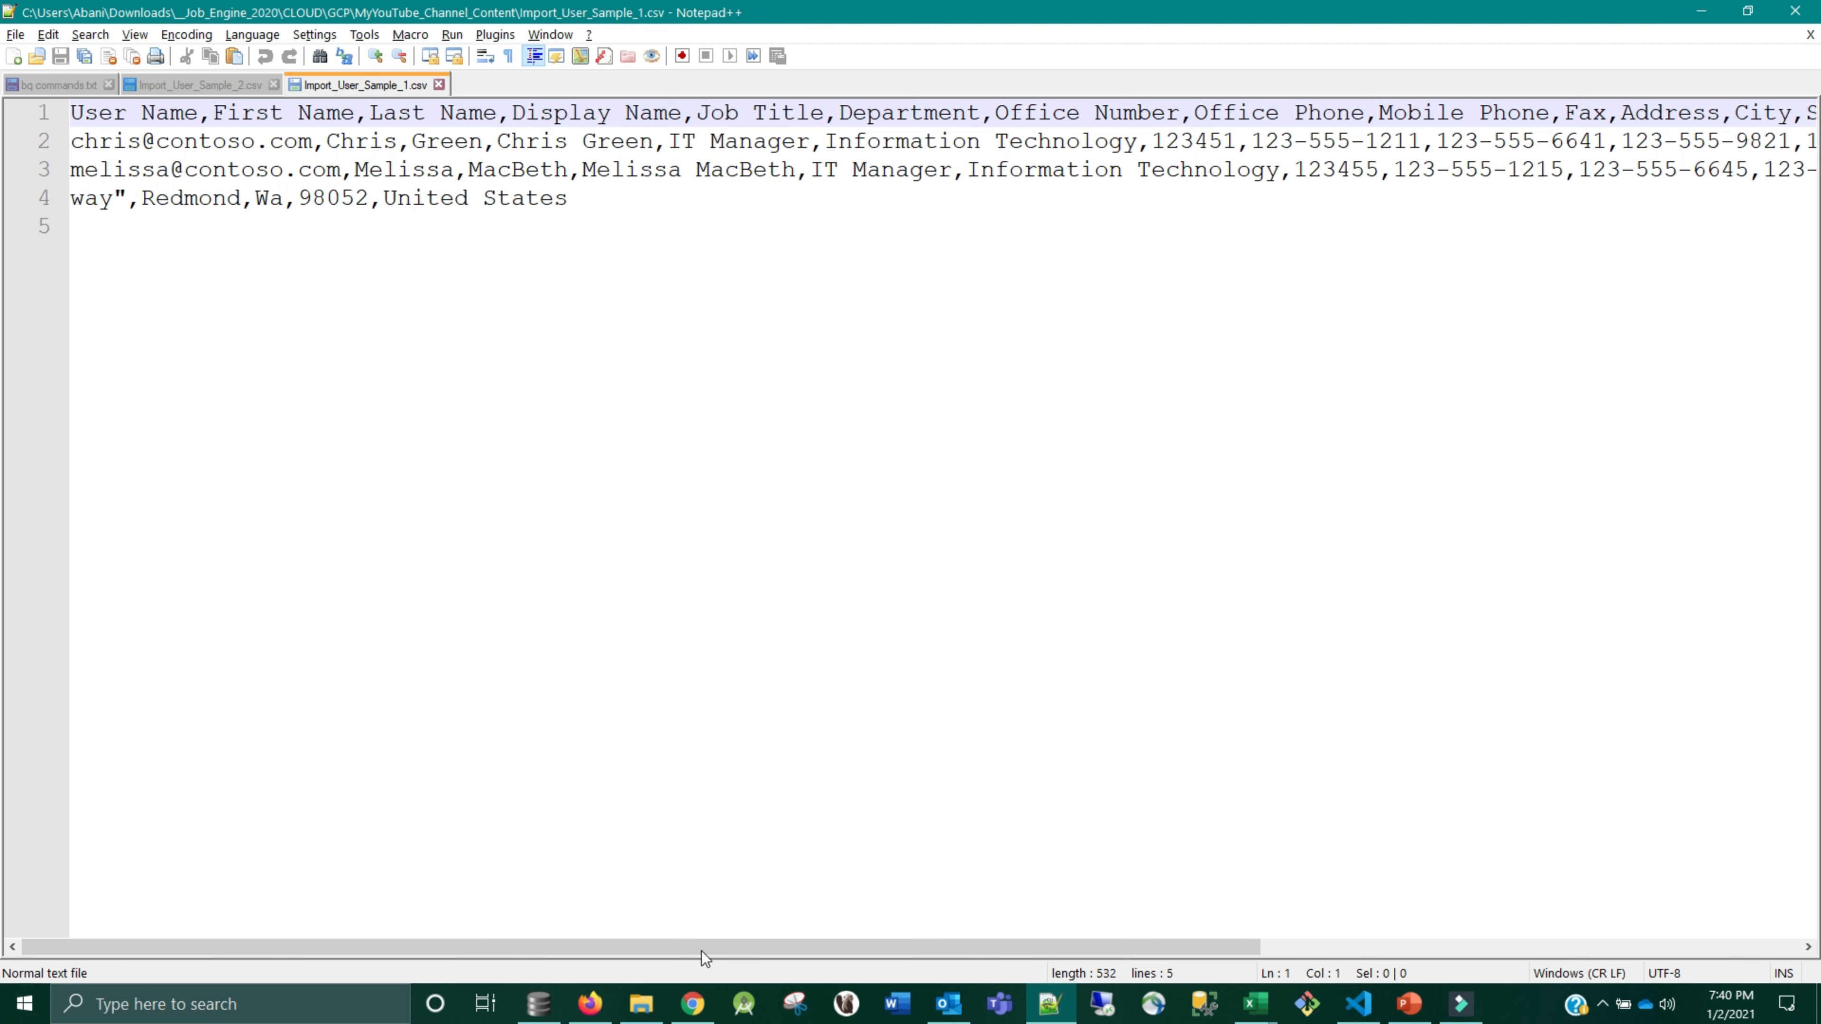
drag(701, 951, 1195, 954)
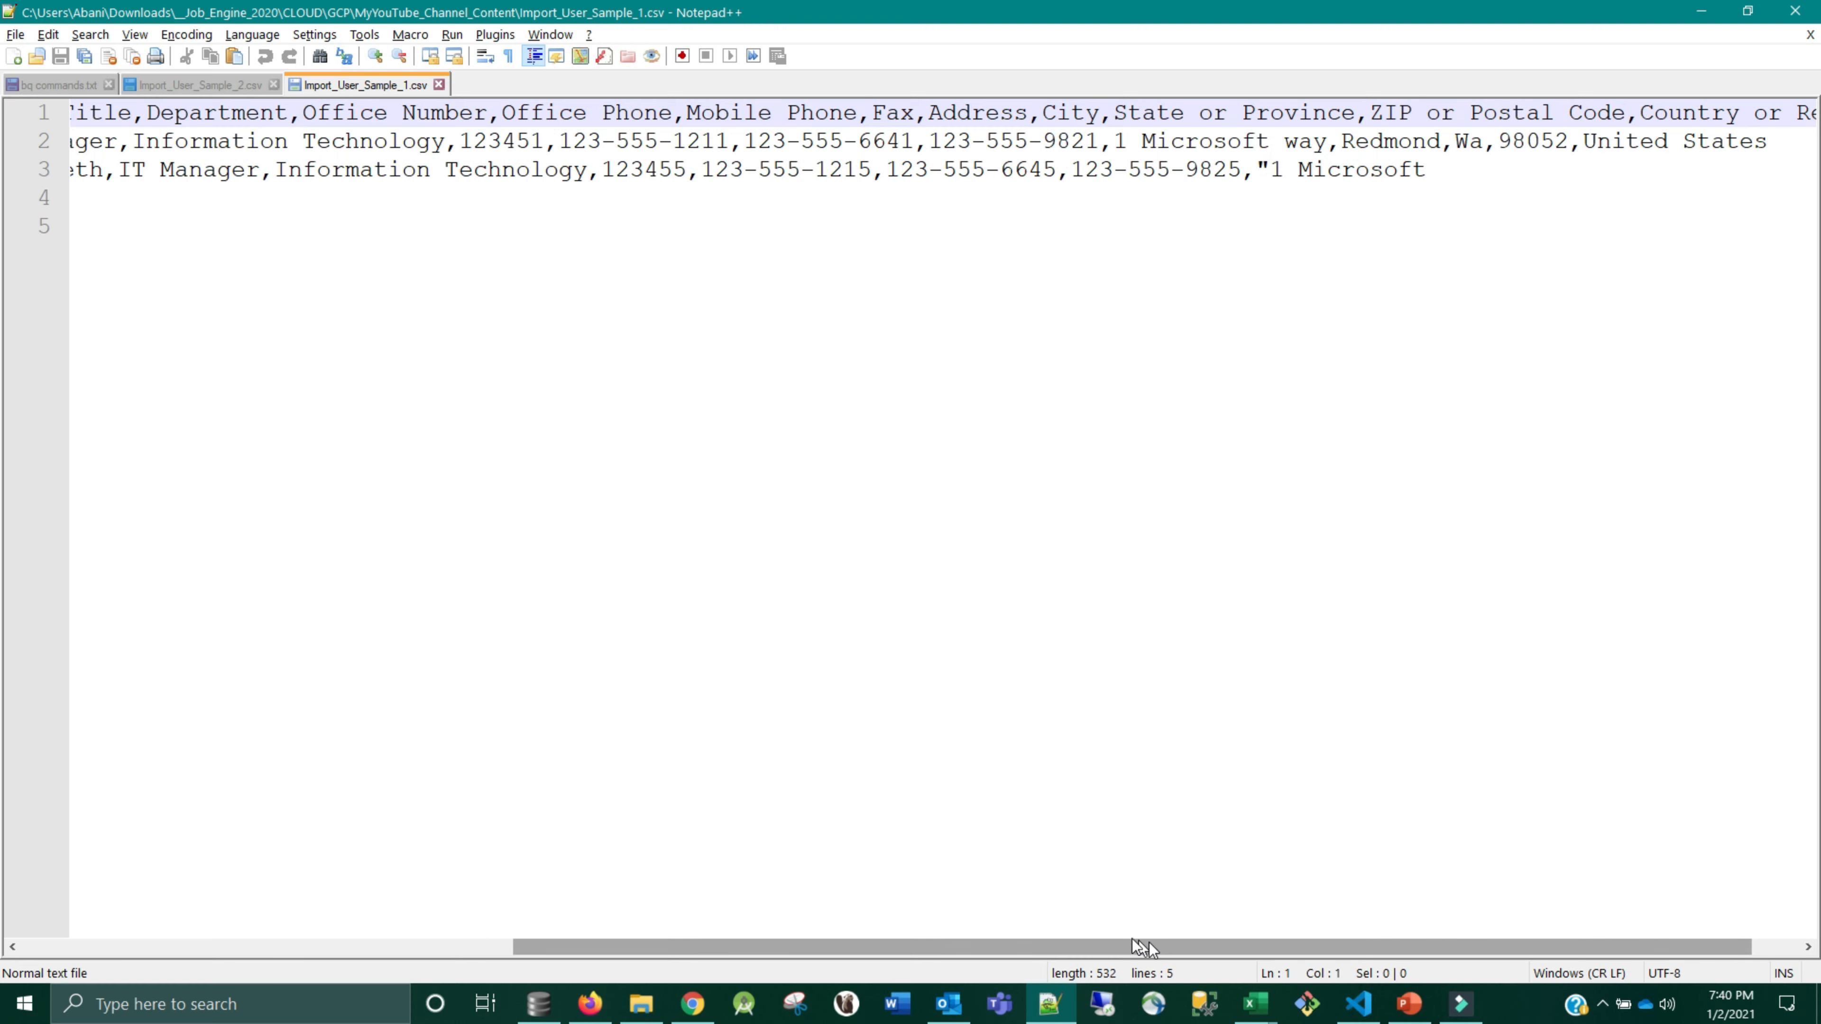
drag(1146, 947, 563, 941)
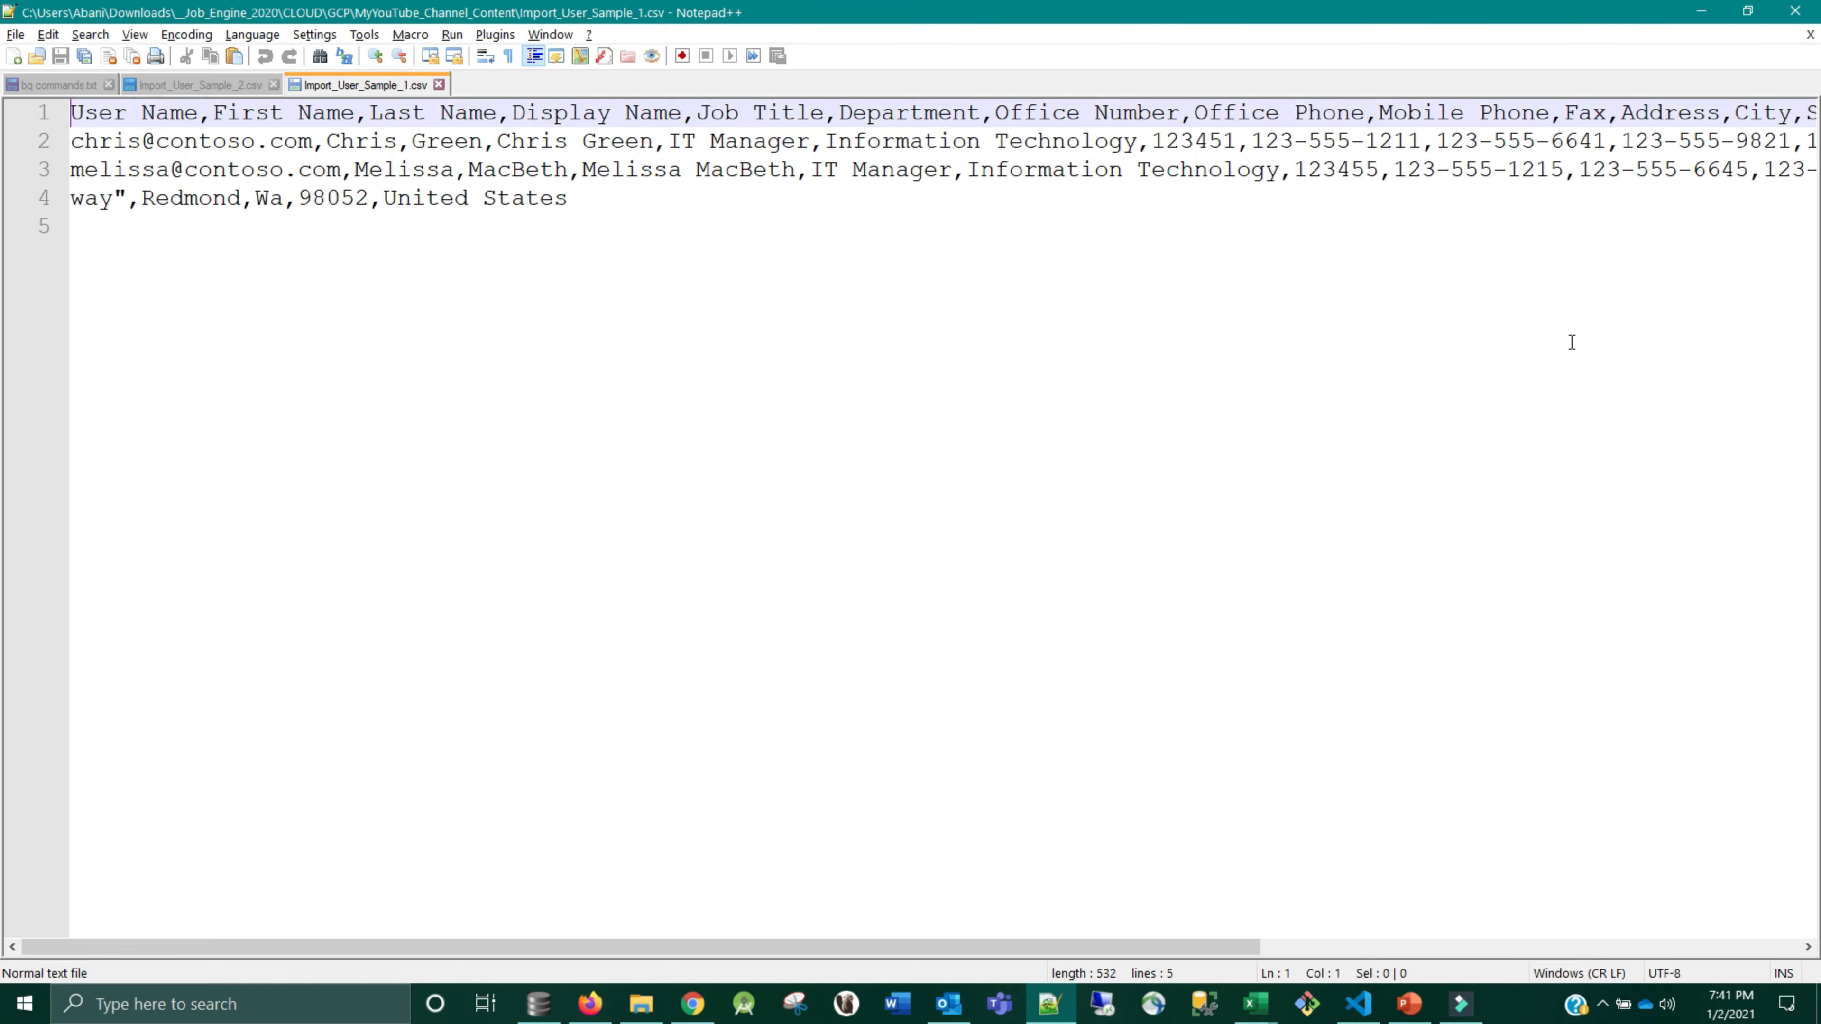
click(184, 86)
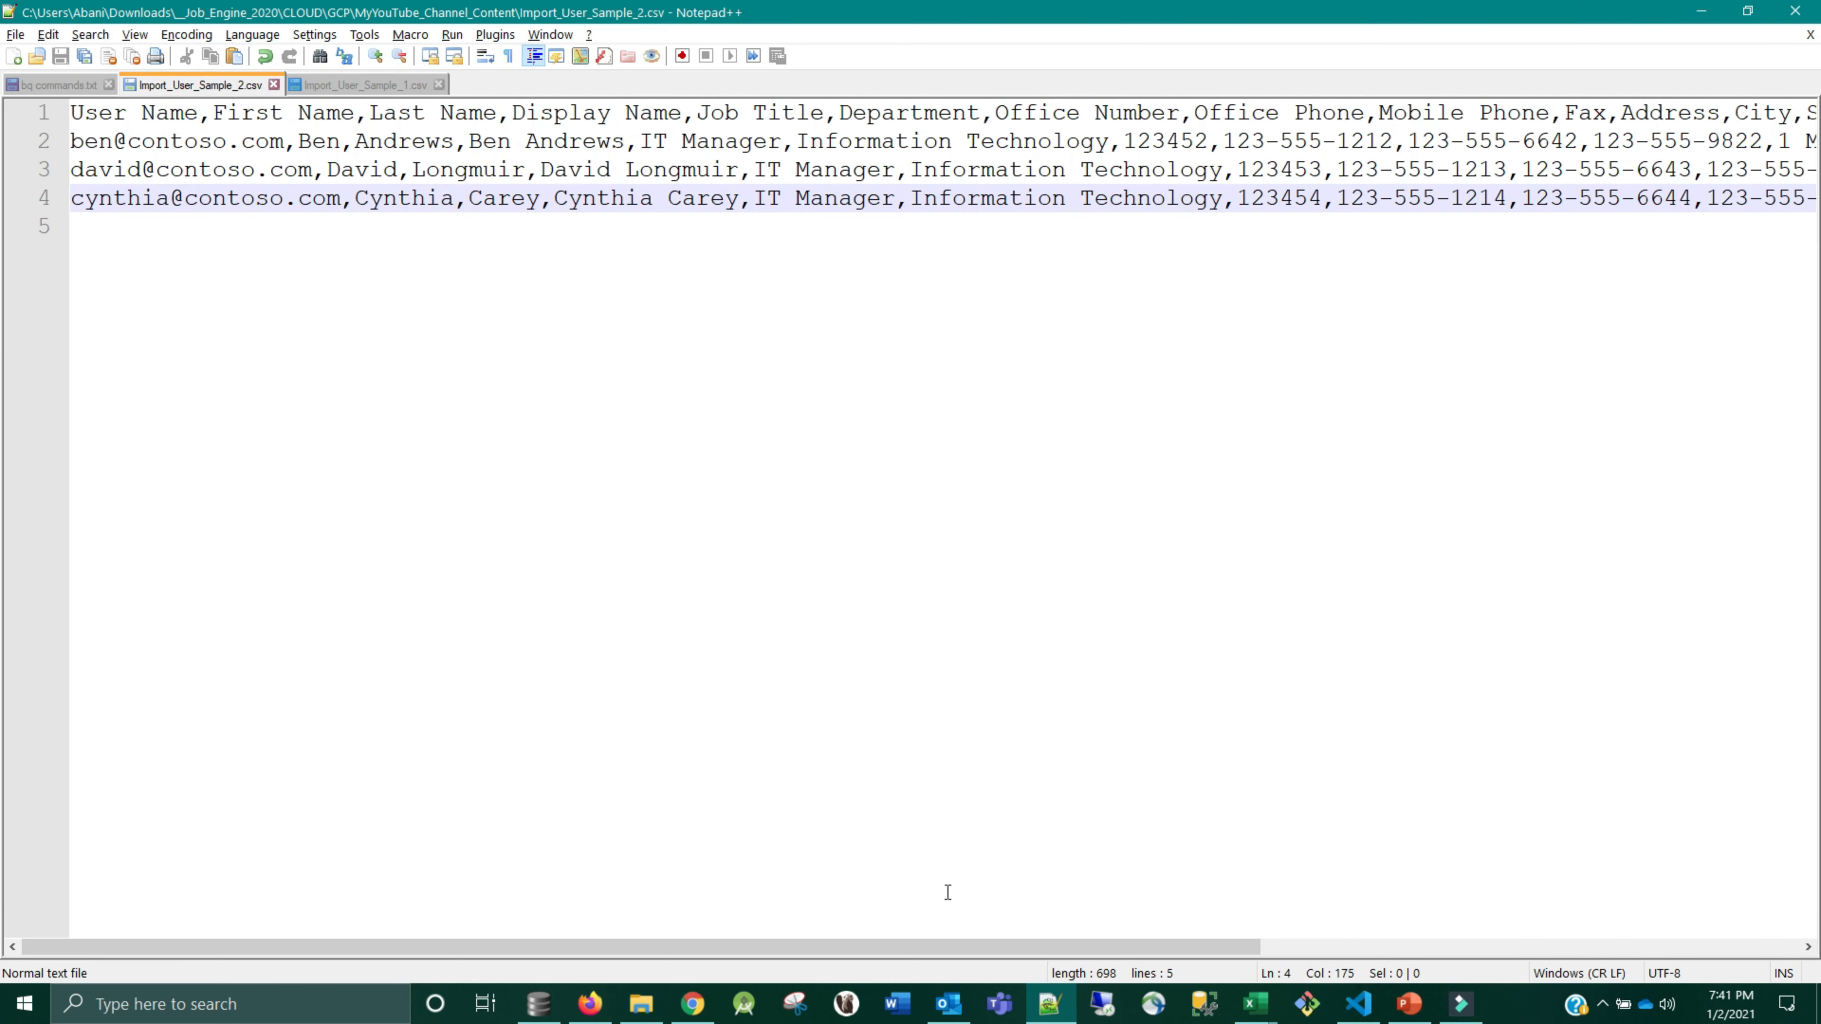
drag(602, 953, 825, 897)
click(342, 83)
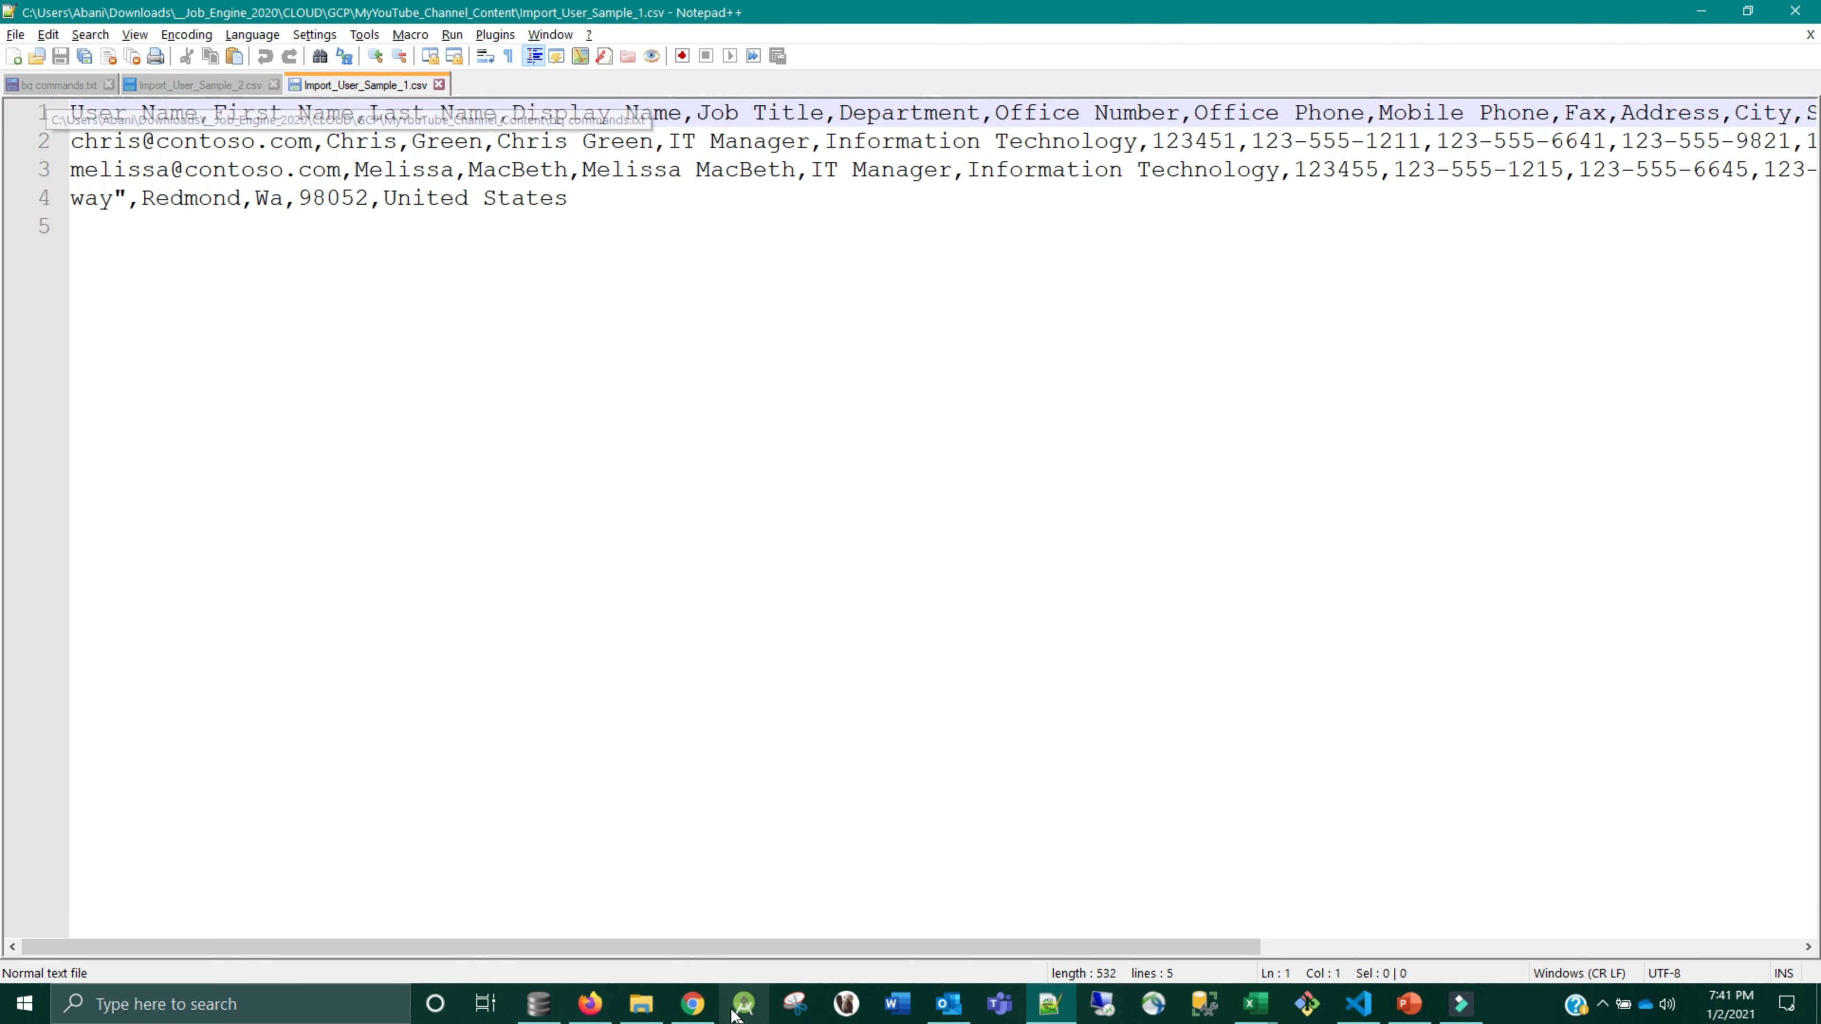
- Switch back to BigQuery in Firefox and set the table source to an upload of Import_User_Sample_1.csv from the MyYouTube_Channel_Content folder
click(695, 1005)
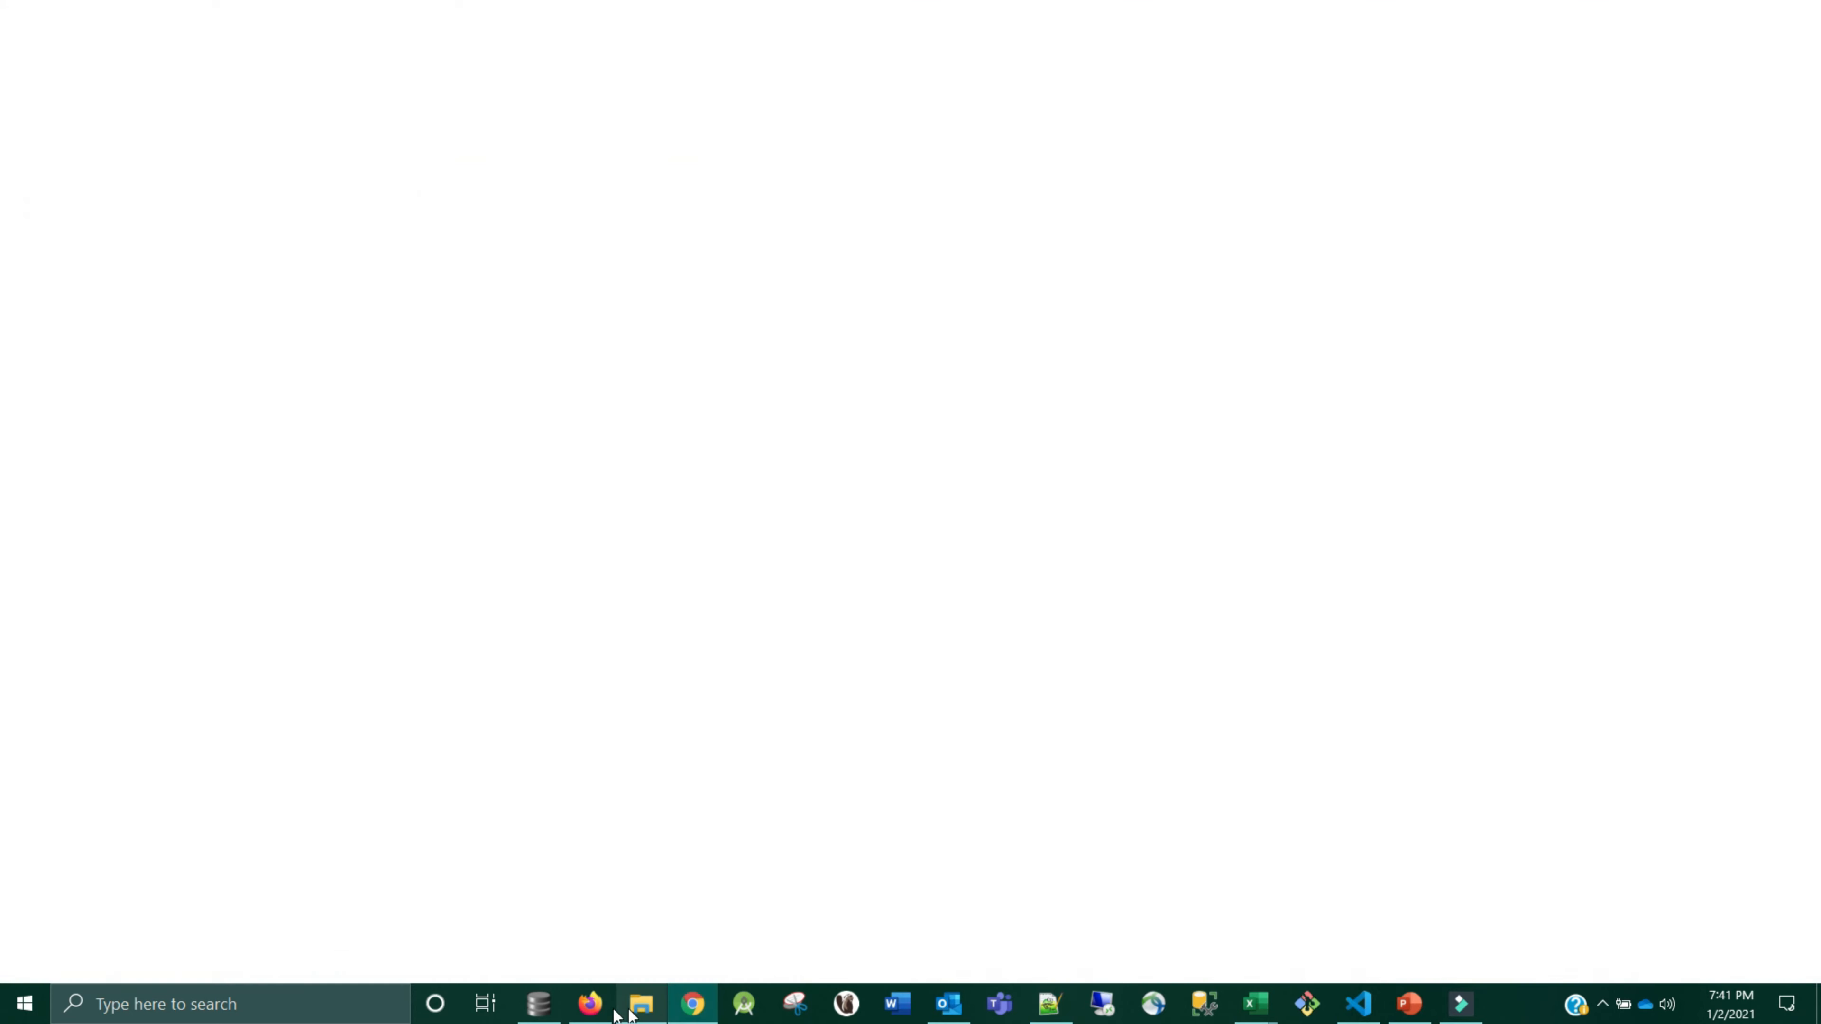
click(590, 1003)
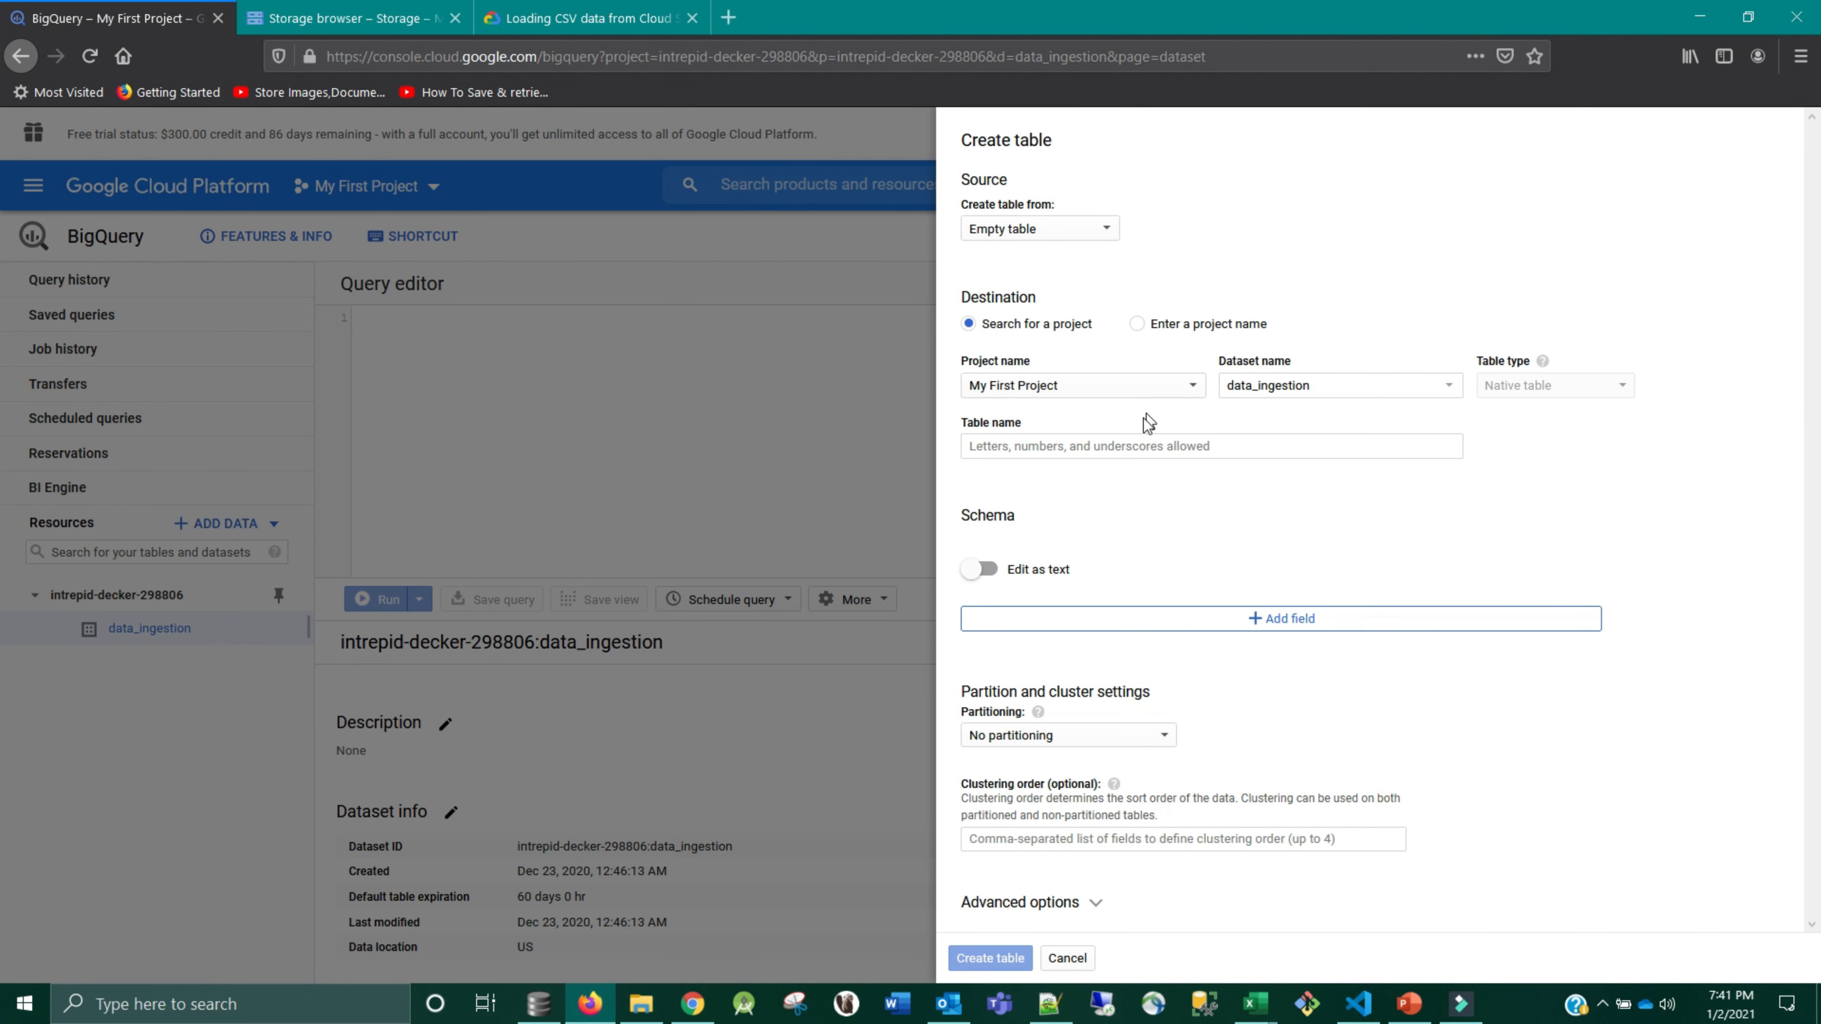
click(1078, 229)
click(1080, 265)
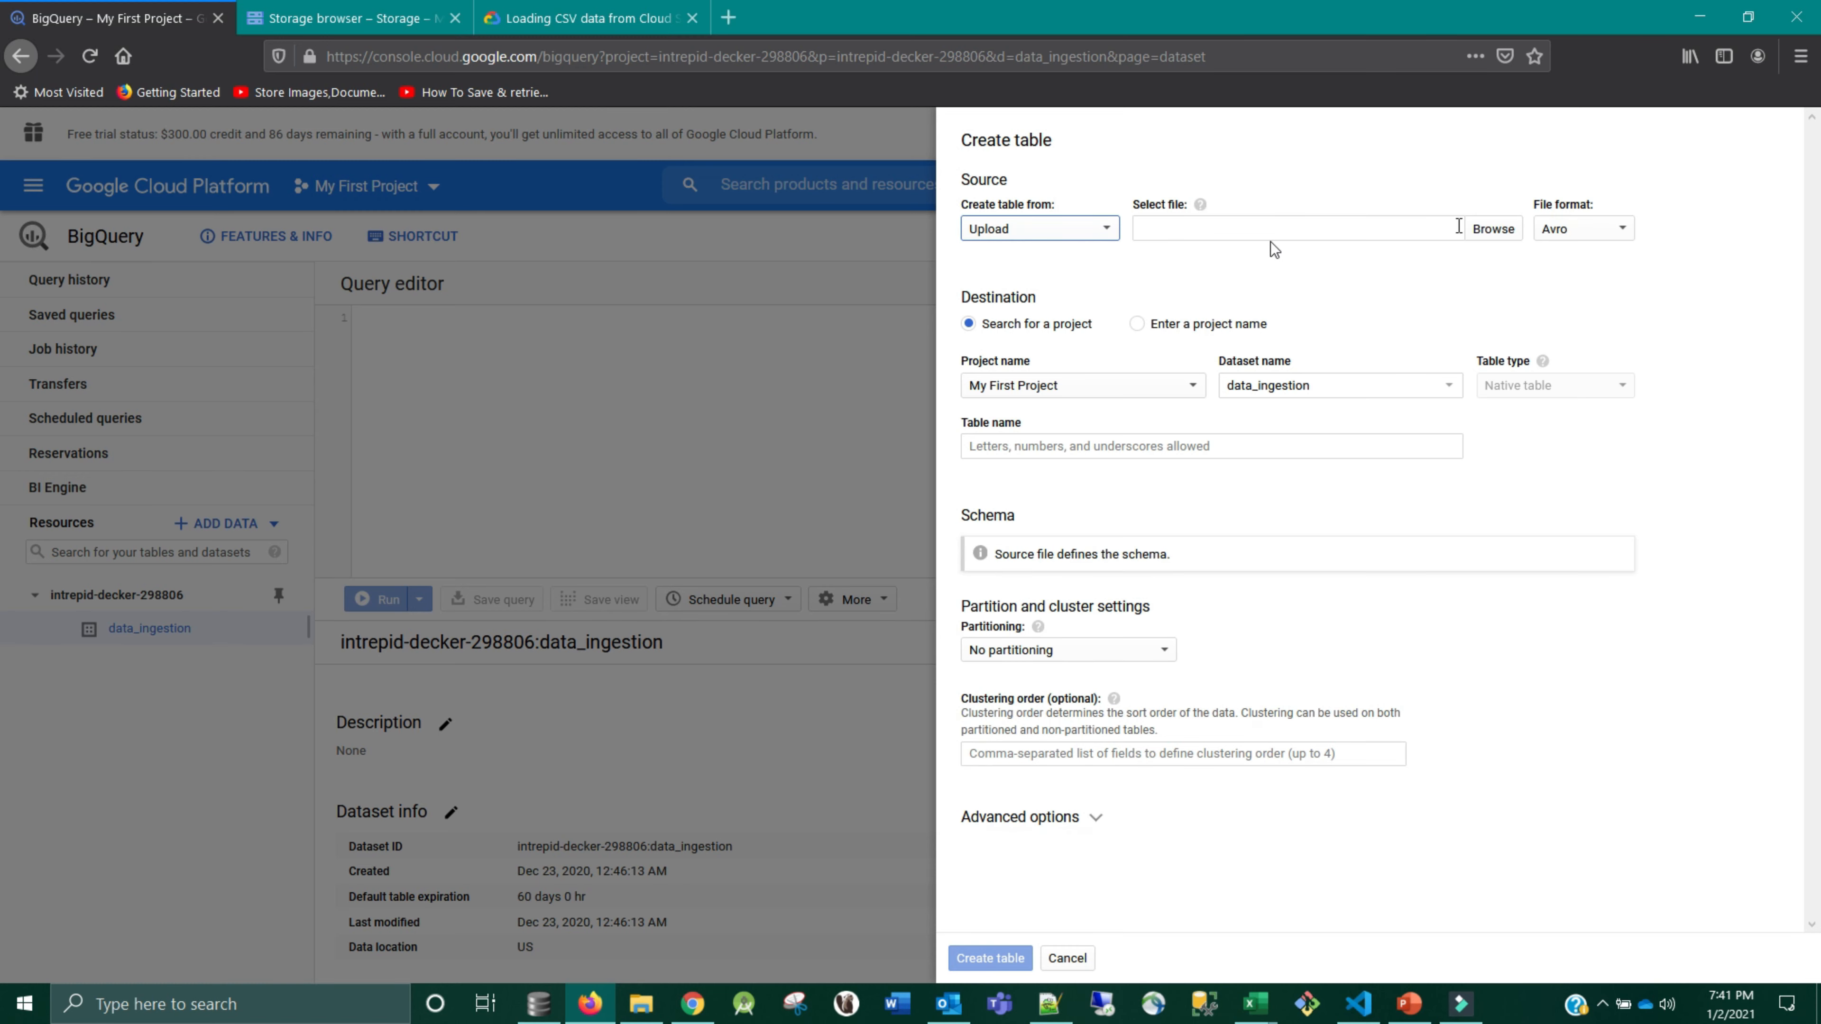
click(1505, 229)
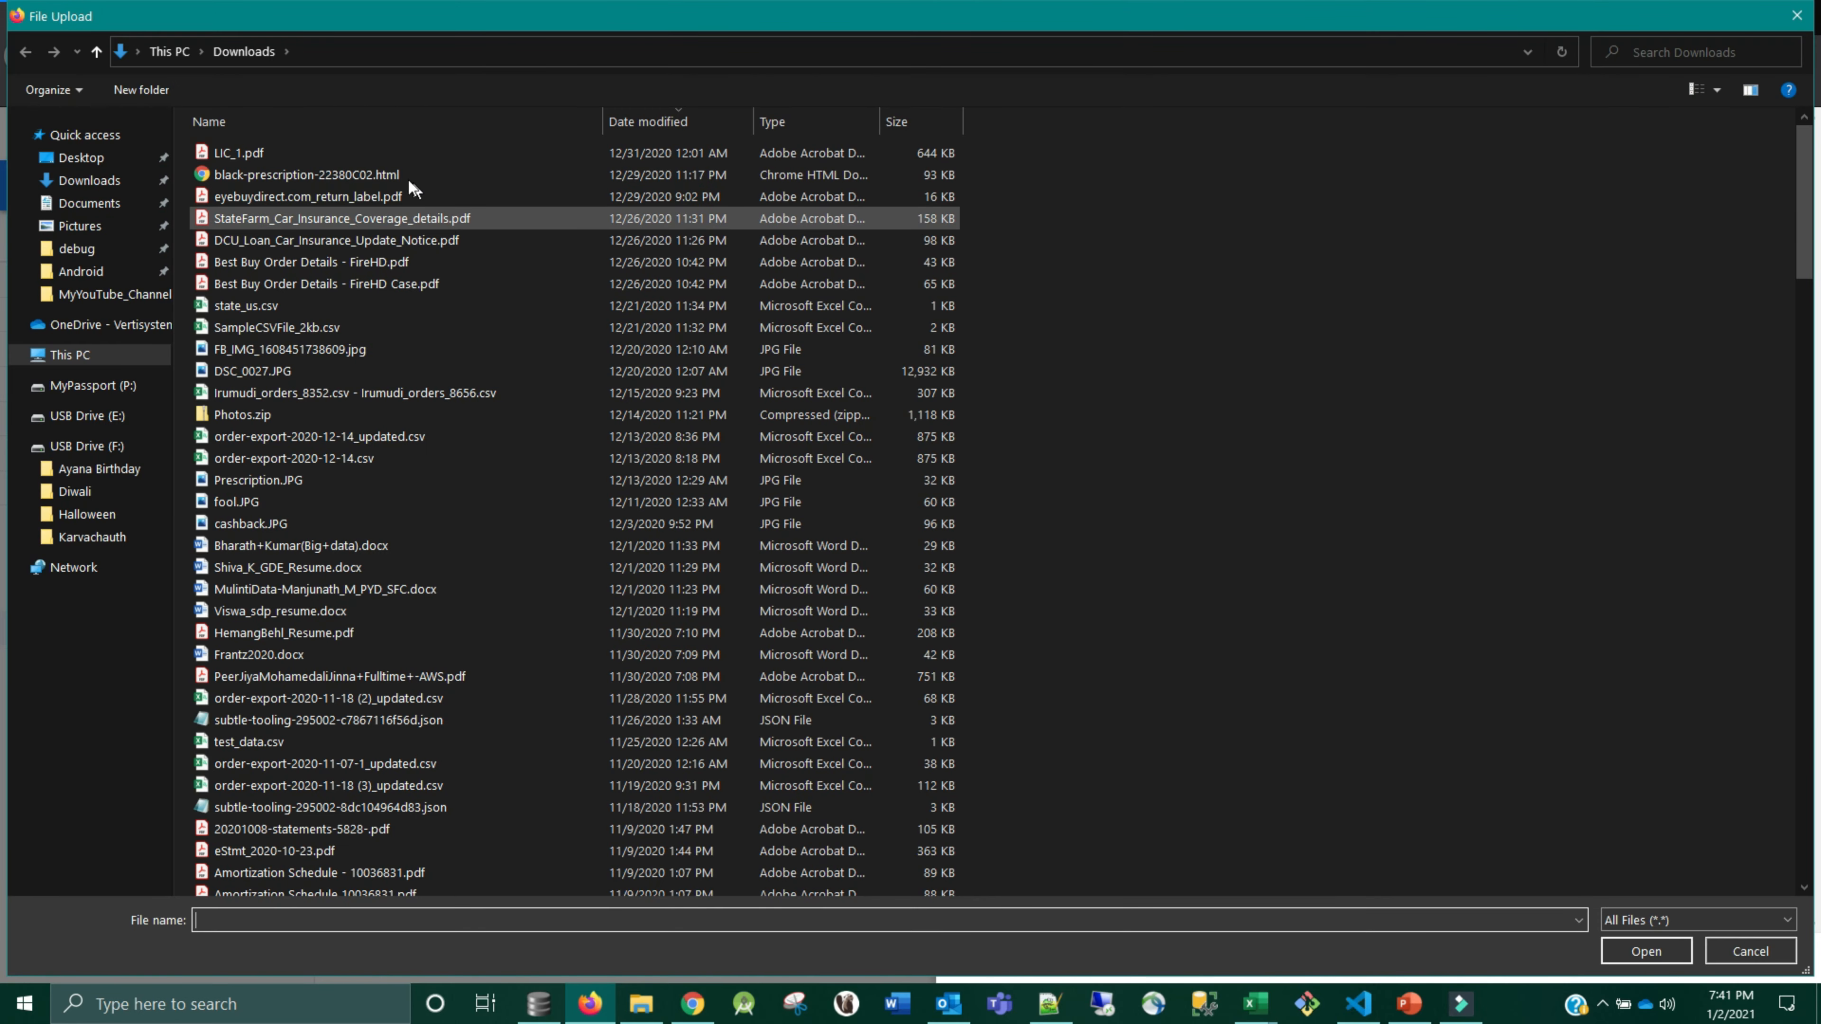
click(115, 294)
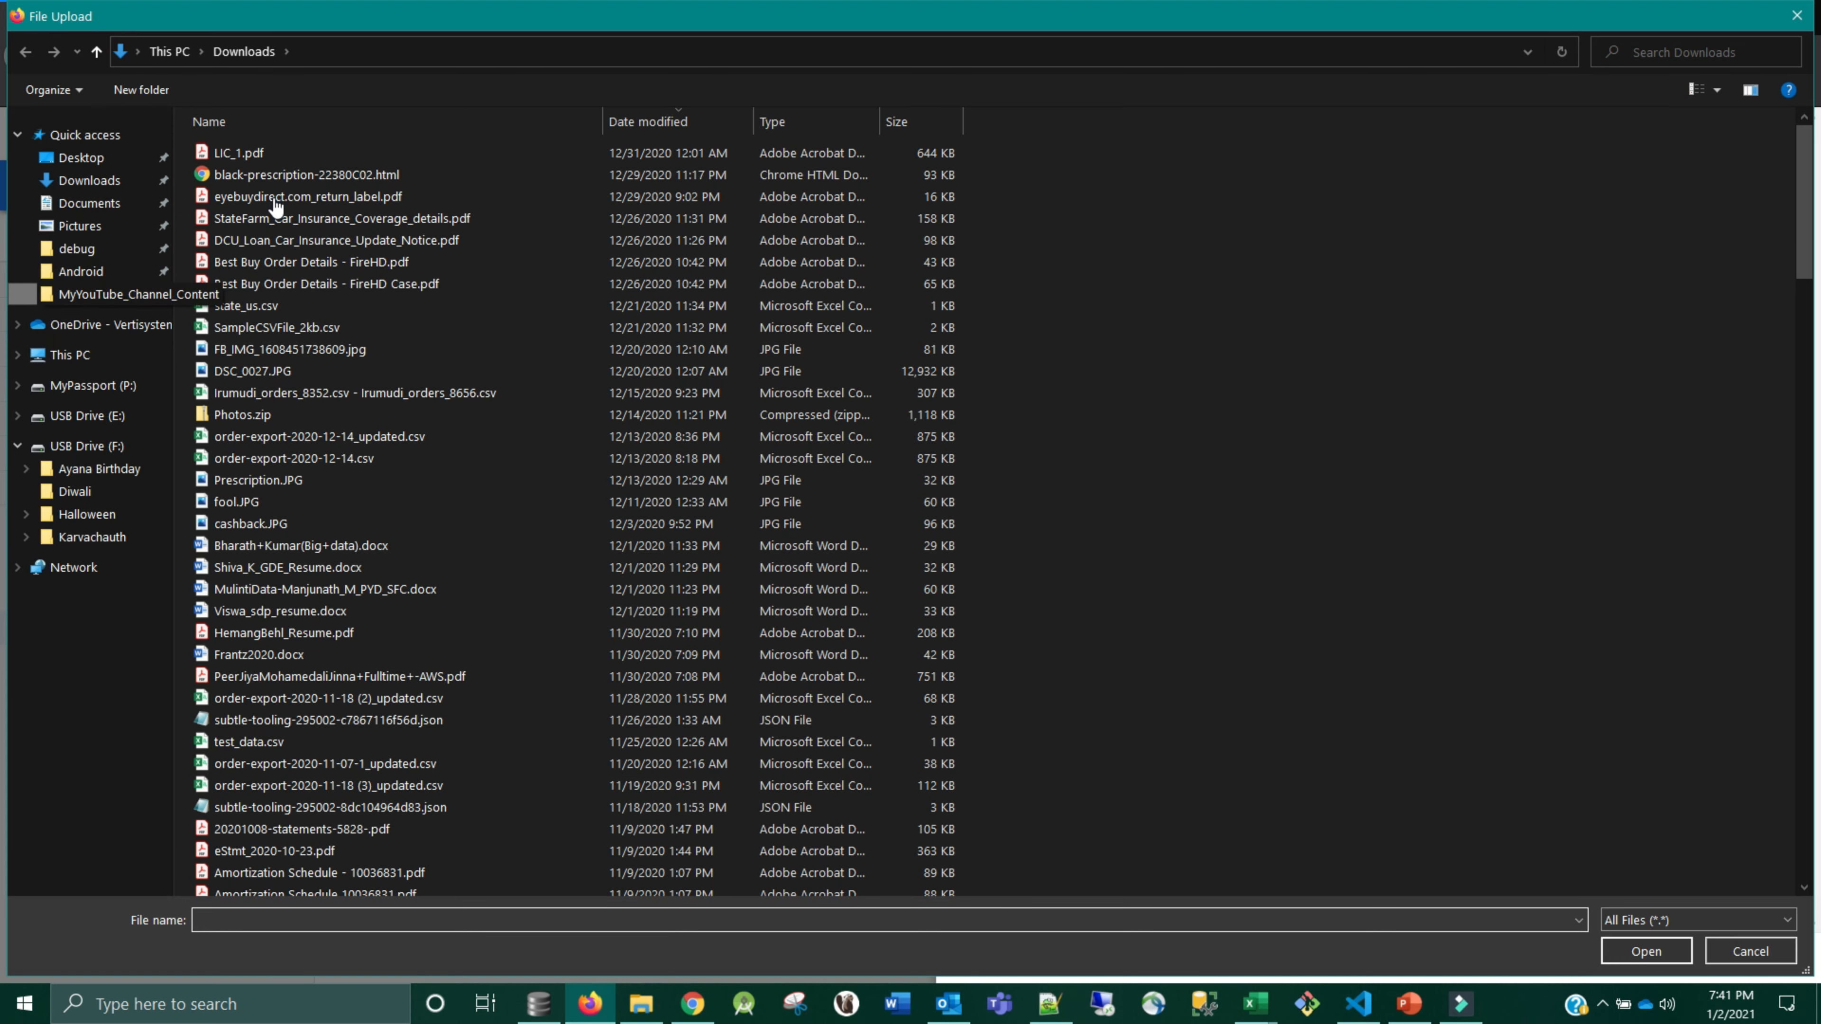
double_click(316, 241)
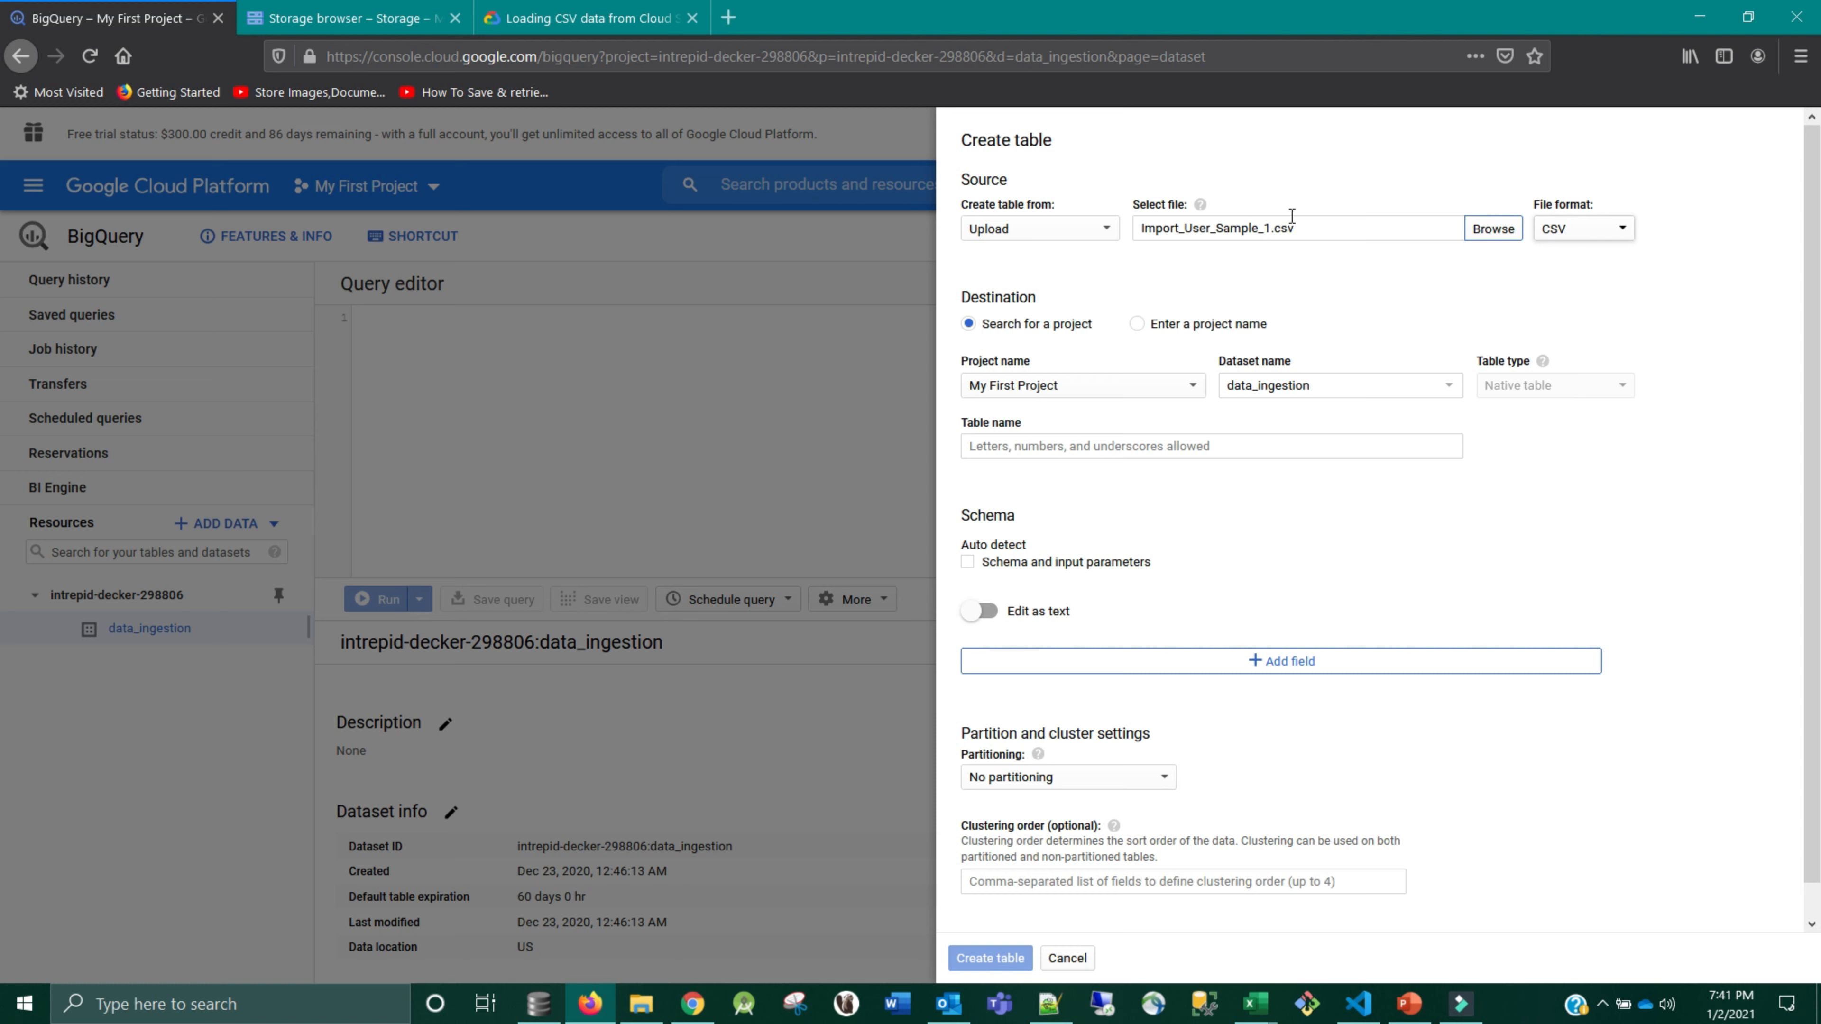
- Keep CSV as the file format, name the table sample_csv_1 and enable auto-detection of schema and input parameters
click(1627, 229)
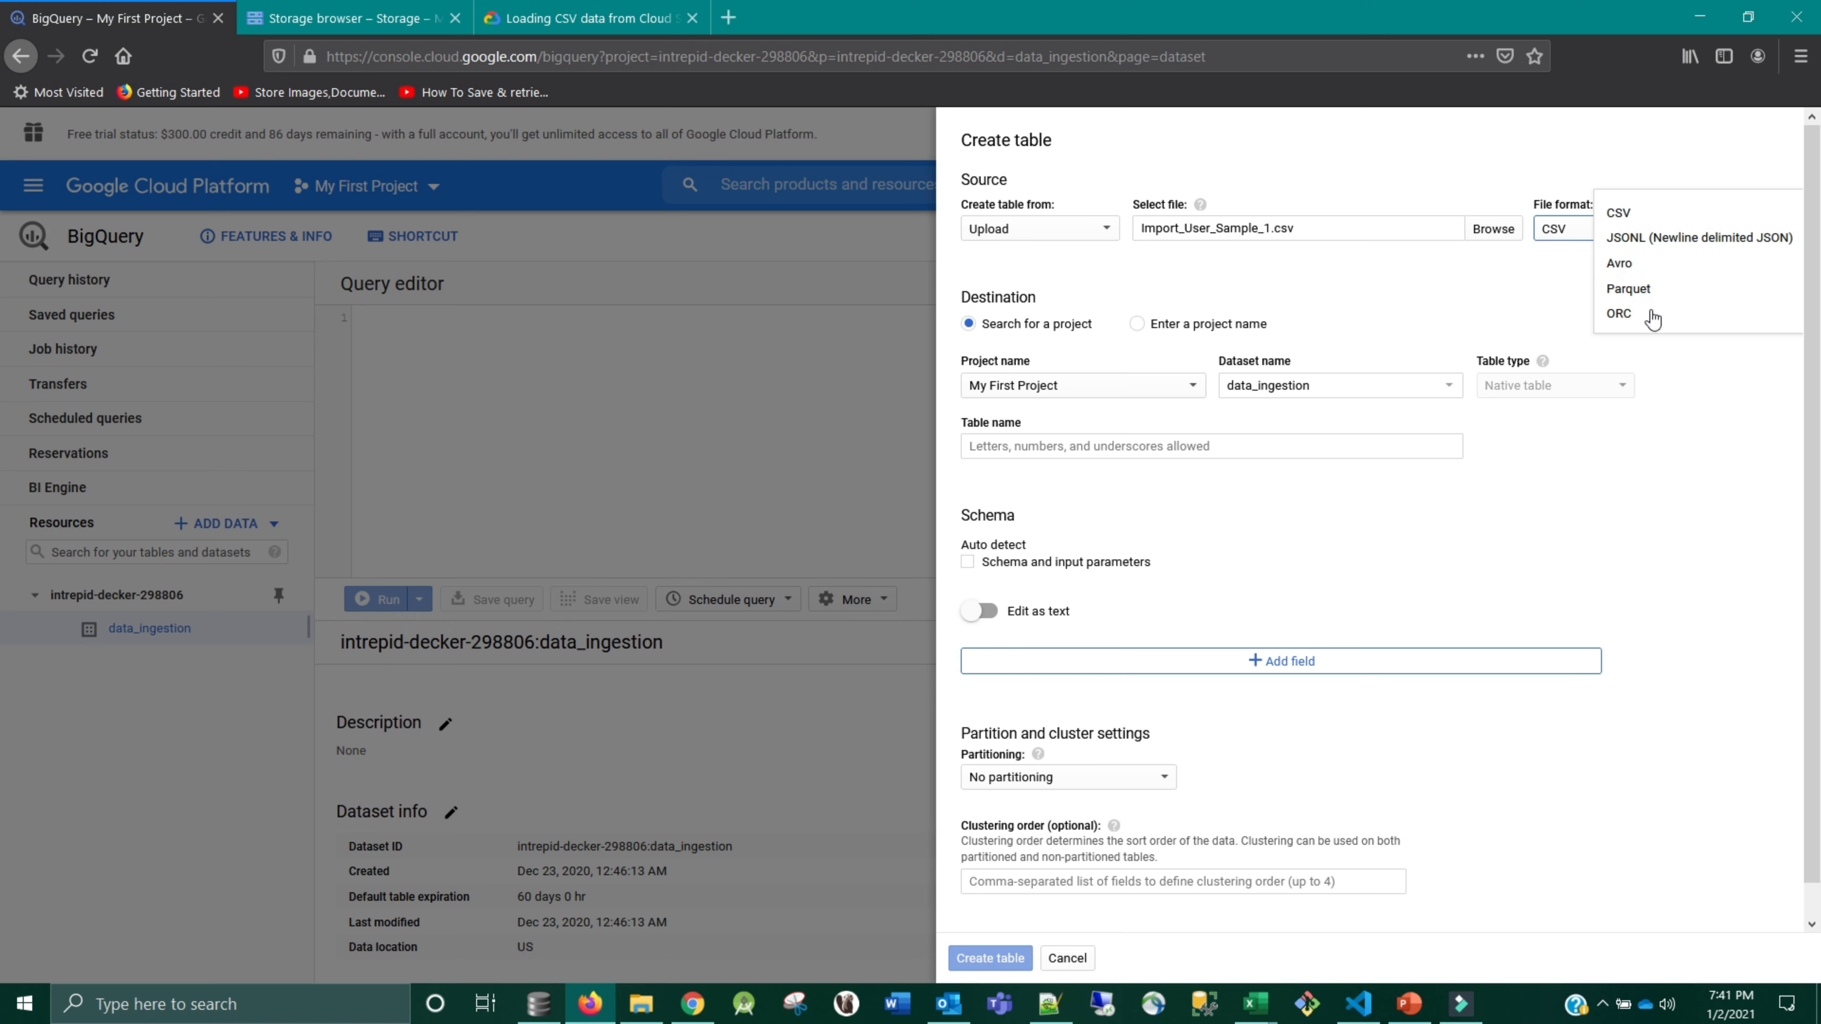
click(1698, 459)
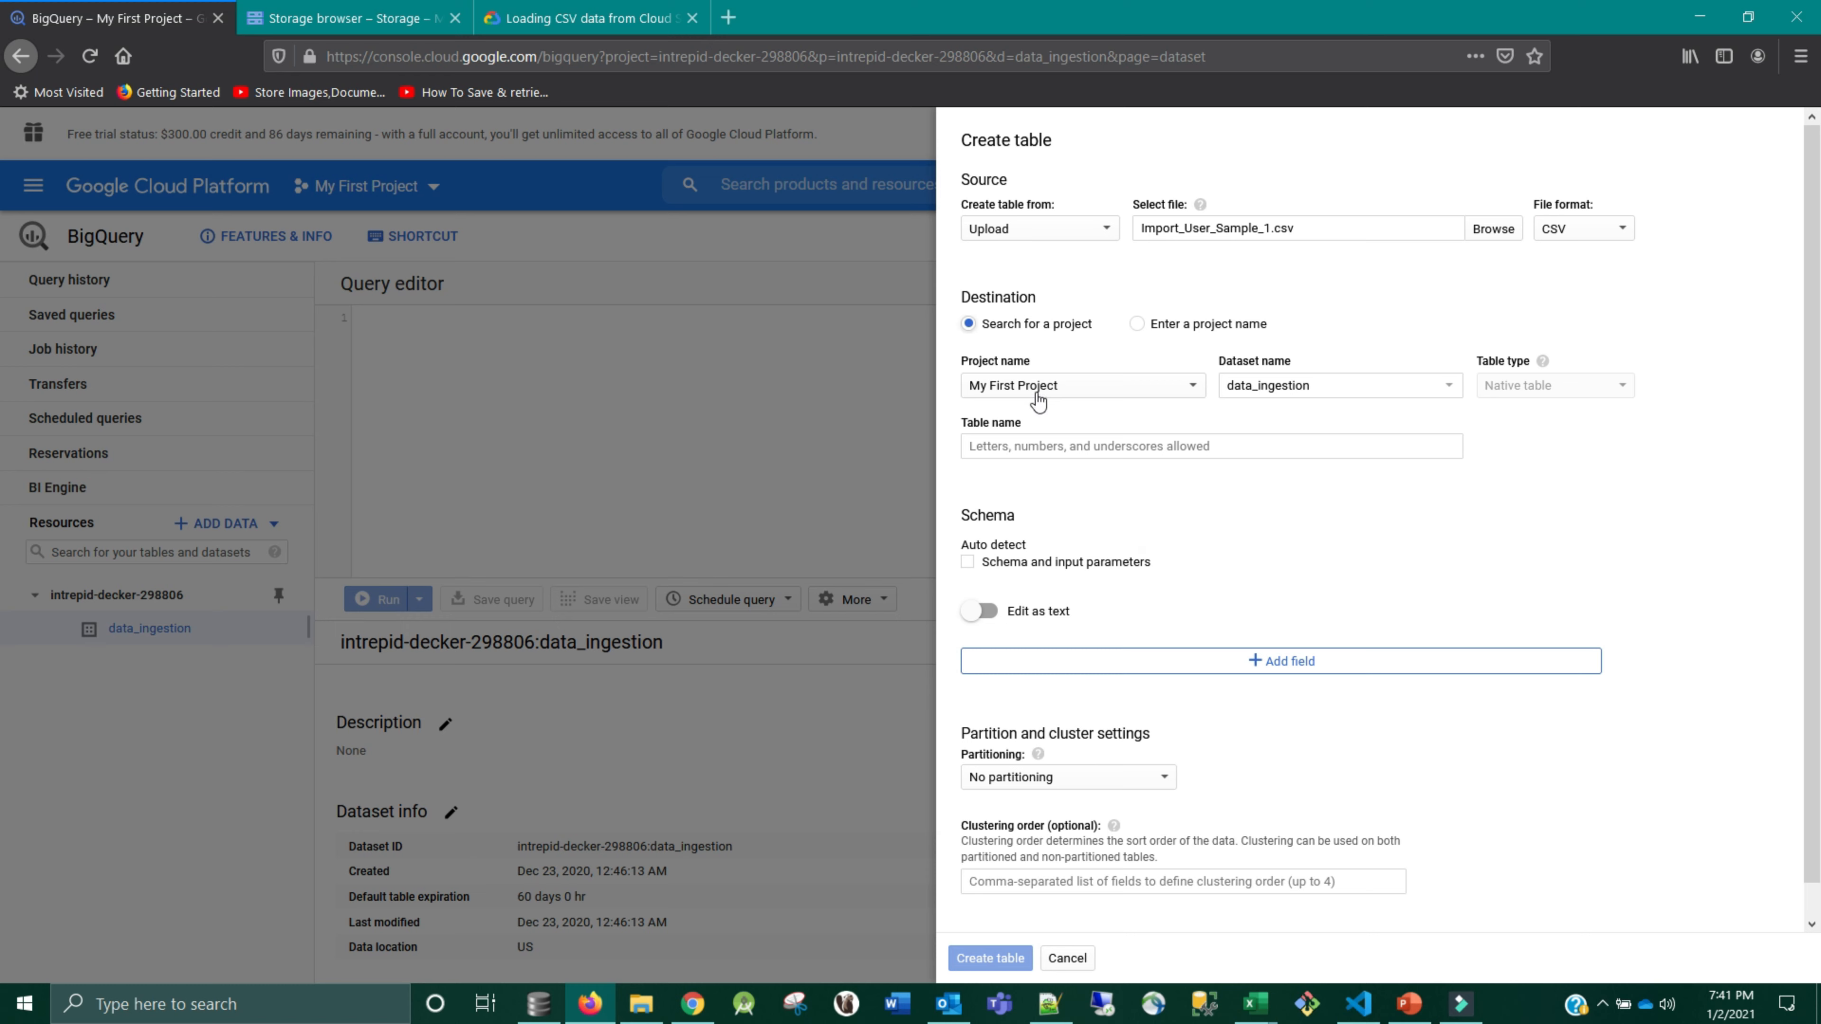
click(1032, 452)
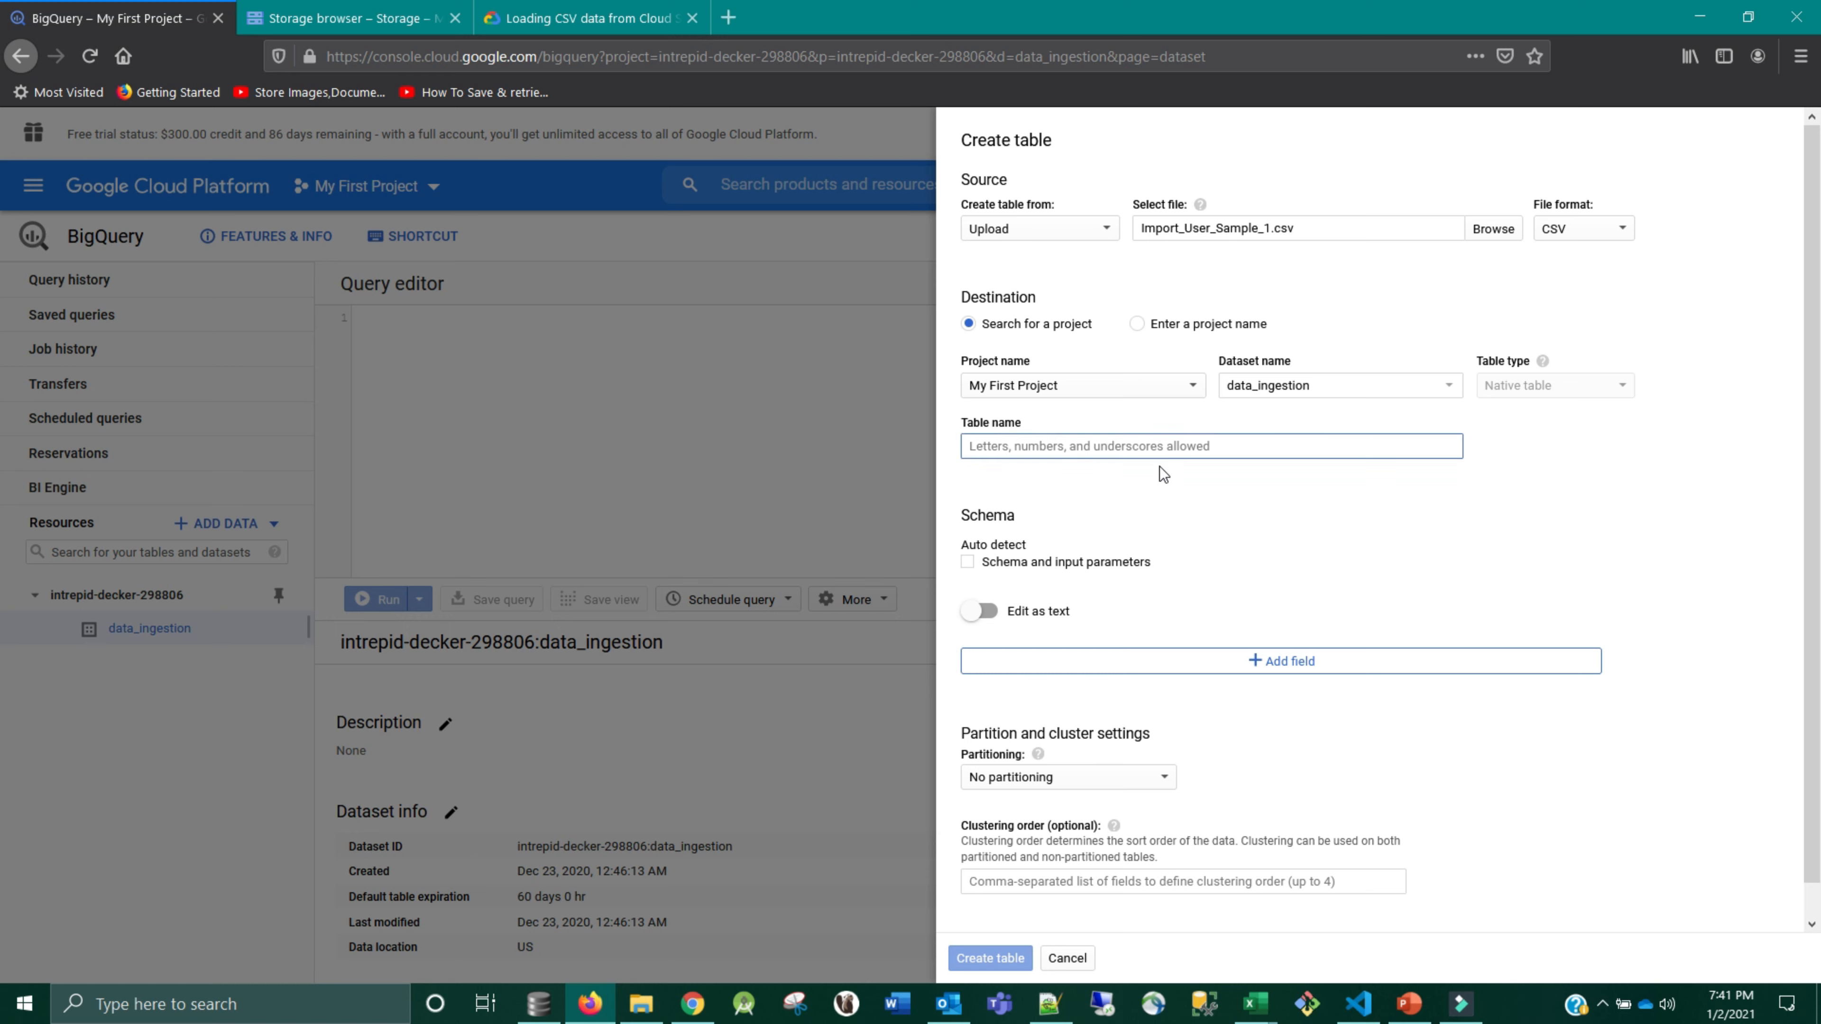
text(sample_c)
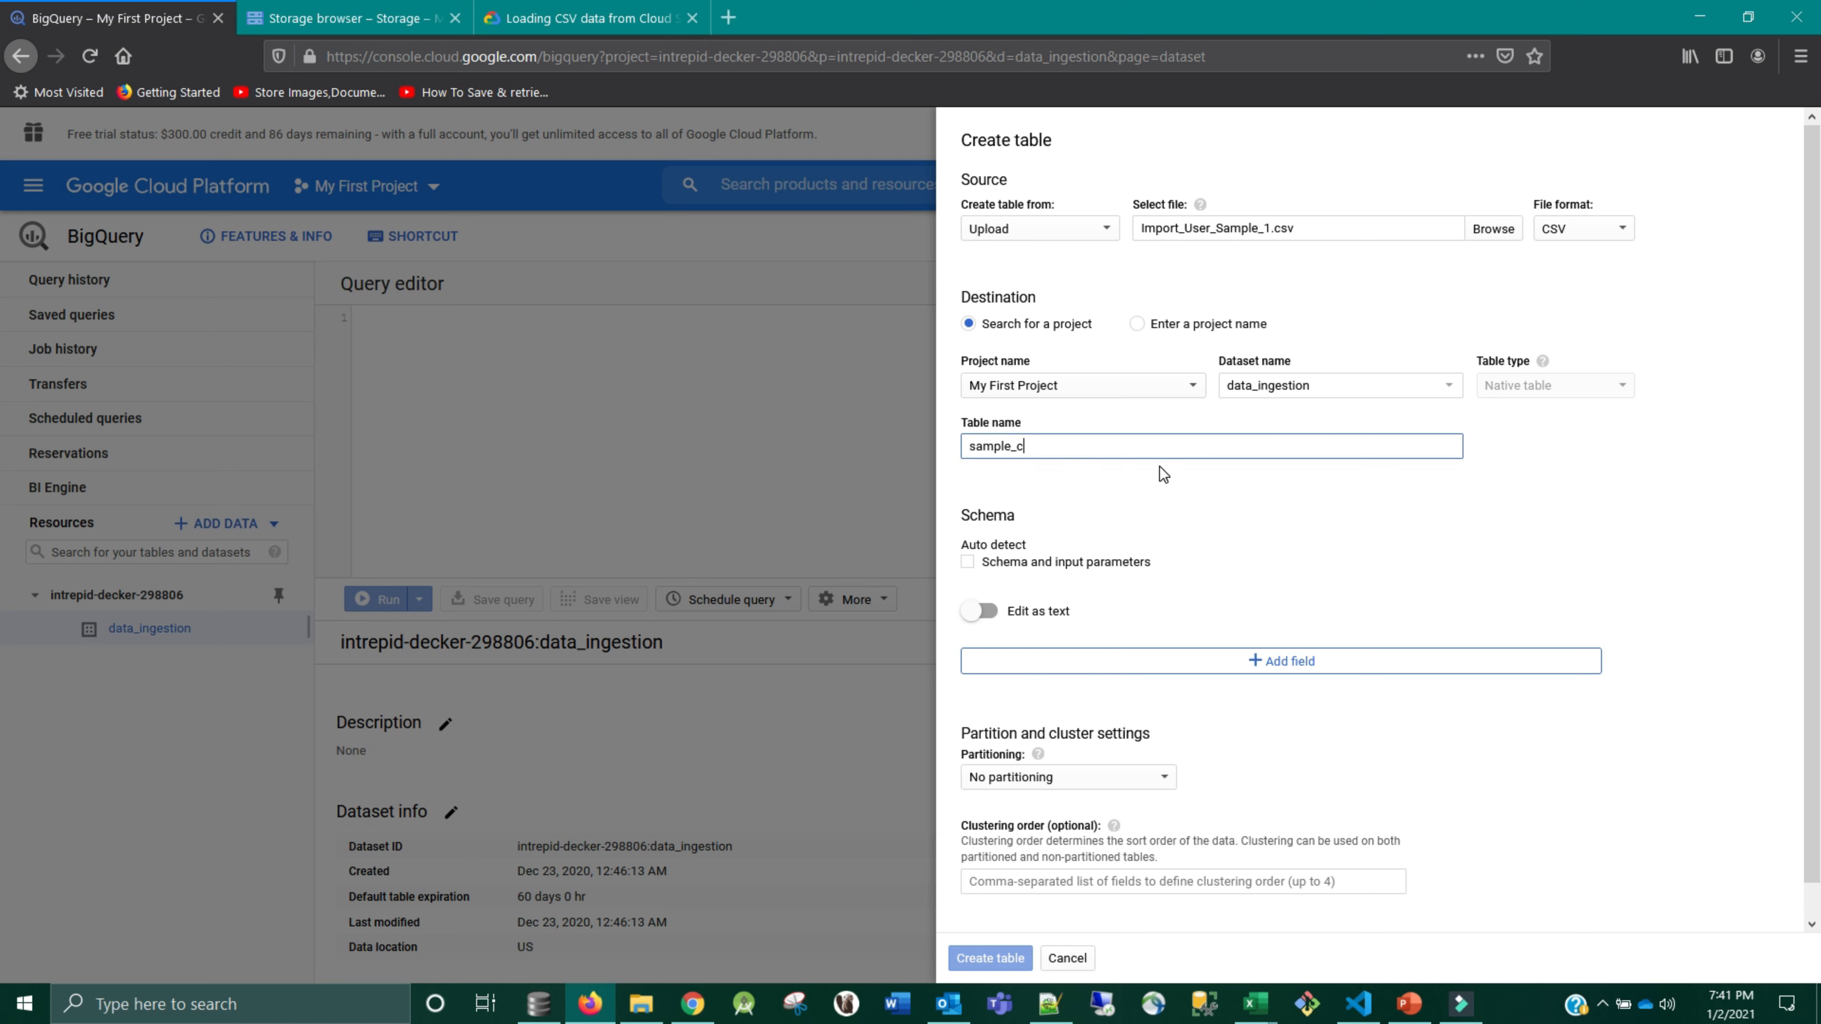
text(sv_1)
click(967, 572)
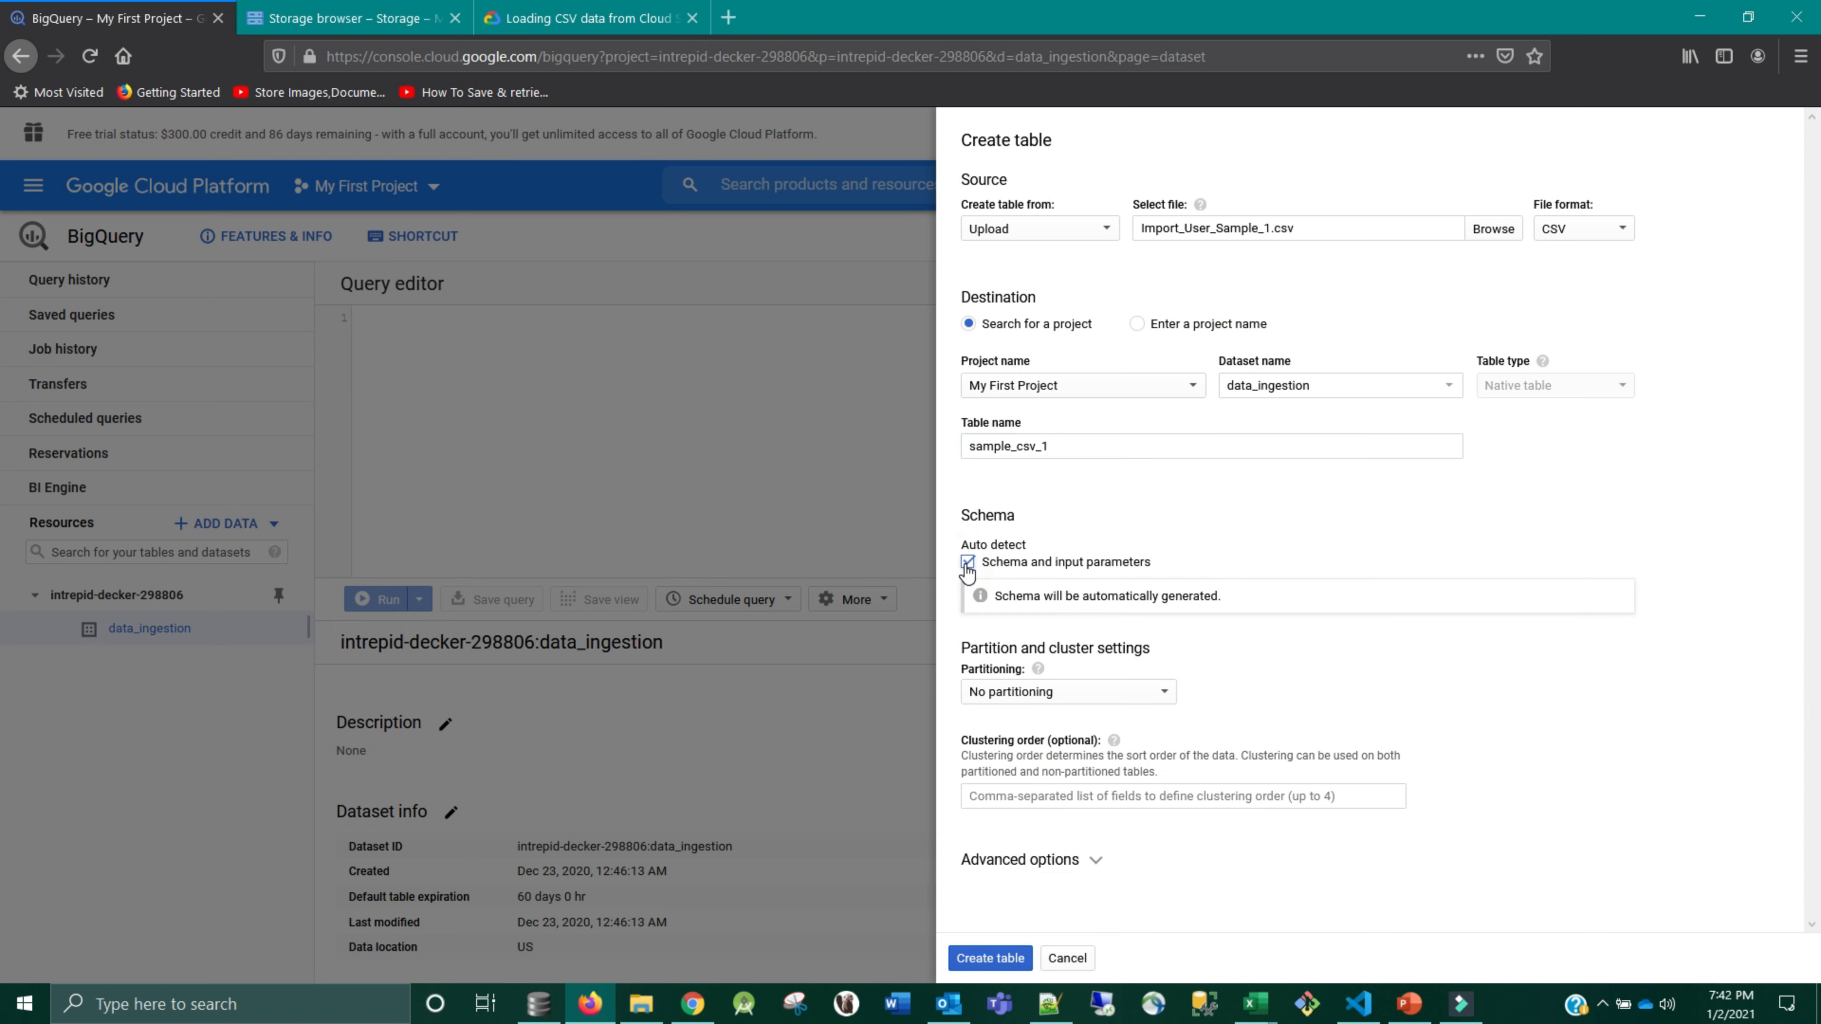
- Try switching the schema definition to text editing, and restore auto-detection of schema and input parameters
click(967, 565)
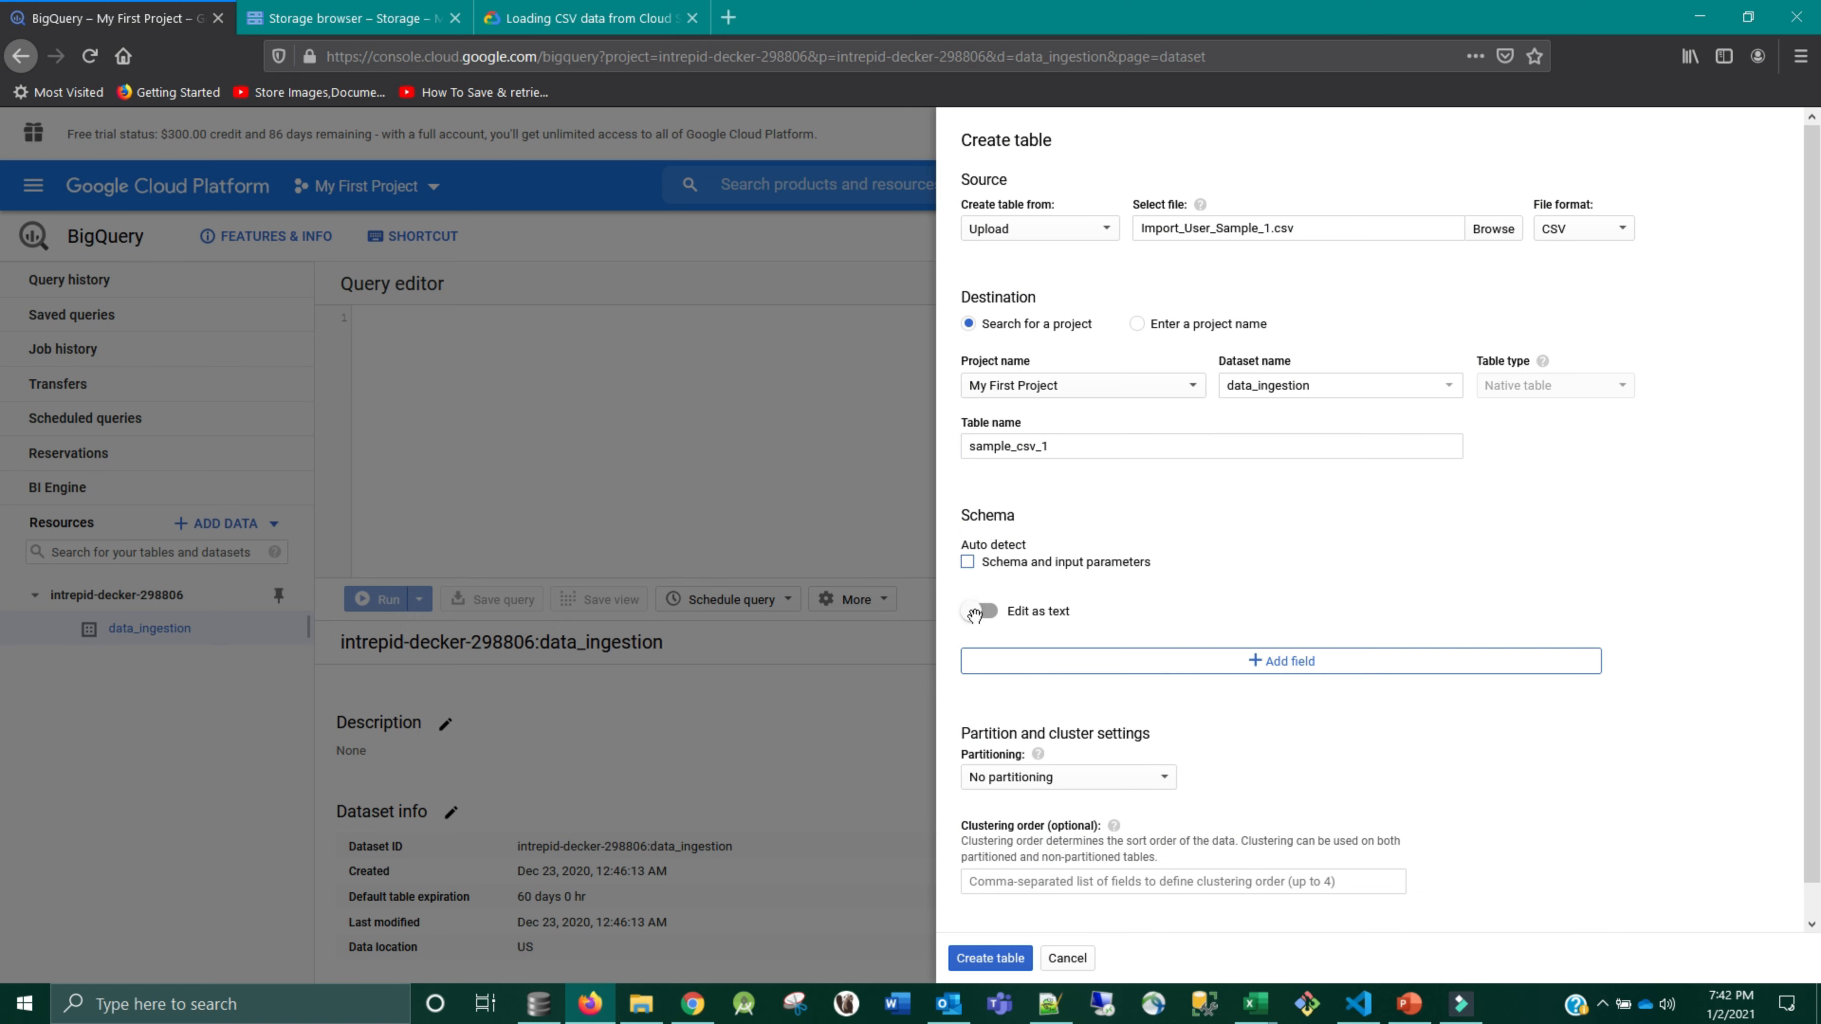
click(974, 612)
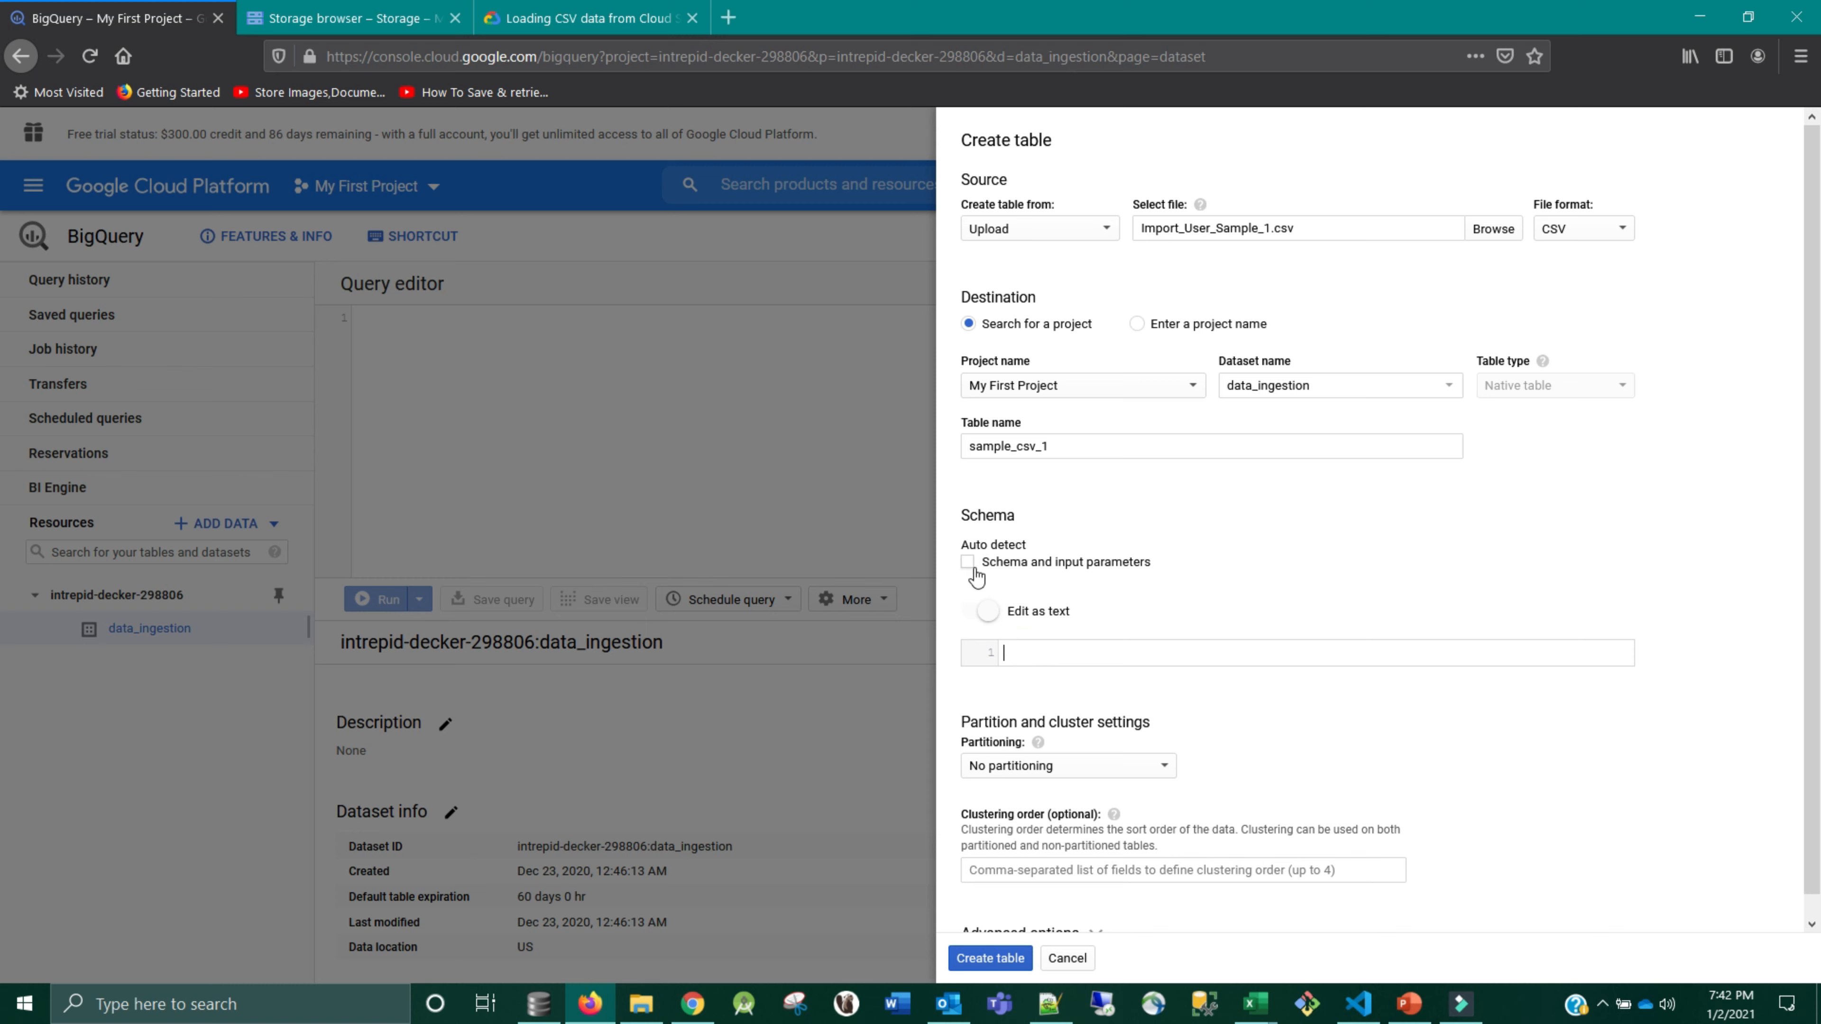
click(1022, 648)
click(985, 612)
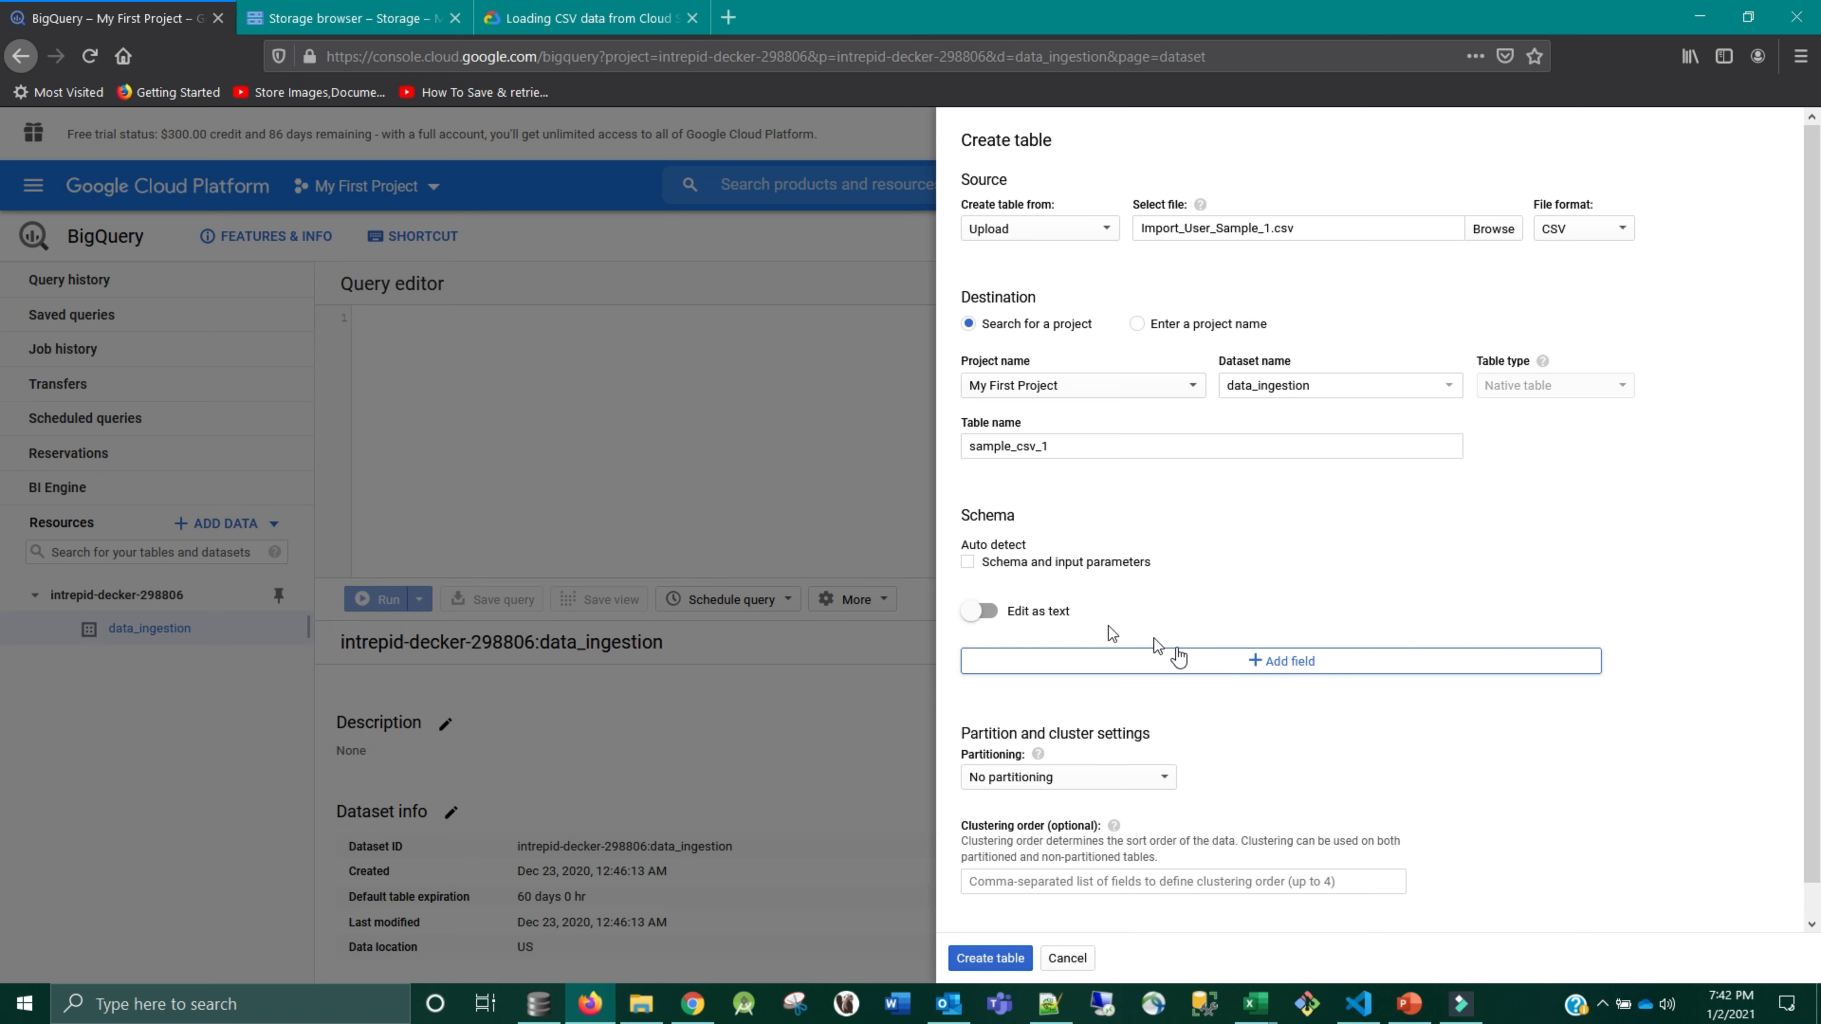
click(968, 565)
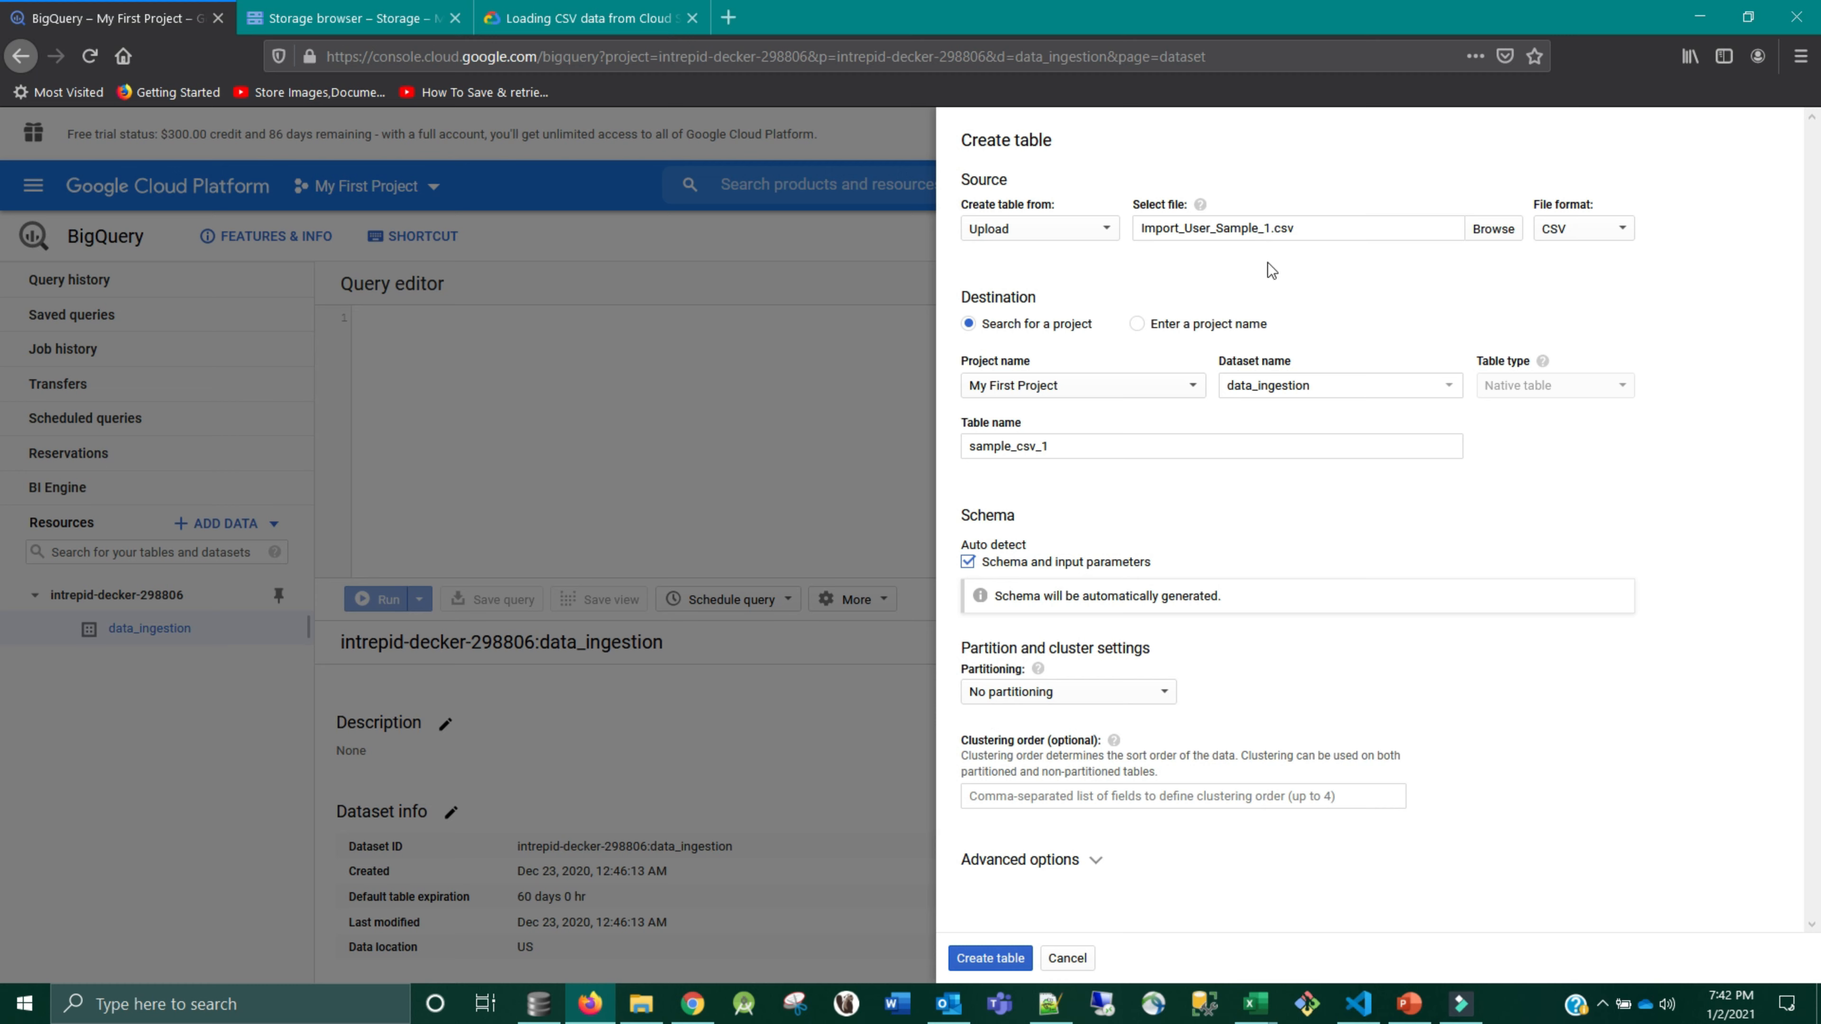
- Expand the table's advanced options and examine the available field delimiters
click(1082, 861)
scroll(1286, 930, down, 3)
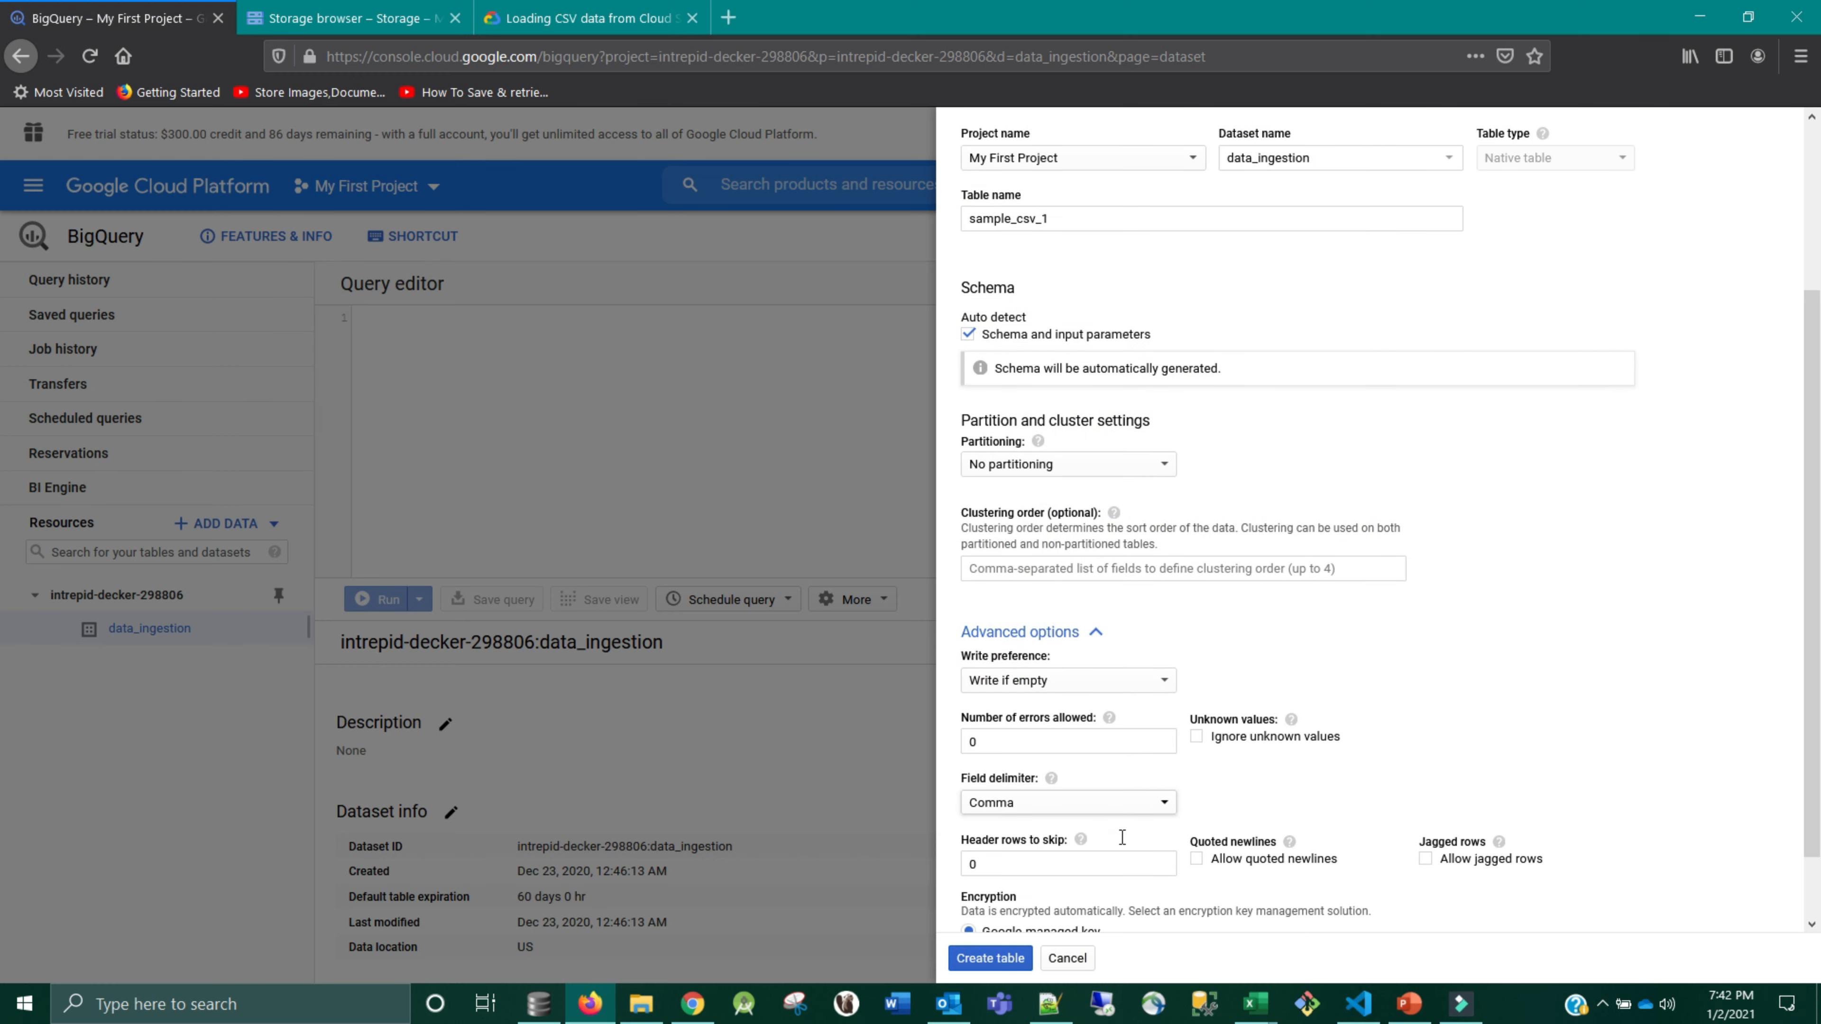
scroll(1122, 837, down, 1)
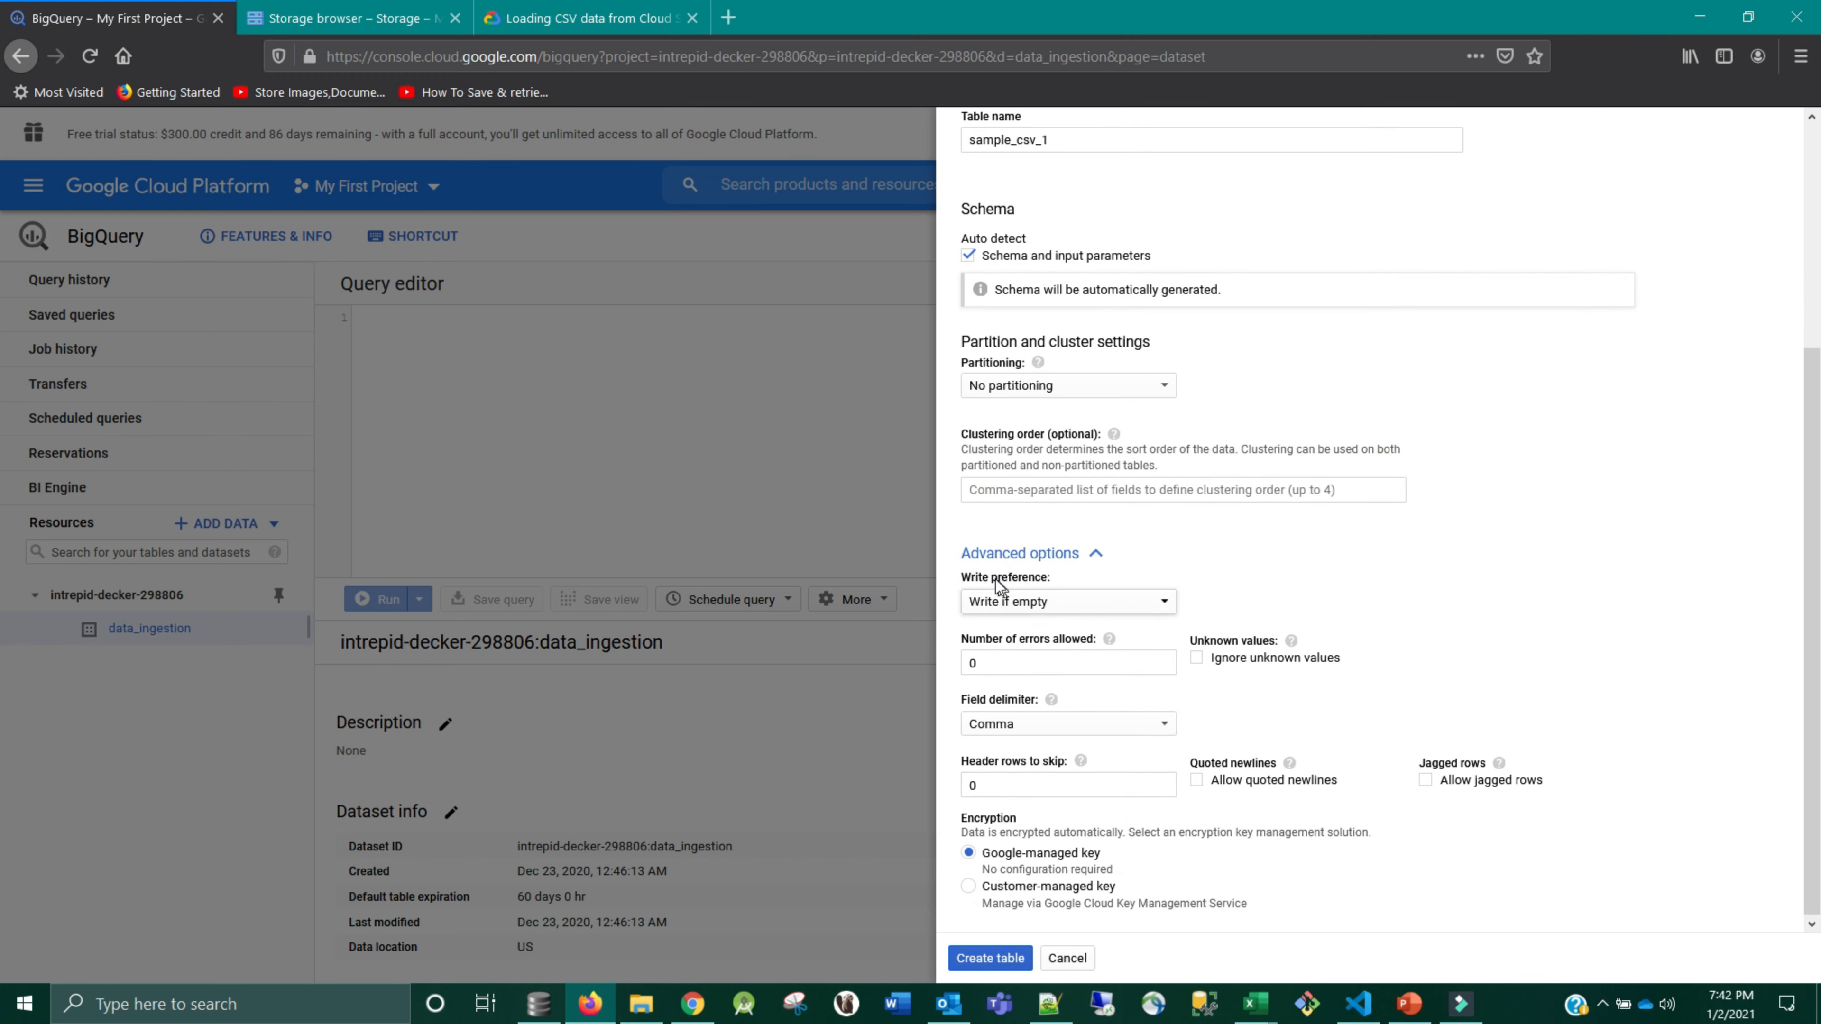
click(1134, 721)
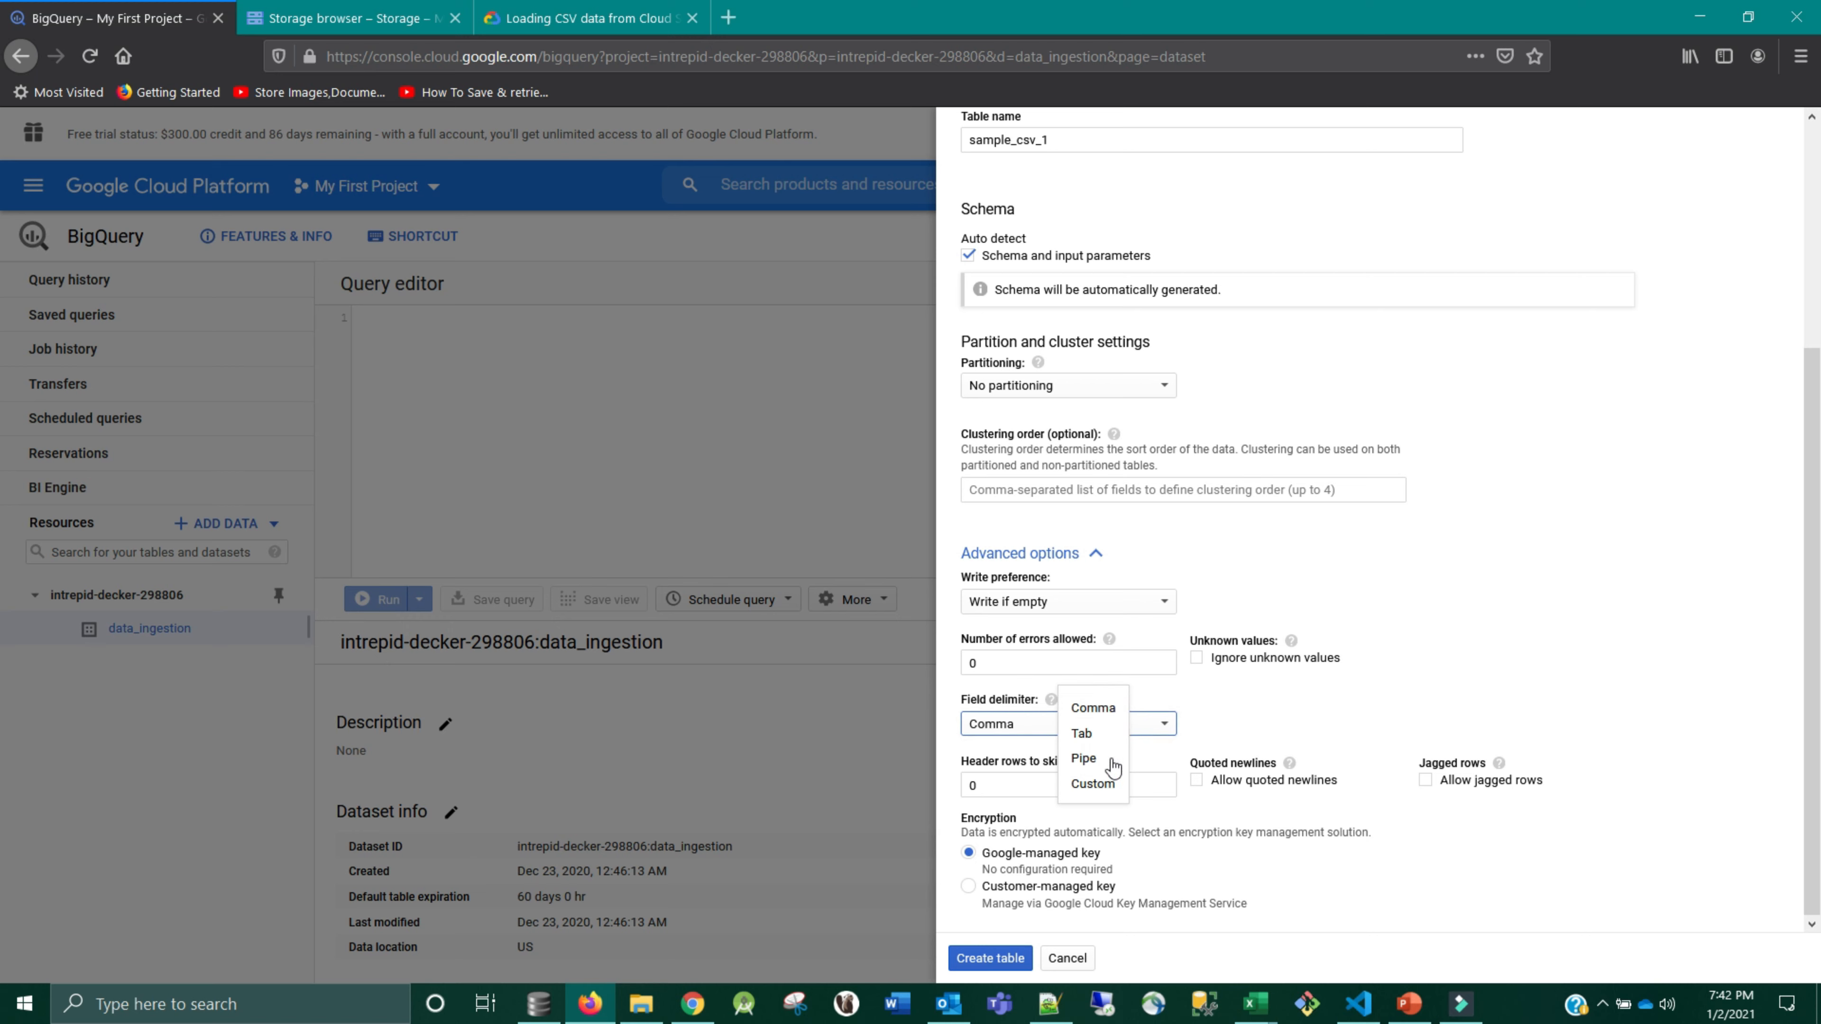
click(1256, 696)
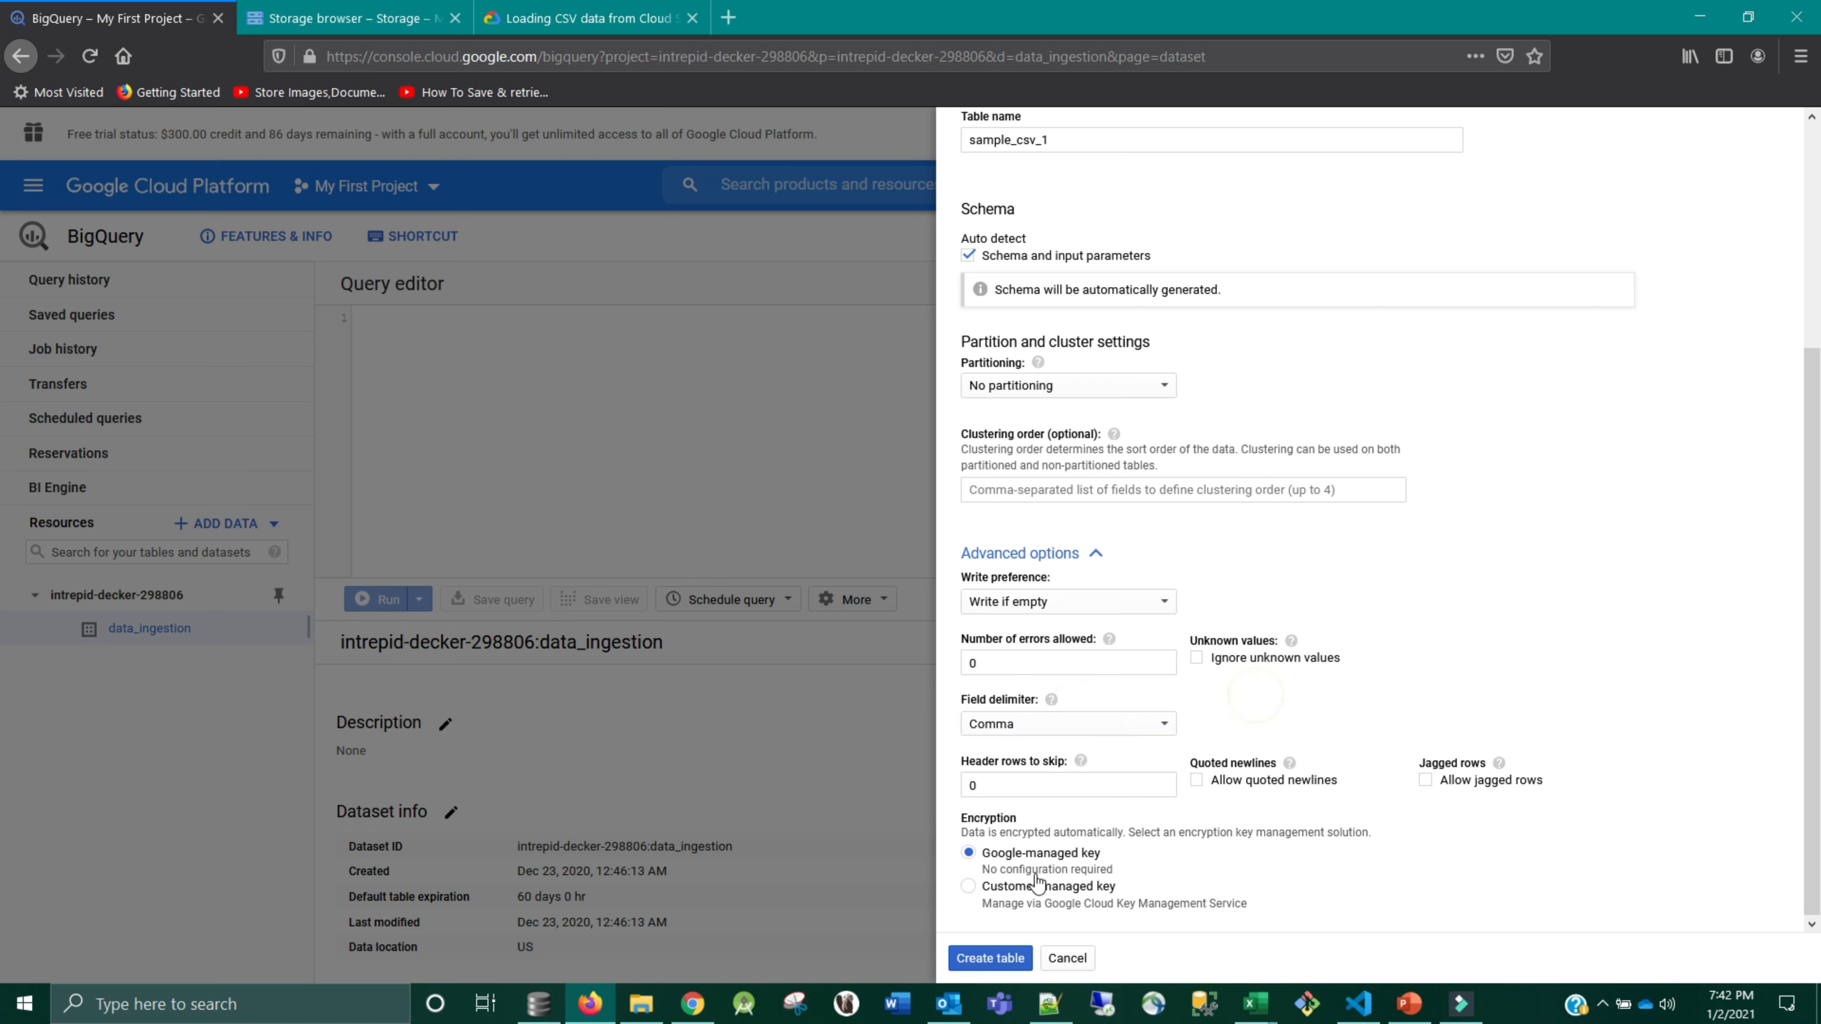
click(1091, 735)
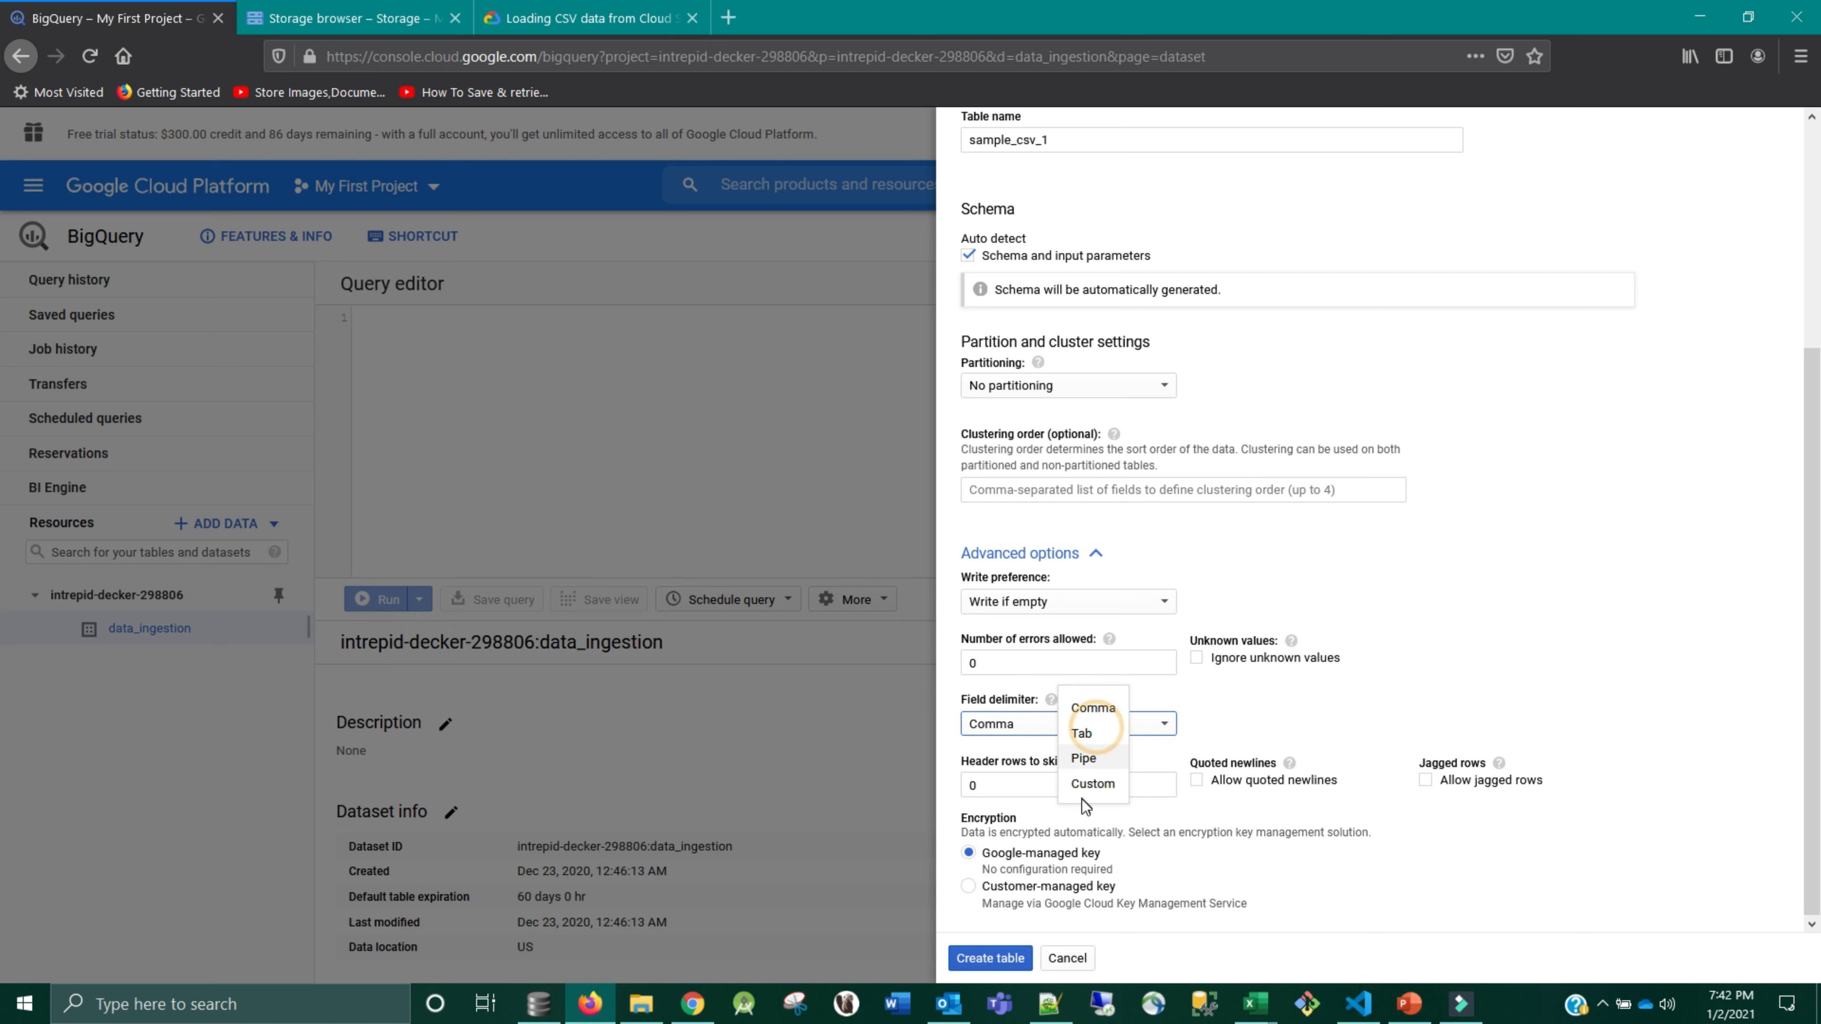
click(1257, 711)
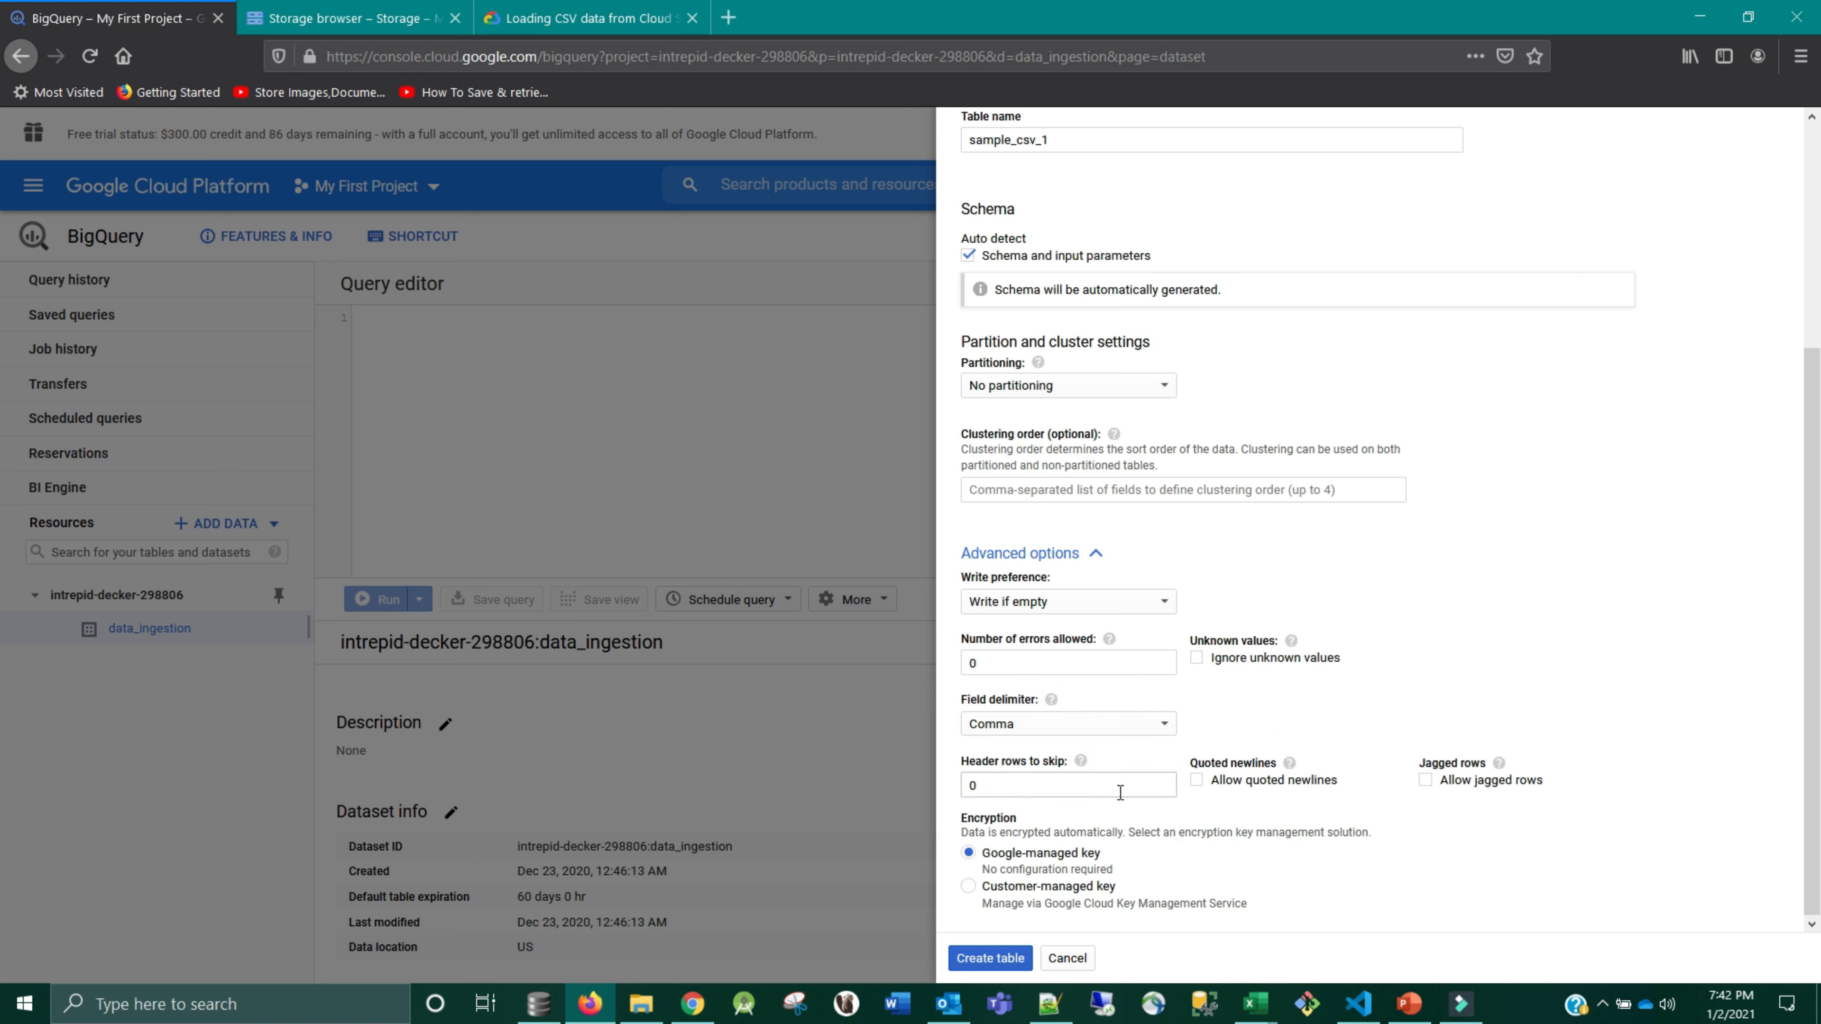
- Set the header rows to skip to 1 and allow quoted newlines
double_click(1058, 788)
text(1)
click(1201, 792)
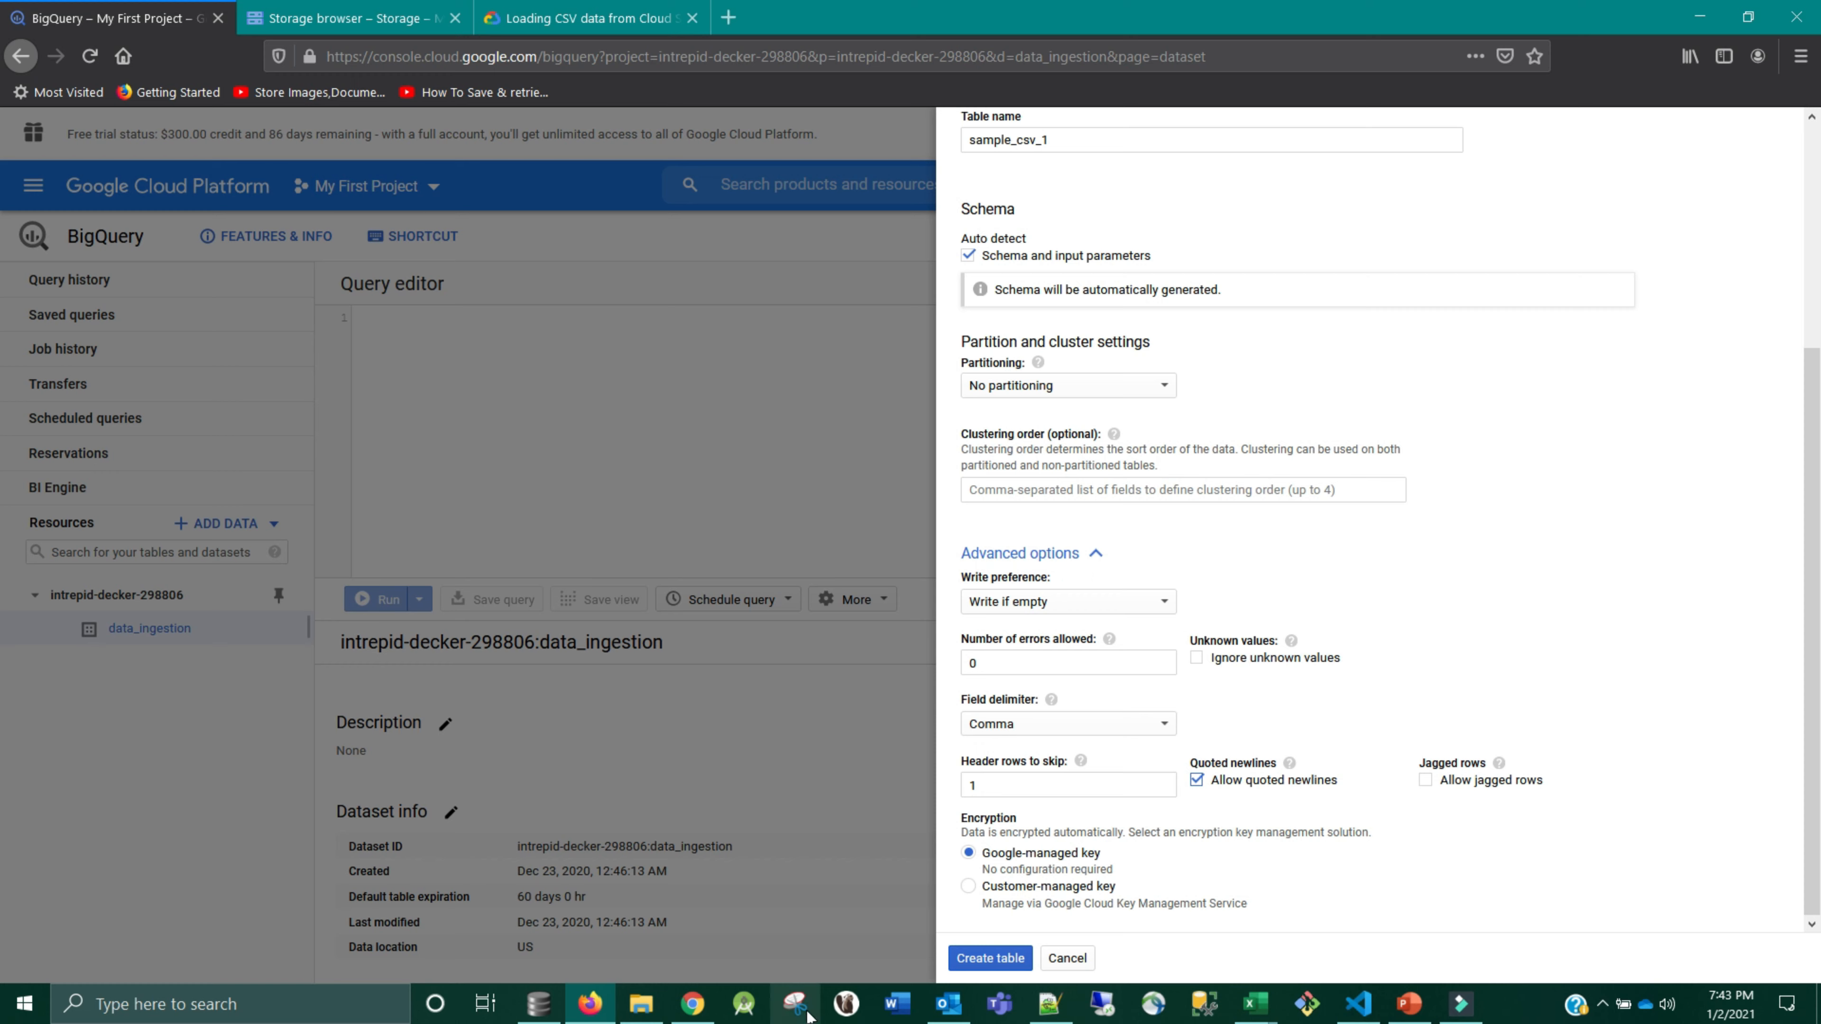
- Switch to Notepad++ to examine the quoted line break in the address of Import_User_Sample_1.csv, and return to the BigQuery table form in Firefox
click(1046, 1006)
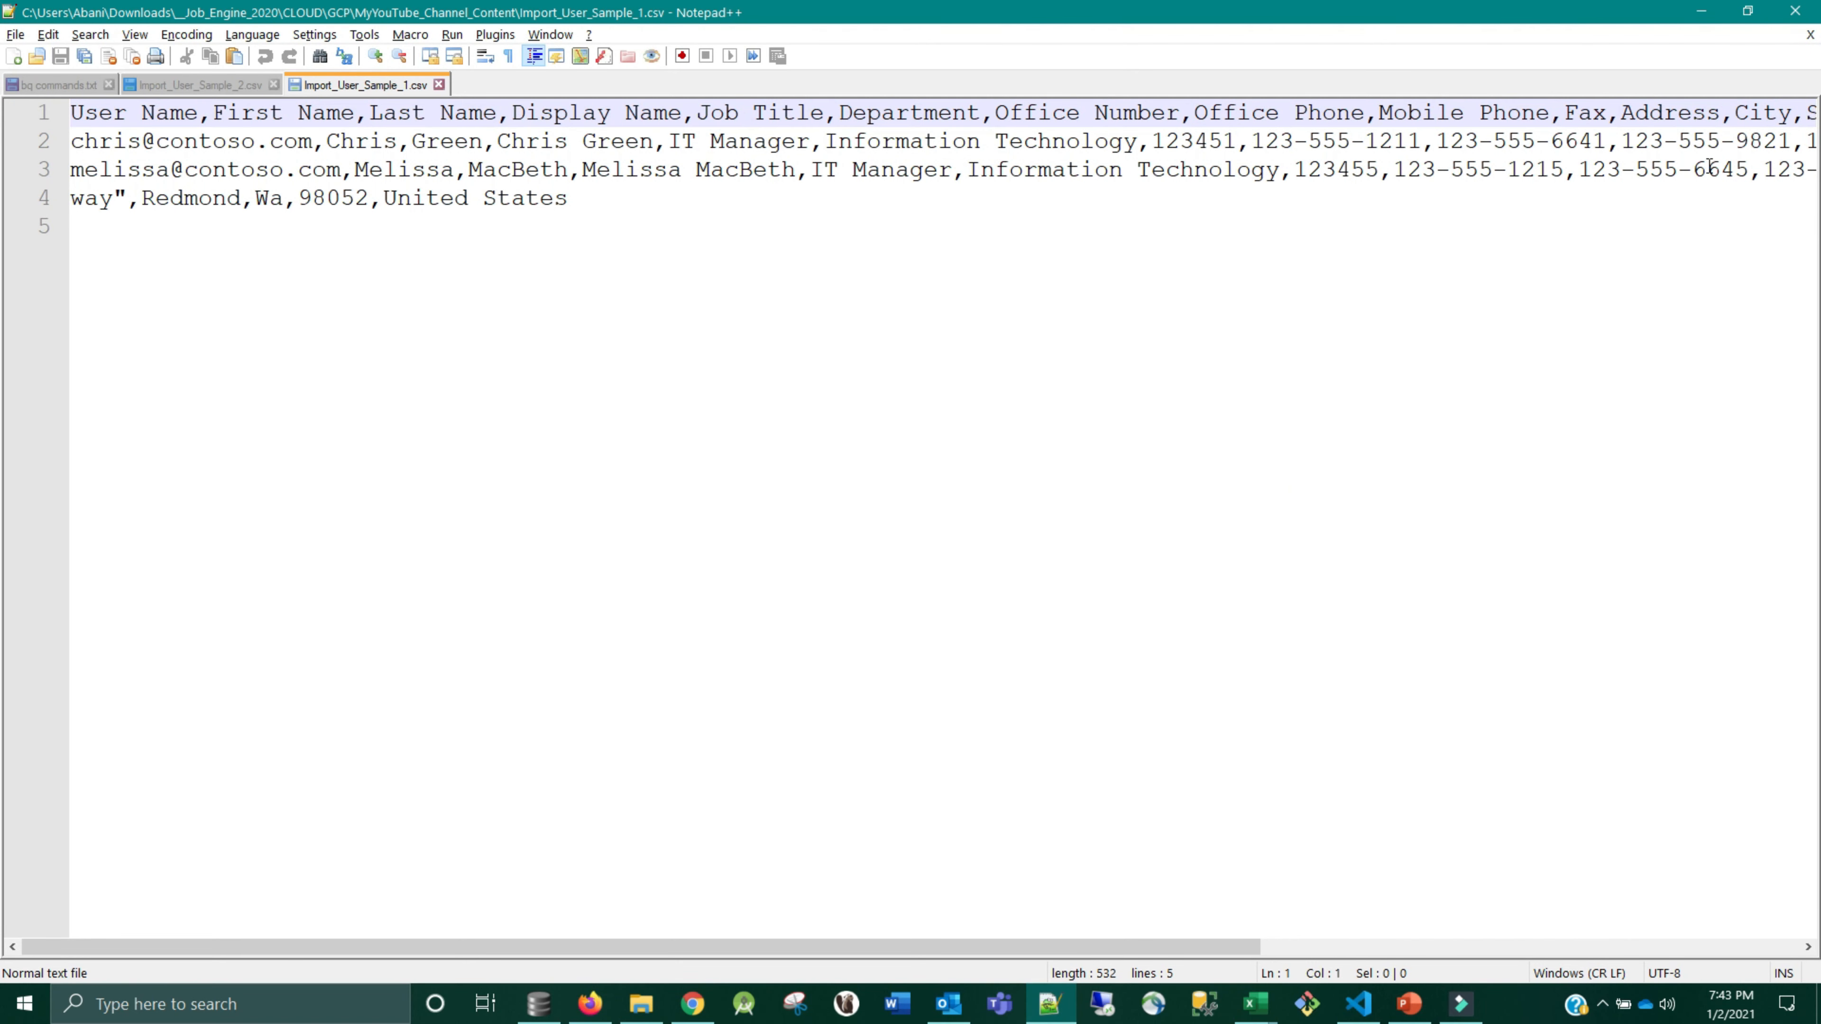
drag(1108, 949, 1649, 948)
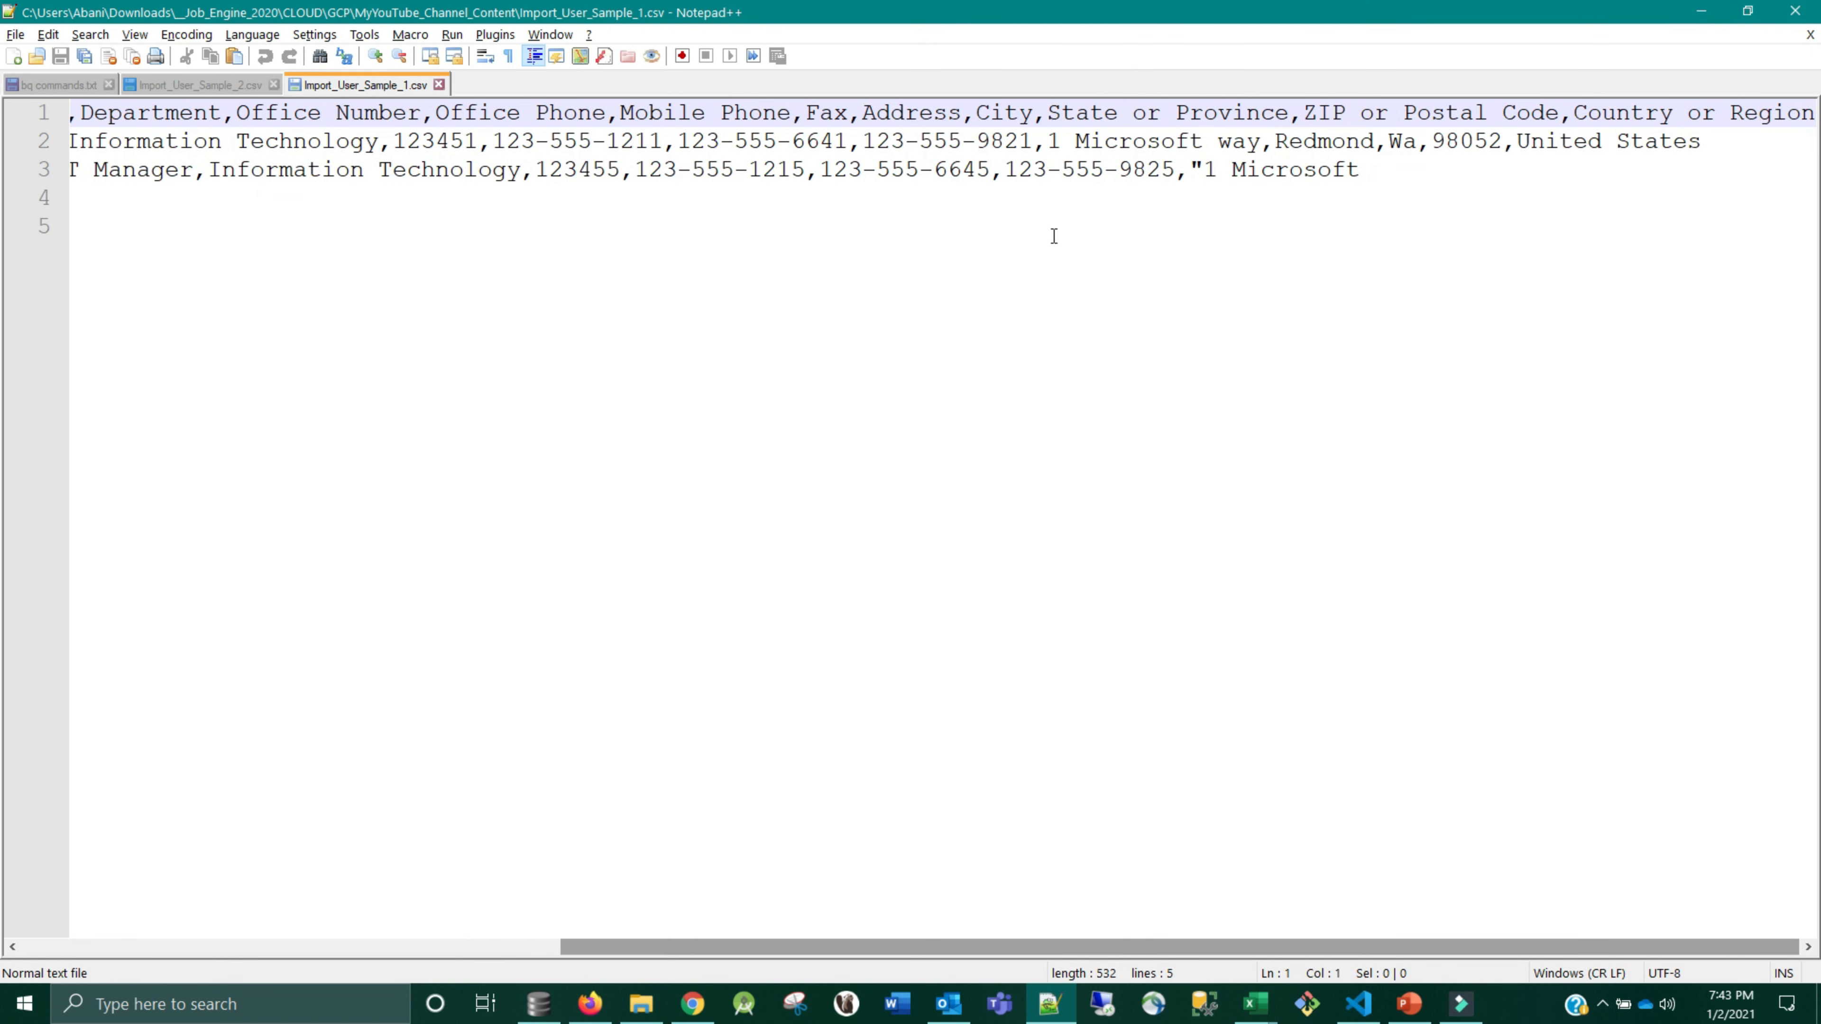
drag(1197, 172, 1210, 209)
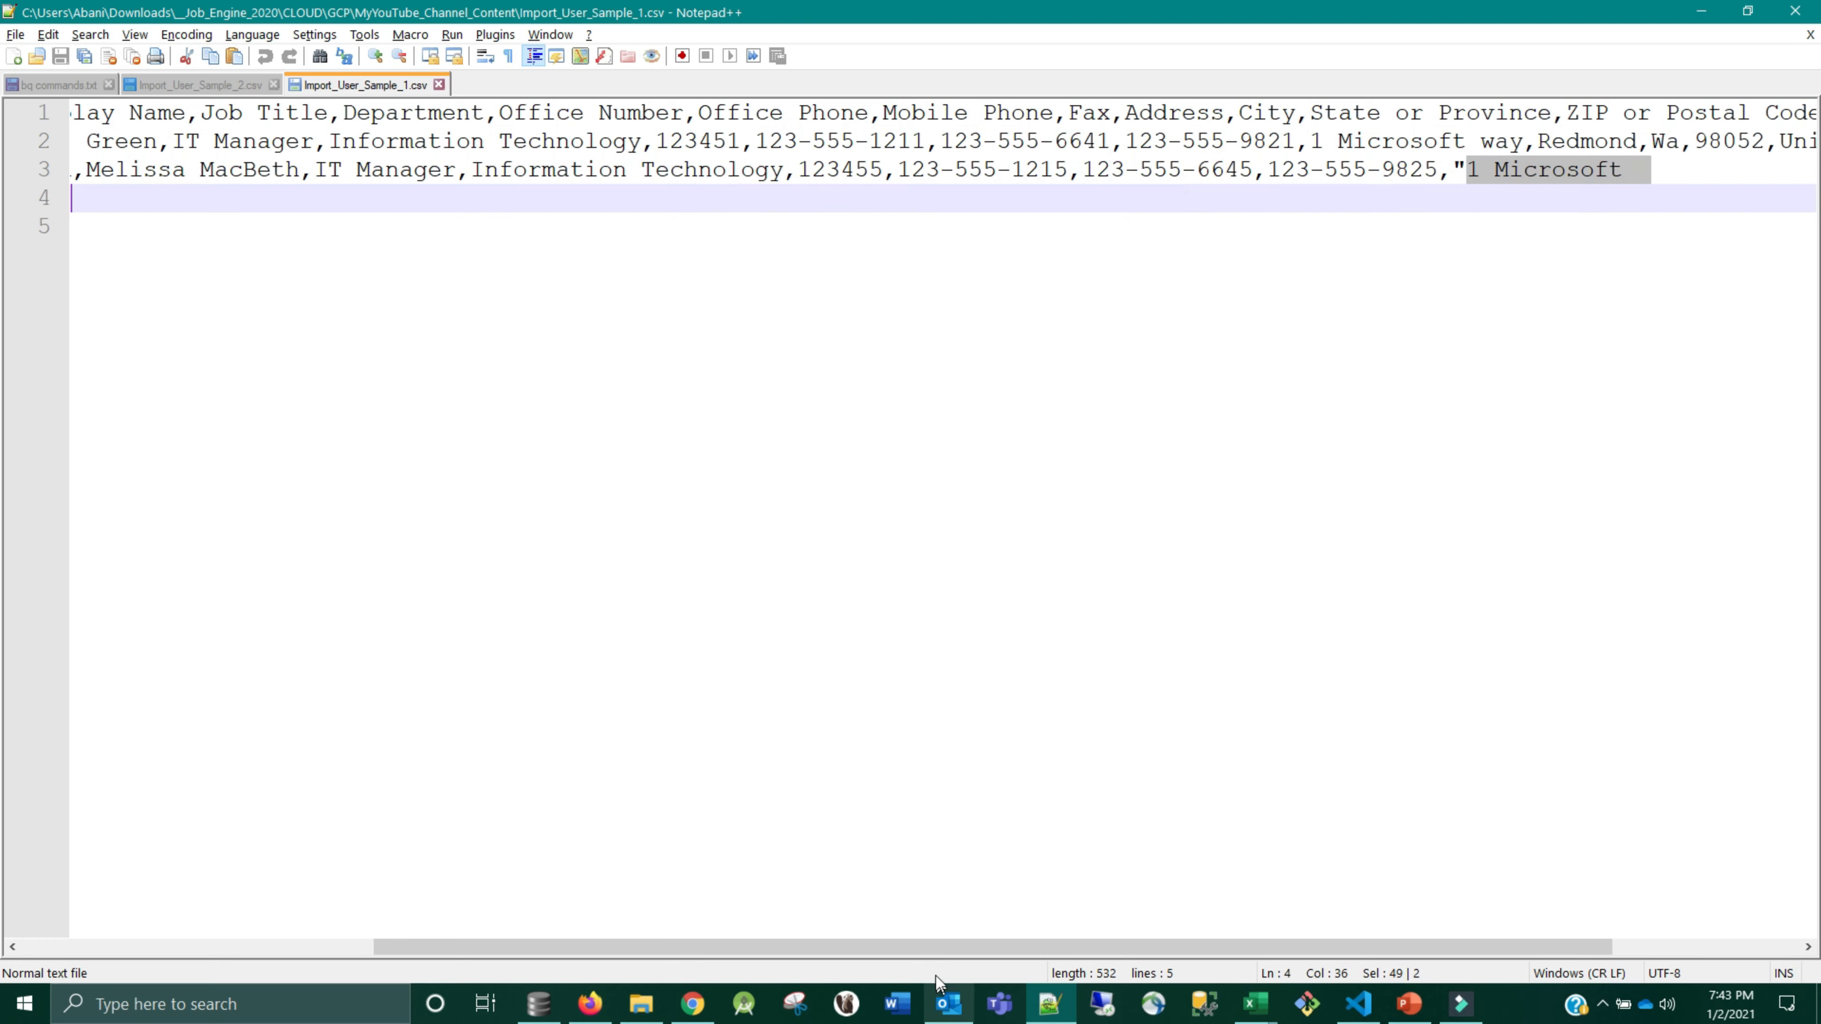
click(695, 1005)
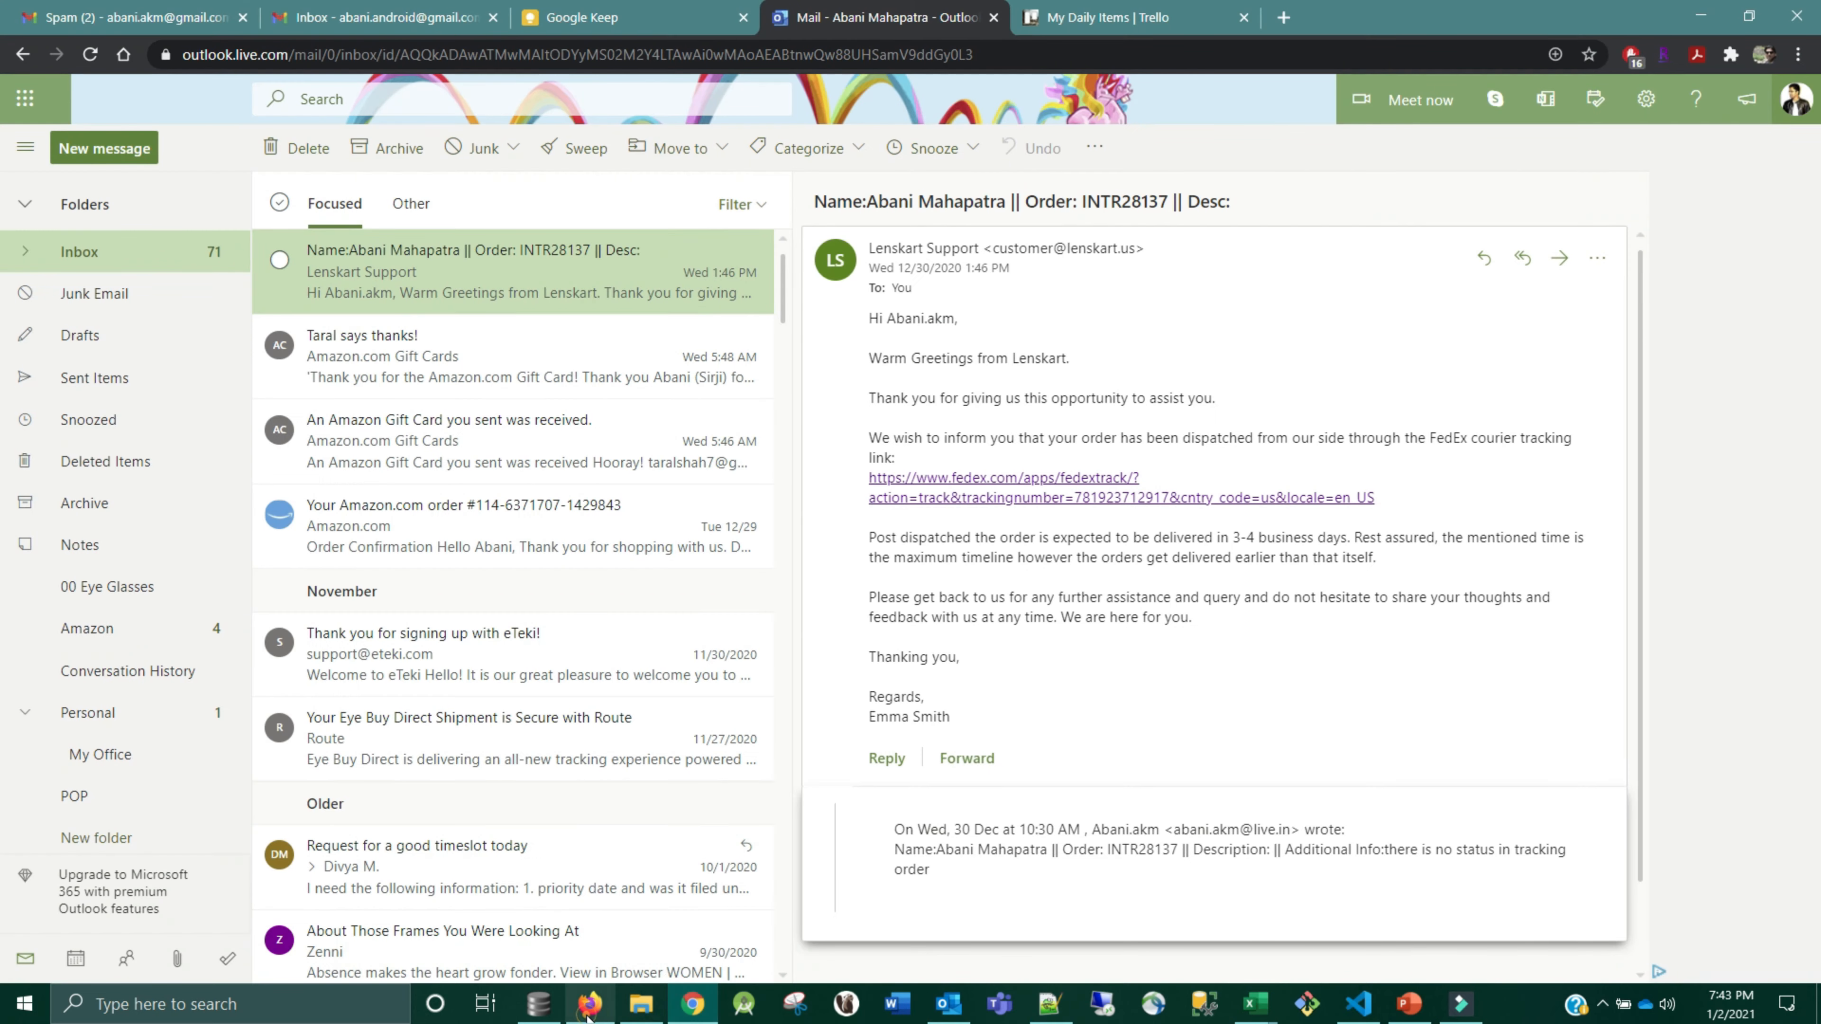
click(590, 1005)
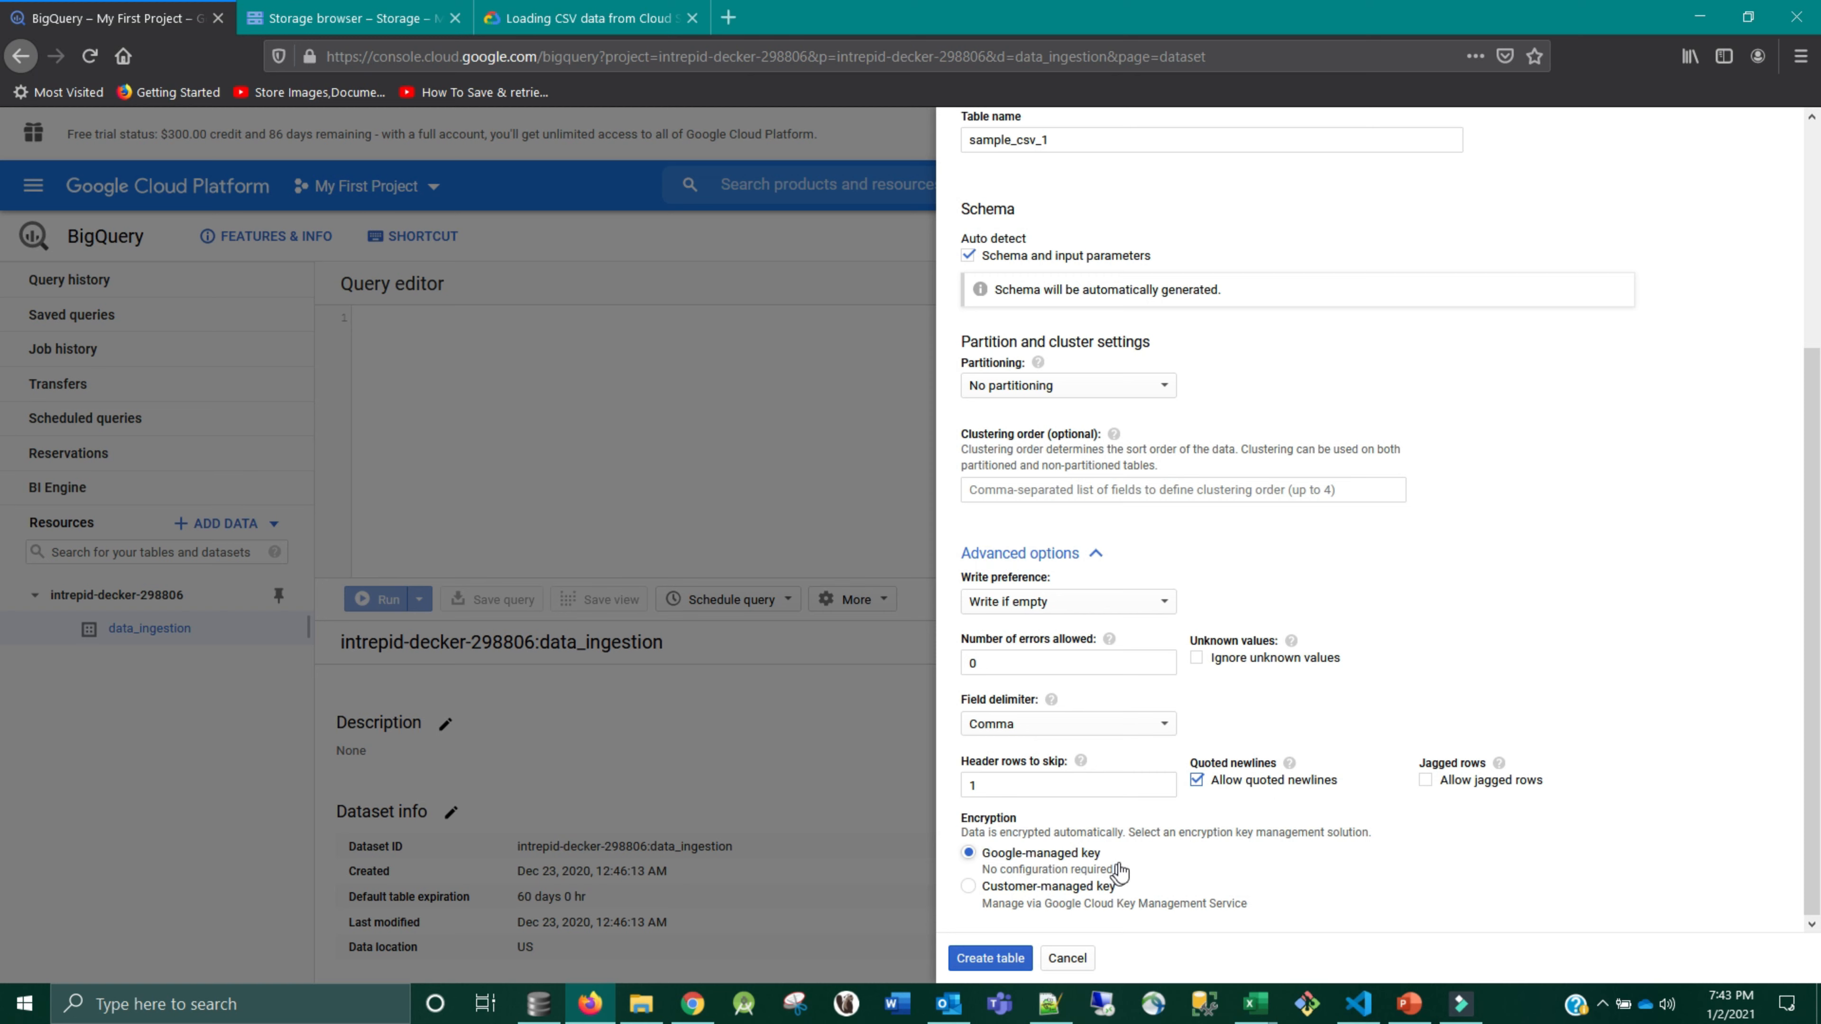
- Check the jagged rows help, allow jagged rows and create the table
mouse_move(1501, 762)
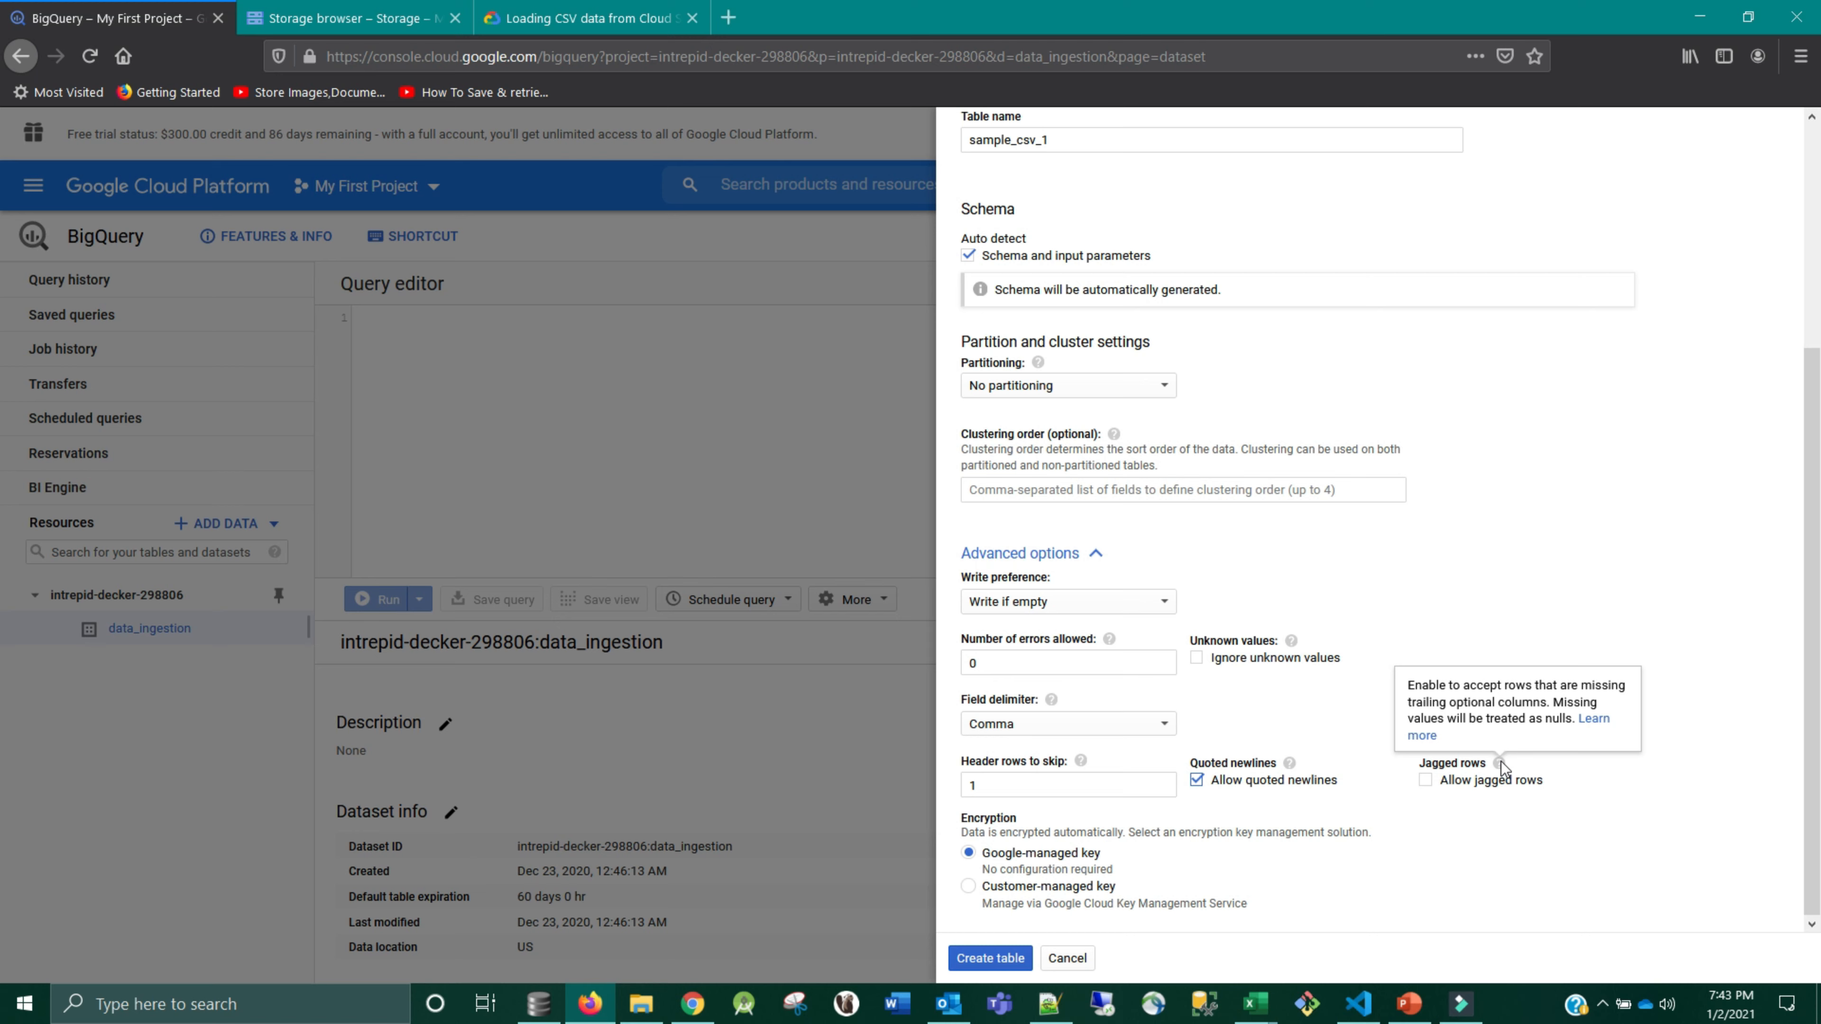
click(1425, 780)
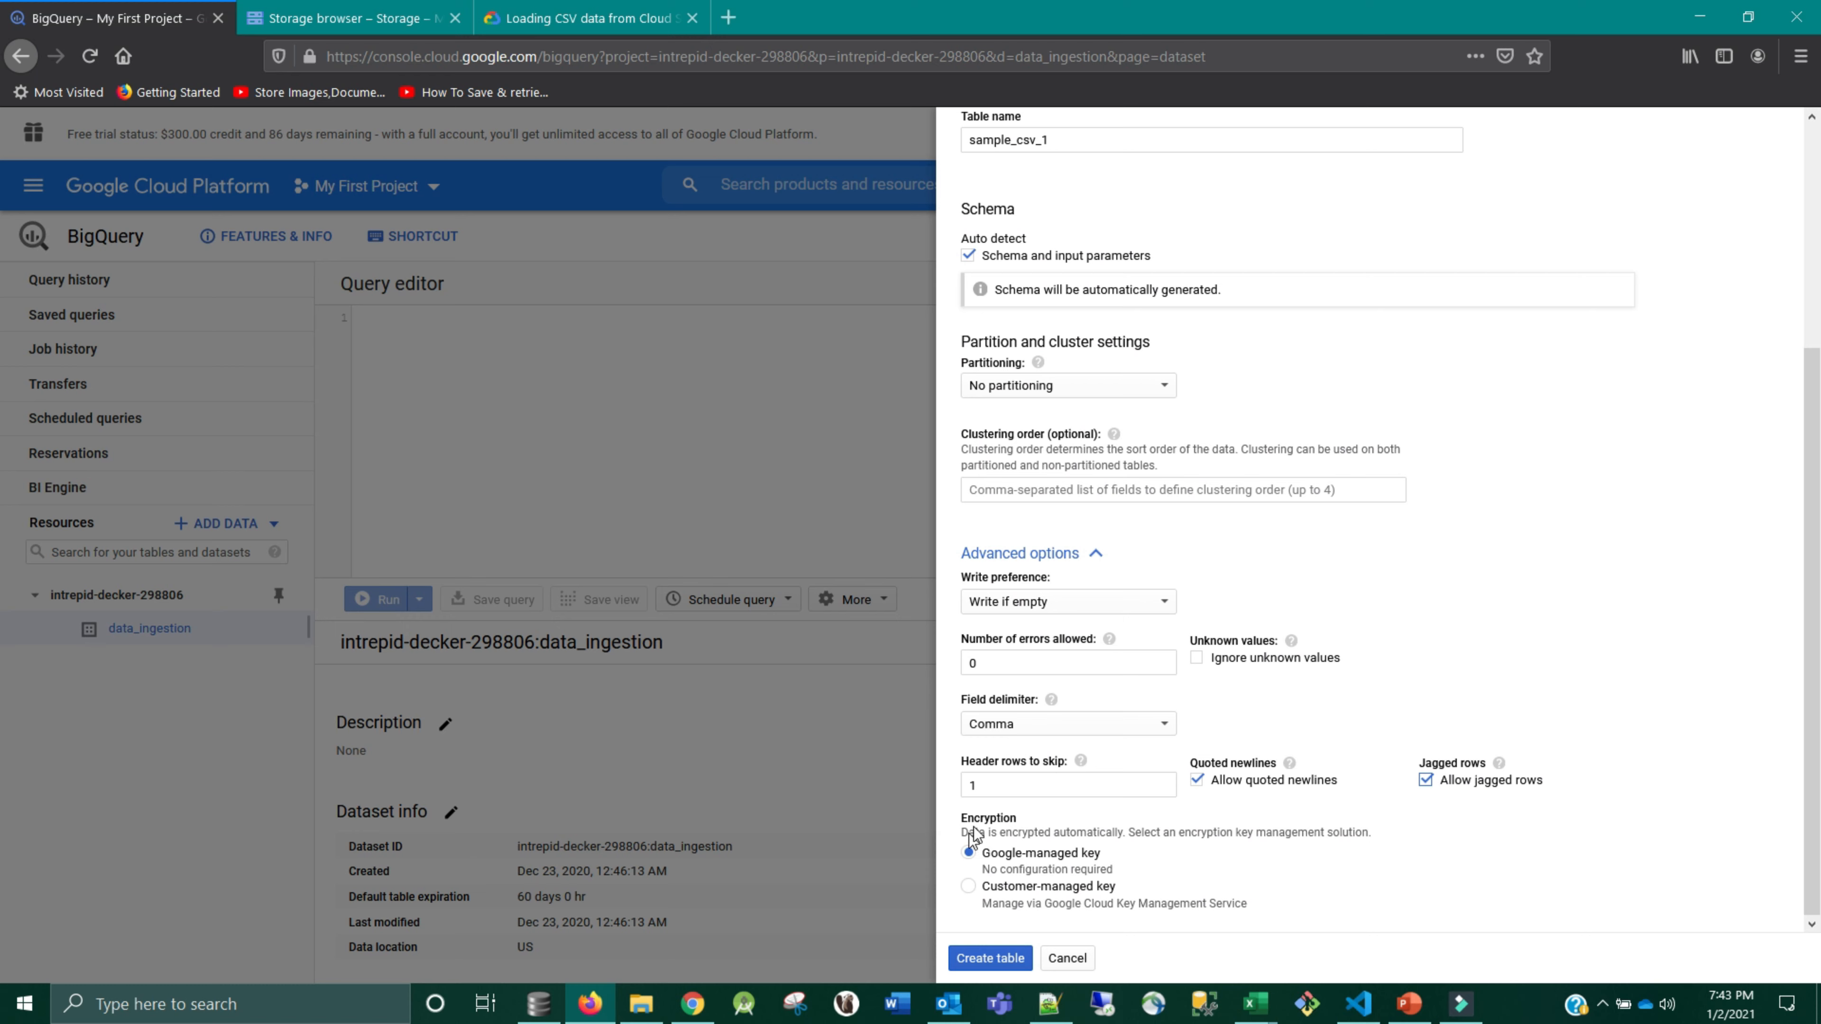
click(1007, 962)
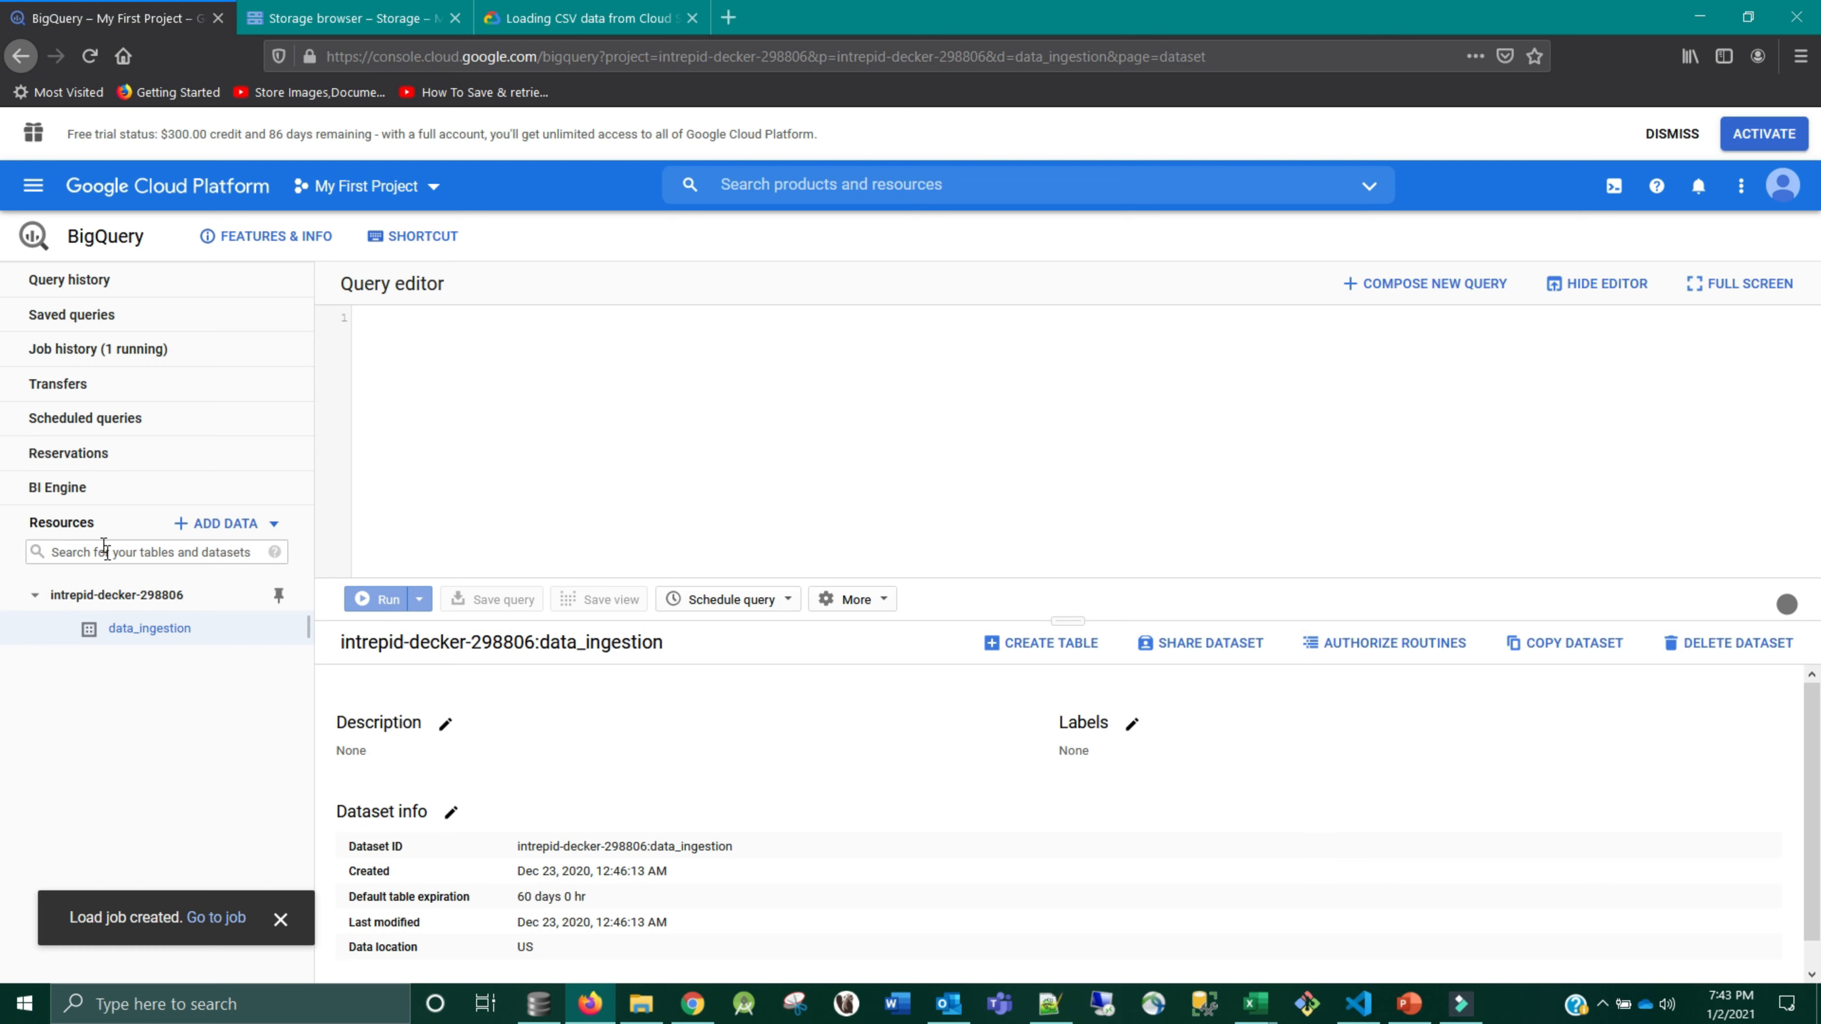
- Open the sample_csv_1 table under data_ingestion and examine its schema and its details, including the number of rows
click(64, 629)
click(155, 669)
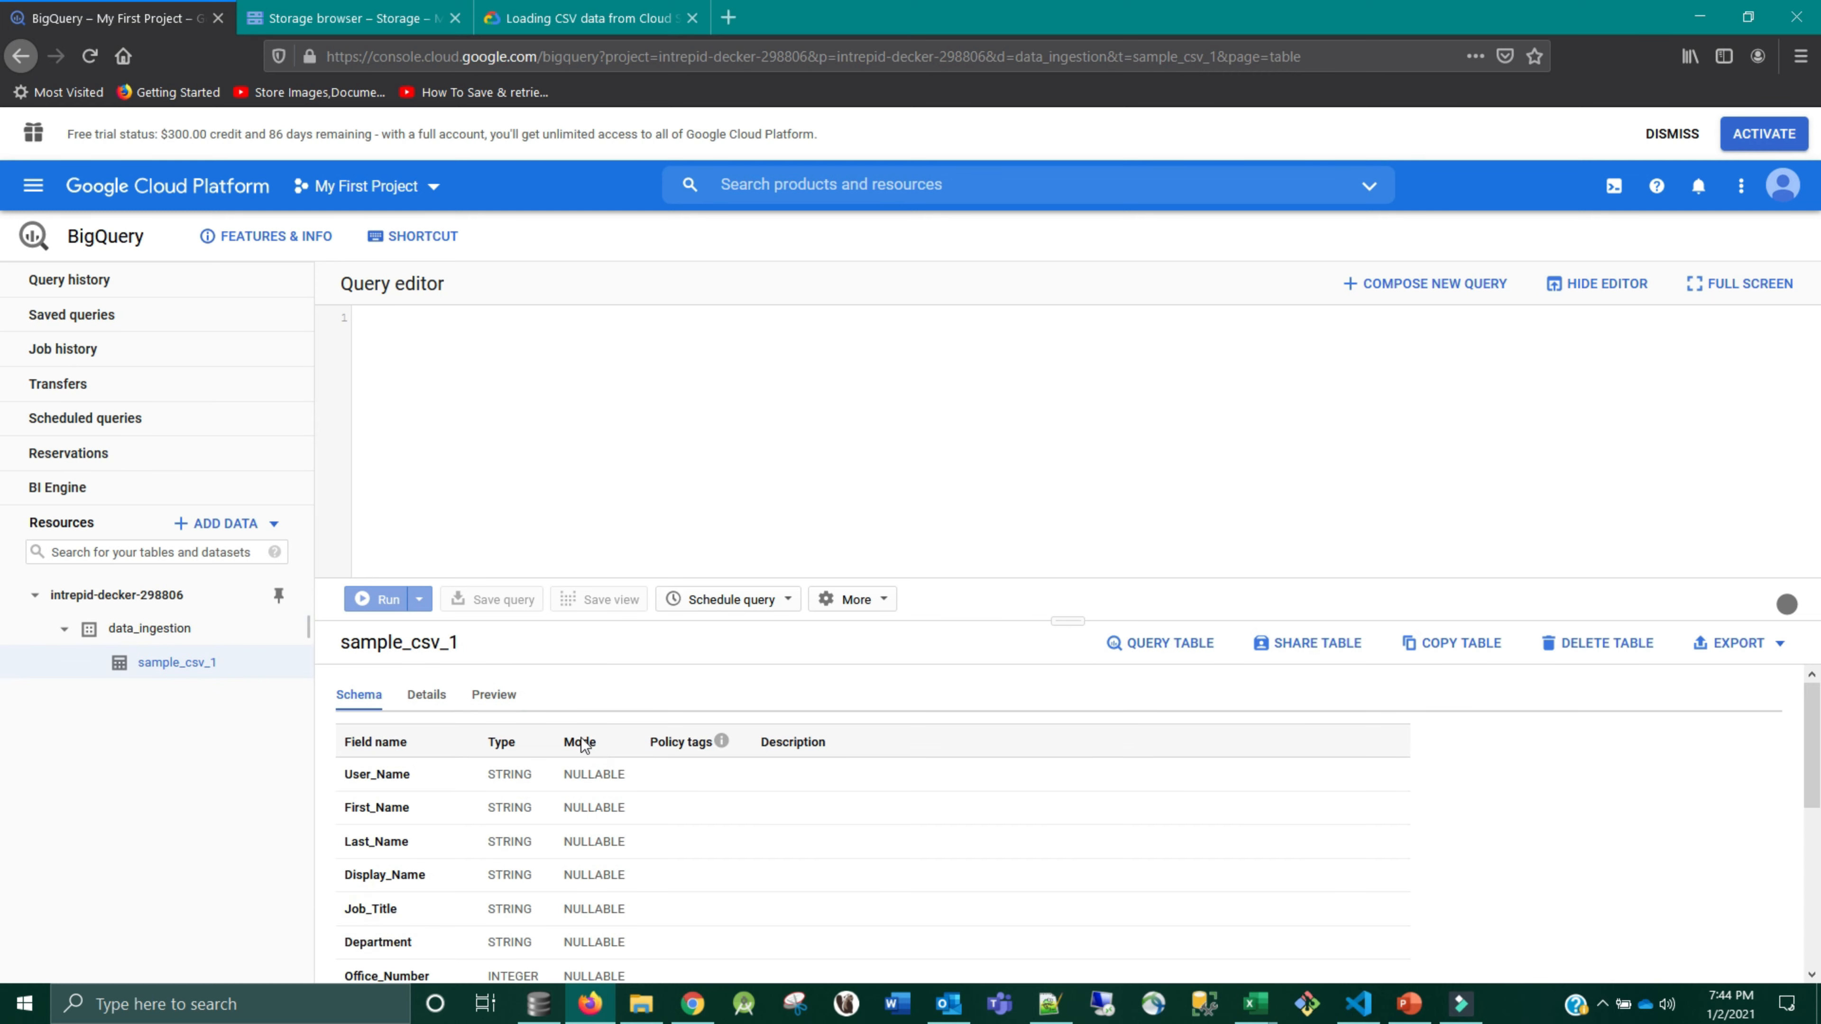
click(425, 696)
scroll(618, 903, down, 2)
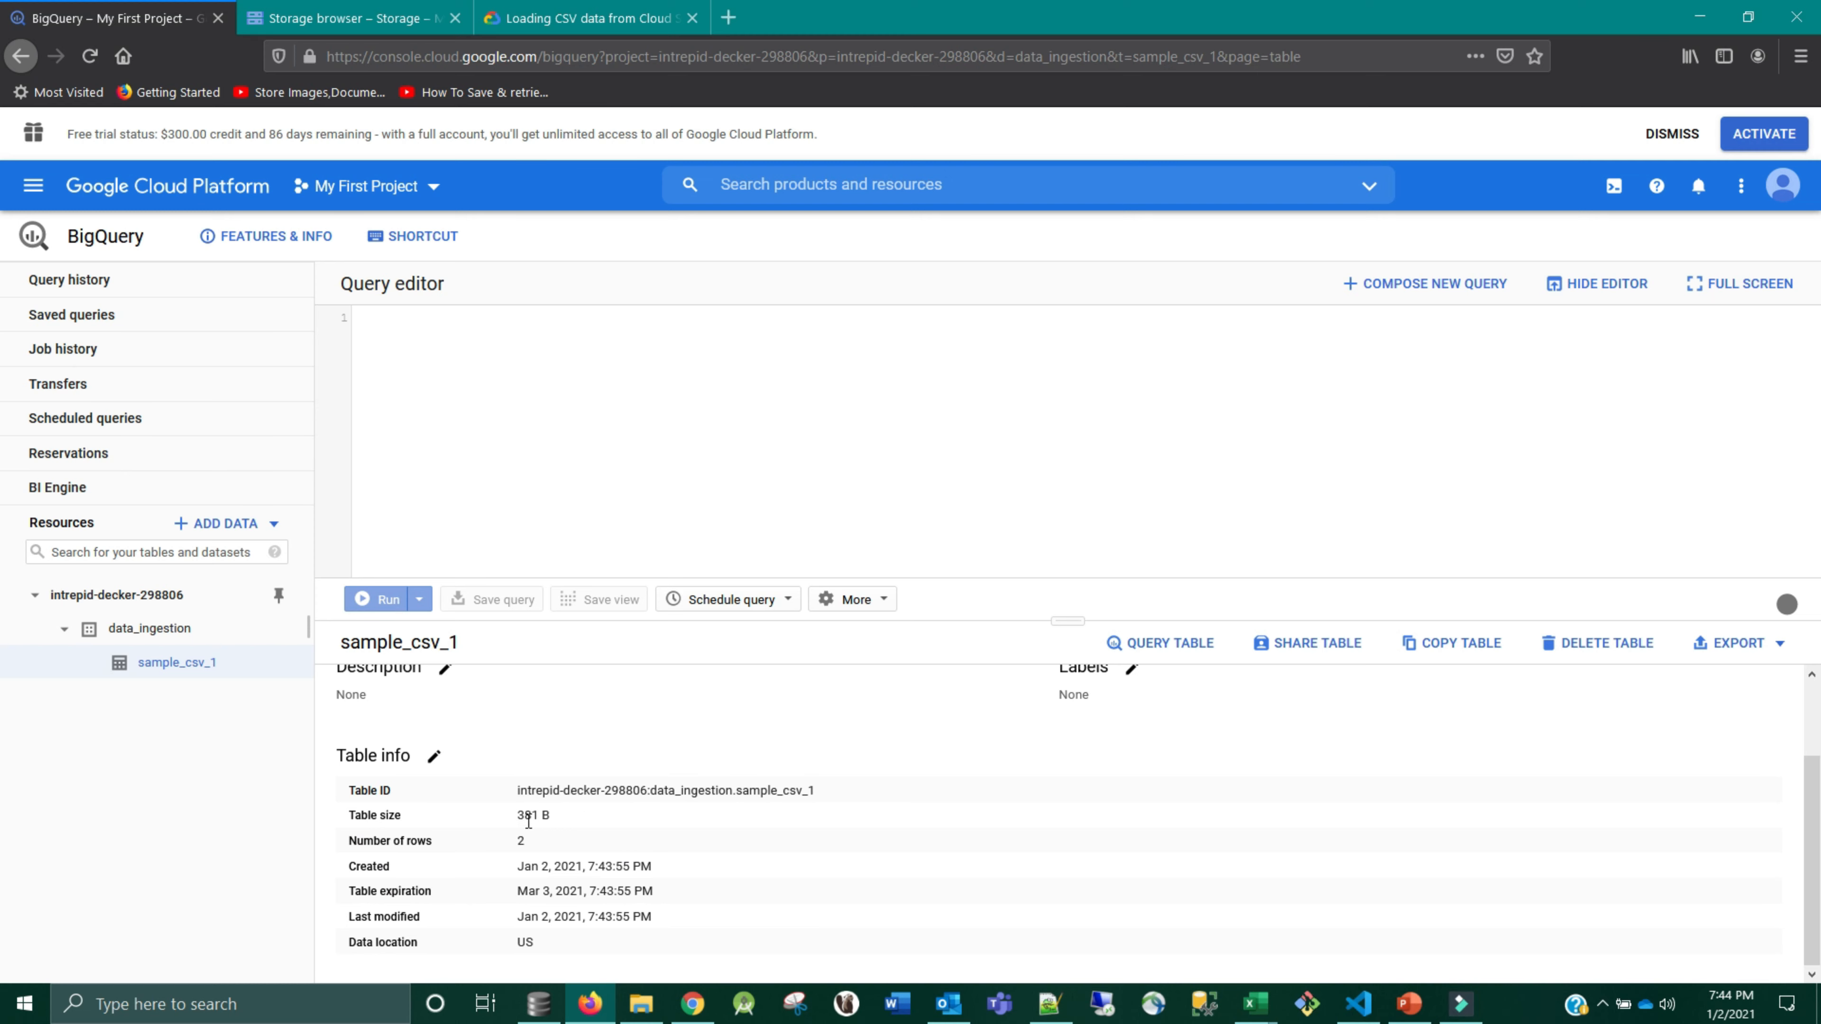
double_click(521, 841)
scroll(463, 809, up, 2)
- Preview the data of sample_csv_1 and inspect the multi-line address in the second row
click(494, 700)
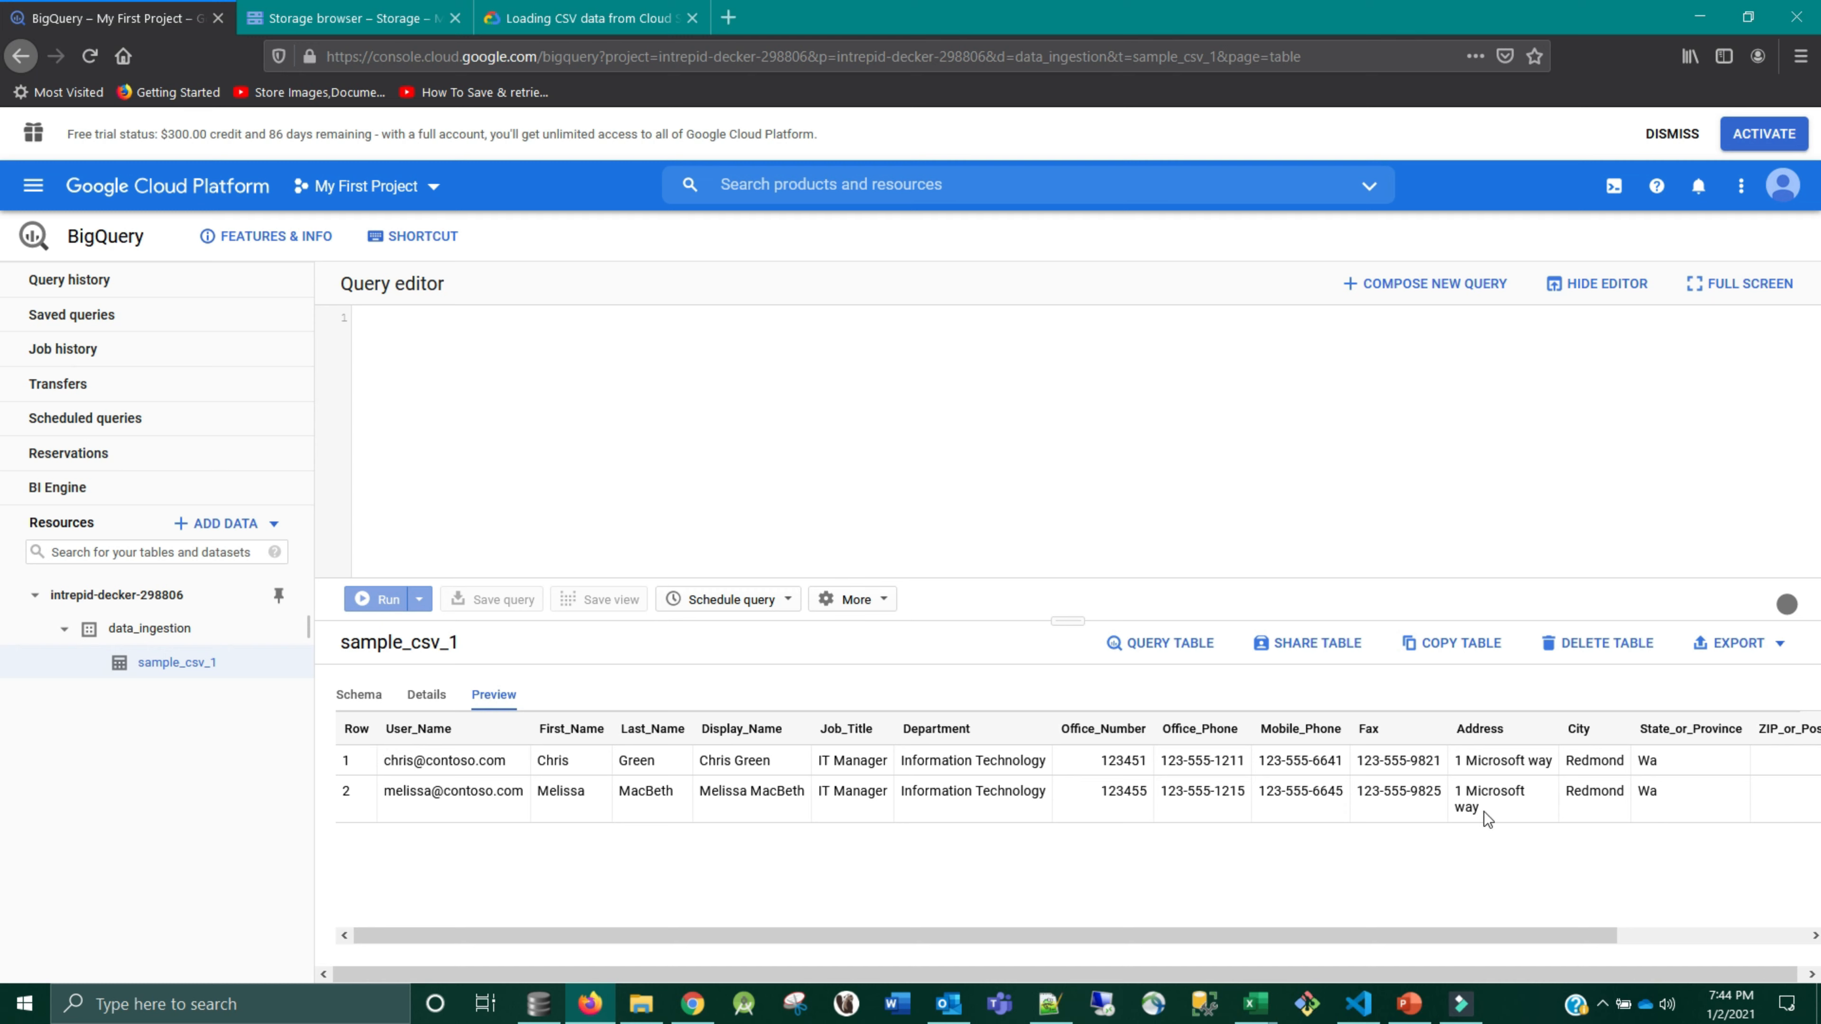
drag(1480, 809, 1467, 789)
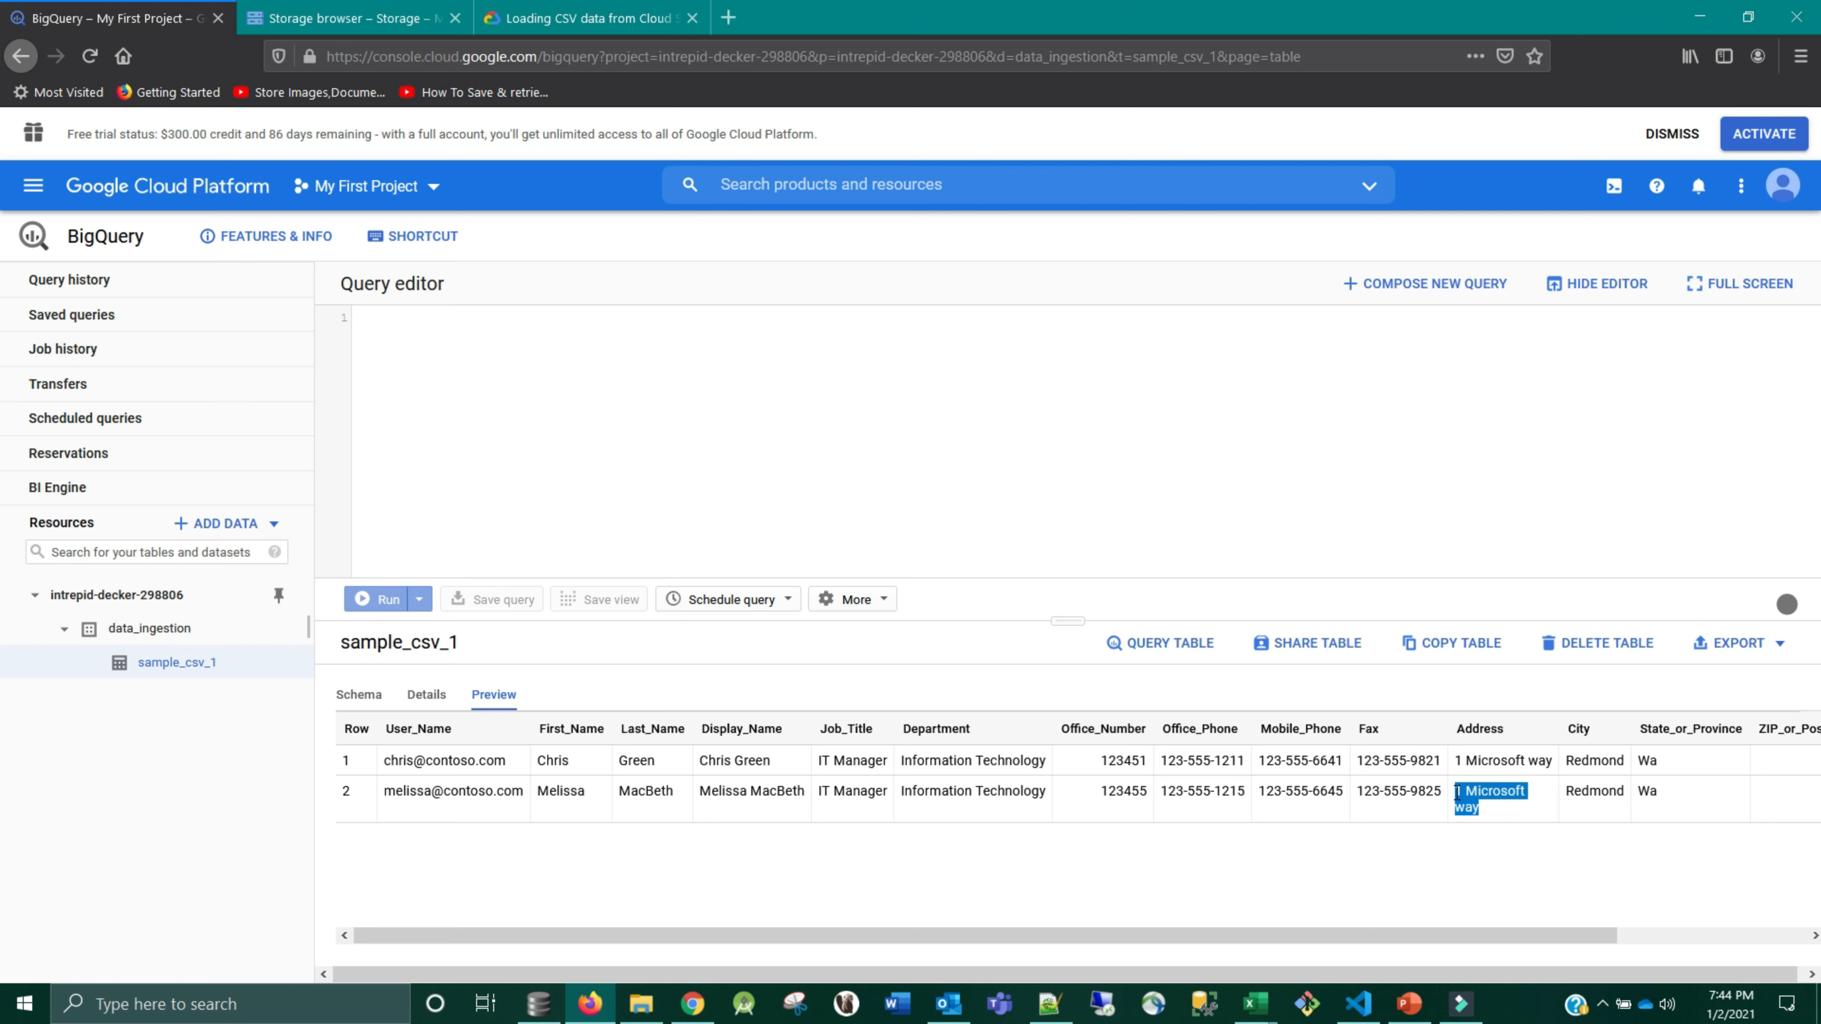
click(1554, 804)
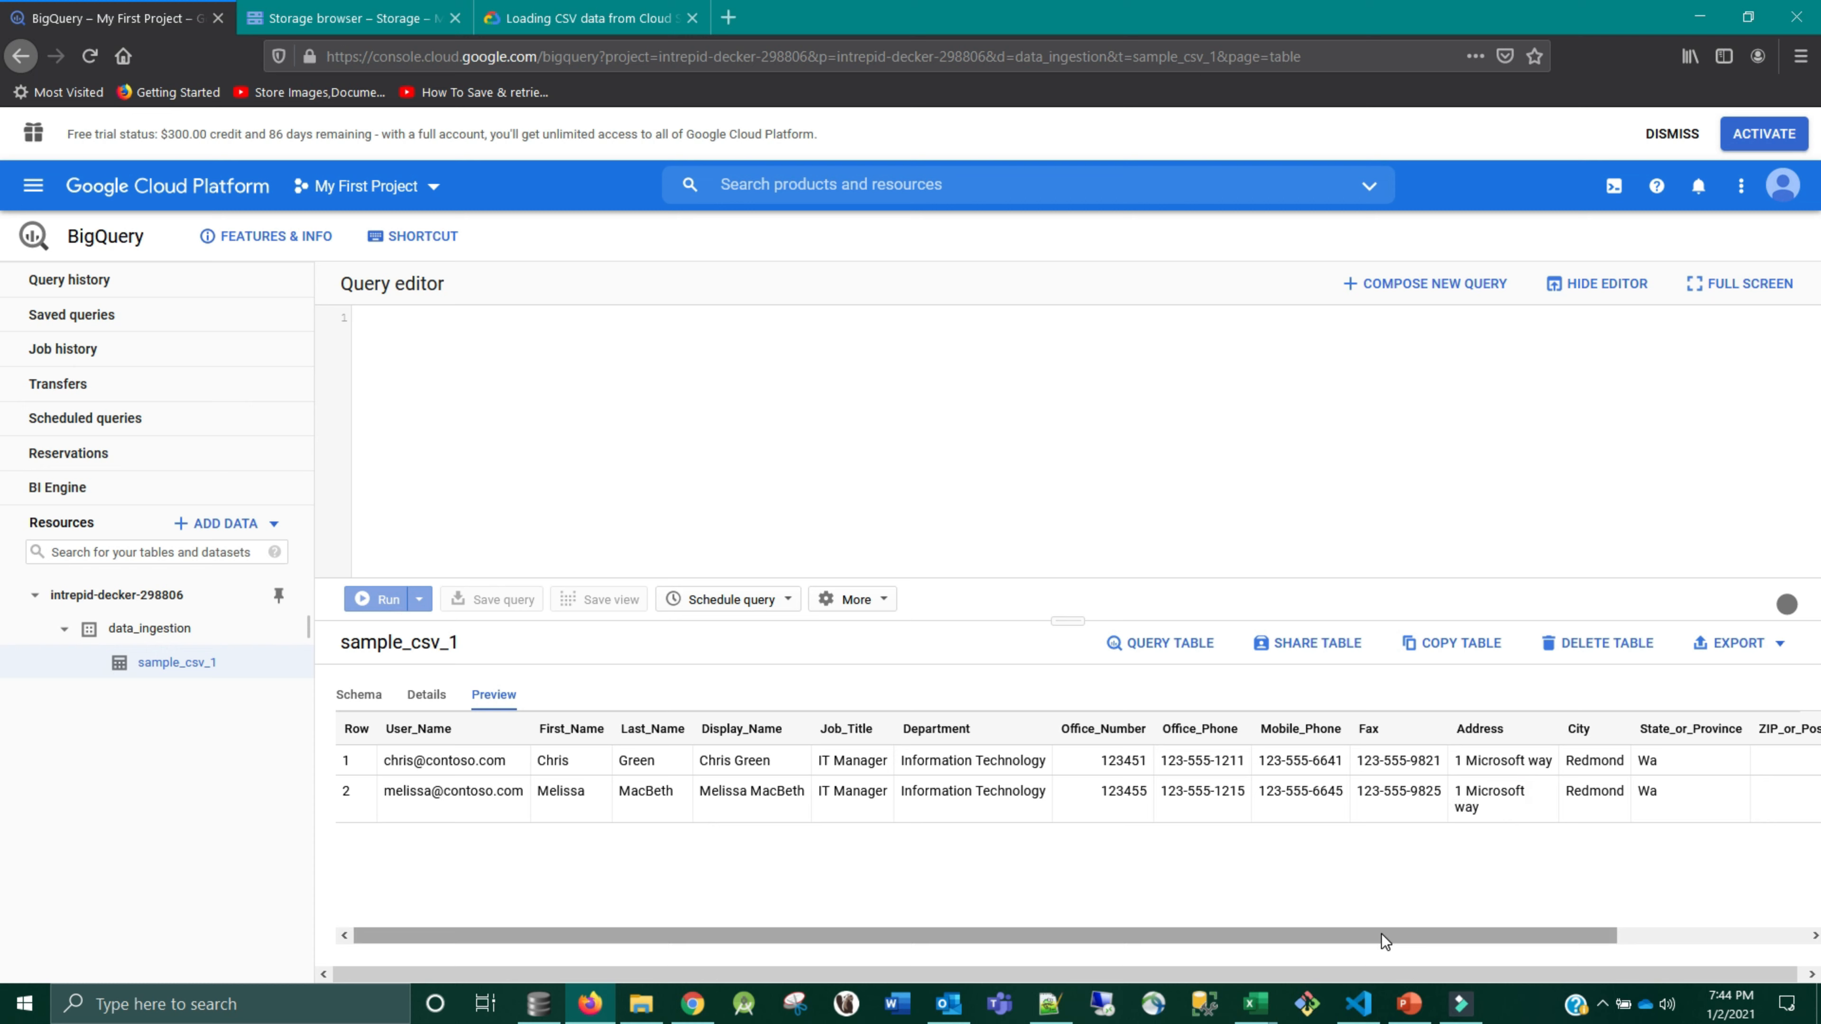
drag(1382, 935, 524, 967)
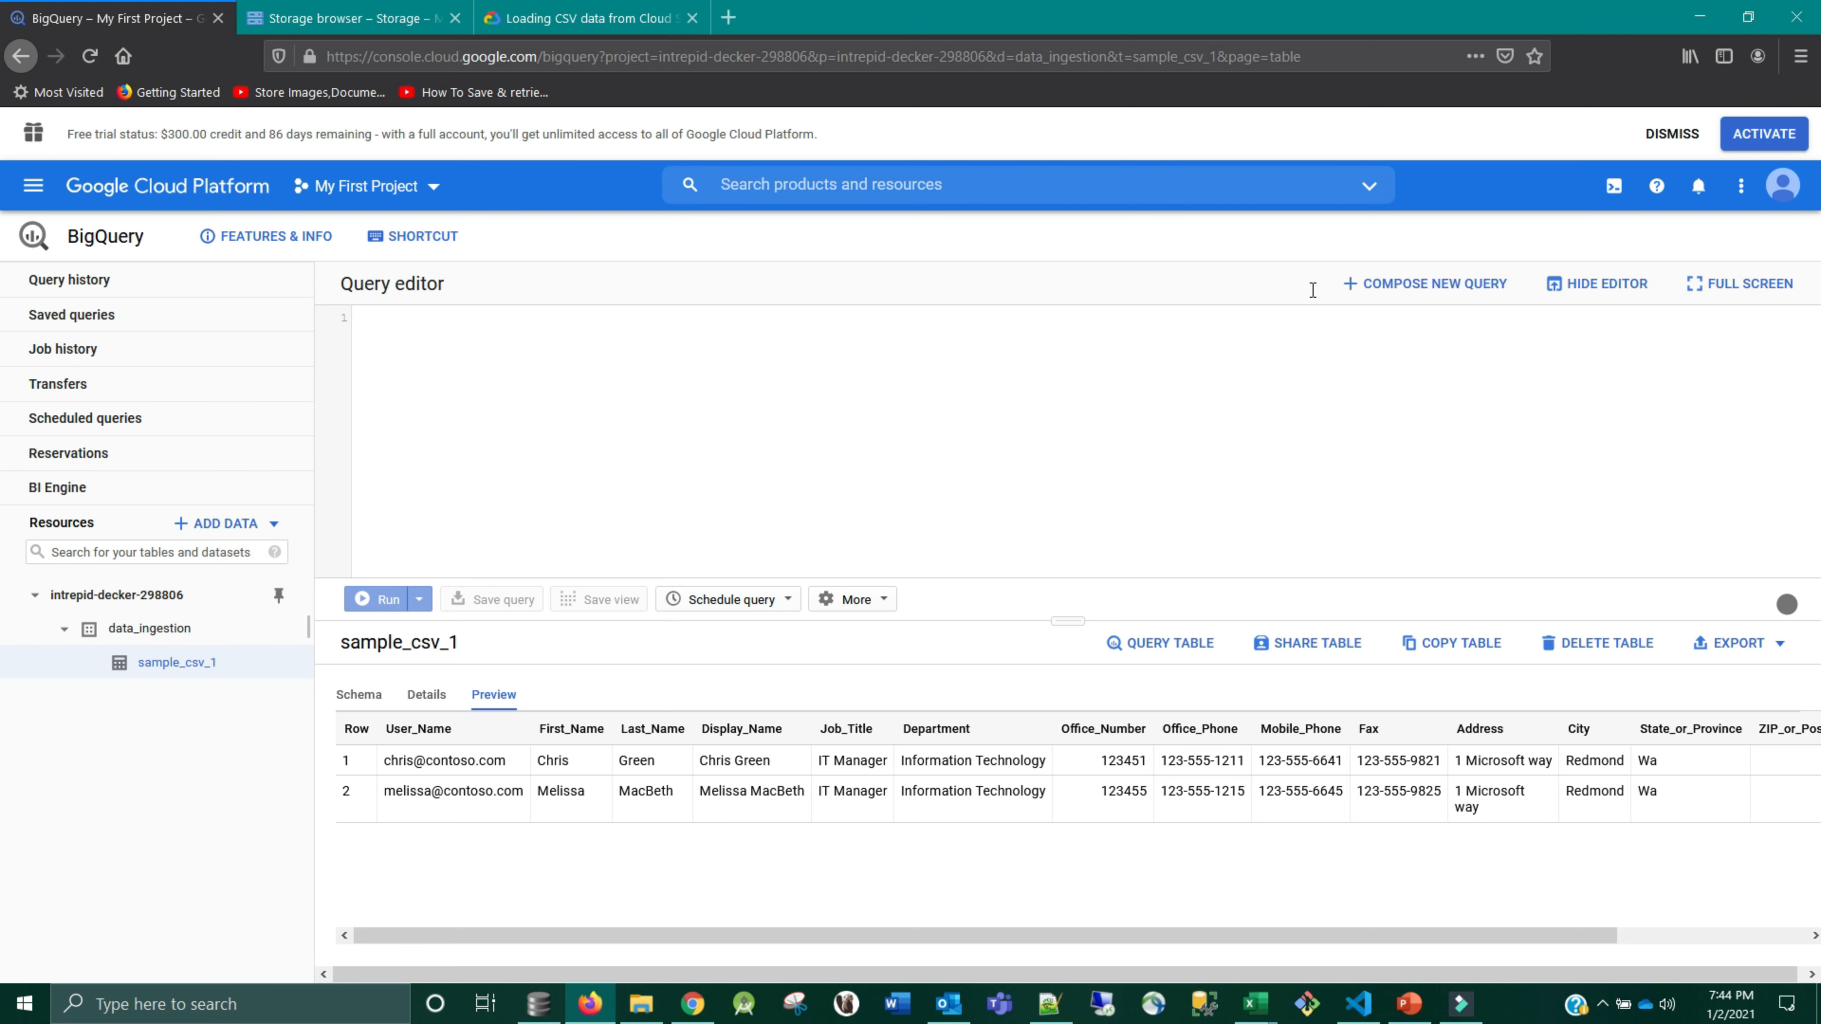
- Start another table in the data_ingestion dataset, set the source to Upload and choose Import_User_Sample_1.csv as the file
click(181, 623)
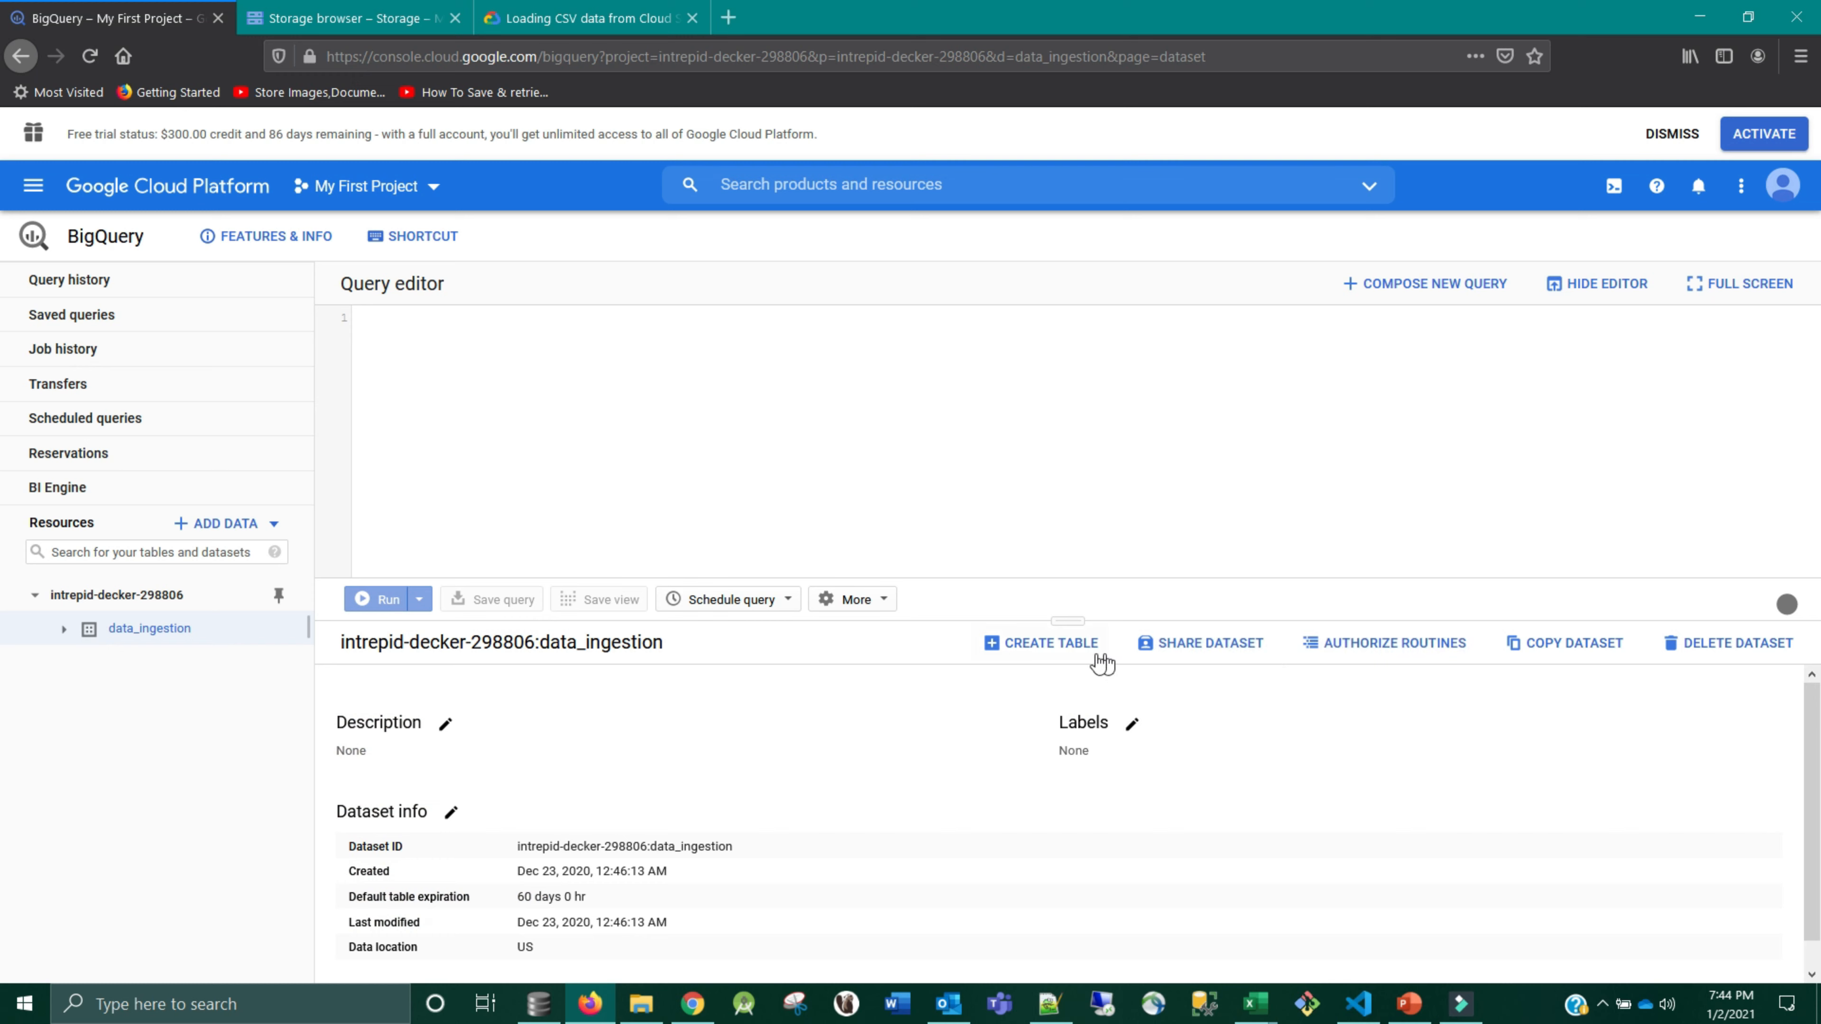
click(1043, 654)
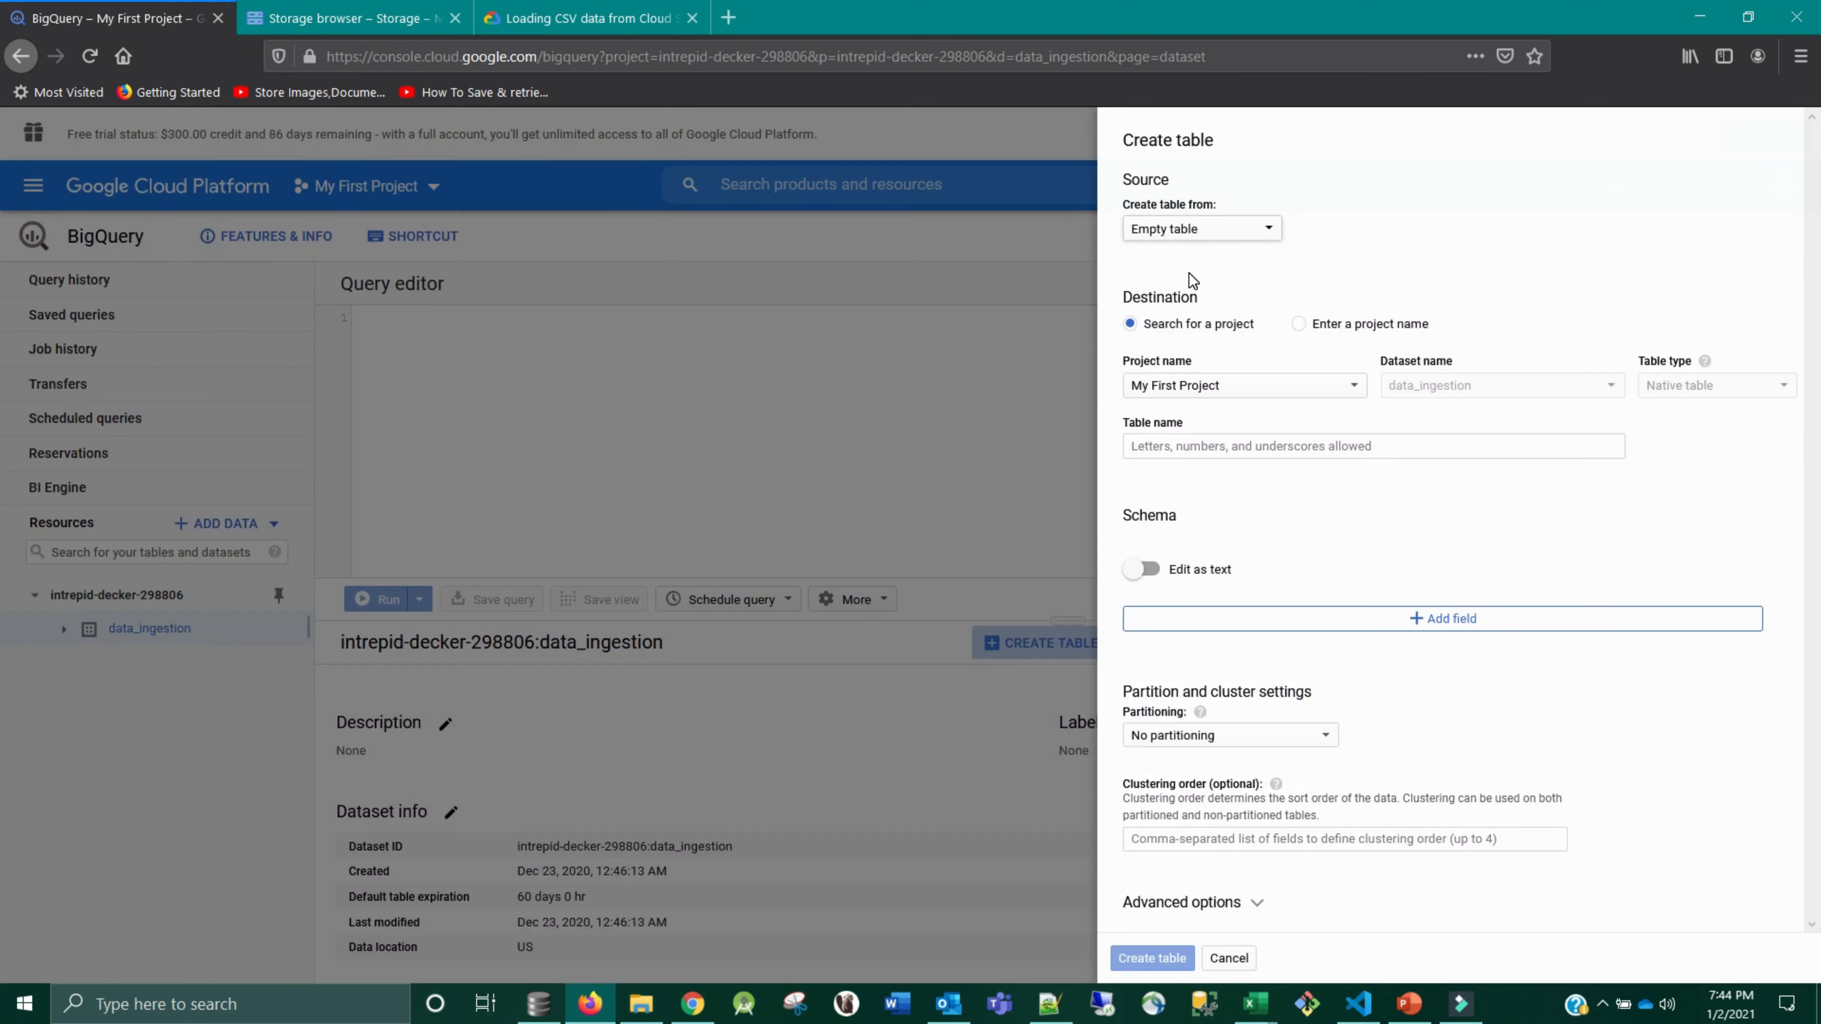
click(1067, 231)
click(1079, 239)
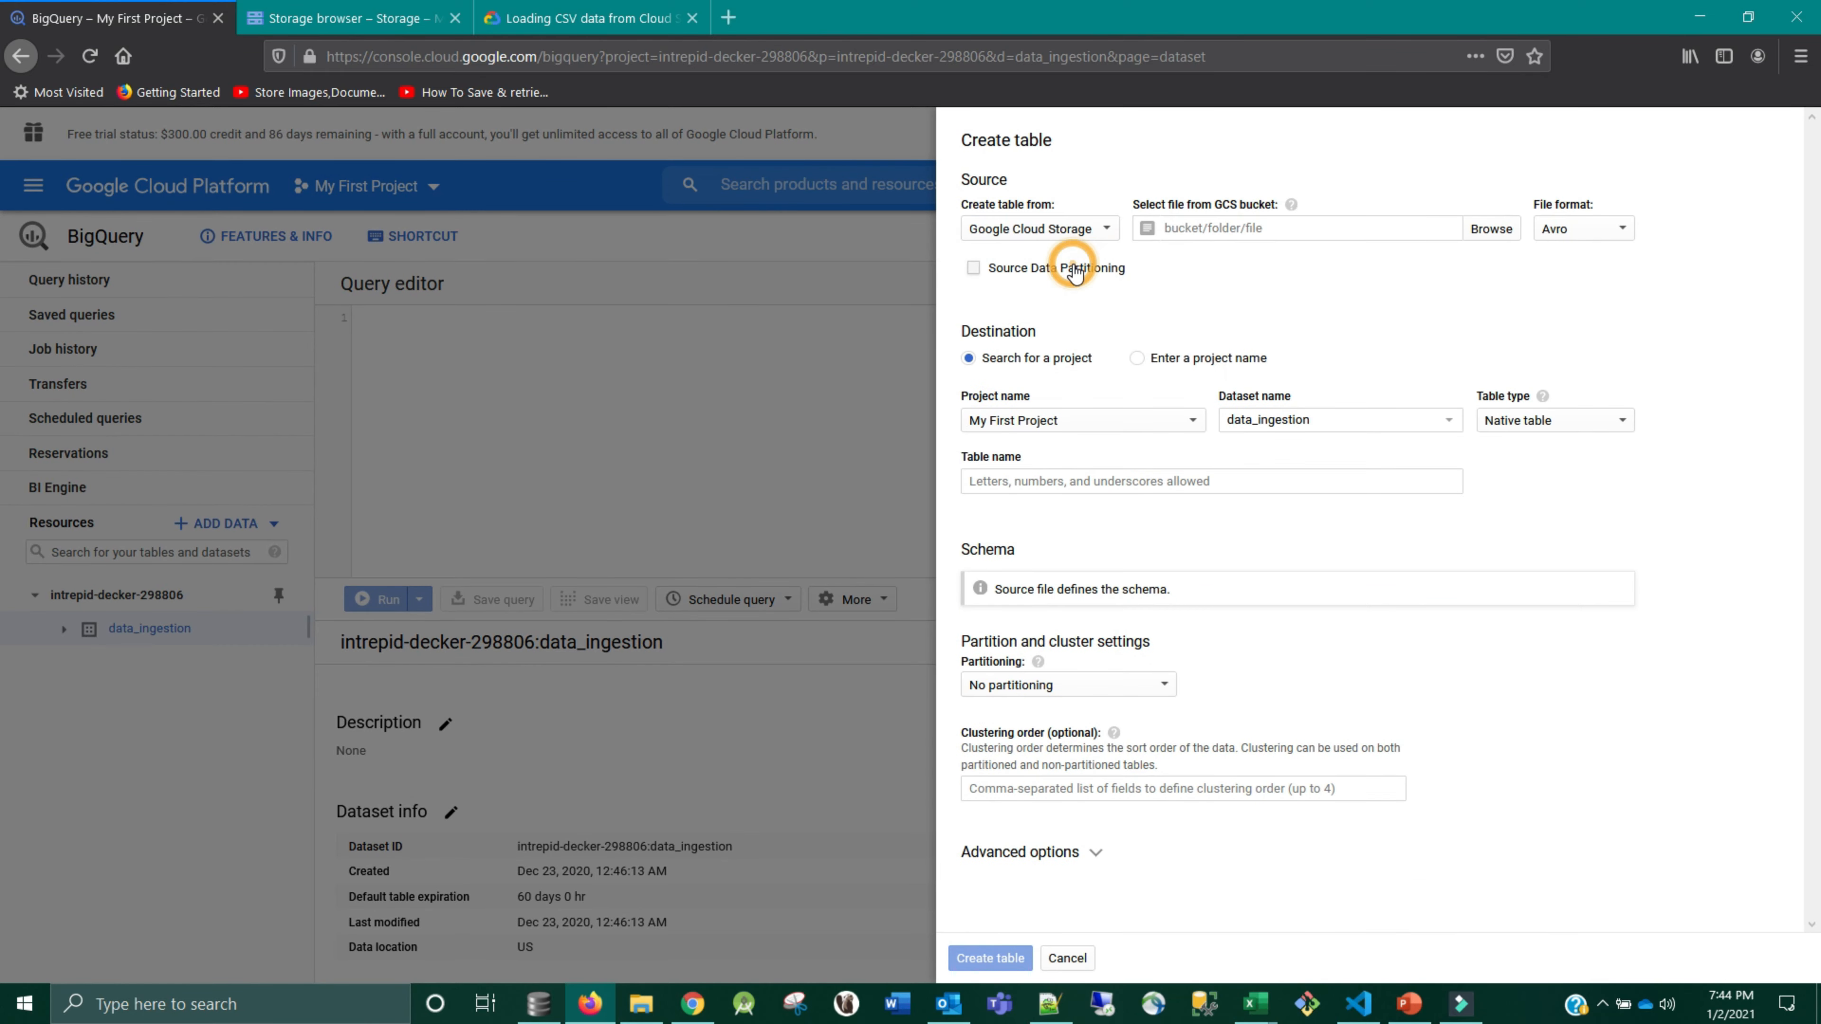
click(1051, 241)
click(983, 270)
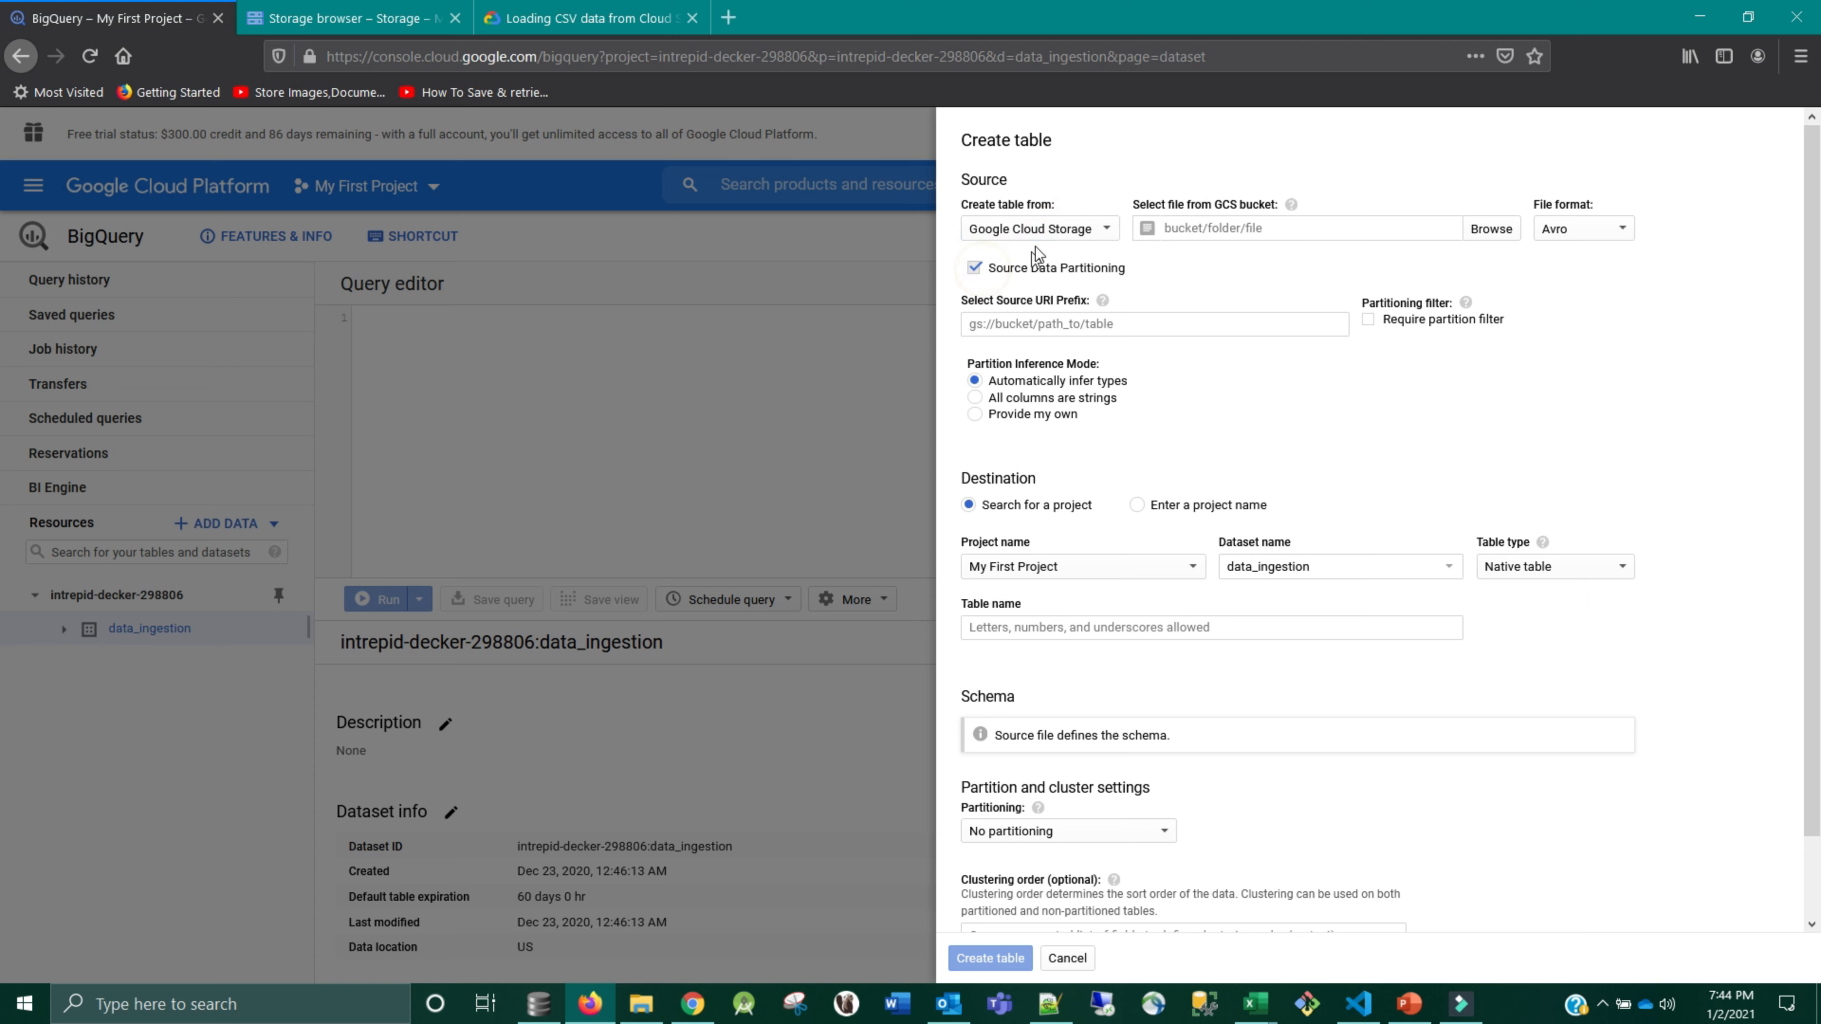
click(1049, 237)
click(1088, 239)
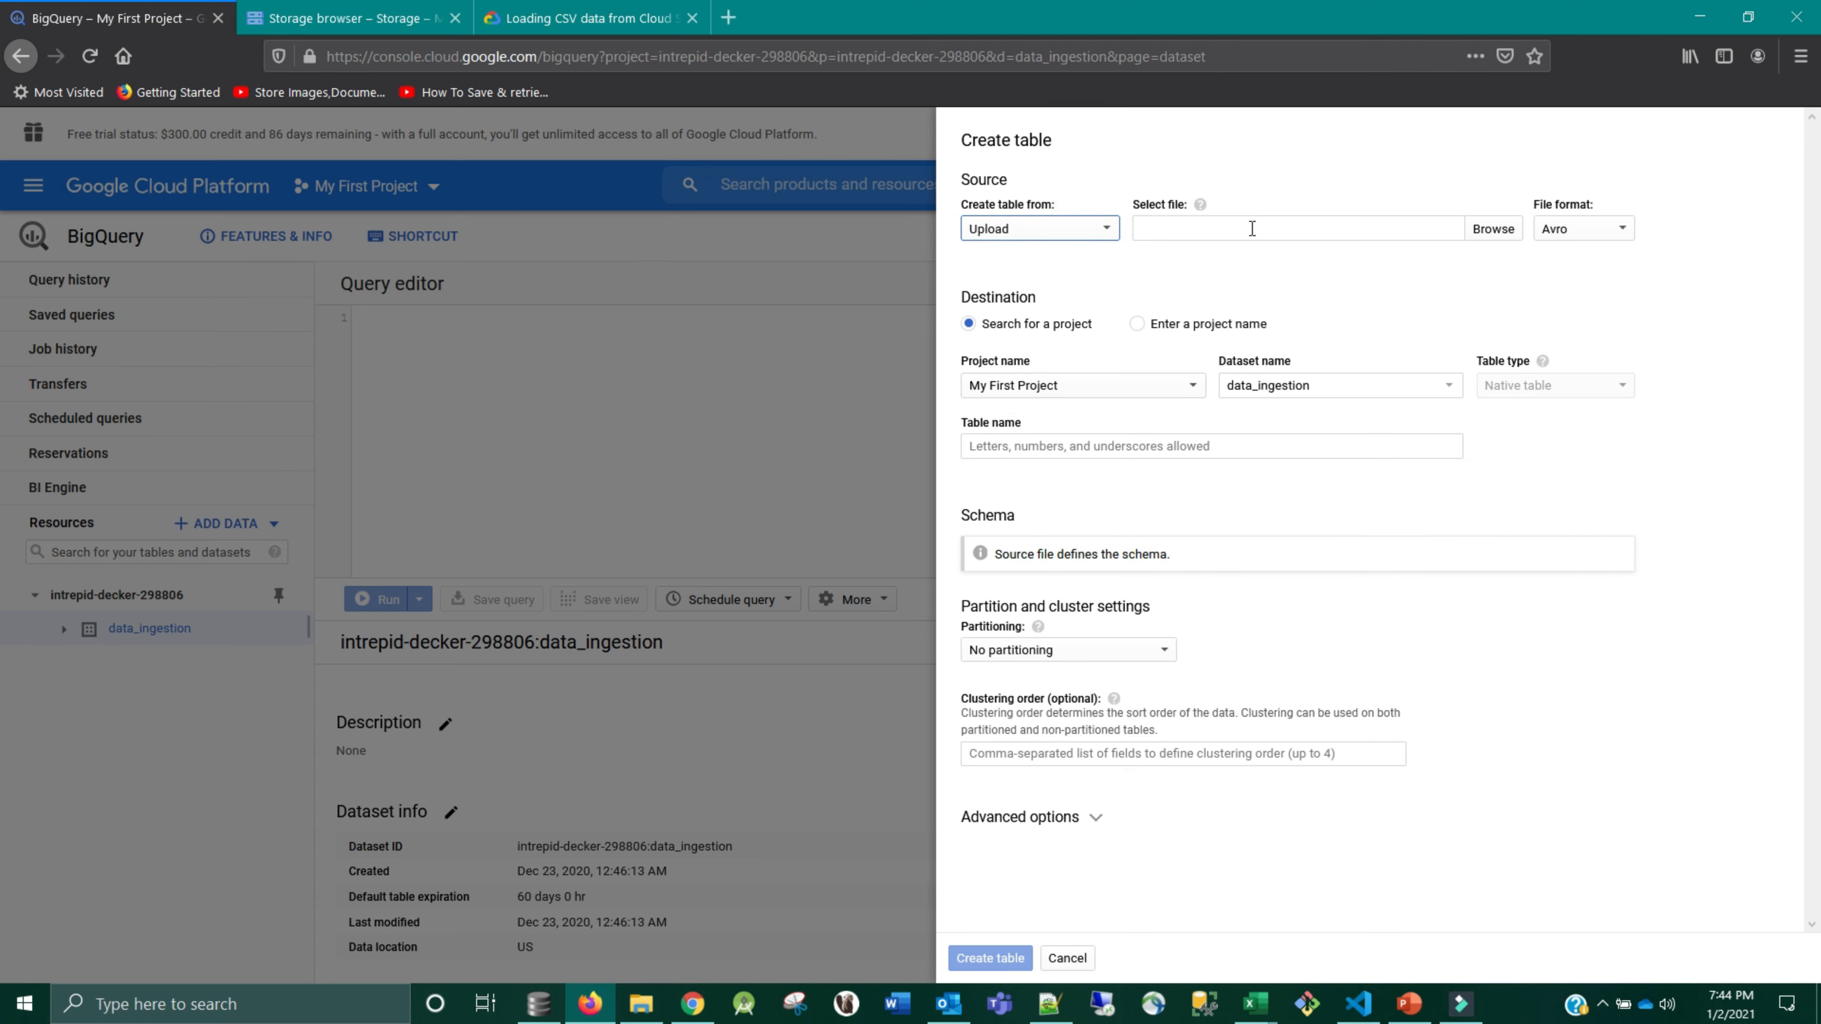
click(1492, 229)
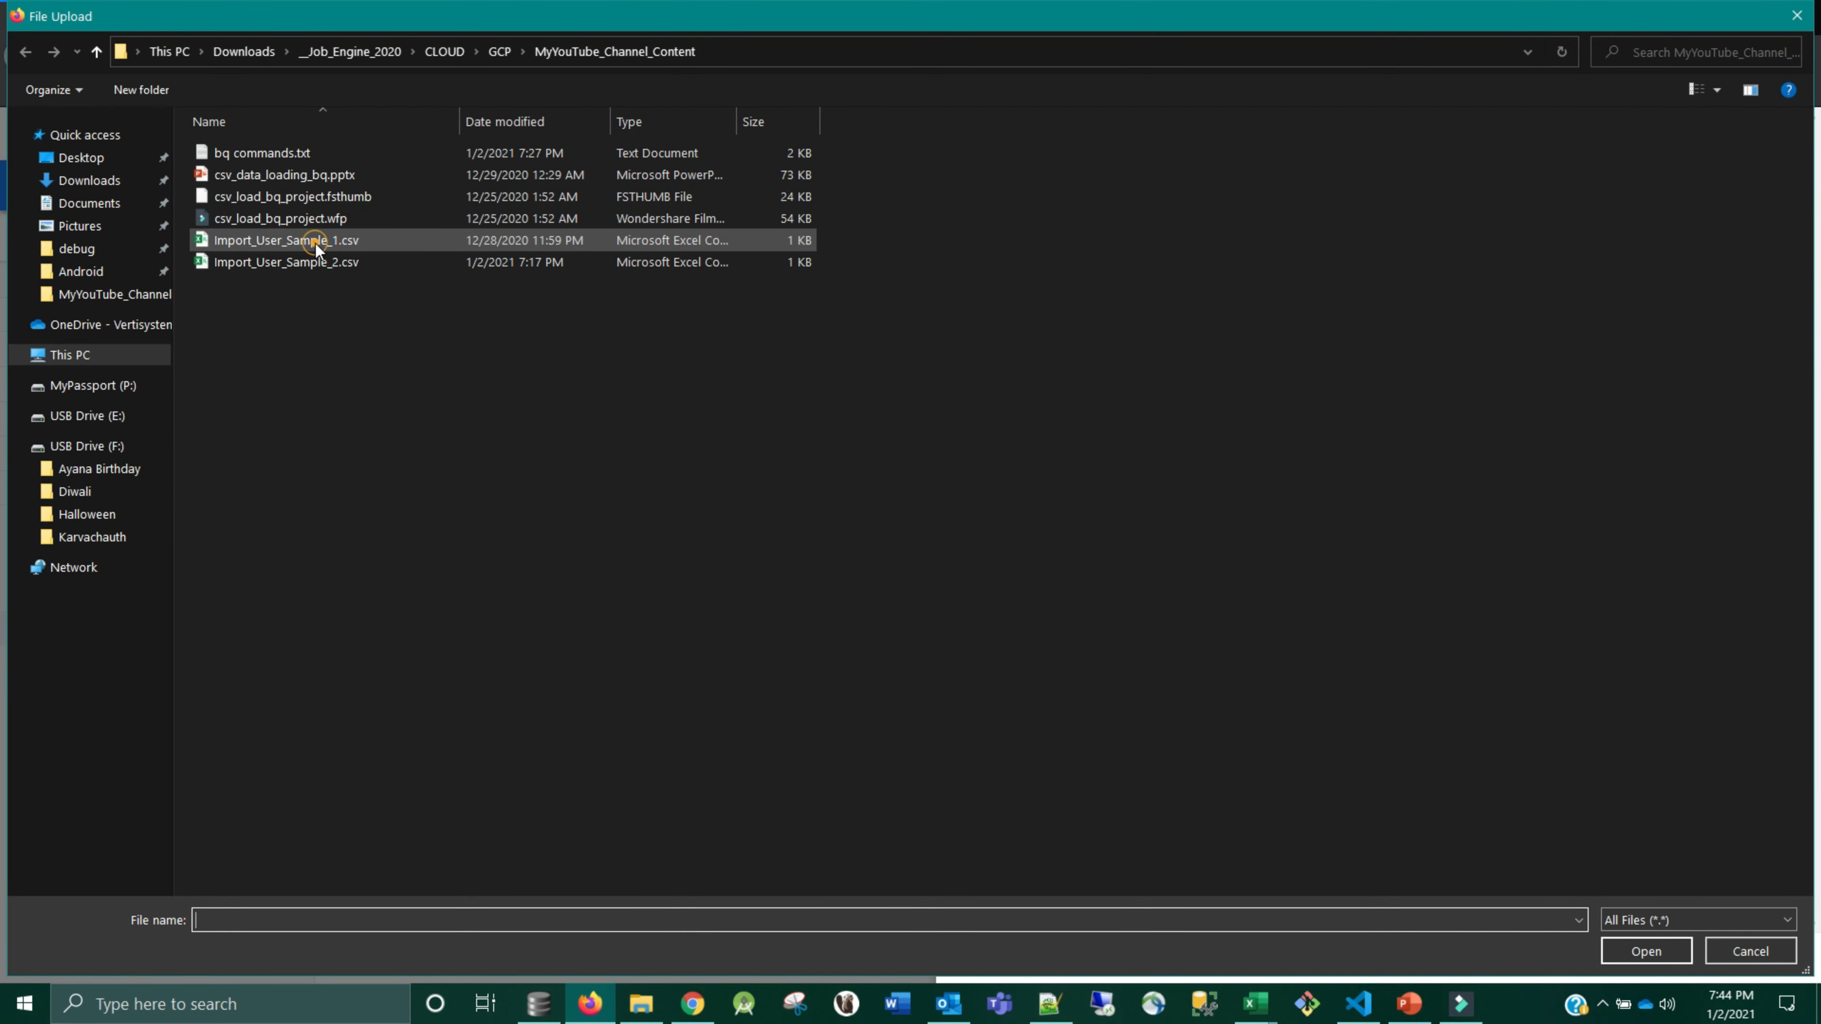
double_click(317, 242)
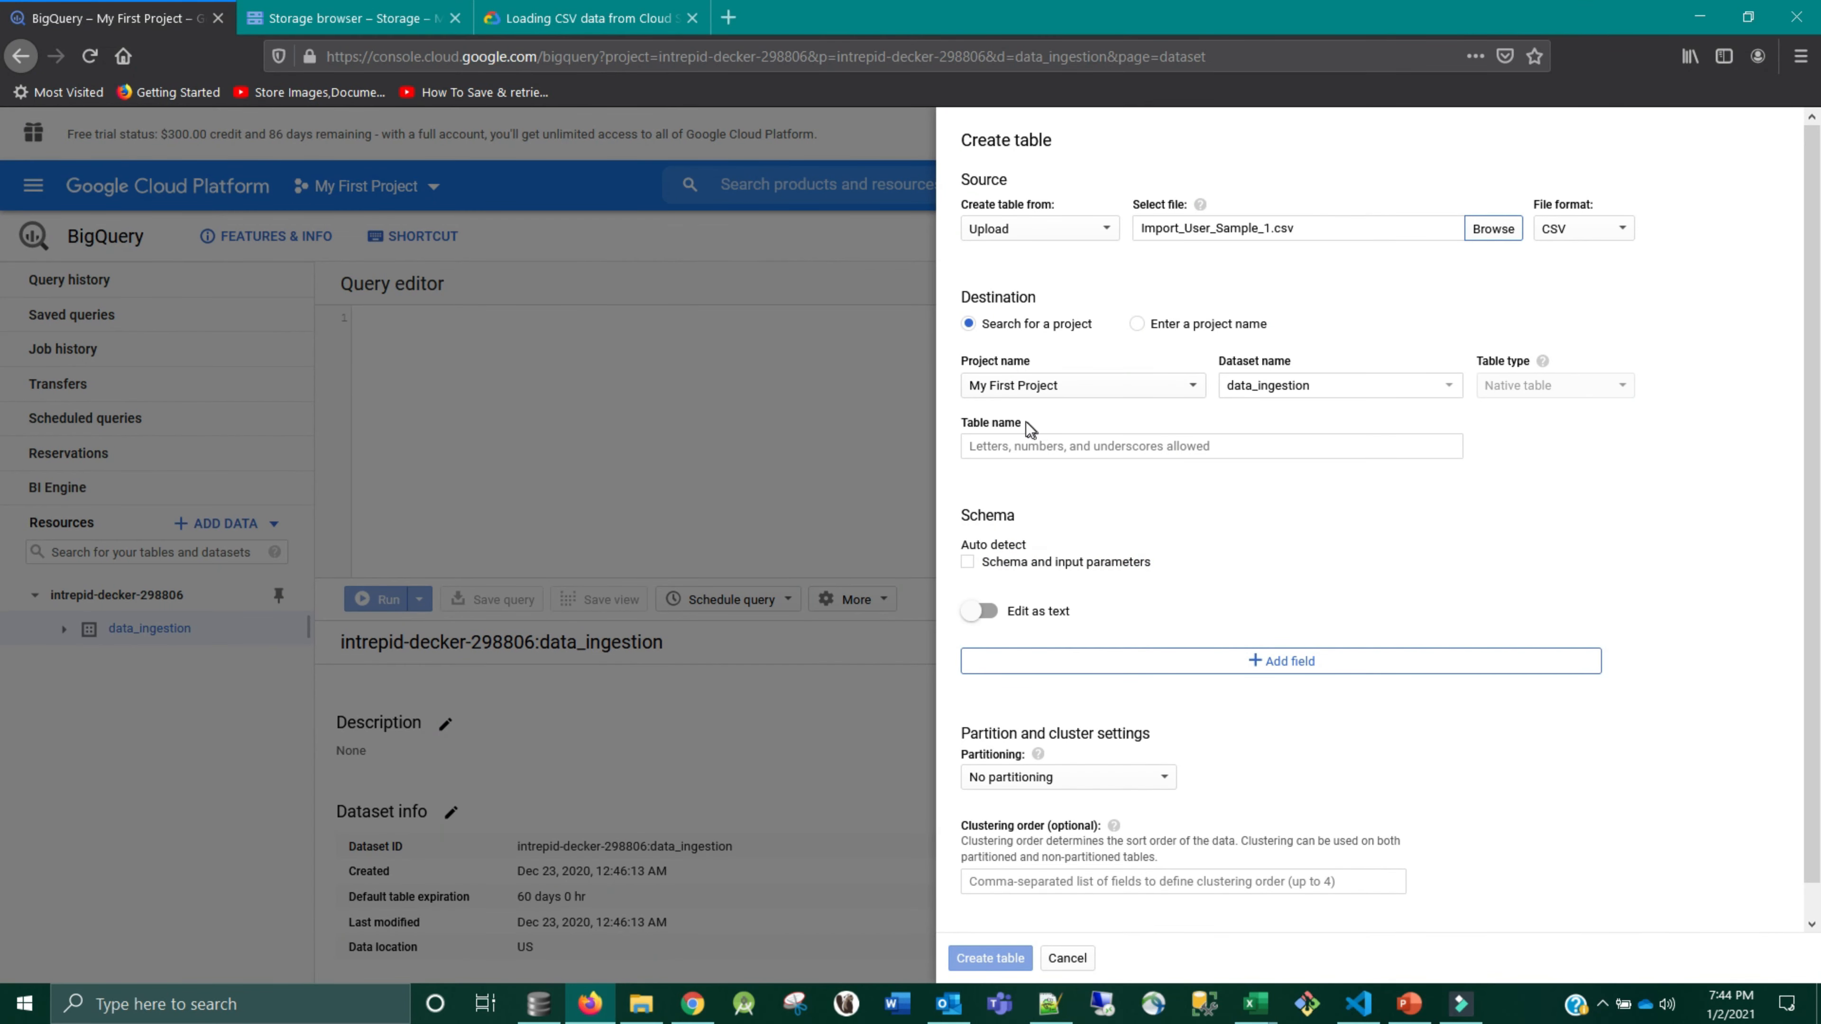
- Name the table sample_csv_1 and enable auto-detection of schema and input parameters
click(1011, 446)
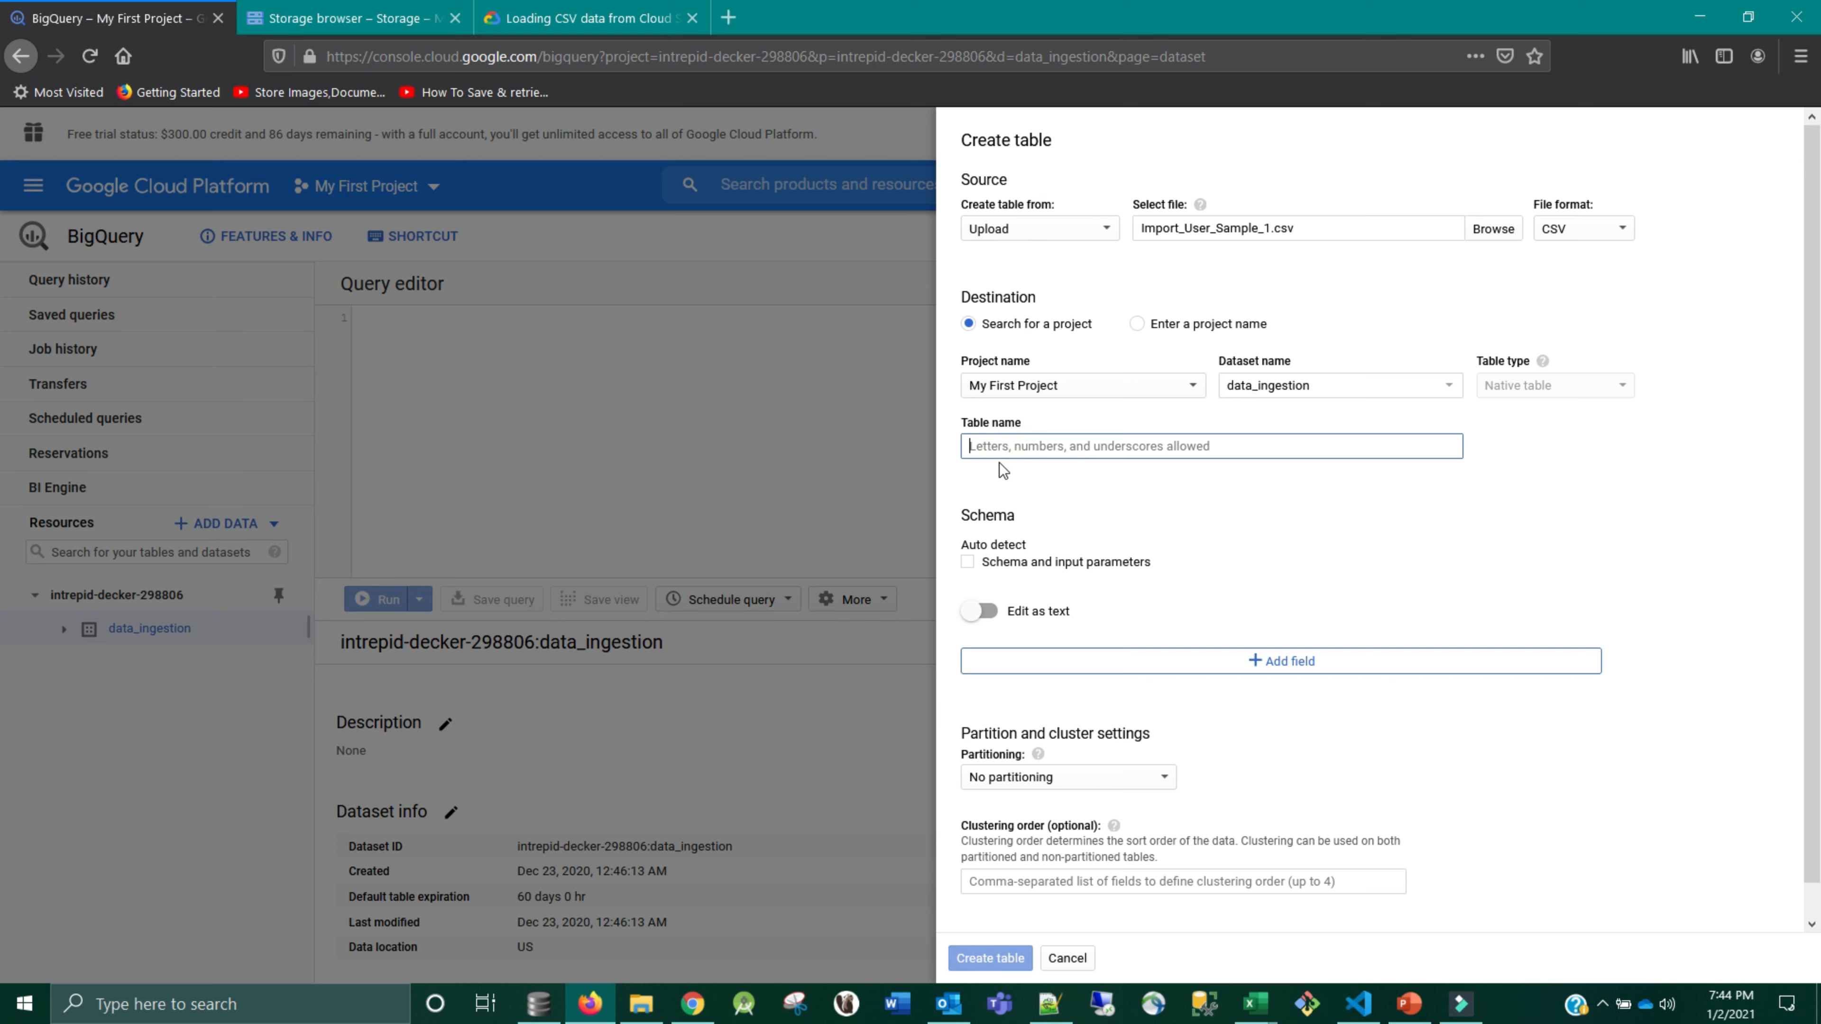
text(sample_csv_1)
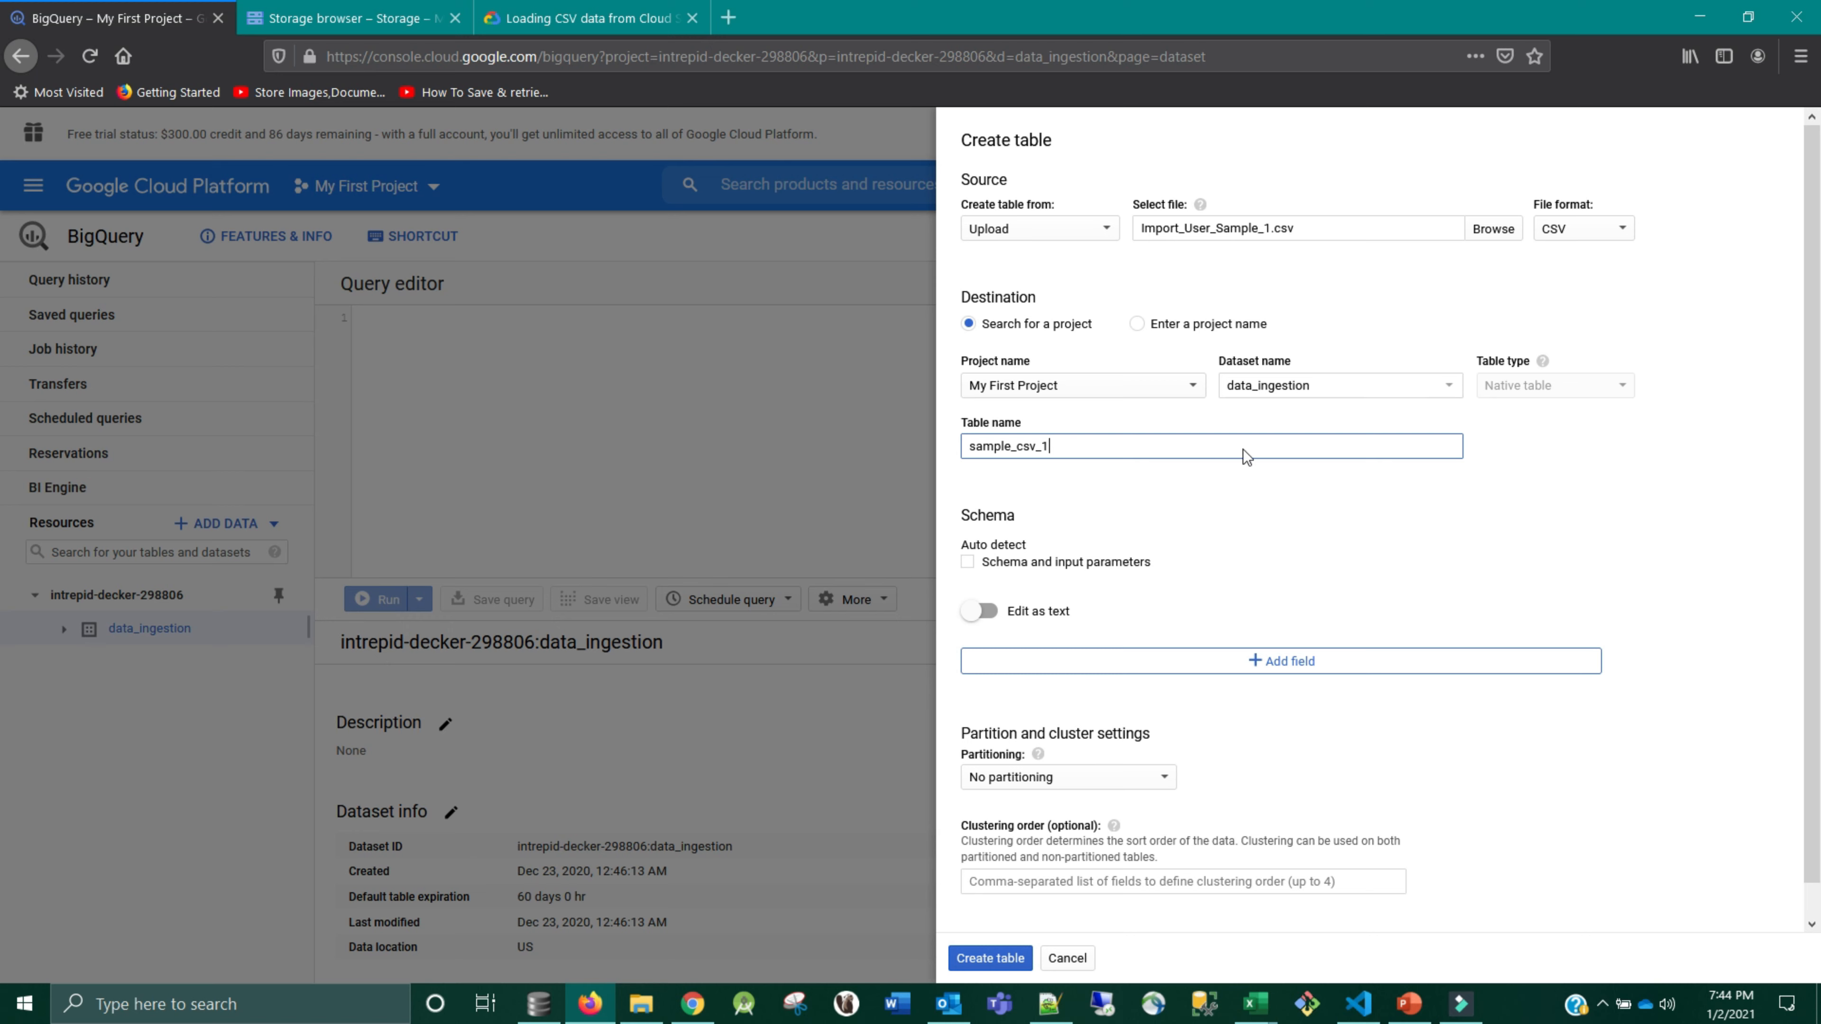
click(968, 562)
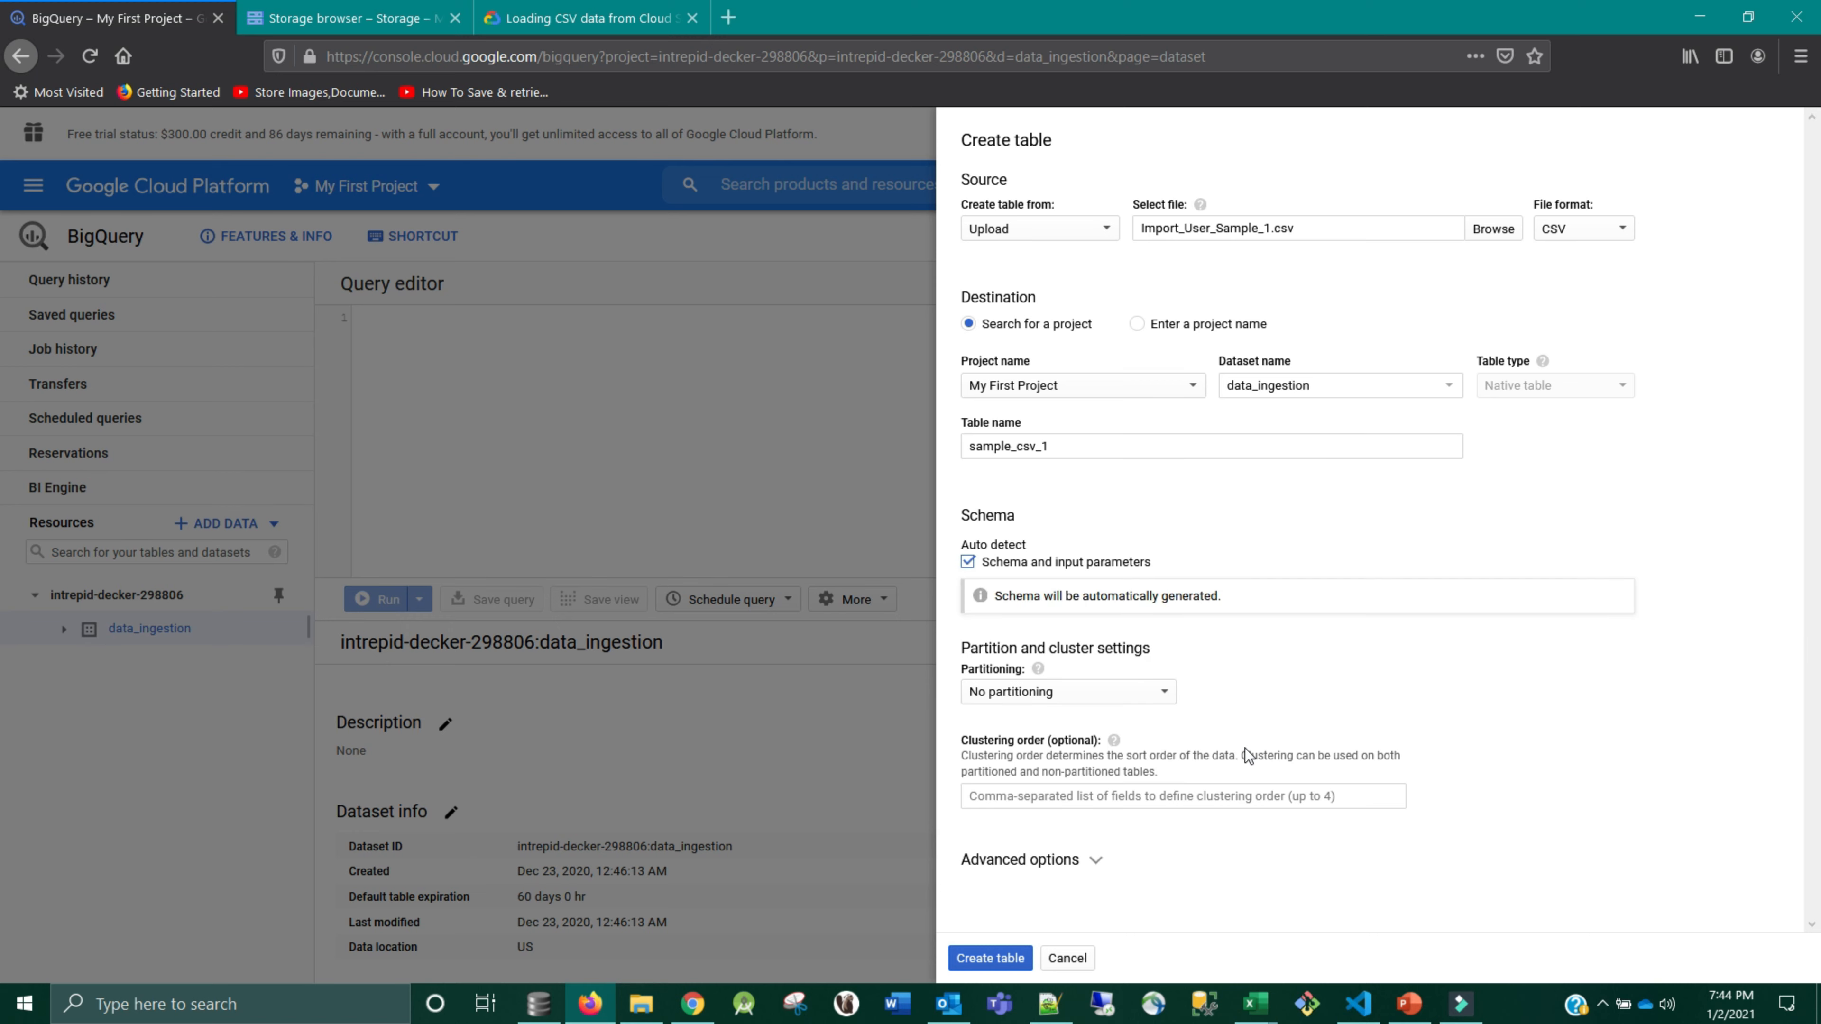
- In the advanced options, set the write preference to Append to table and the header rows to skip to 1
click(1093, 865)
scroll(1300, 840, down, 4)
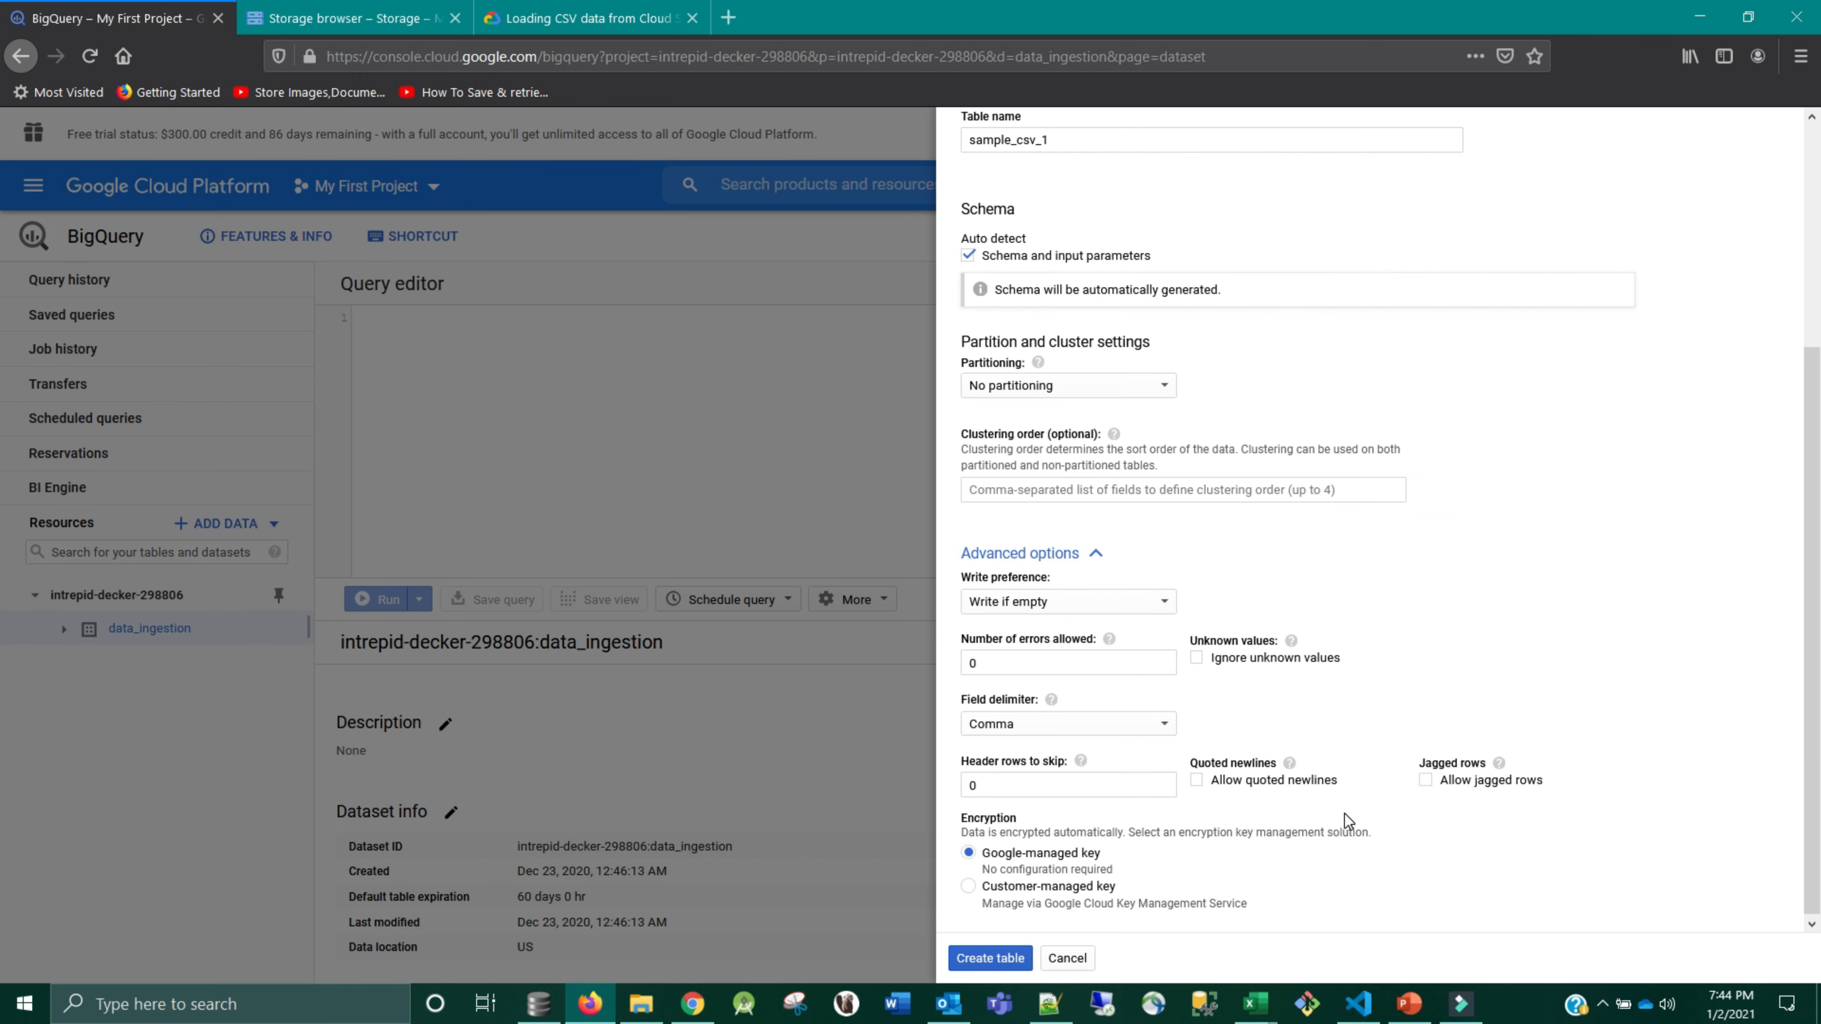
click(1039, 606)
click(1098, 614)
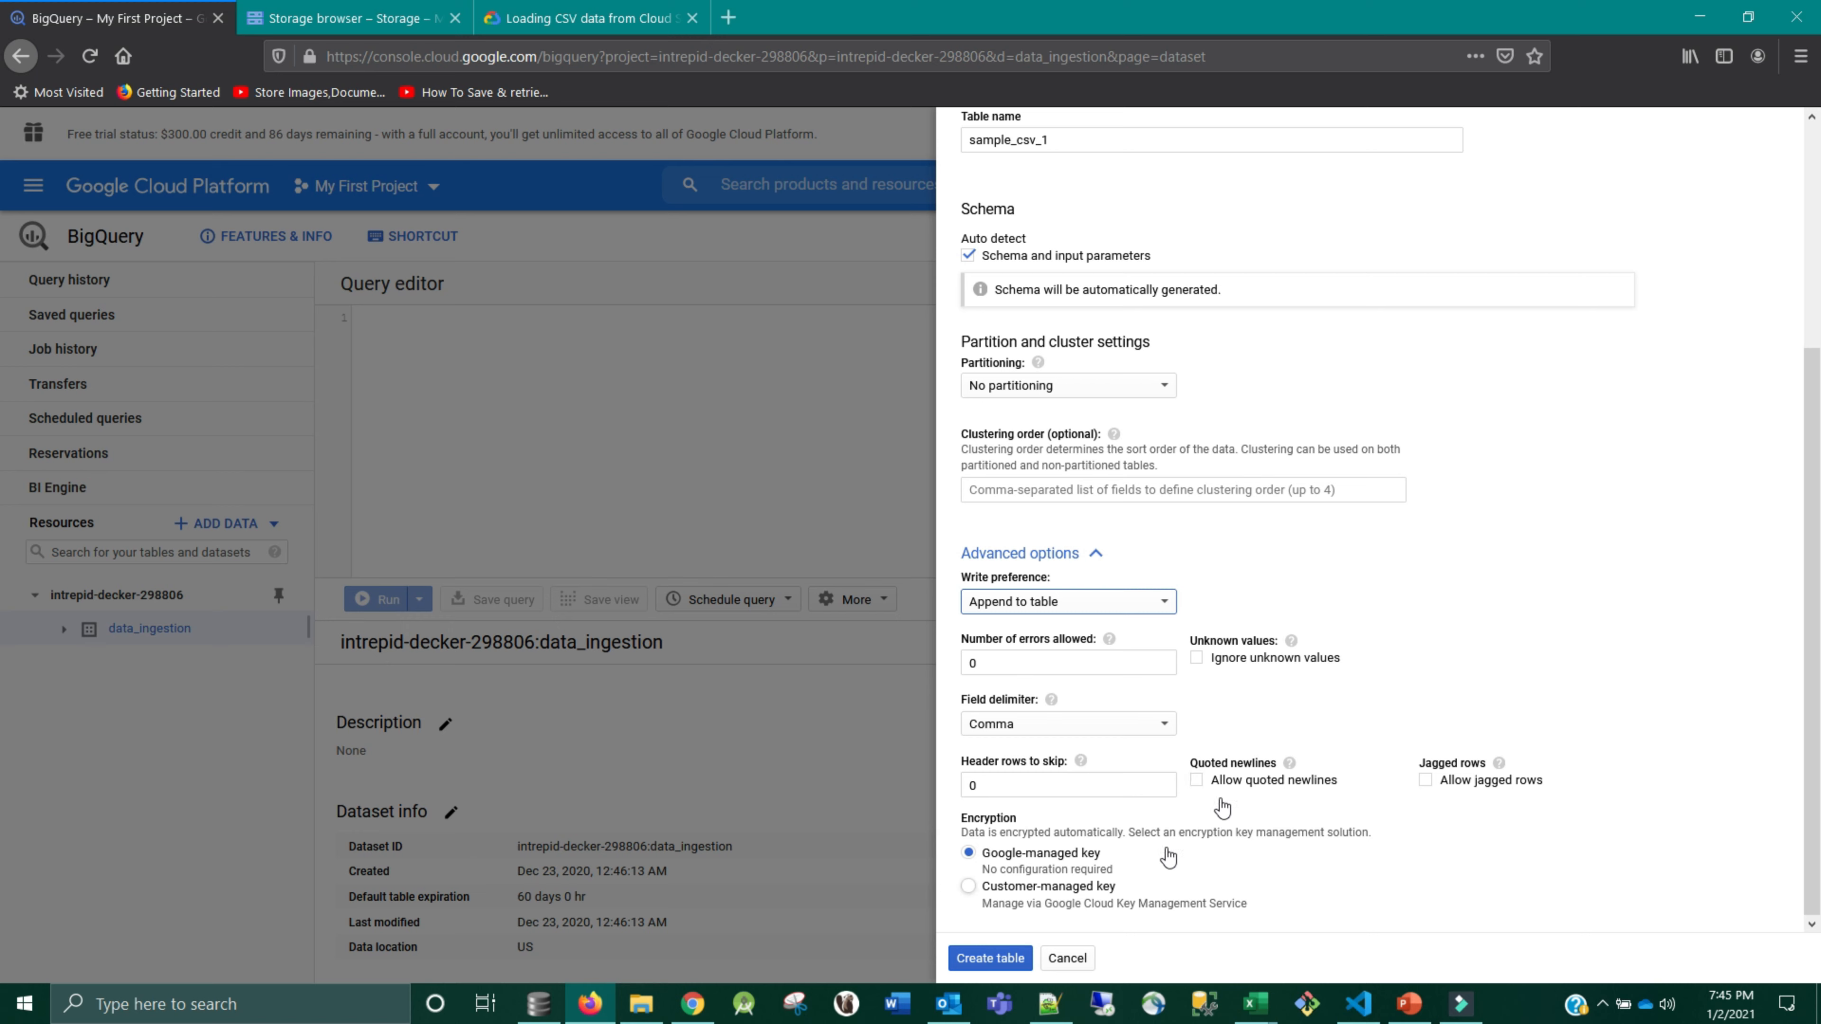
click(1069, 785)
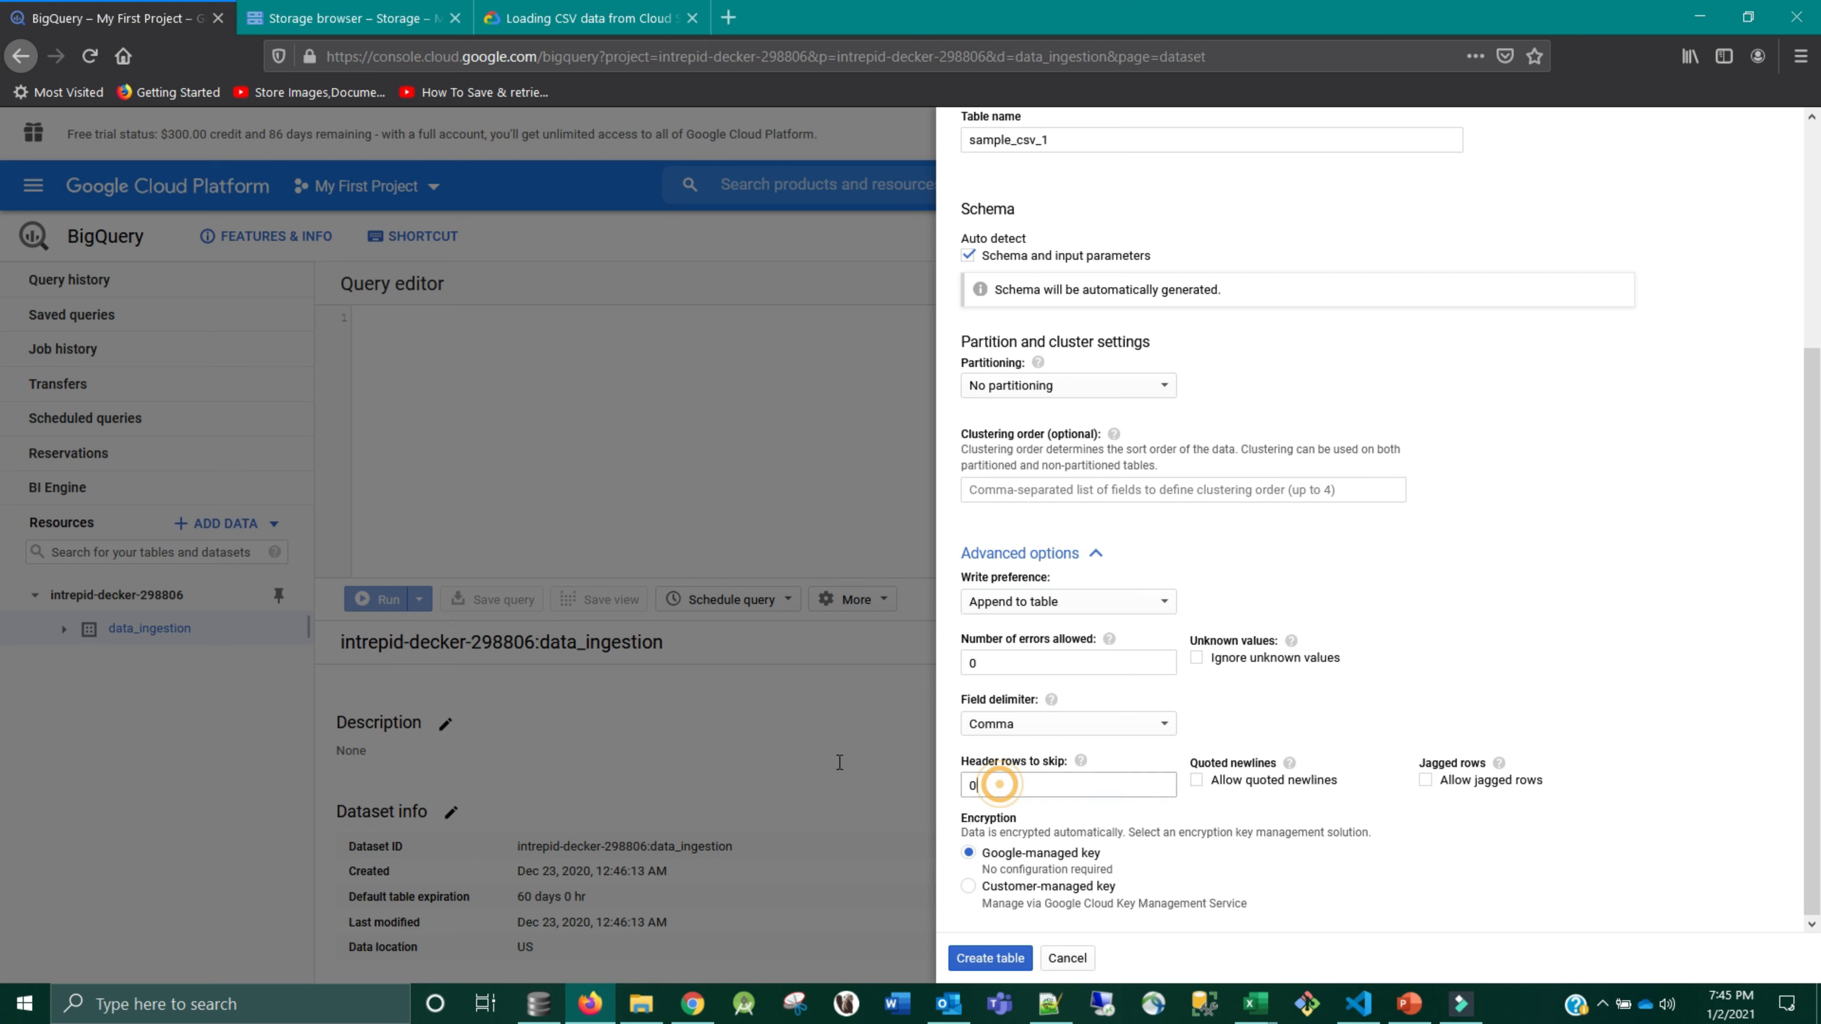
key(BackSpace)
text(1)
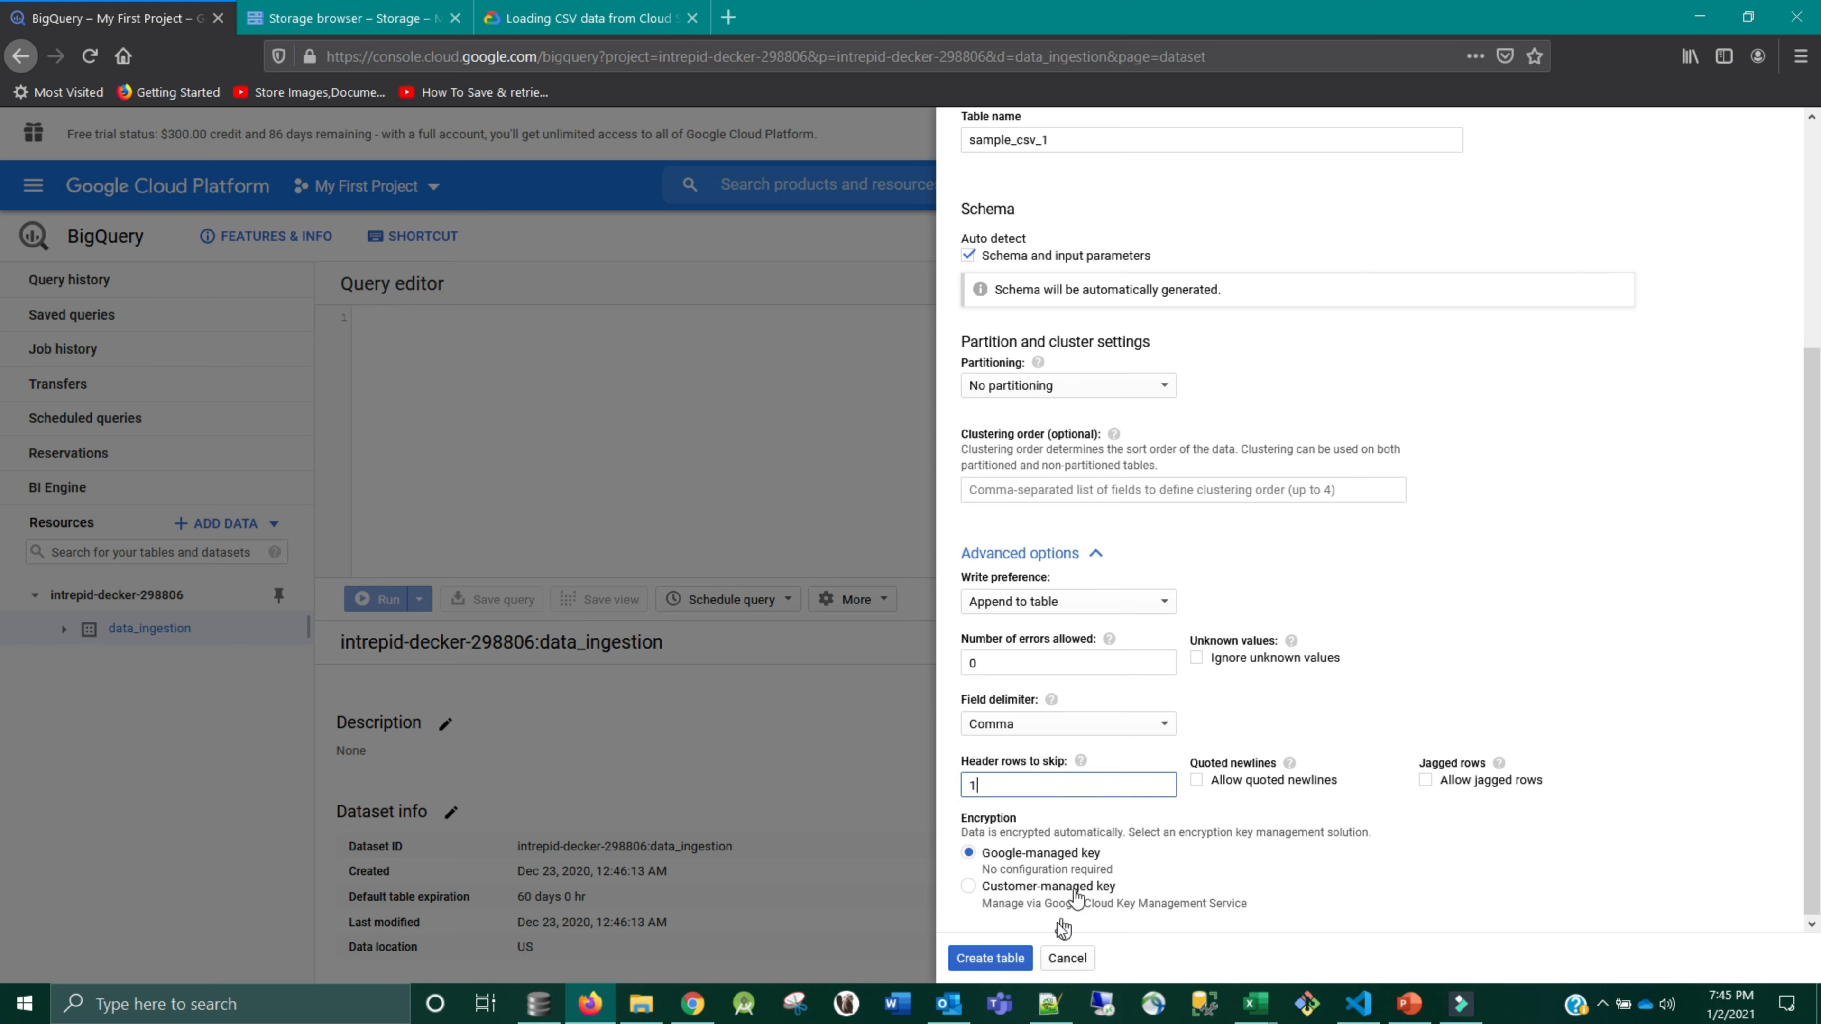
- Try to load the file without allowing quoted newlines, examine the reported row position and close the job message
click(999, 962)
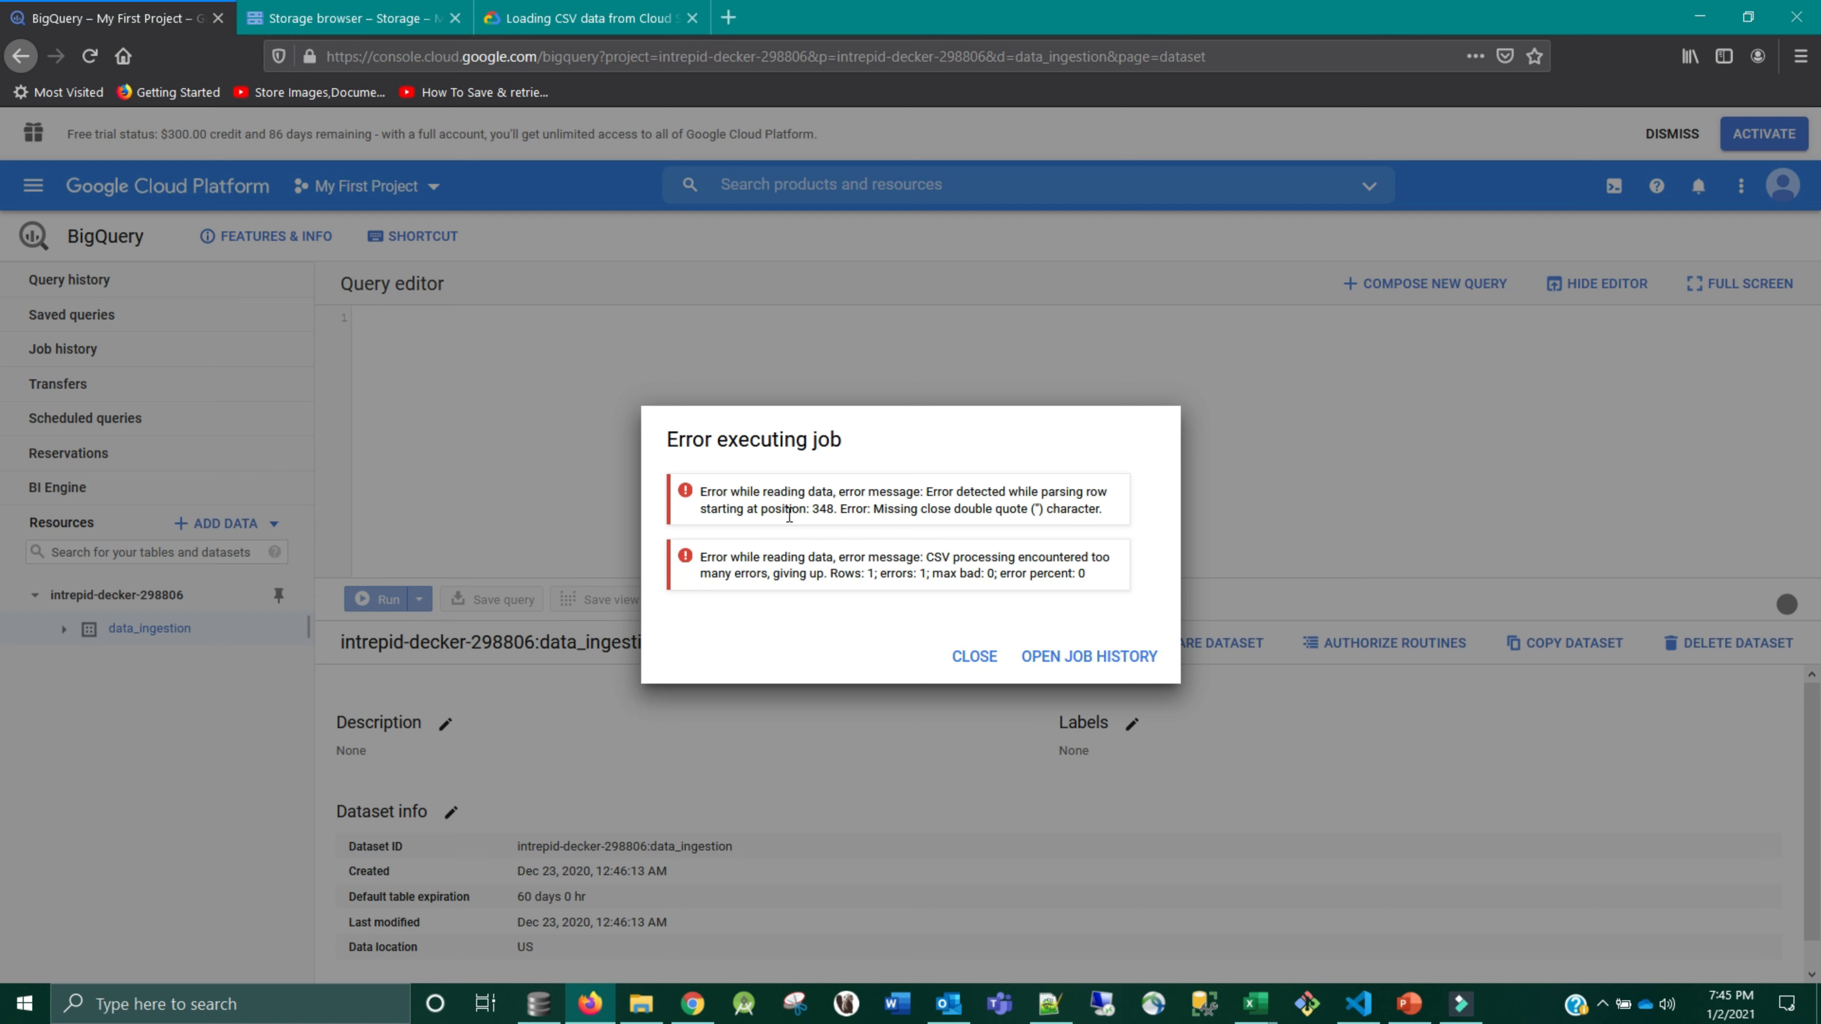
double_click(822, 508)
triple_click(823, 509)
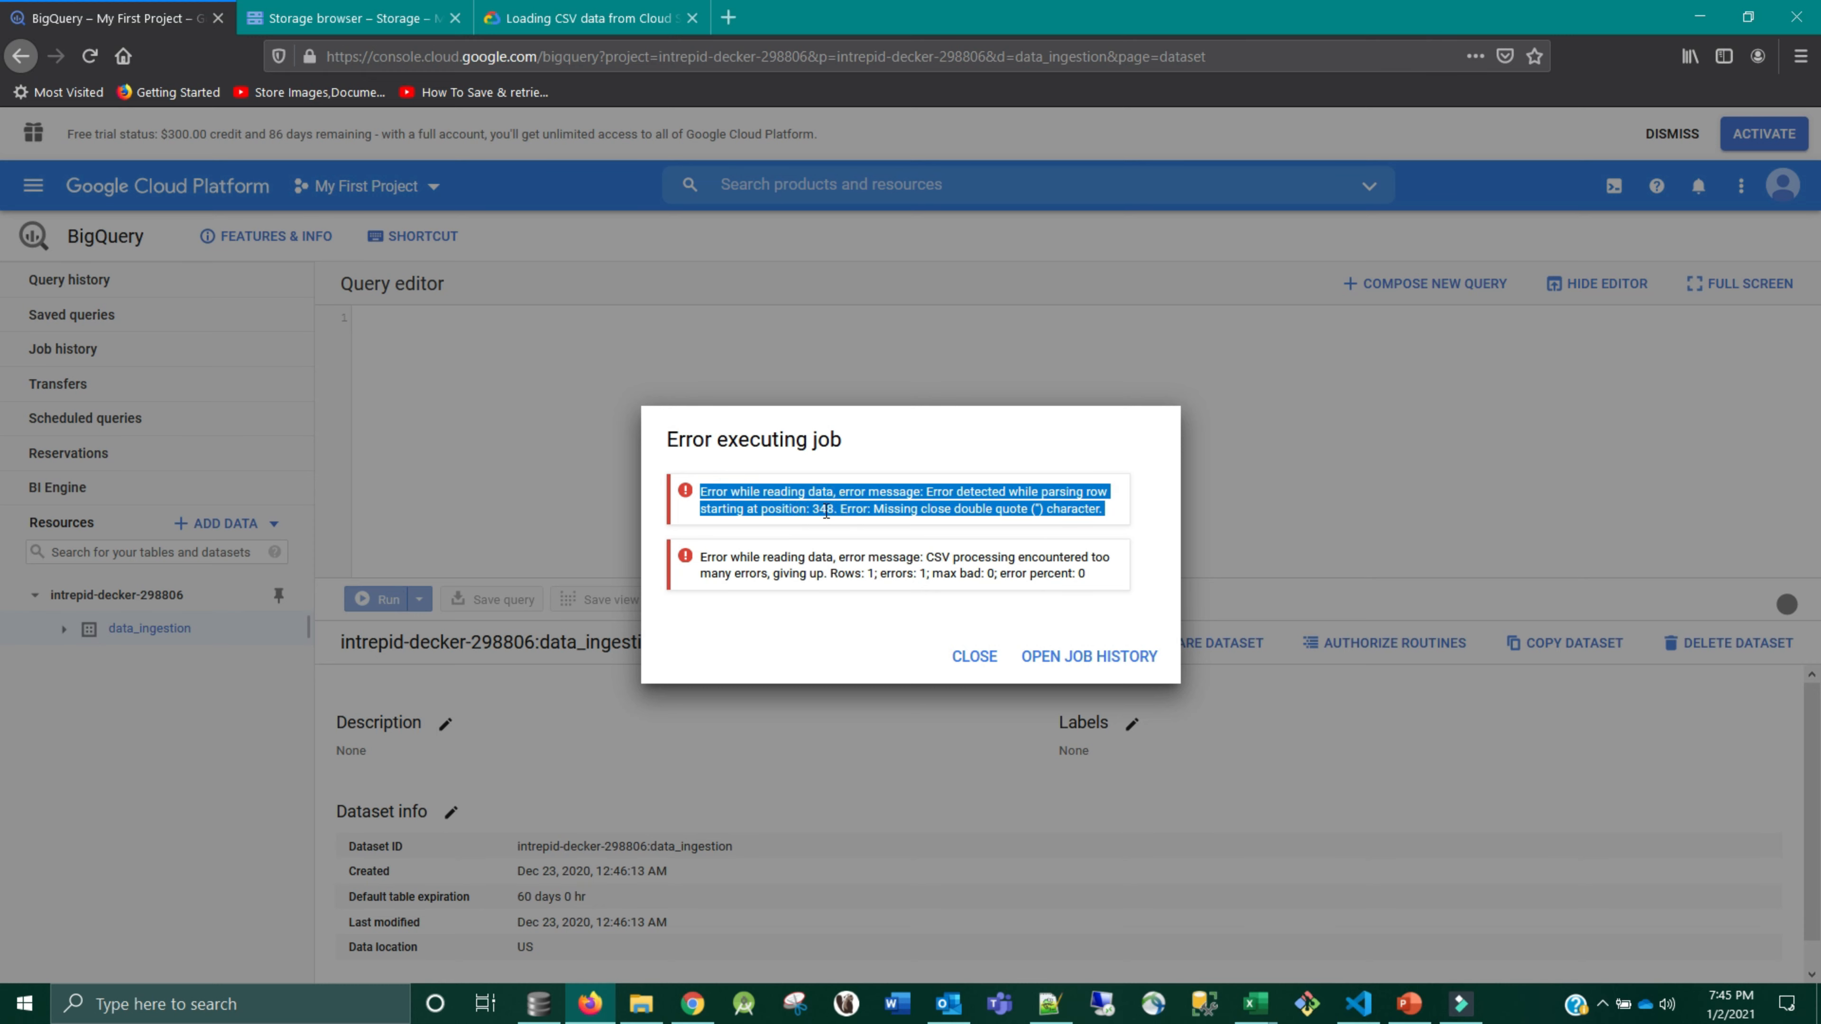
double_click(825, 511)
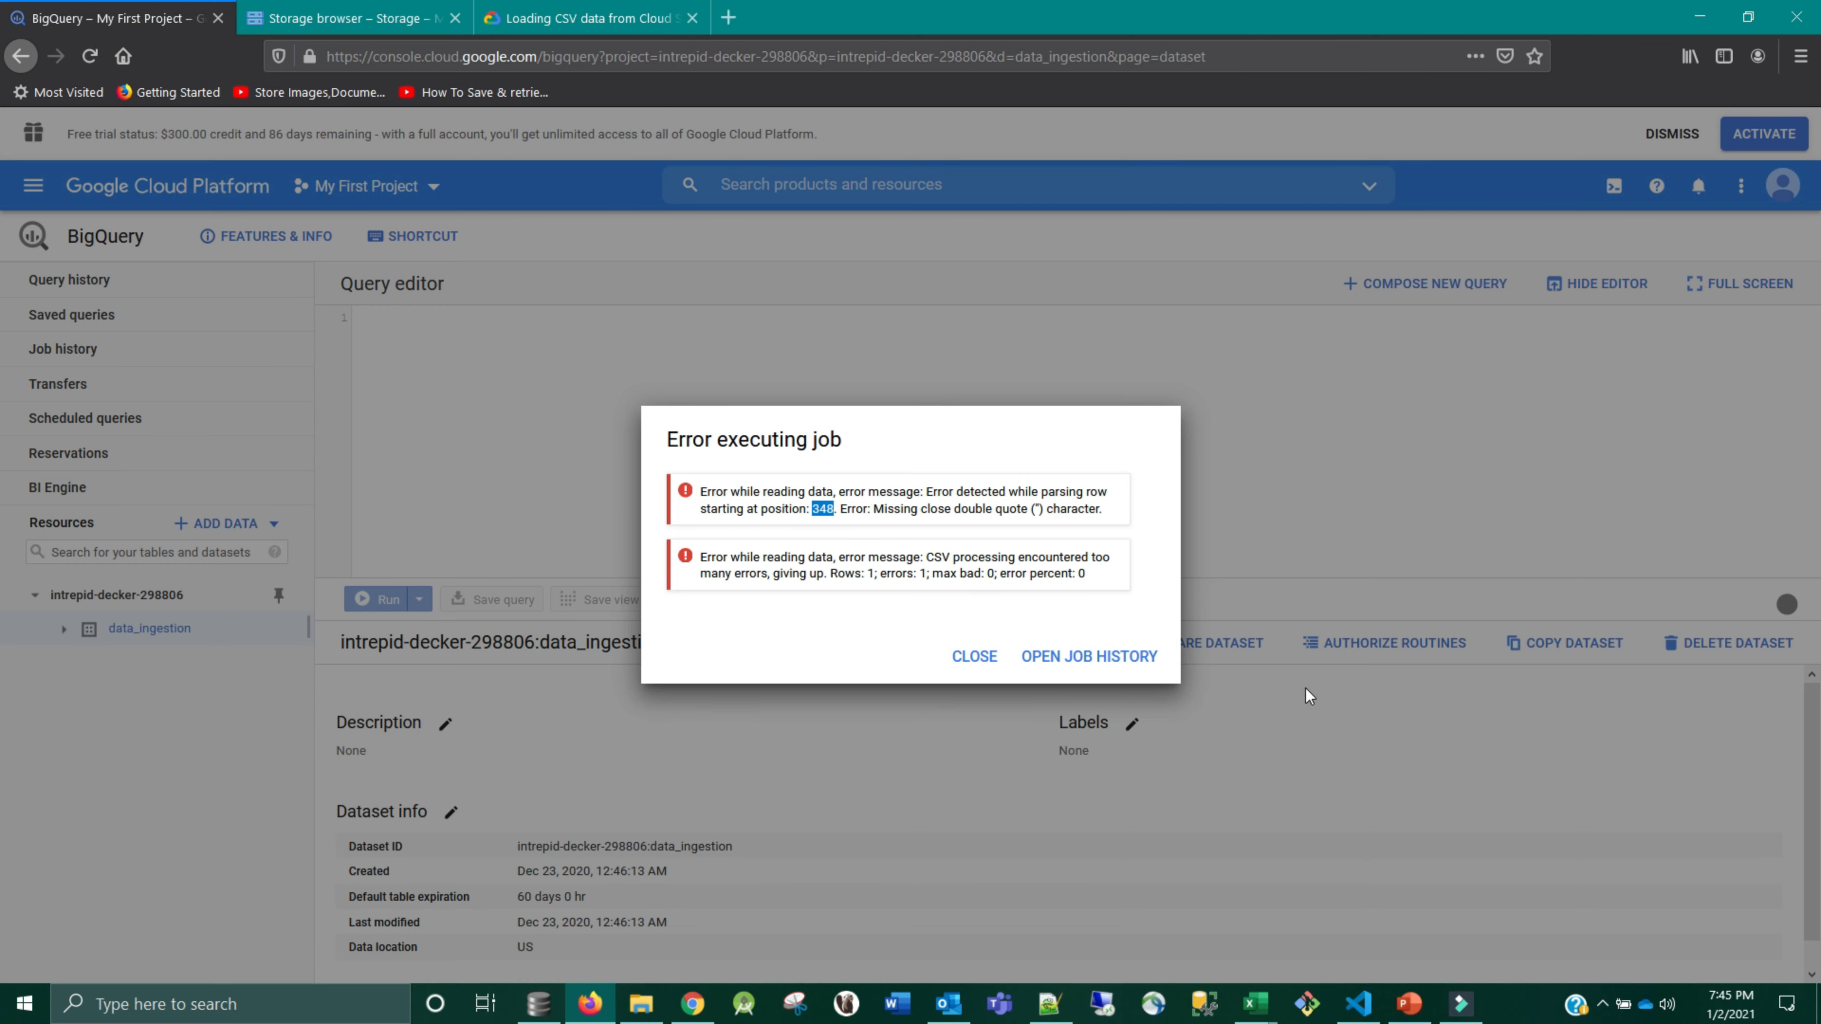
click(991, 661)
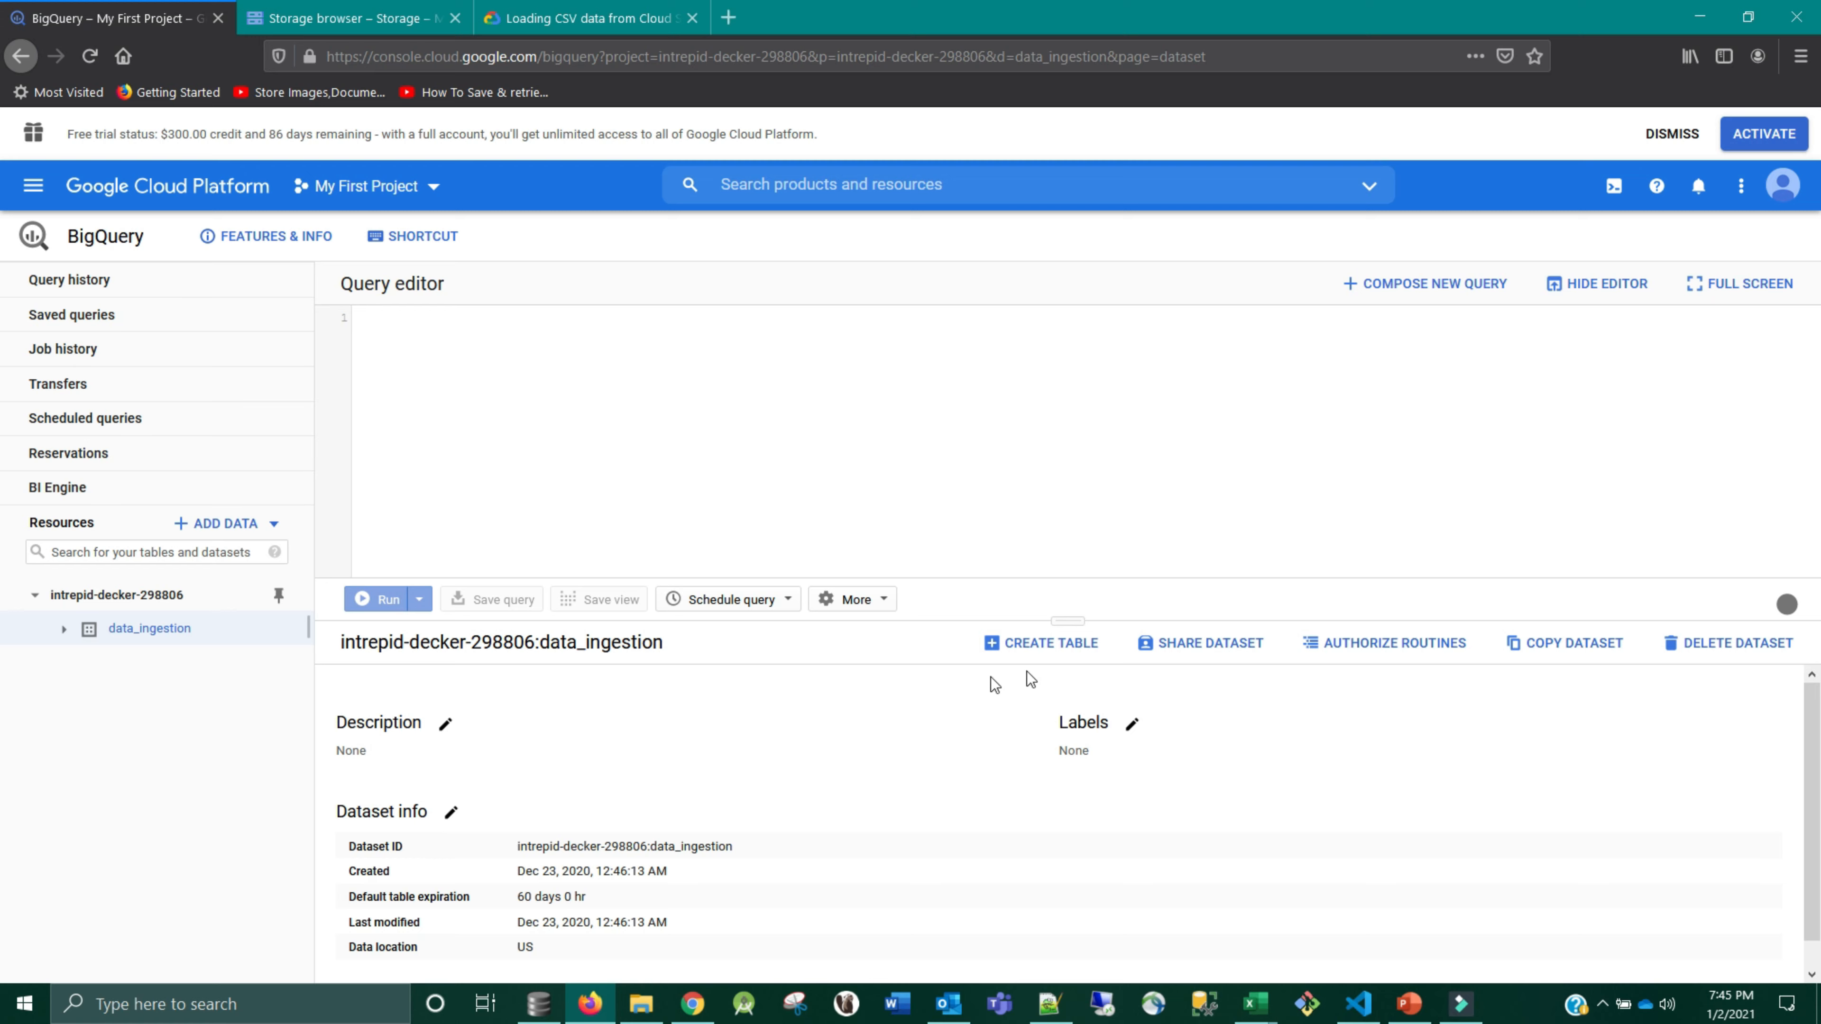
- Start another table in the data_ingestion dataset, set the source to Upload and choose Import_User_Sample_2.csv as the file
click(1083, 656)
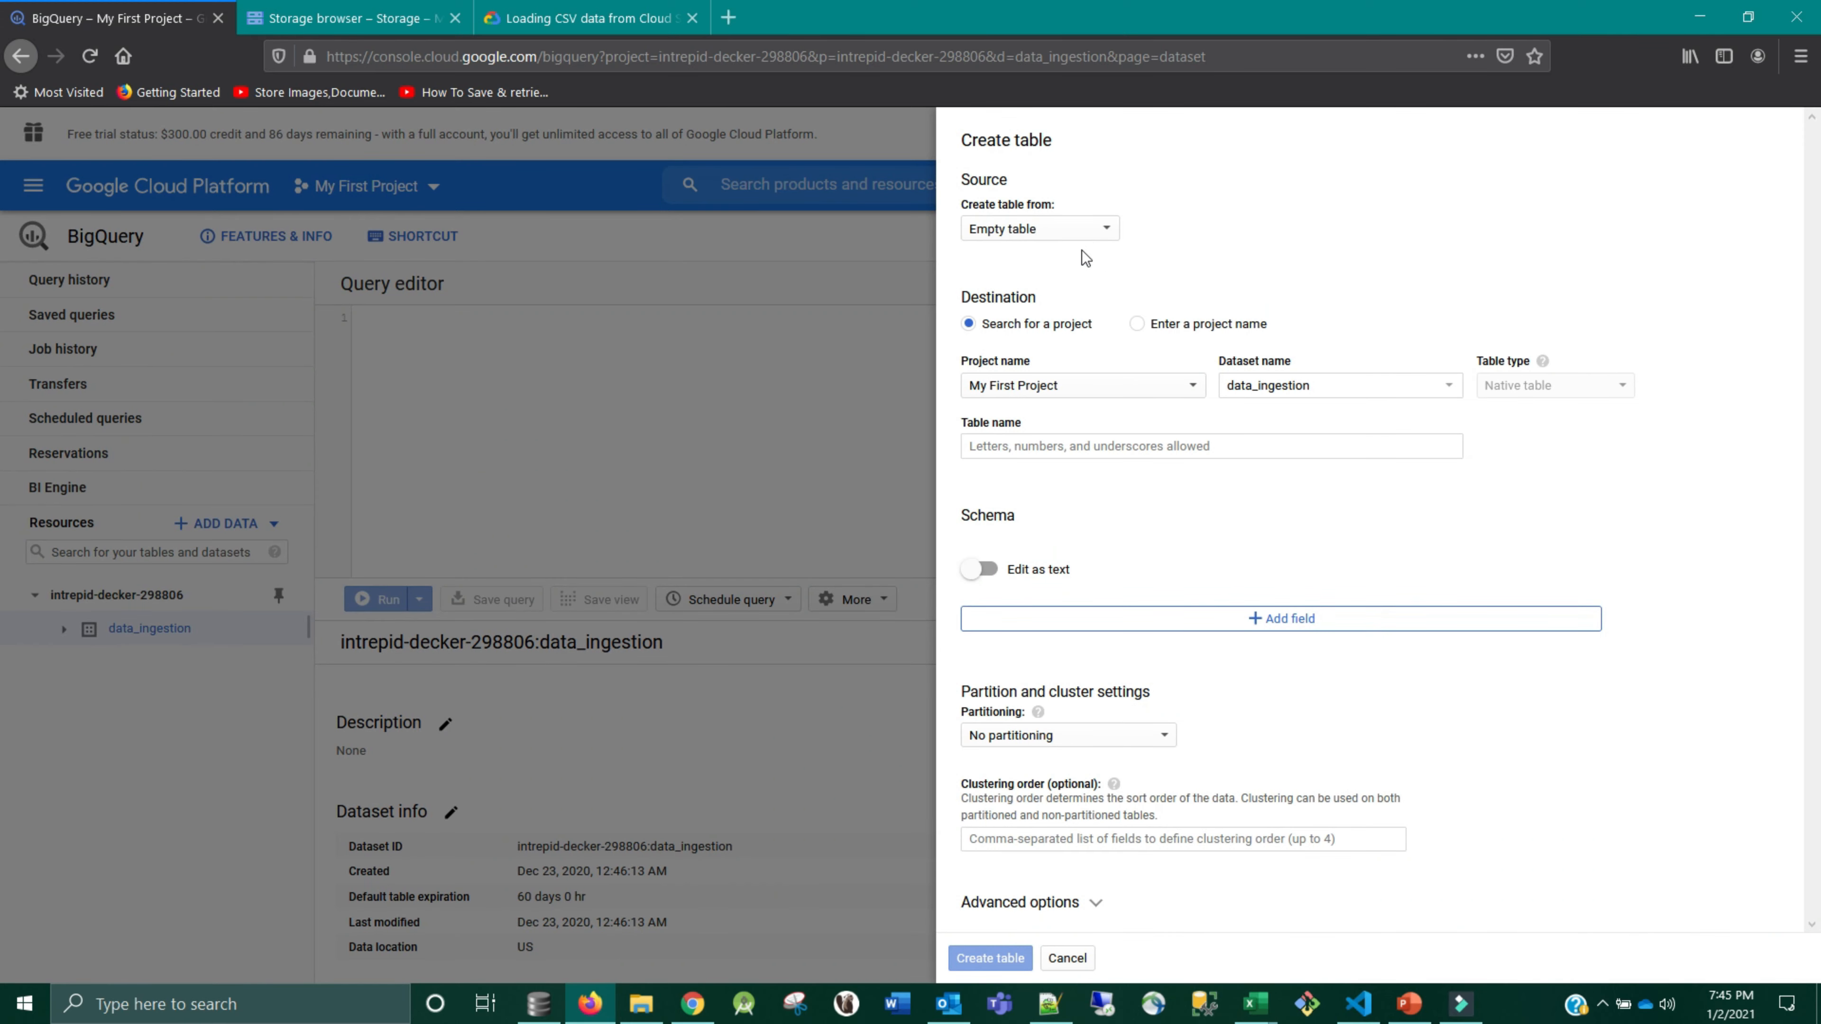
click(1081, 231)
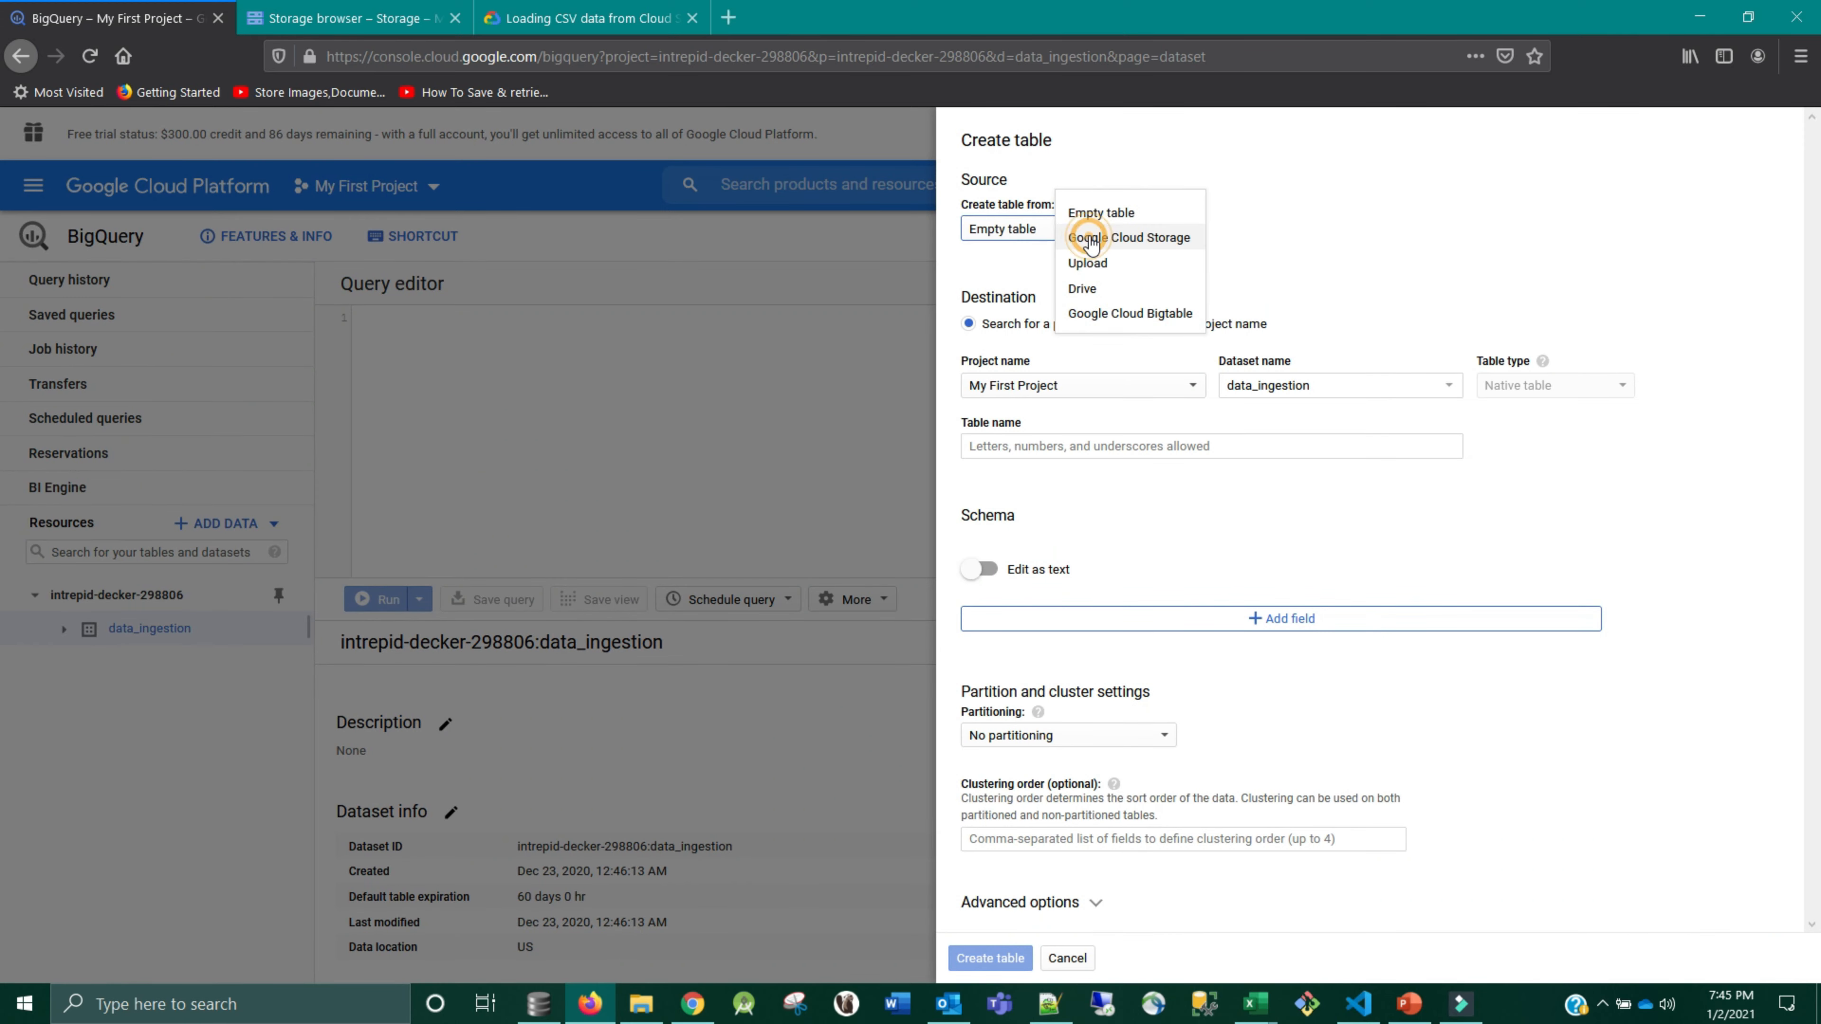
click(1105, 273)
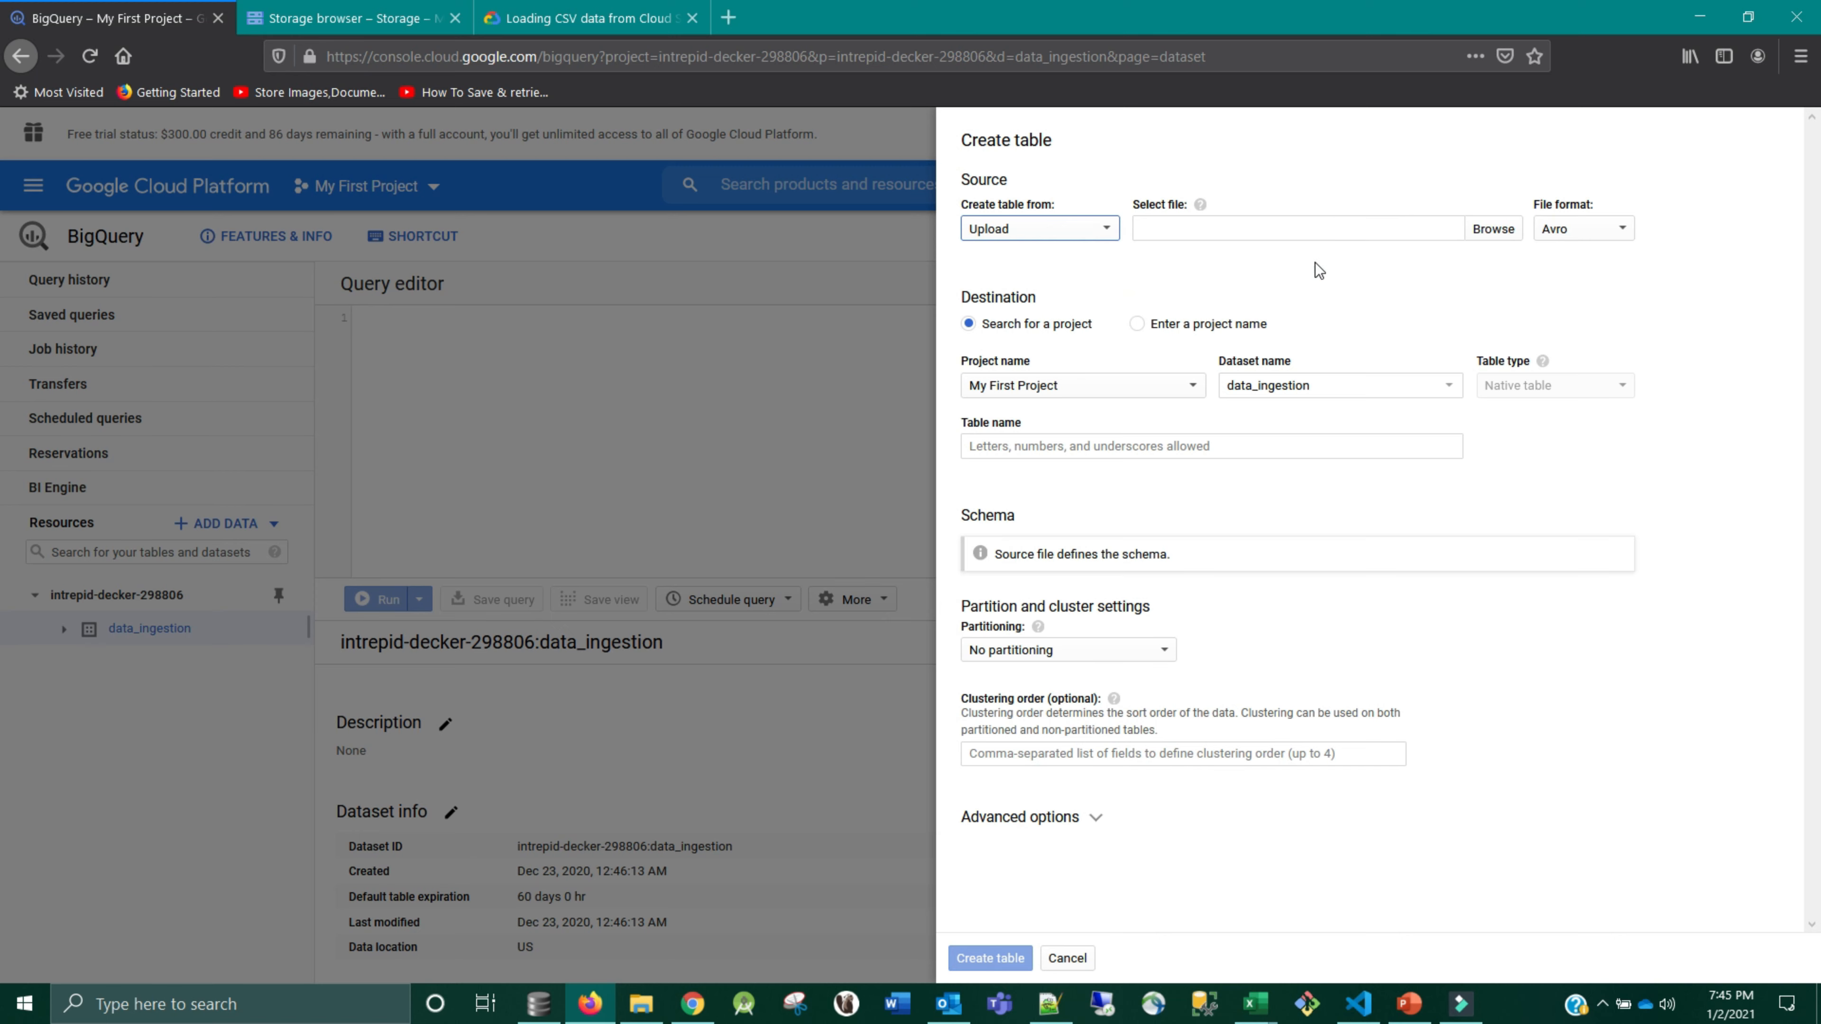
click(1273, 231)
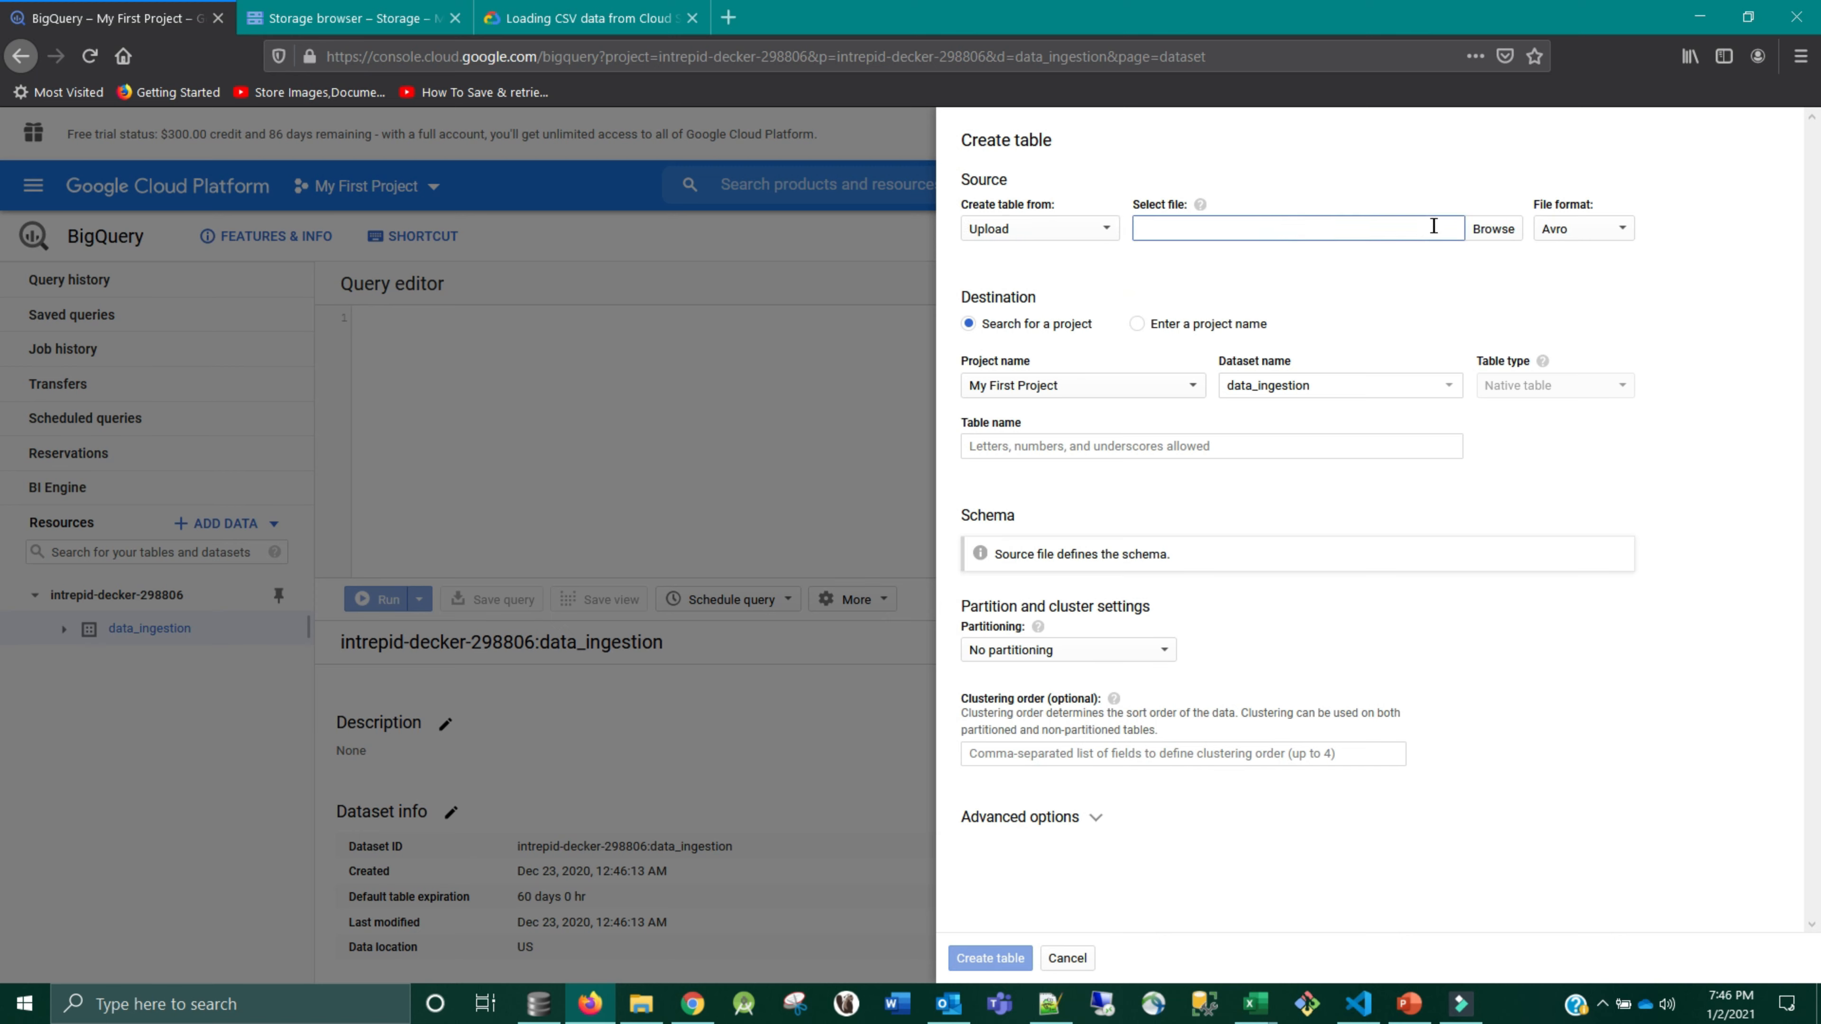
click(1480, 234)
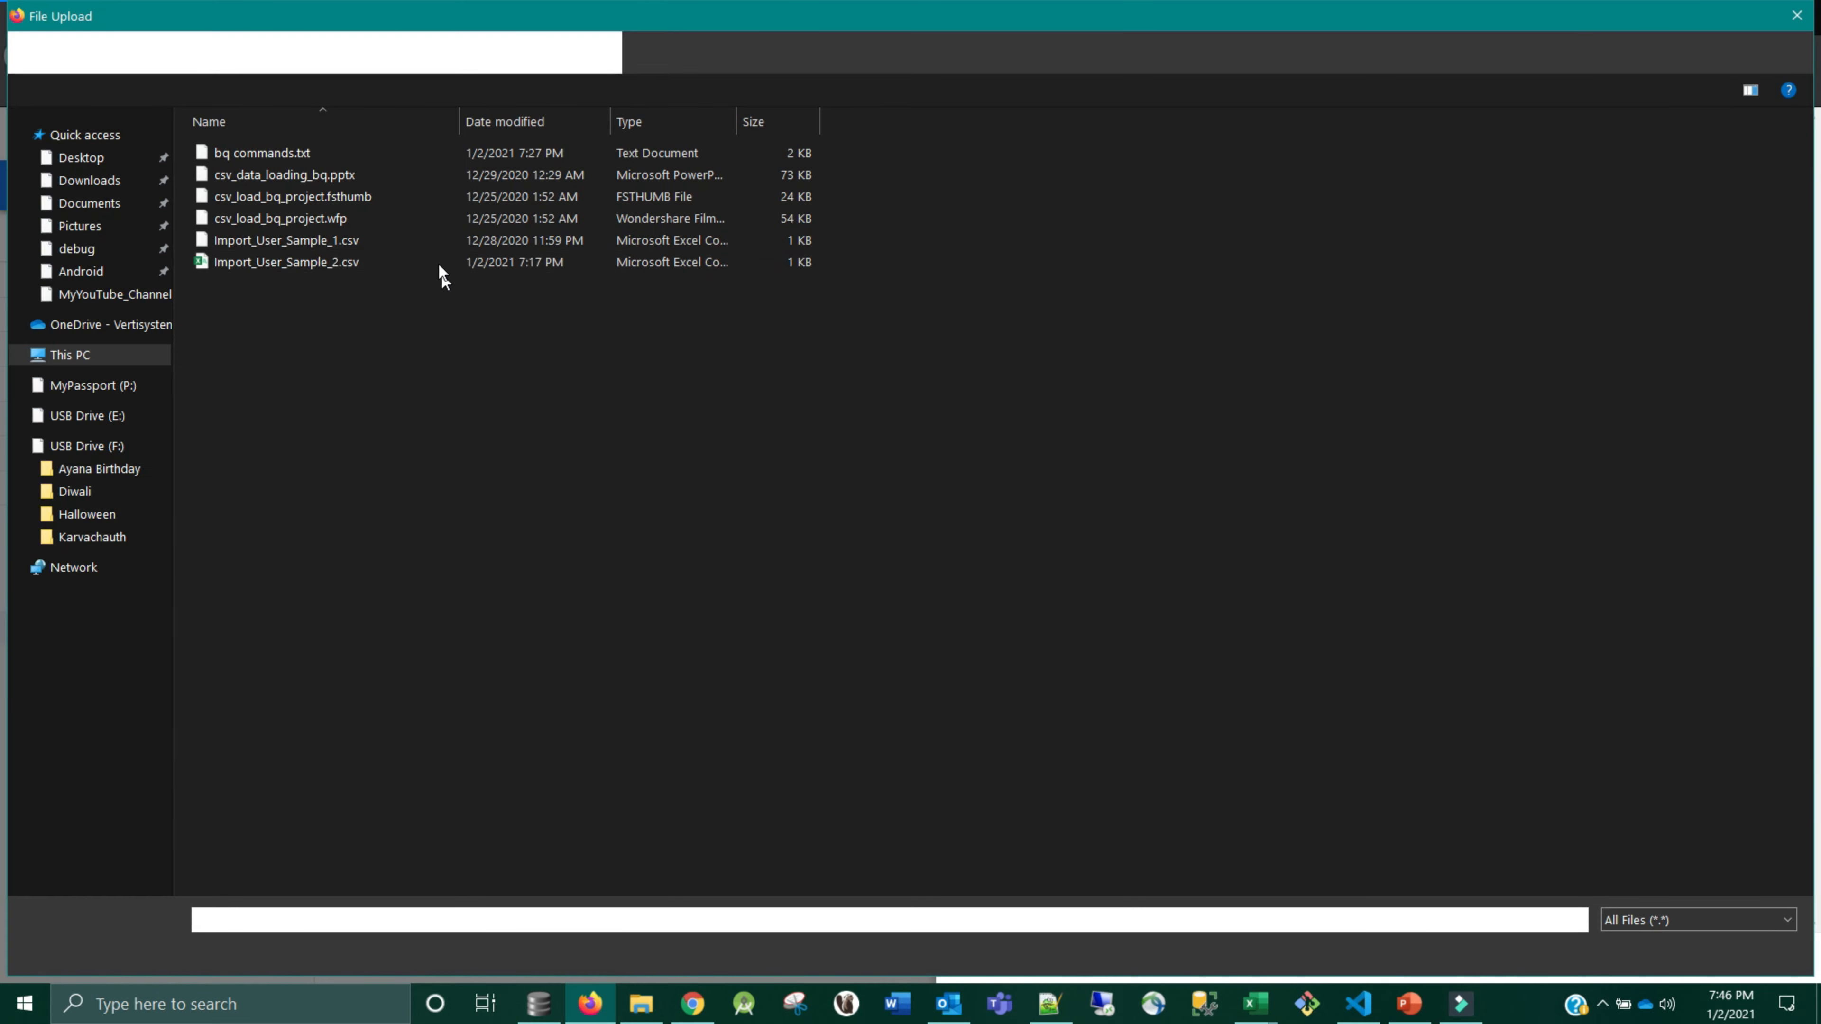
double_click(325, 260)
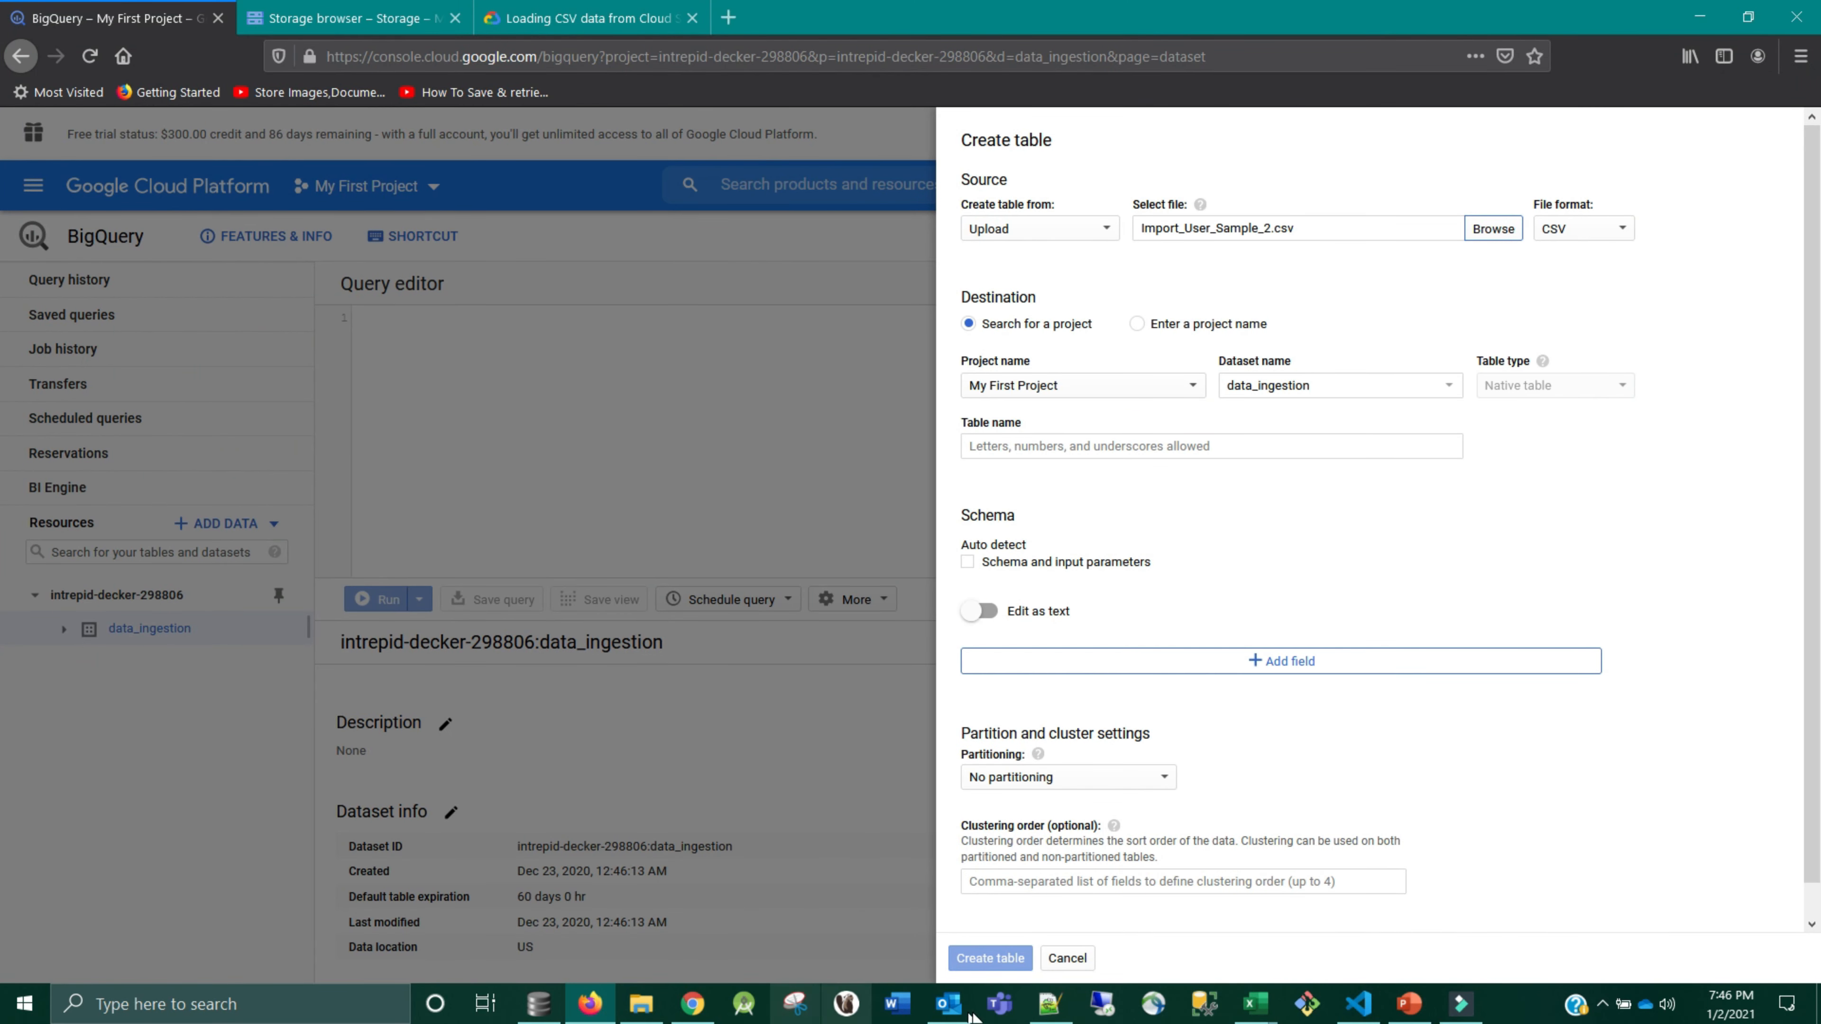
- Switch to Notepad++, examine the contents of Import_User_Sample_2.csv and return to the table form
click(1050, 1006)
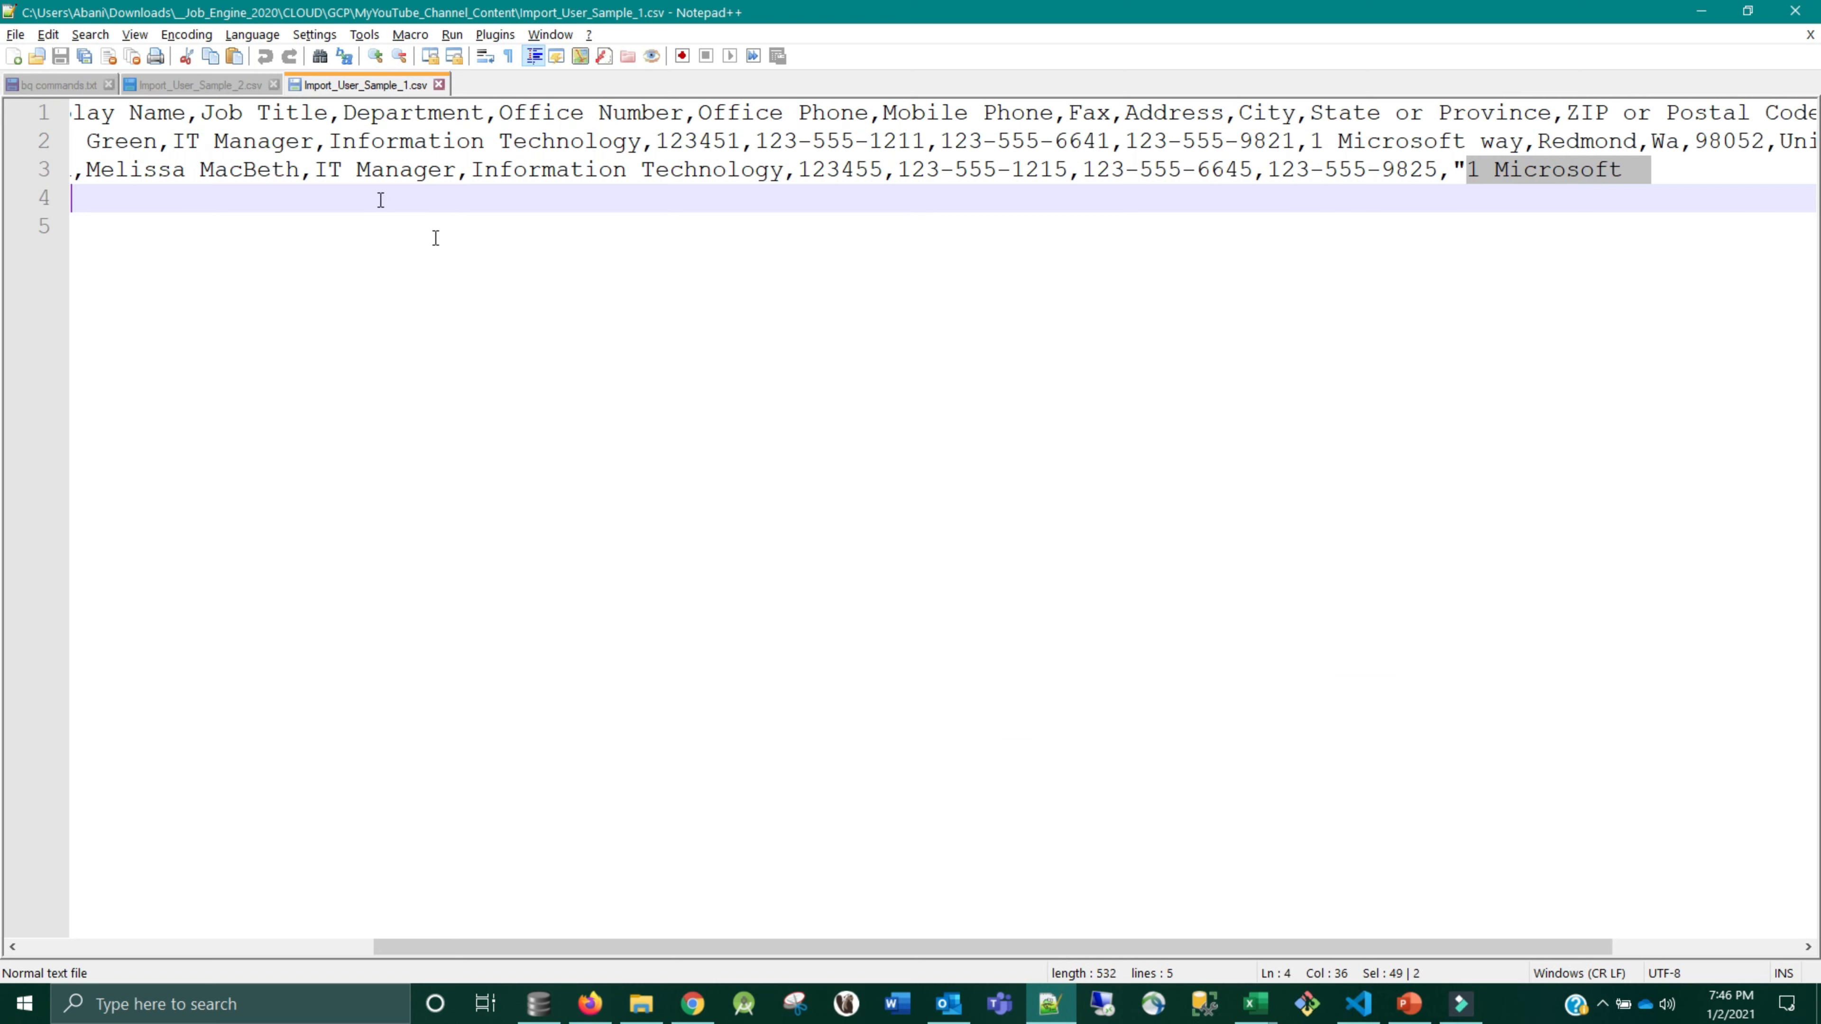
click(206, 89)
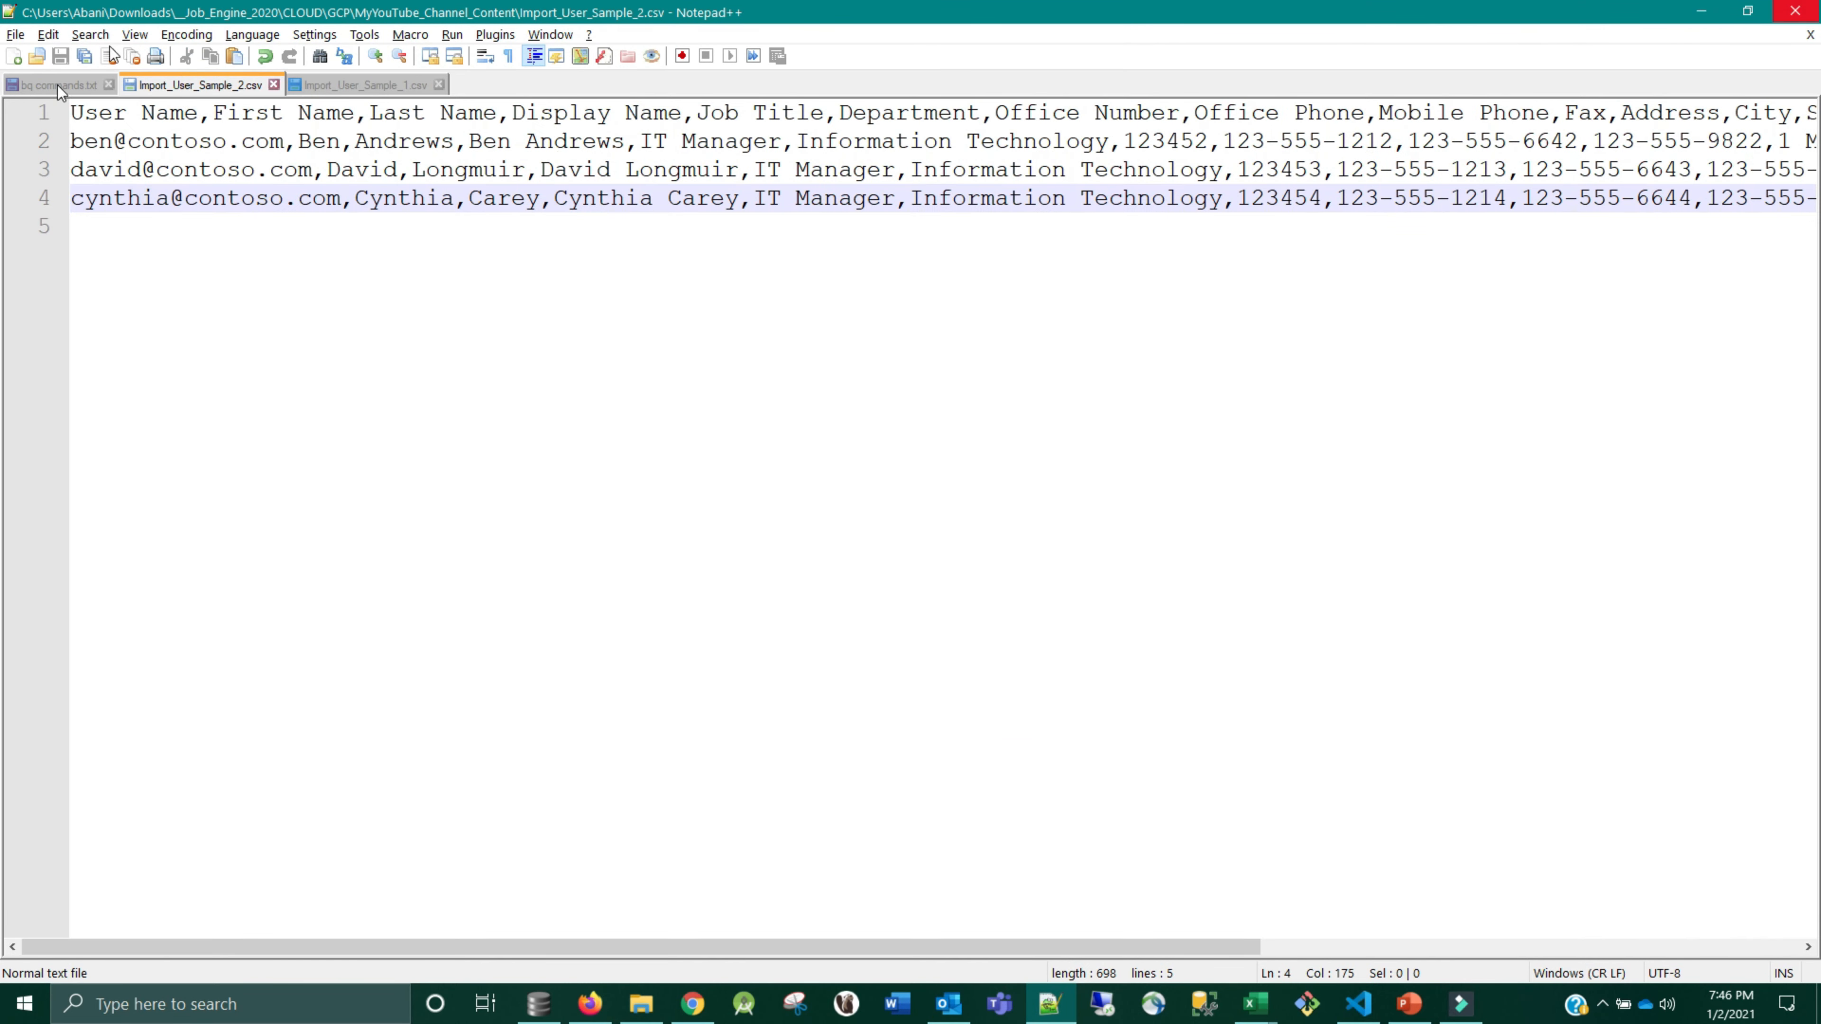
click(1702, 11)
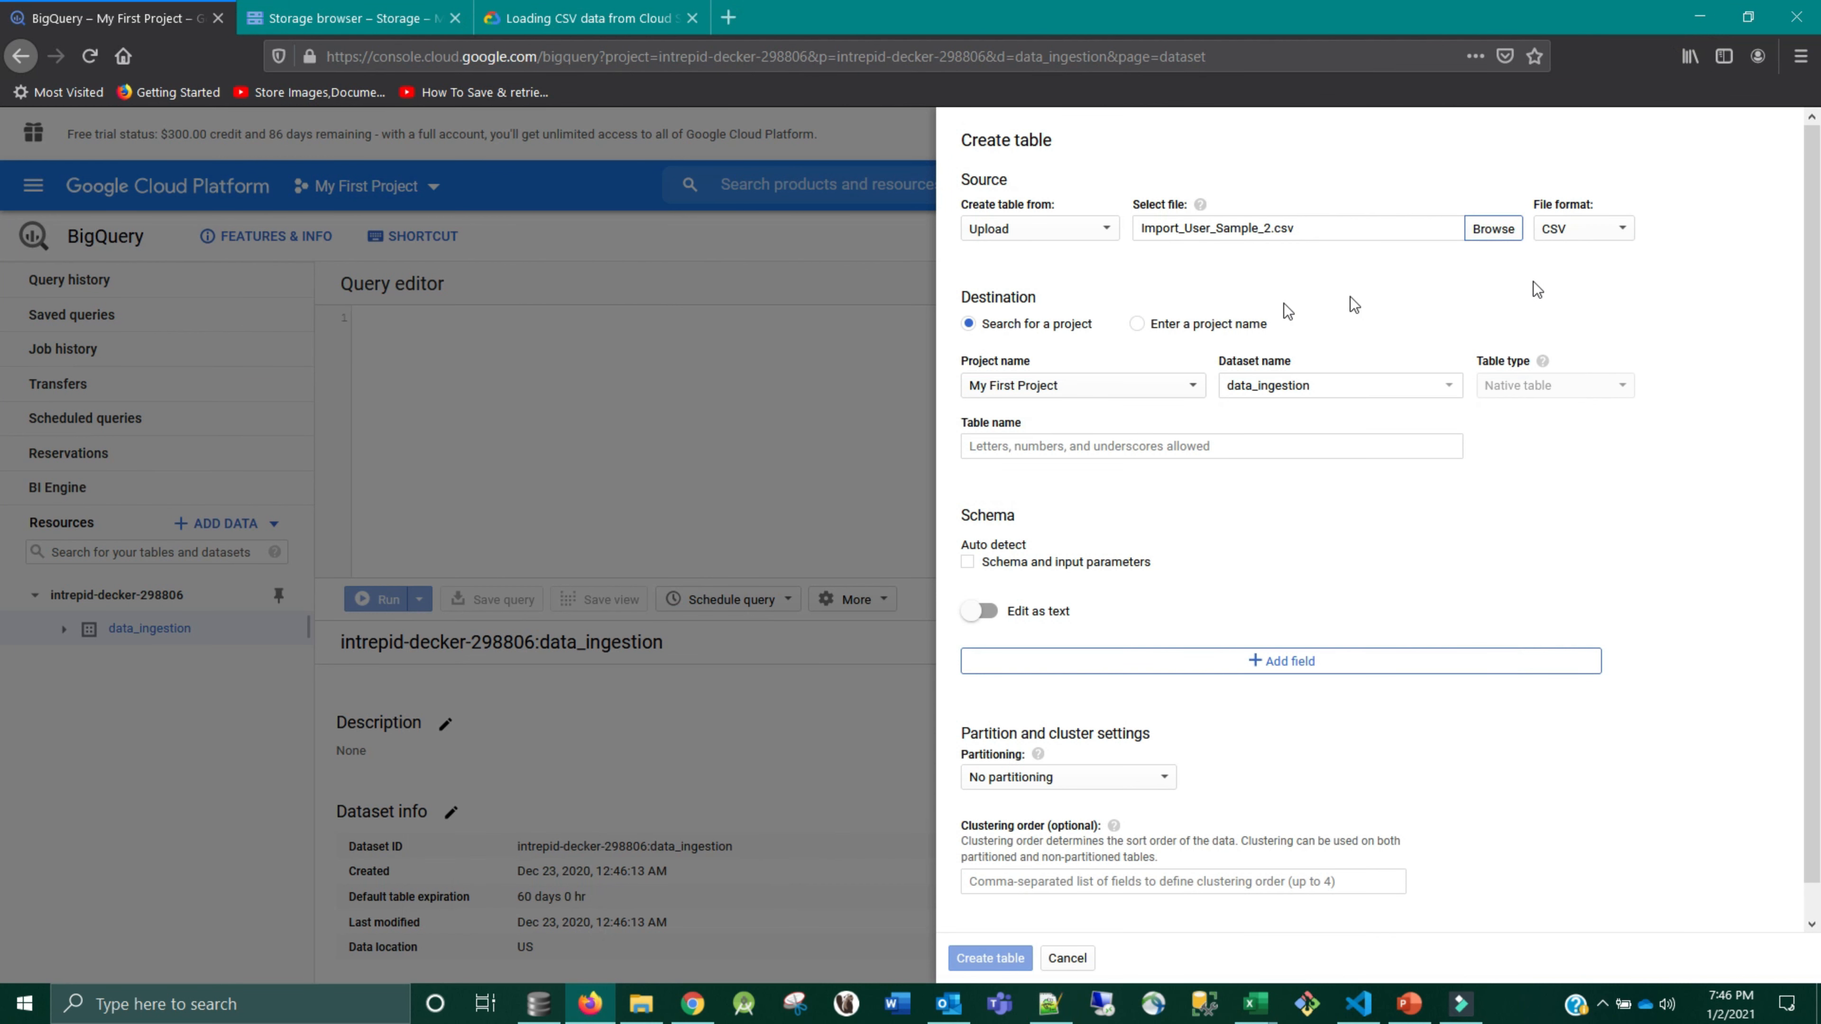
- Name the destination table sample_csv_1 and enable auto-detection of schema and input parameters
click(1033, 449)
text(sam)
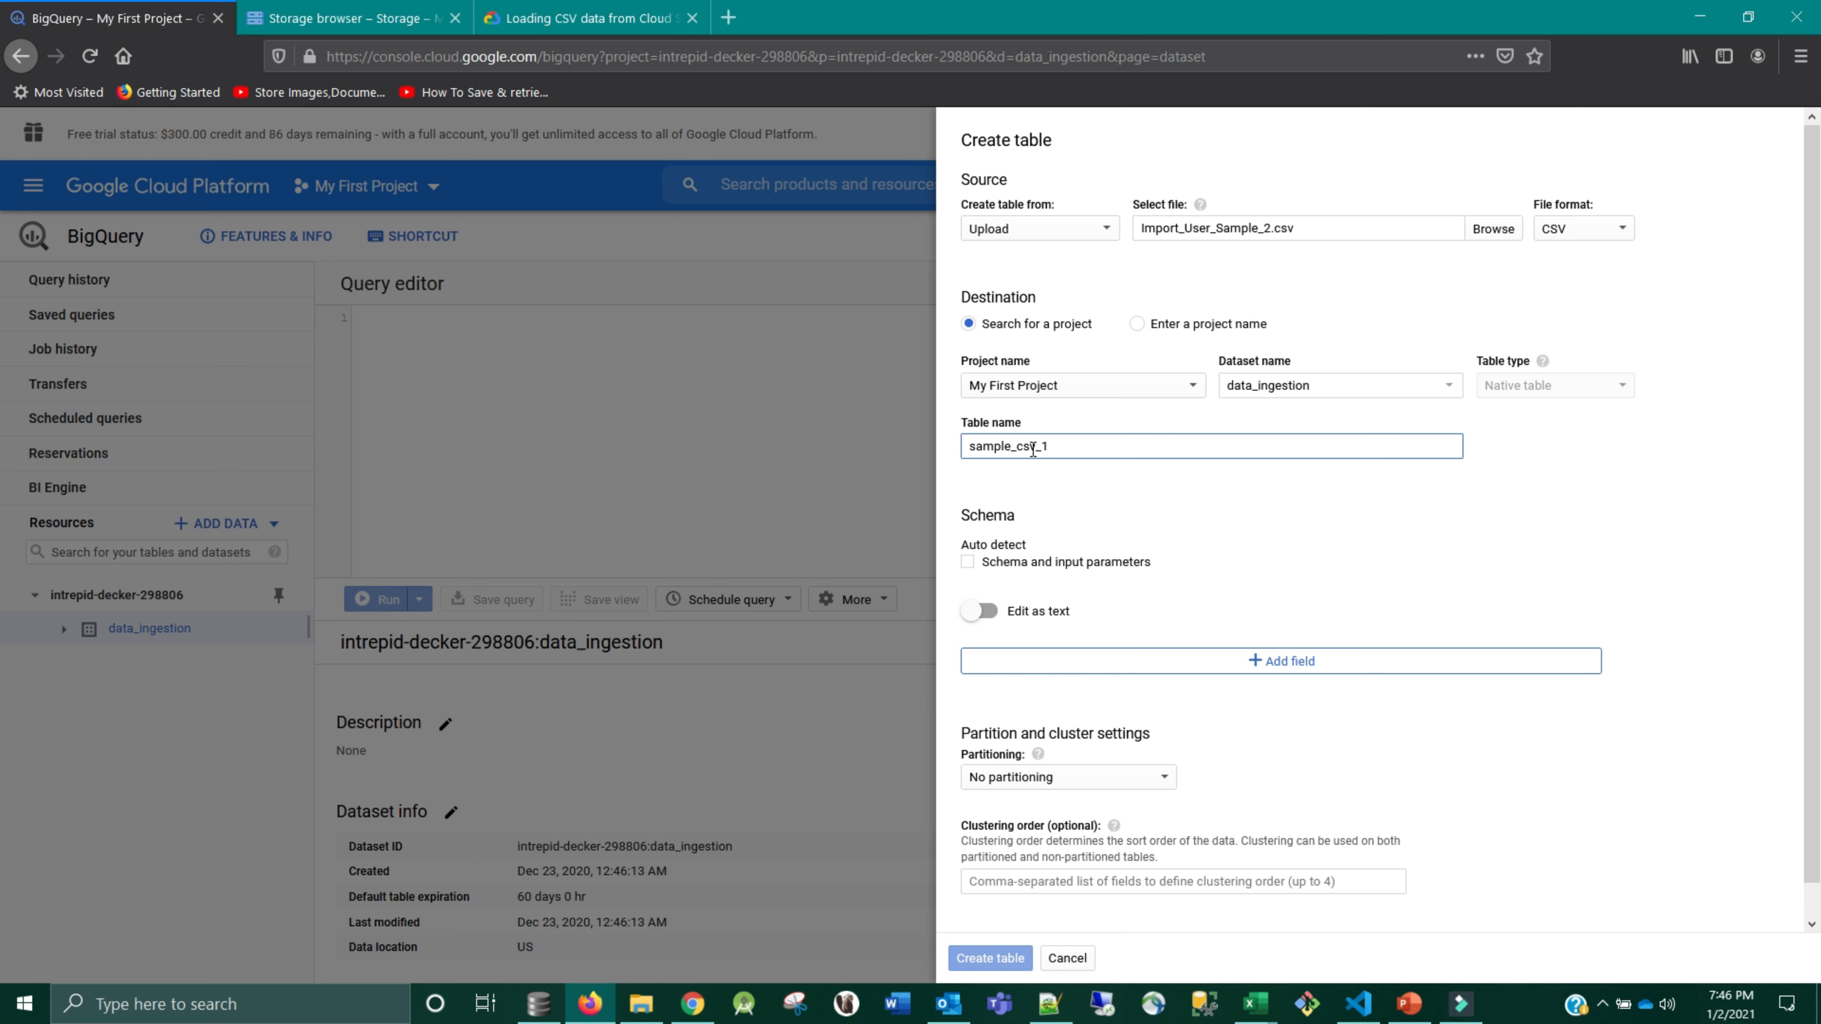
text(ple_csv_1)
click(968, 561)
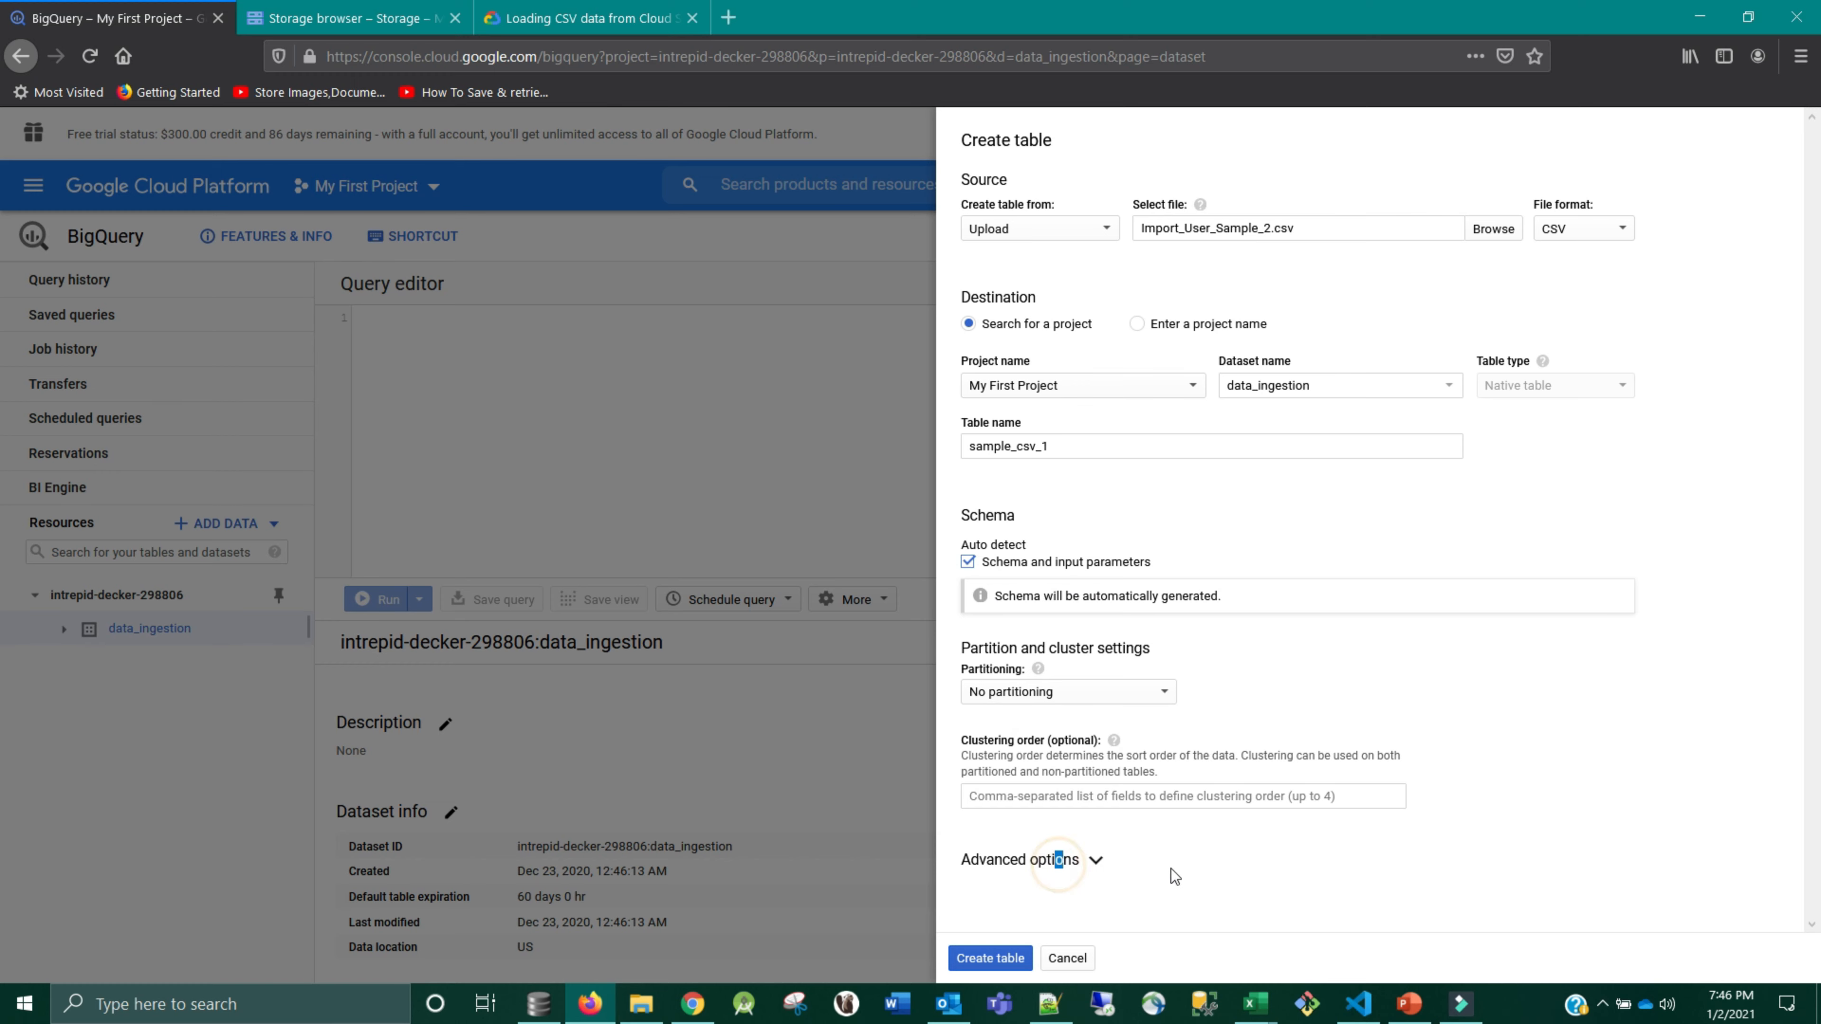
- Set the write preference to Overwrite table, allow quoted newlines, skip 1 header row and run the load
click(1059, 859)
click(1018, 615)
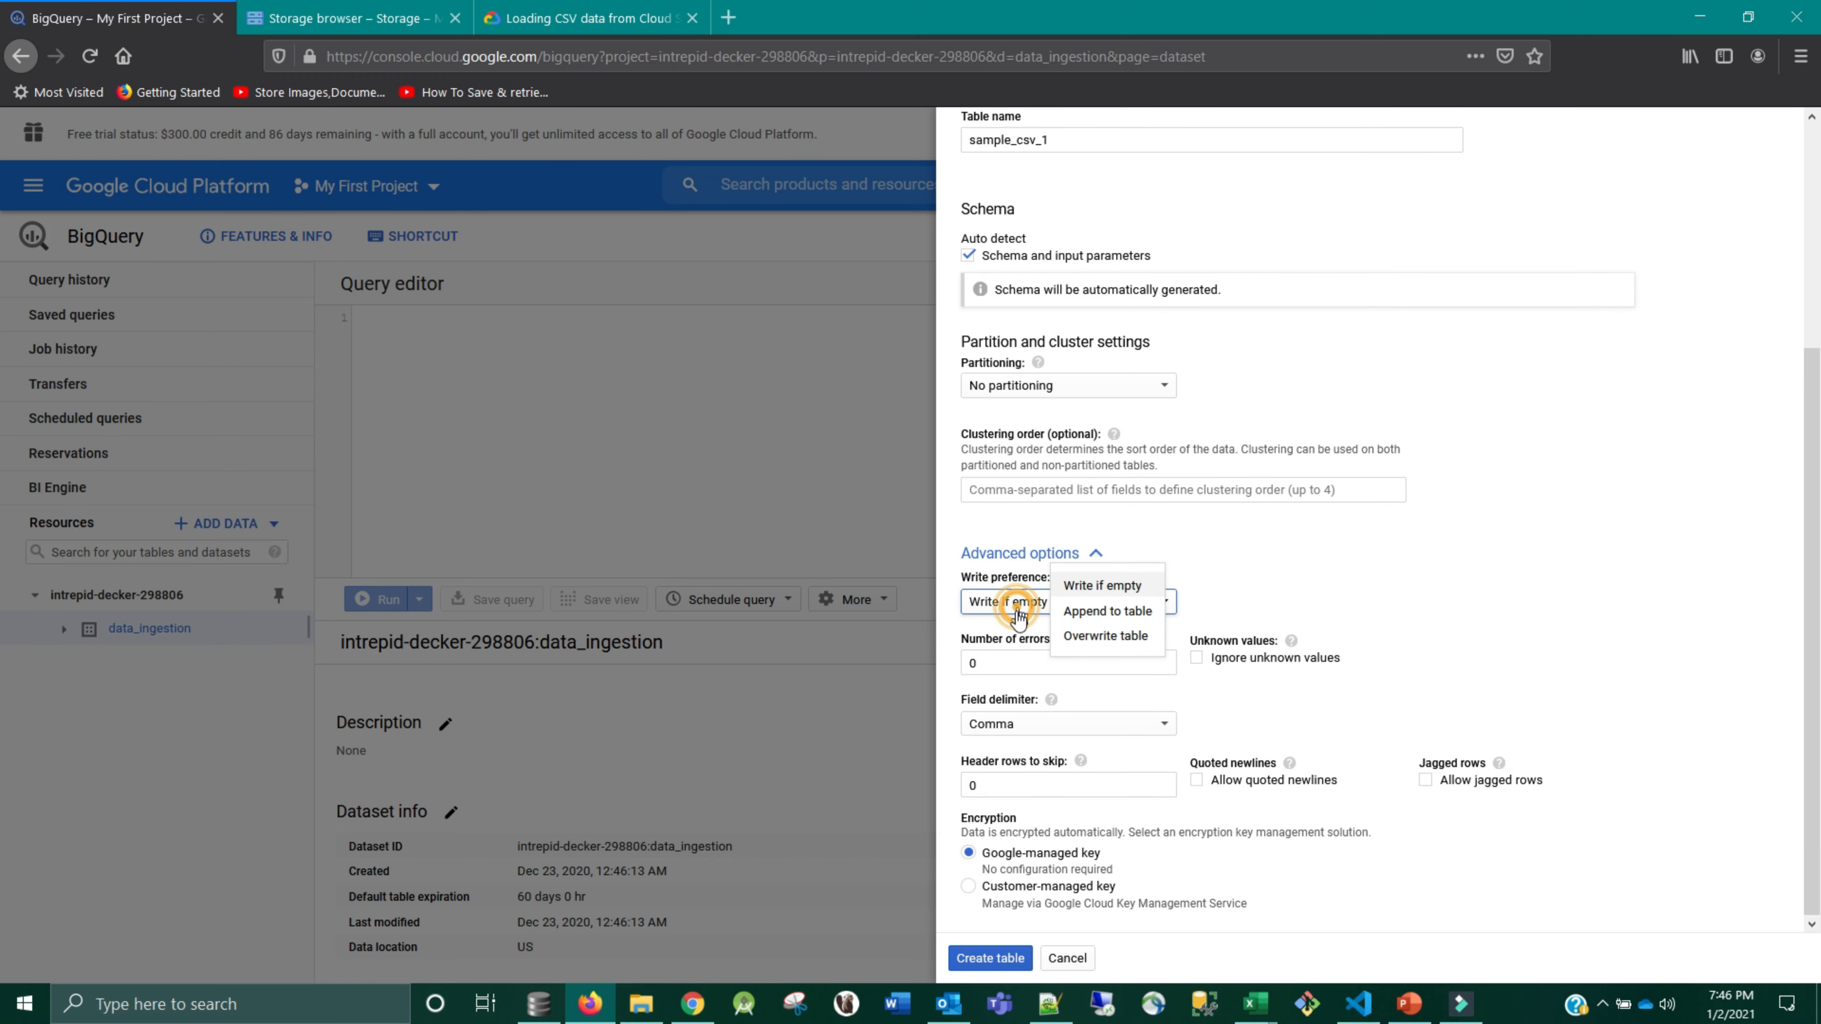
click(1104, 638)
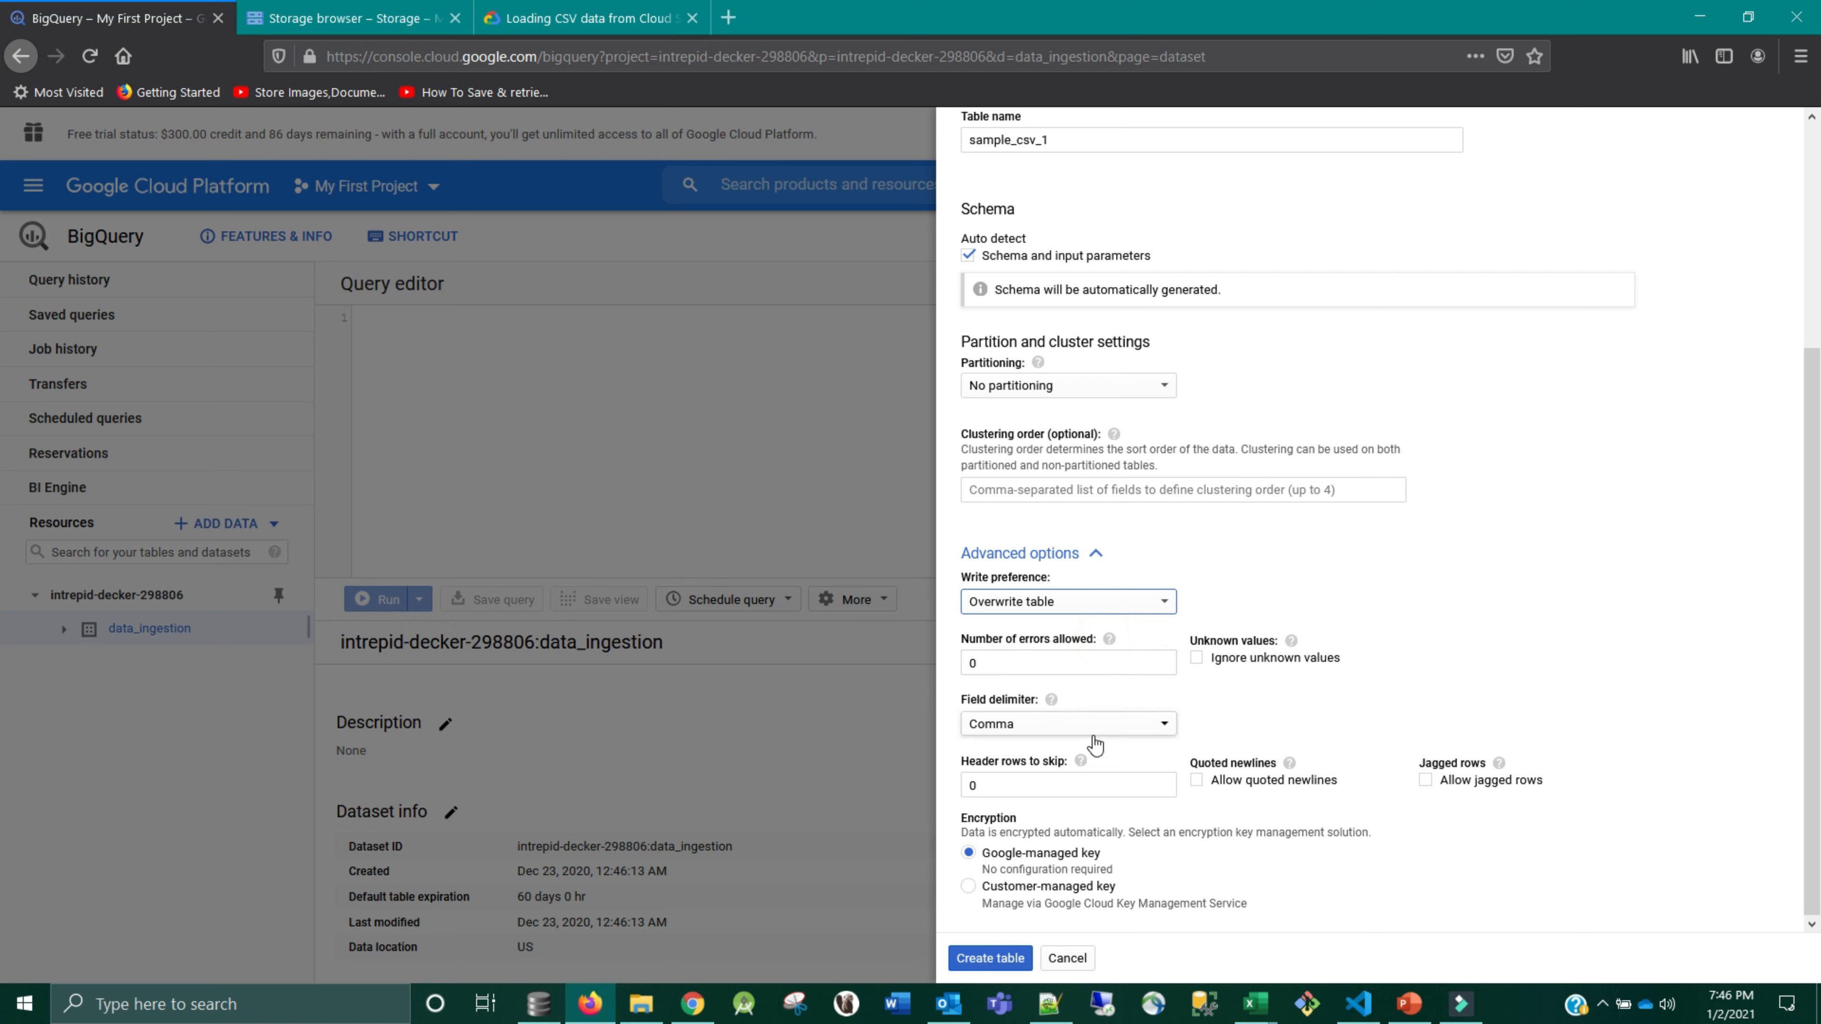
click(1197, 783)
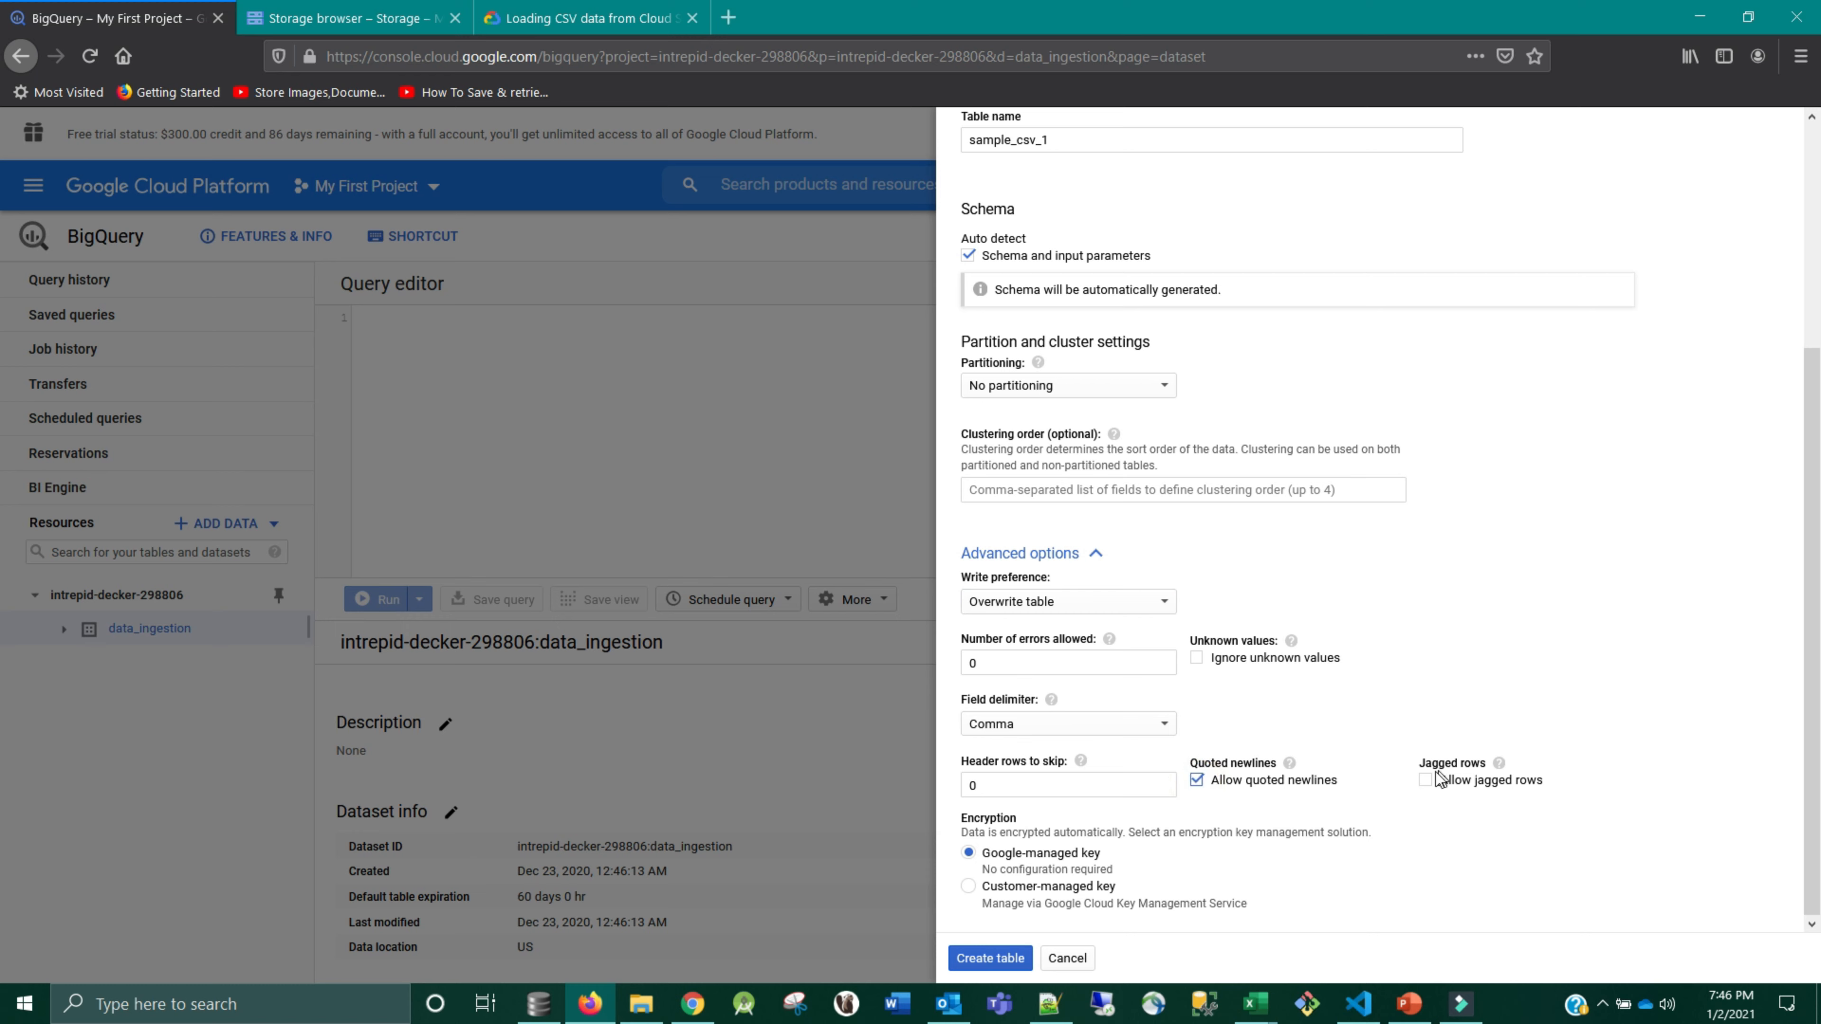
double_click(971, 786)
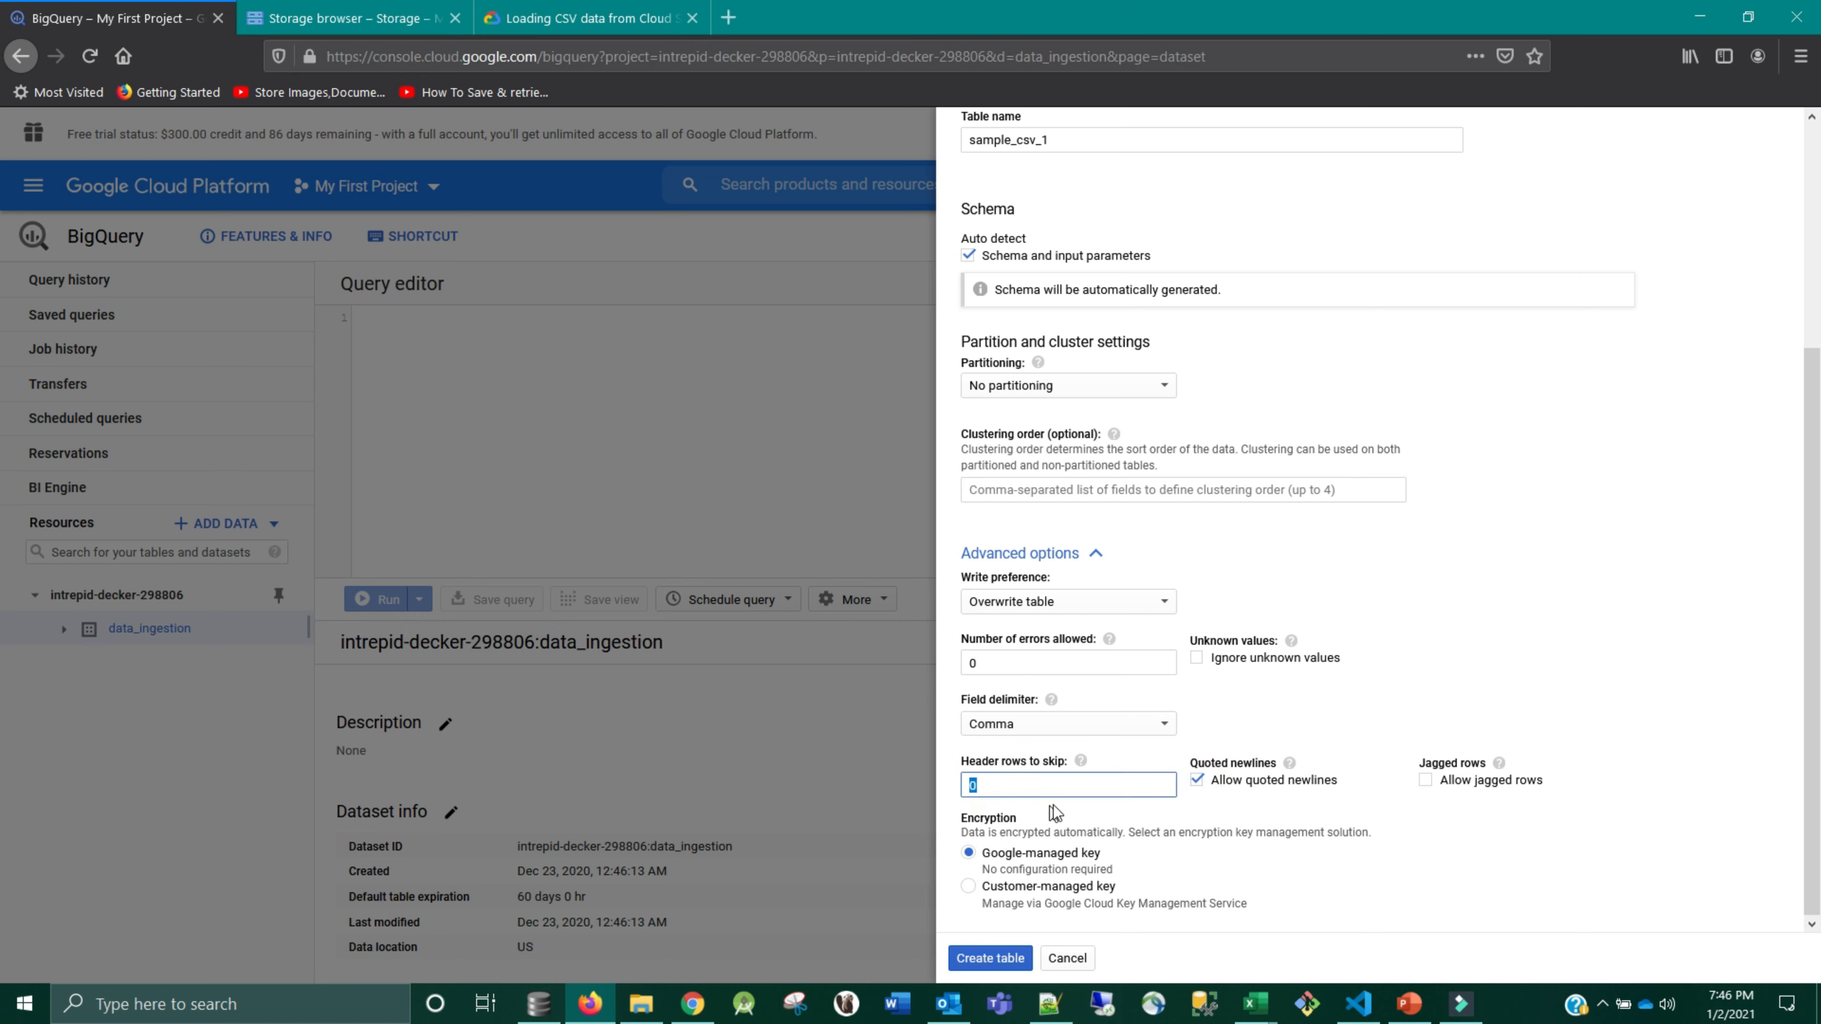
text(1)
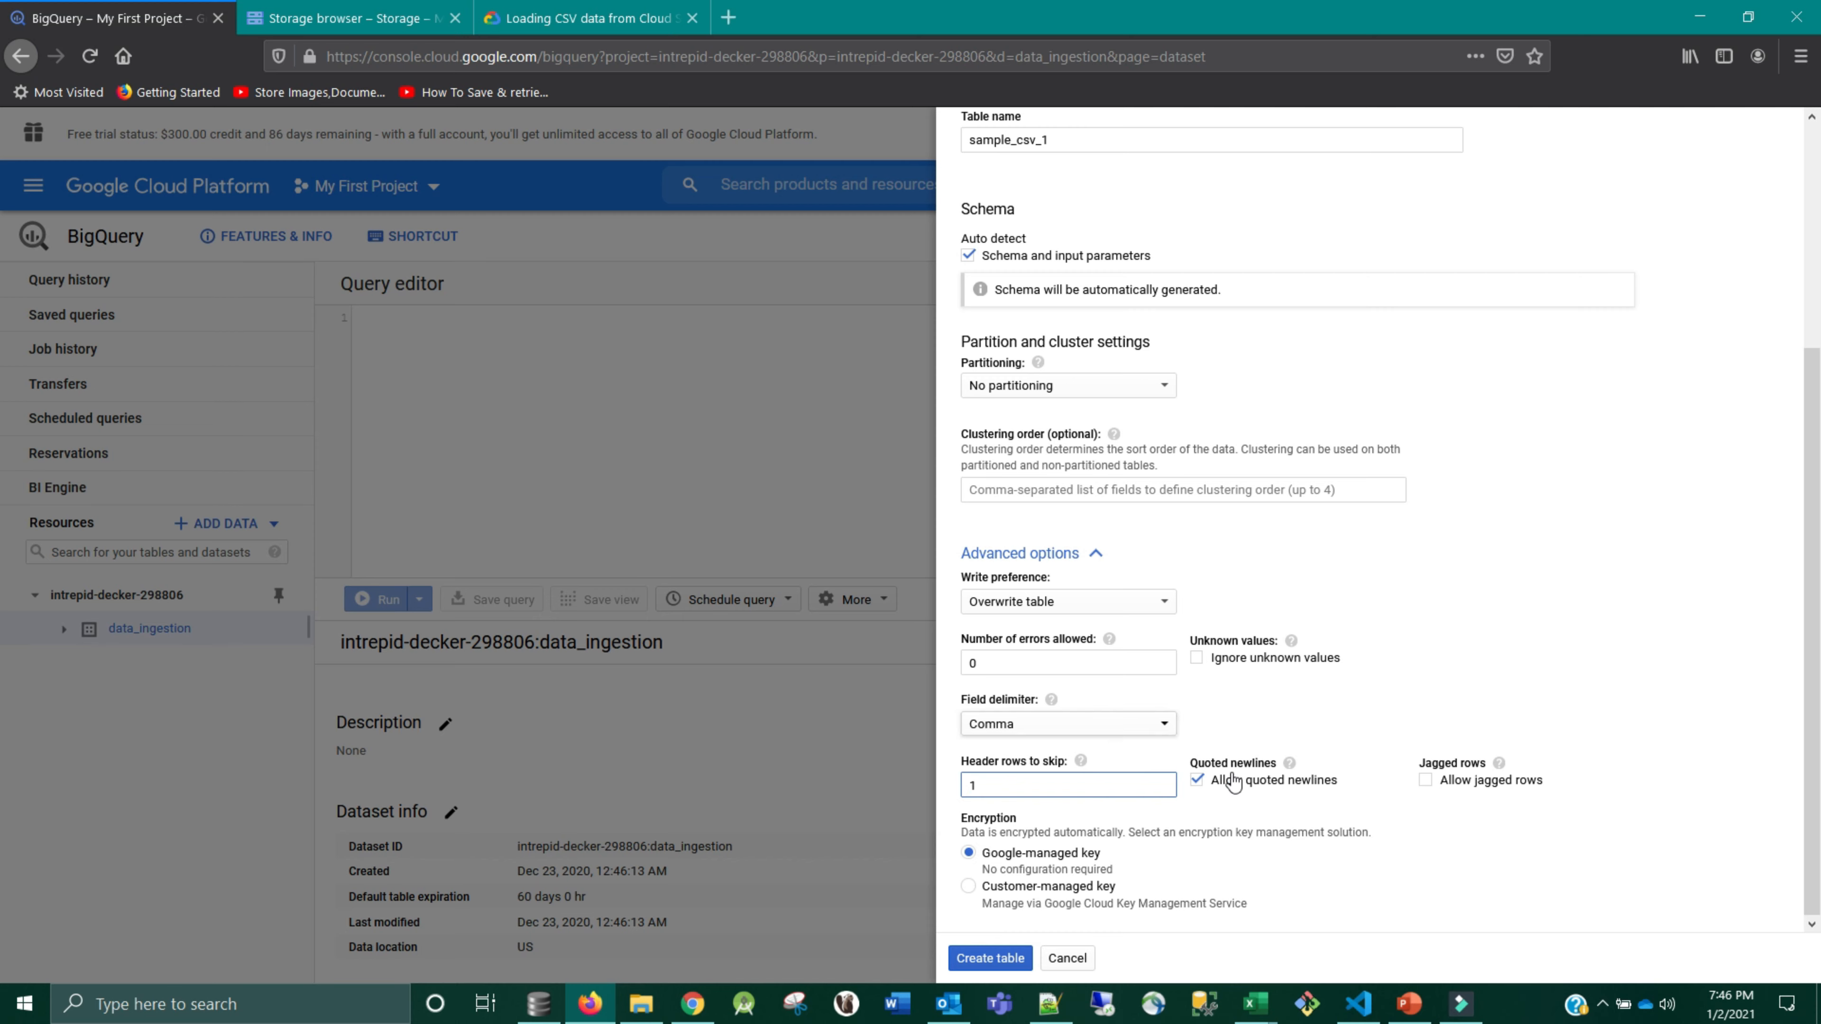
click(996, 959)
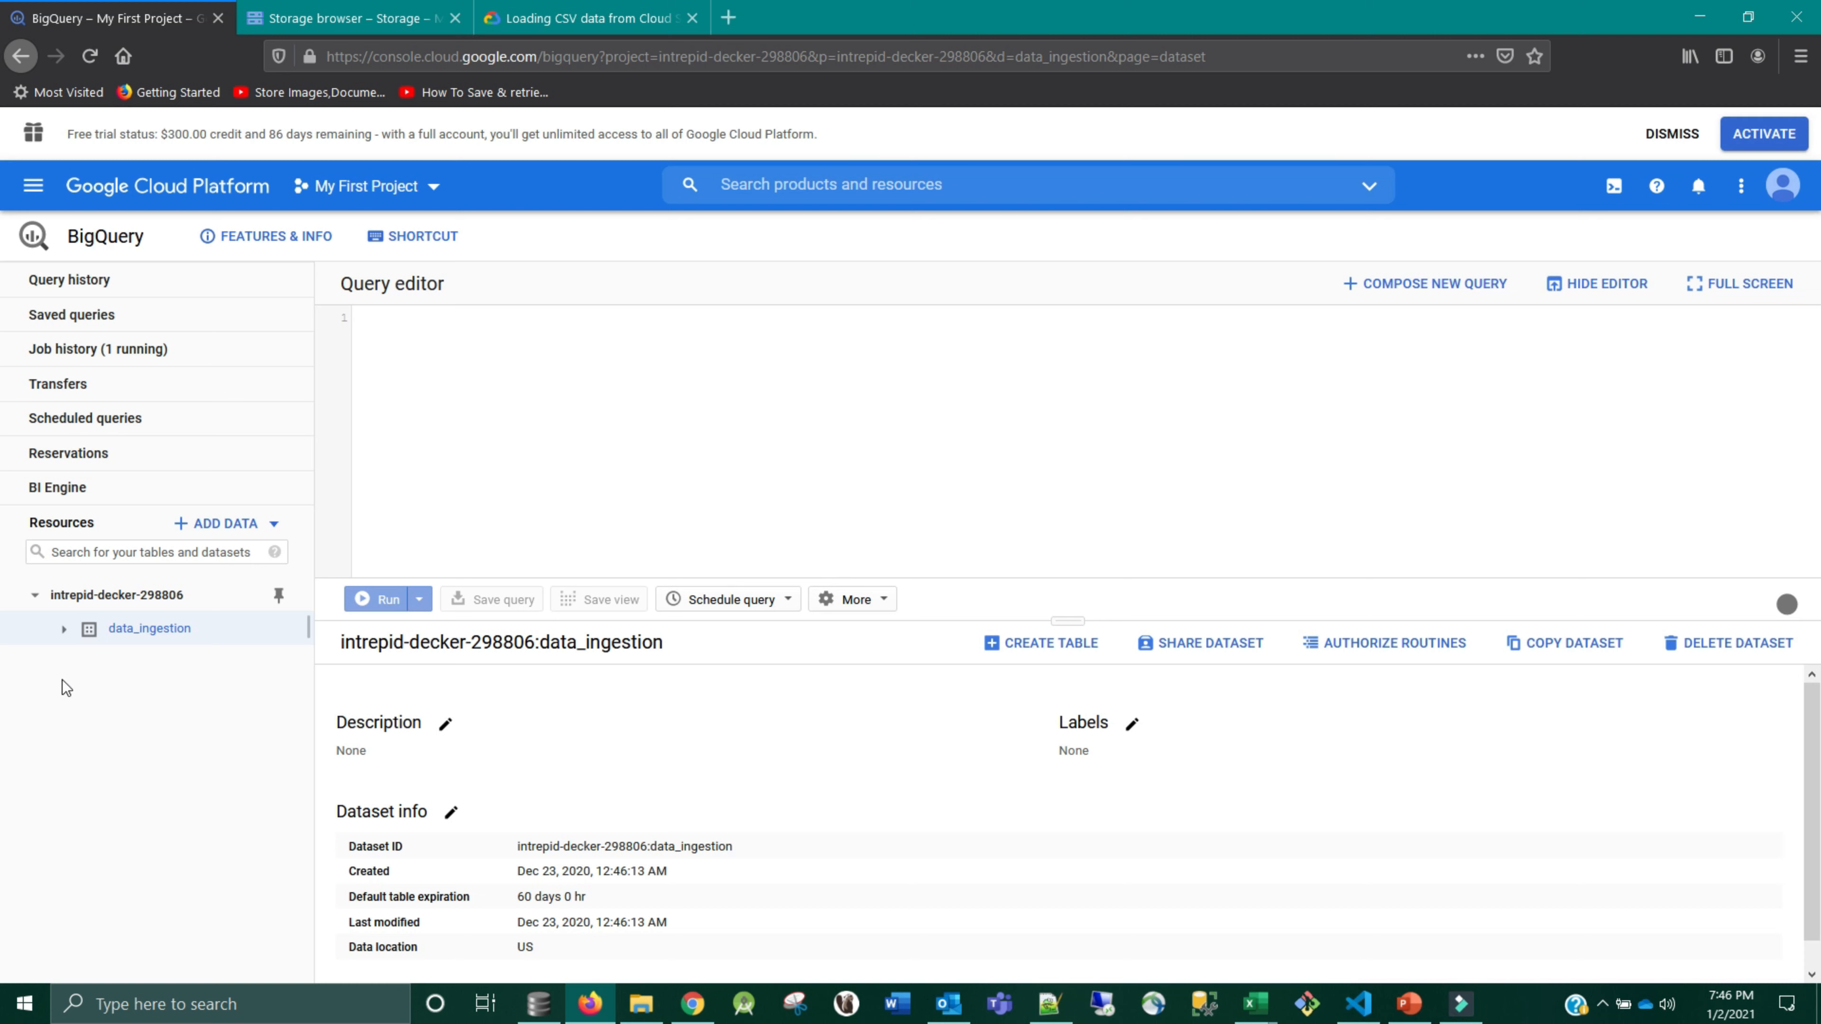
- Open sample_csv_1 in the data_ingestion dataset and preview its rows to check the overwritten data
click(65, 631)
click(134, 662)
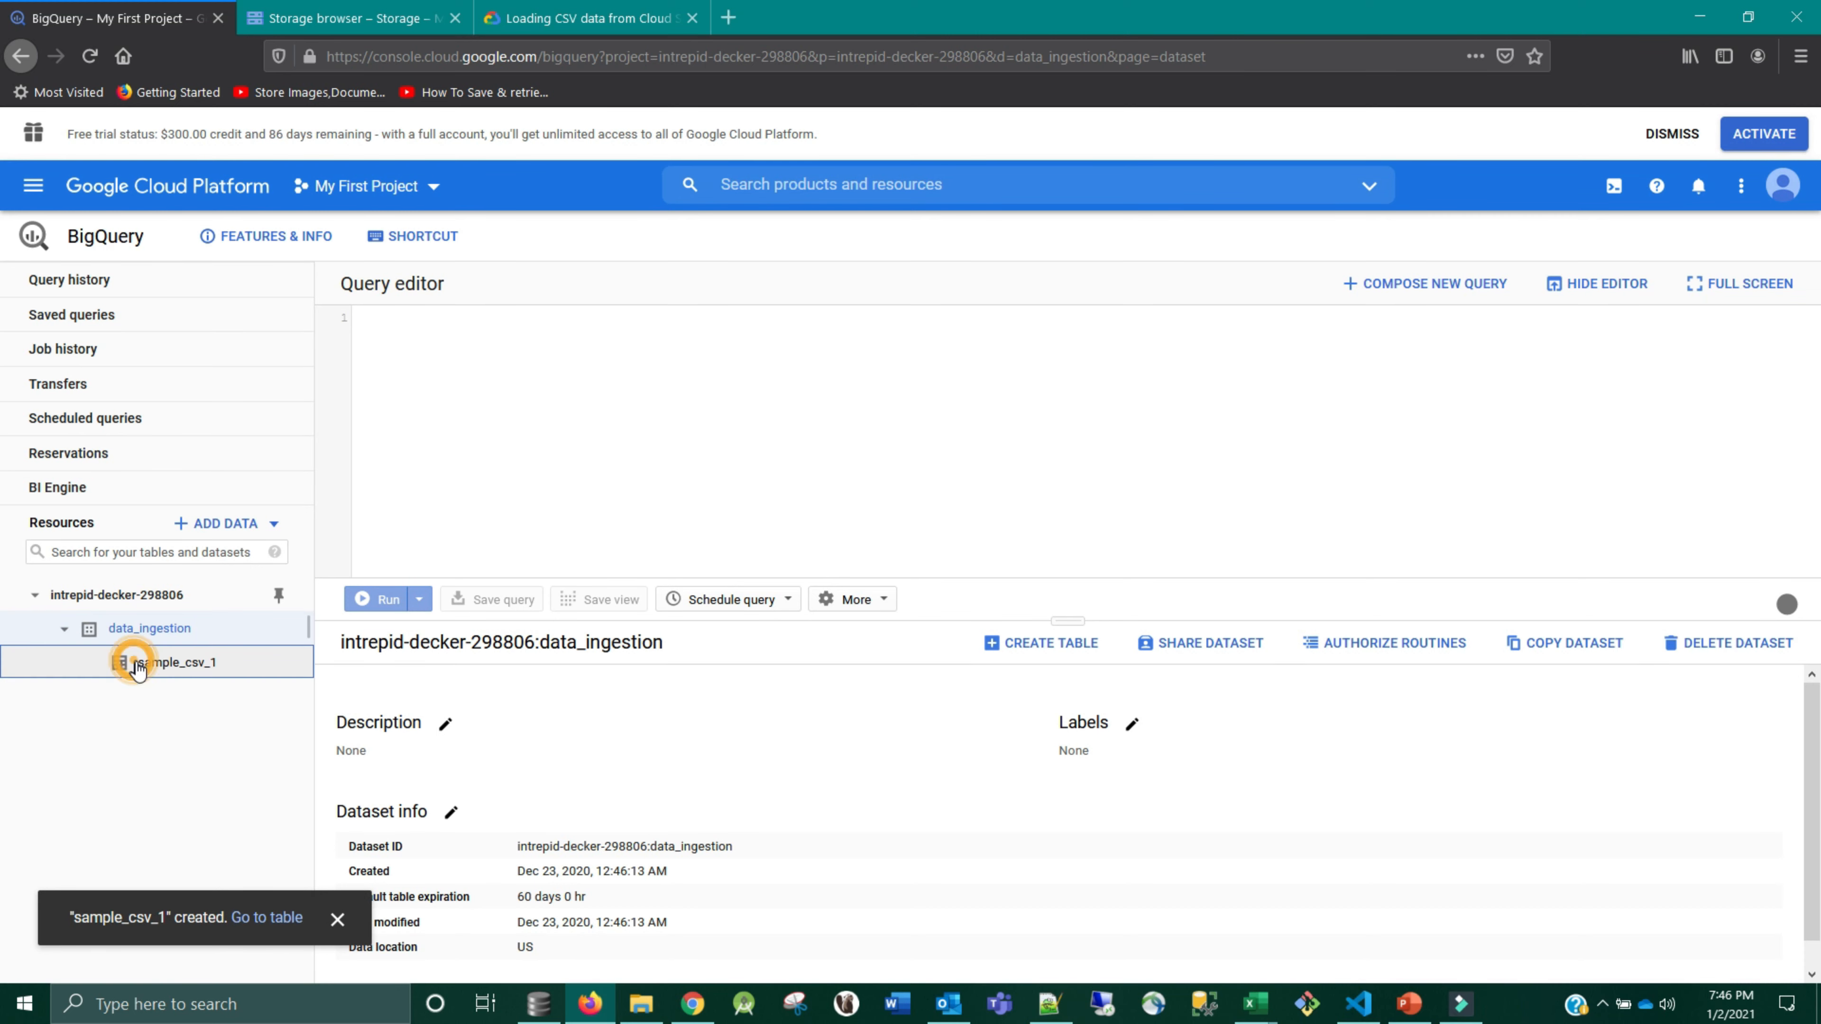
click(429, 699)
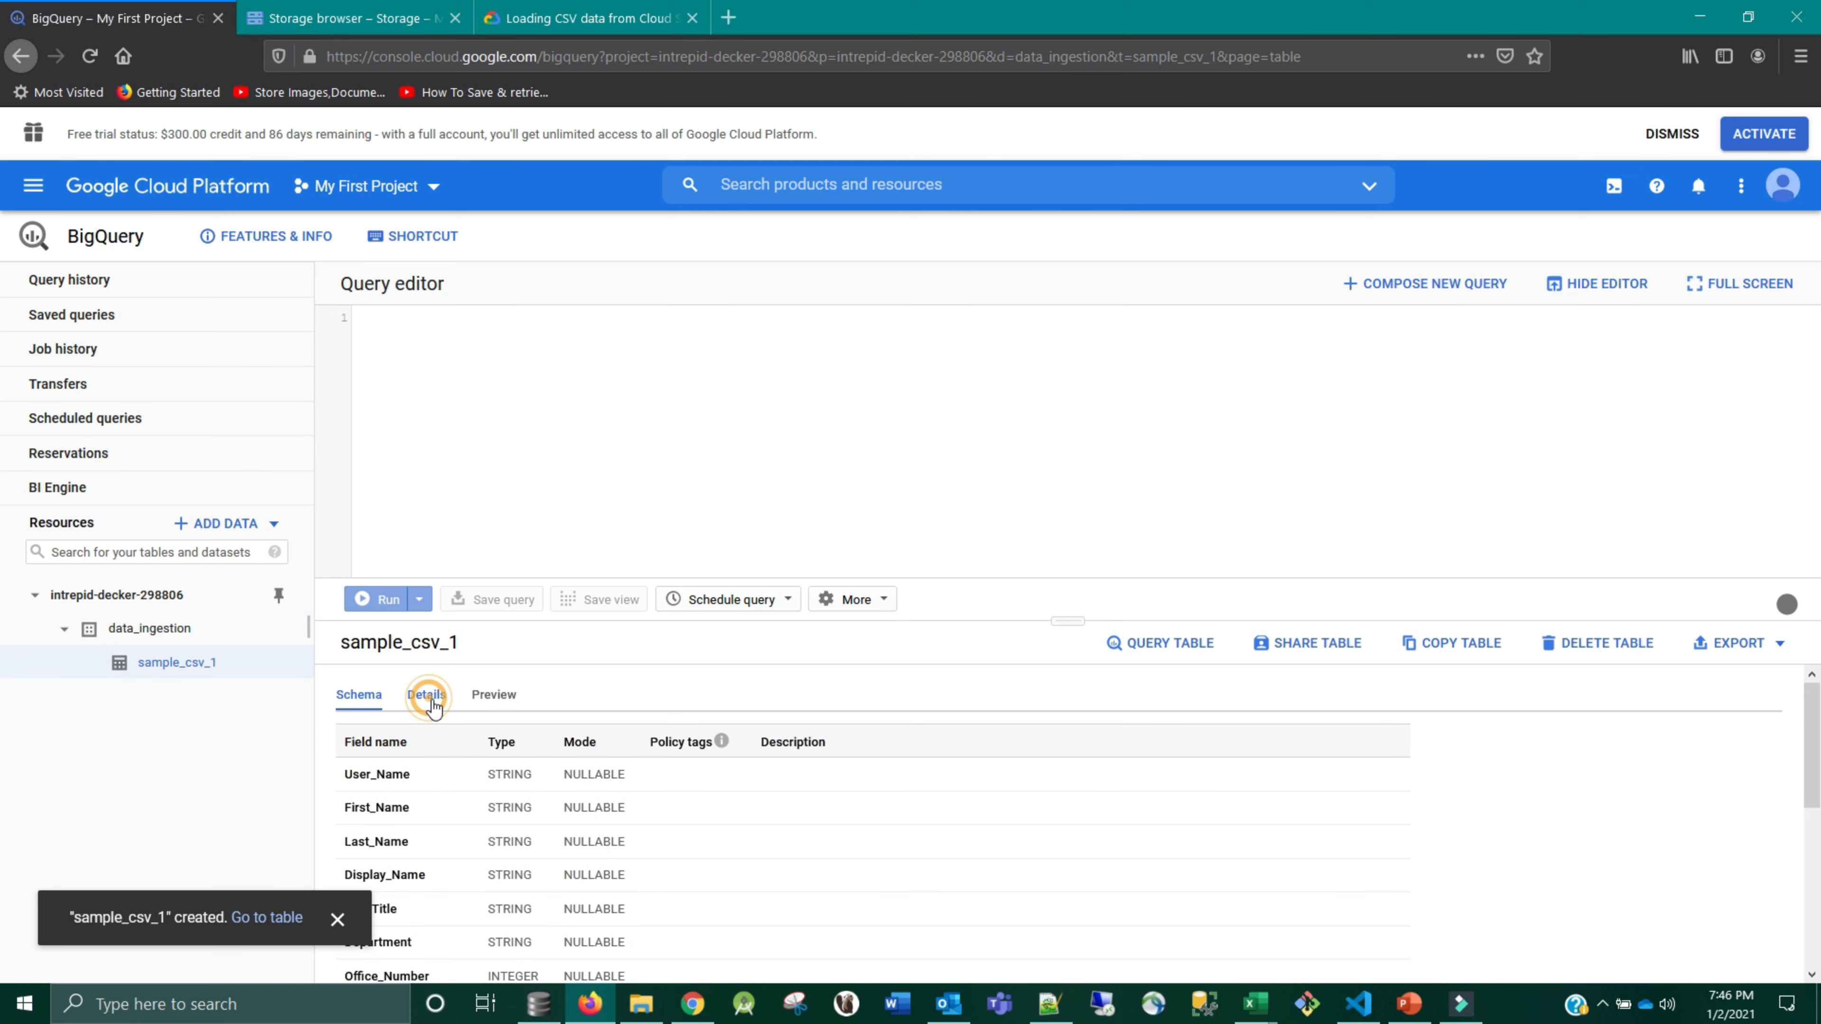
click(494, 697)
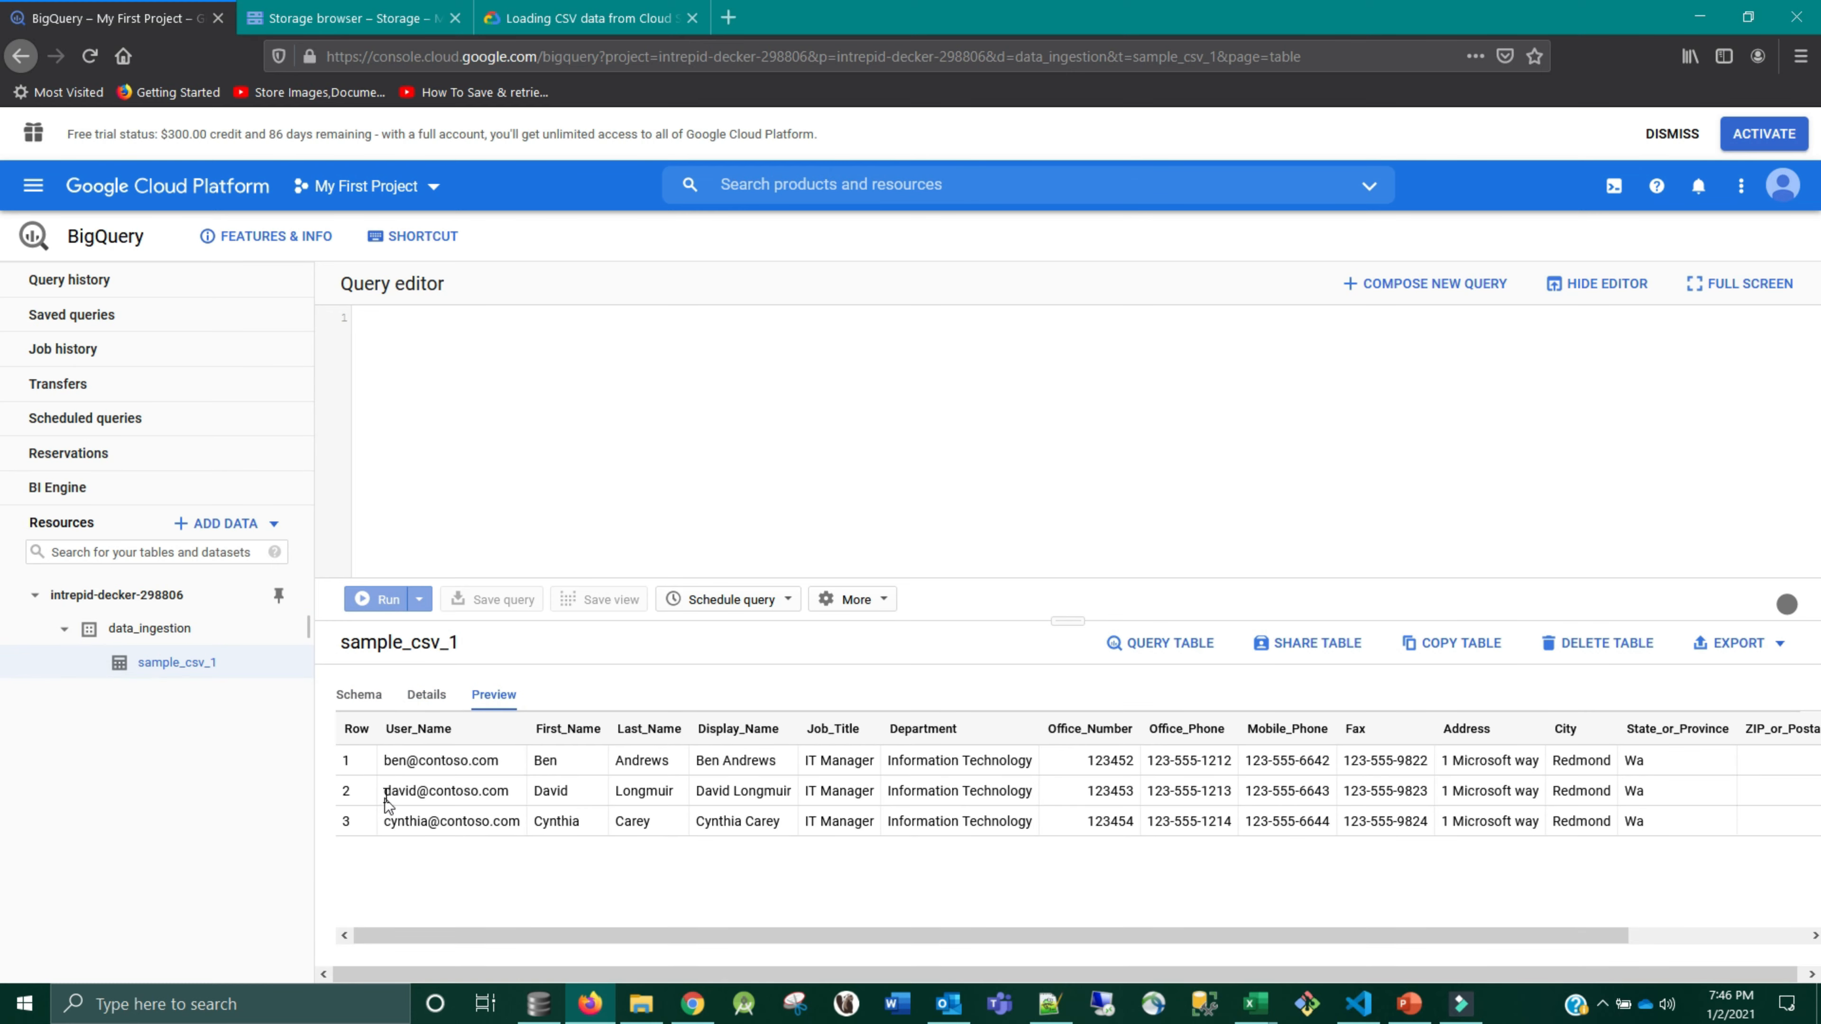
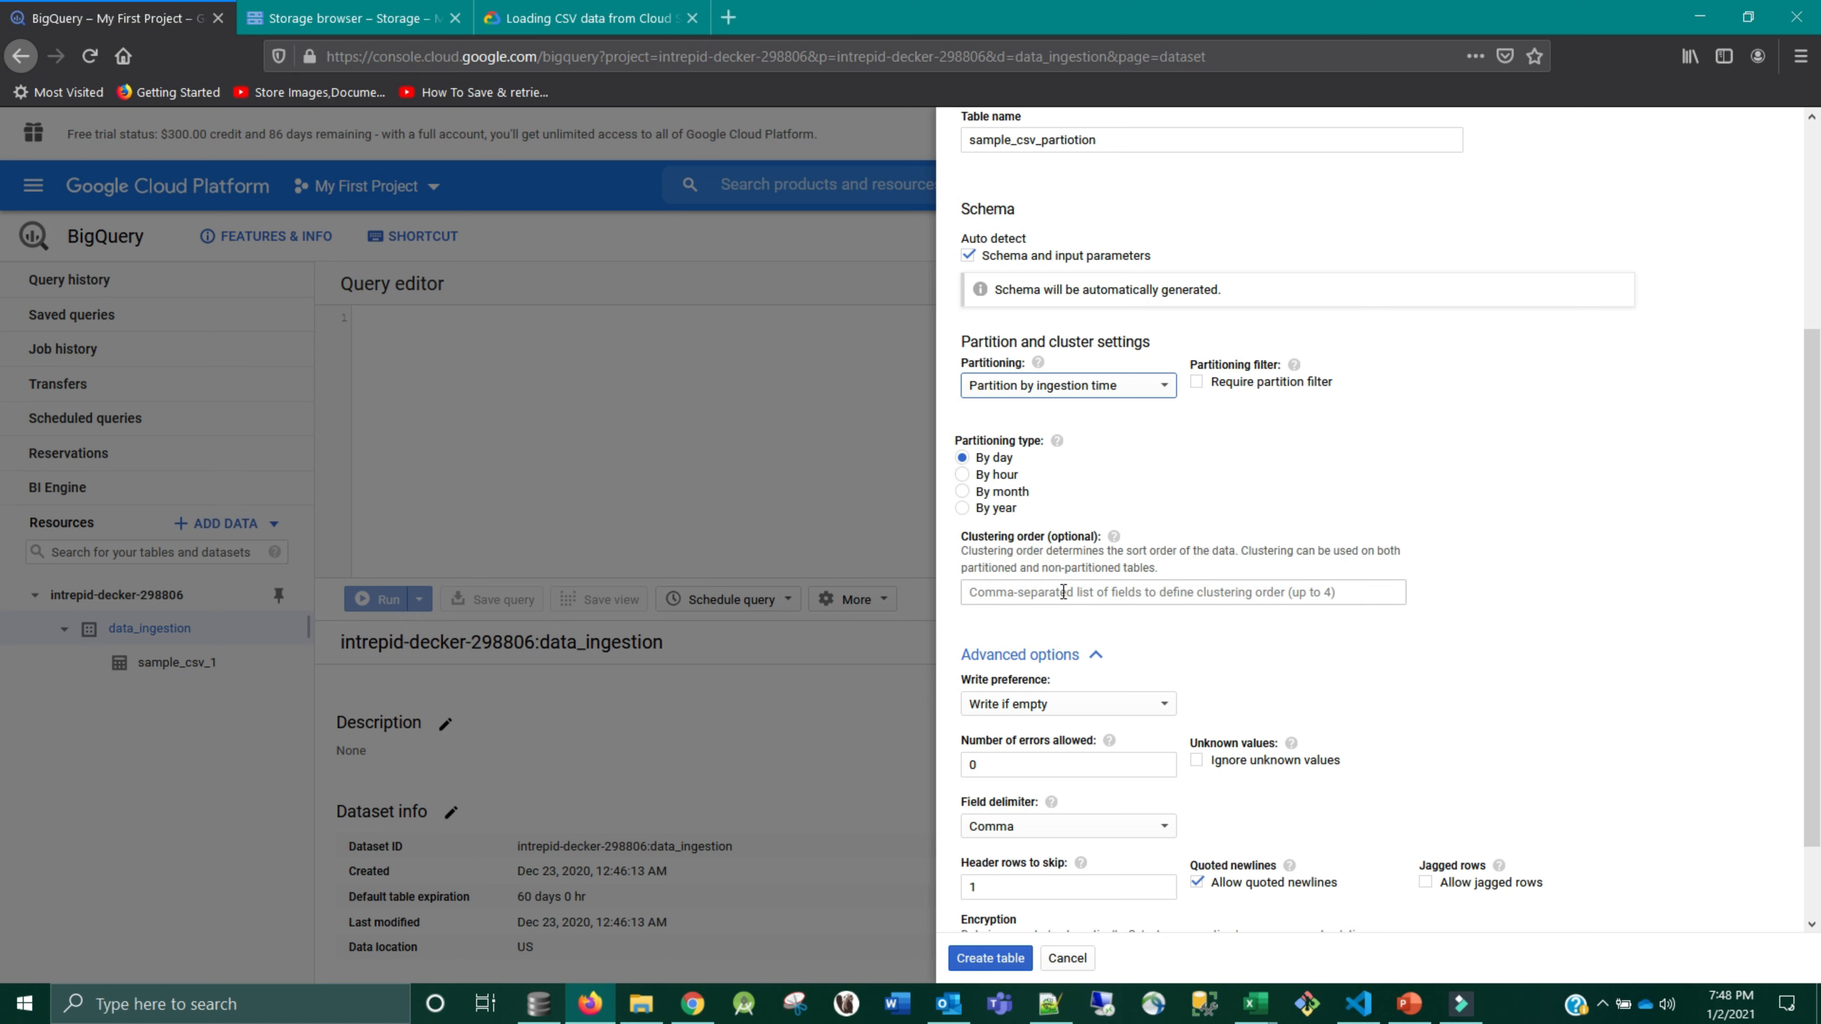
- Leave the clustering order empty, allow jagged rows and create the ingestion-time partitioned table sample_csv_partiotion
click(1040, 594)
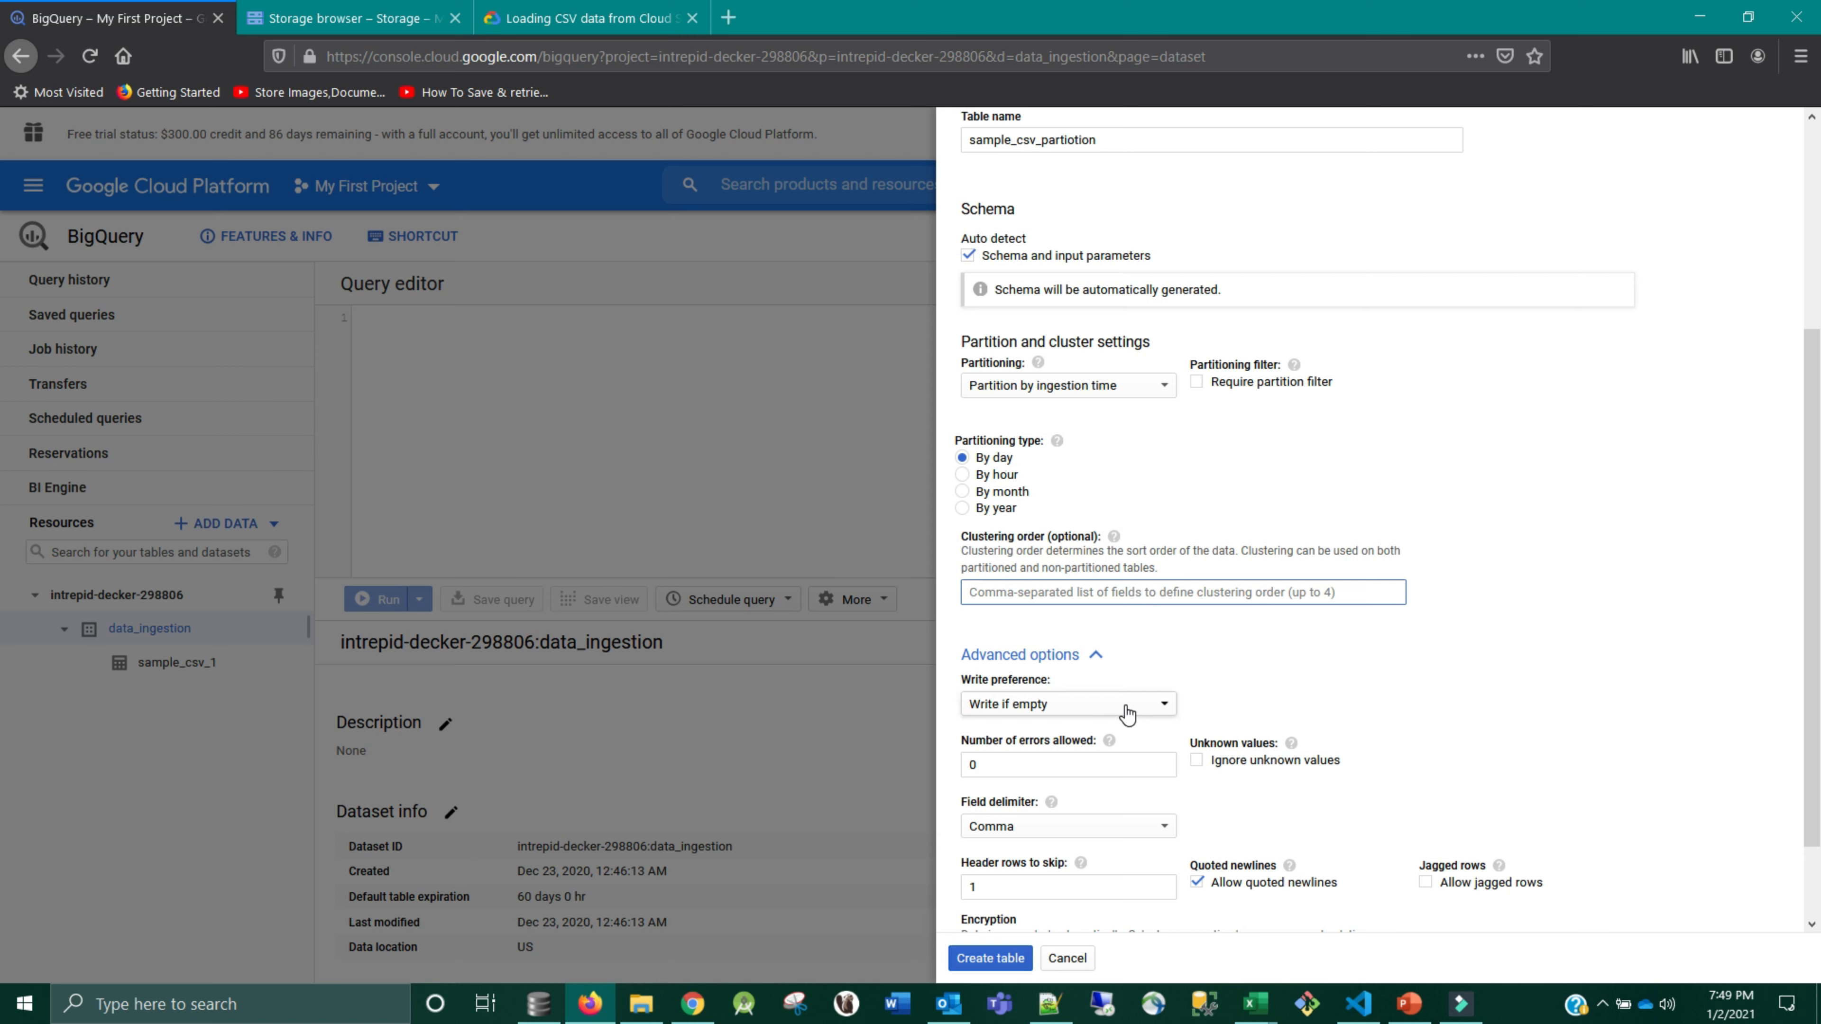
scroll(1036, 695, down, 2)
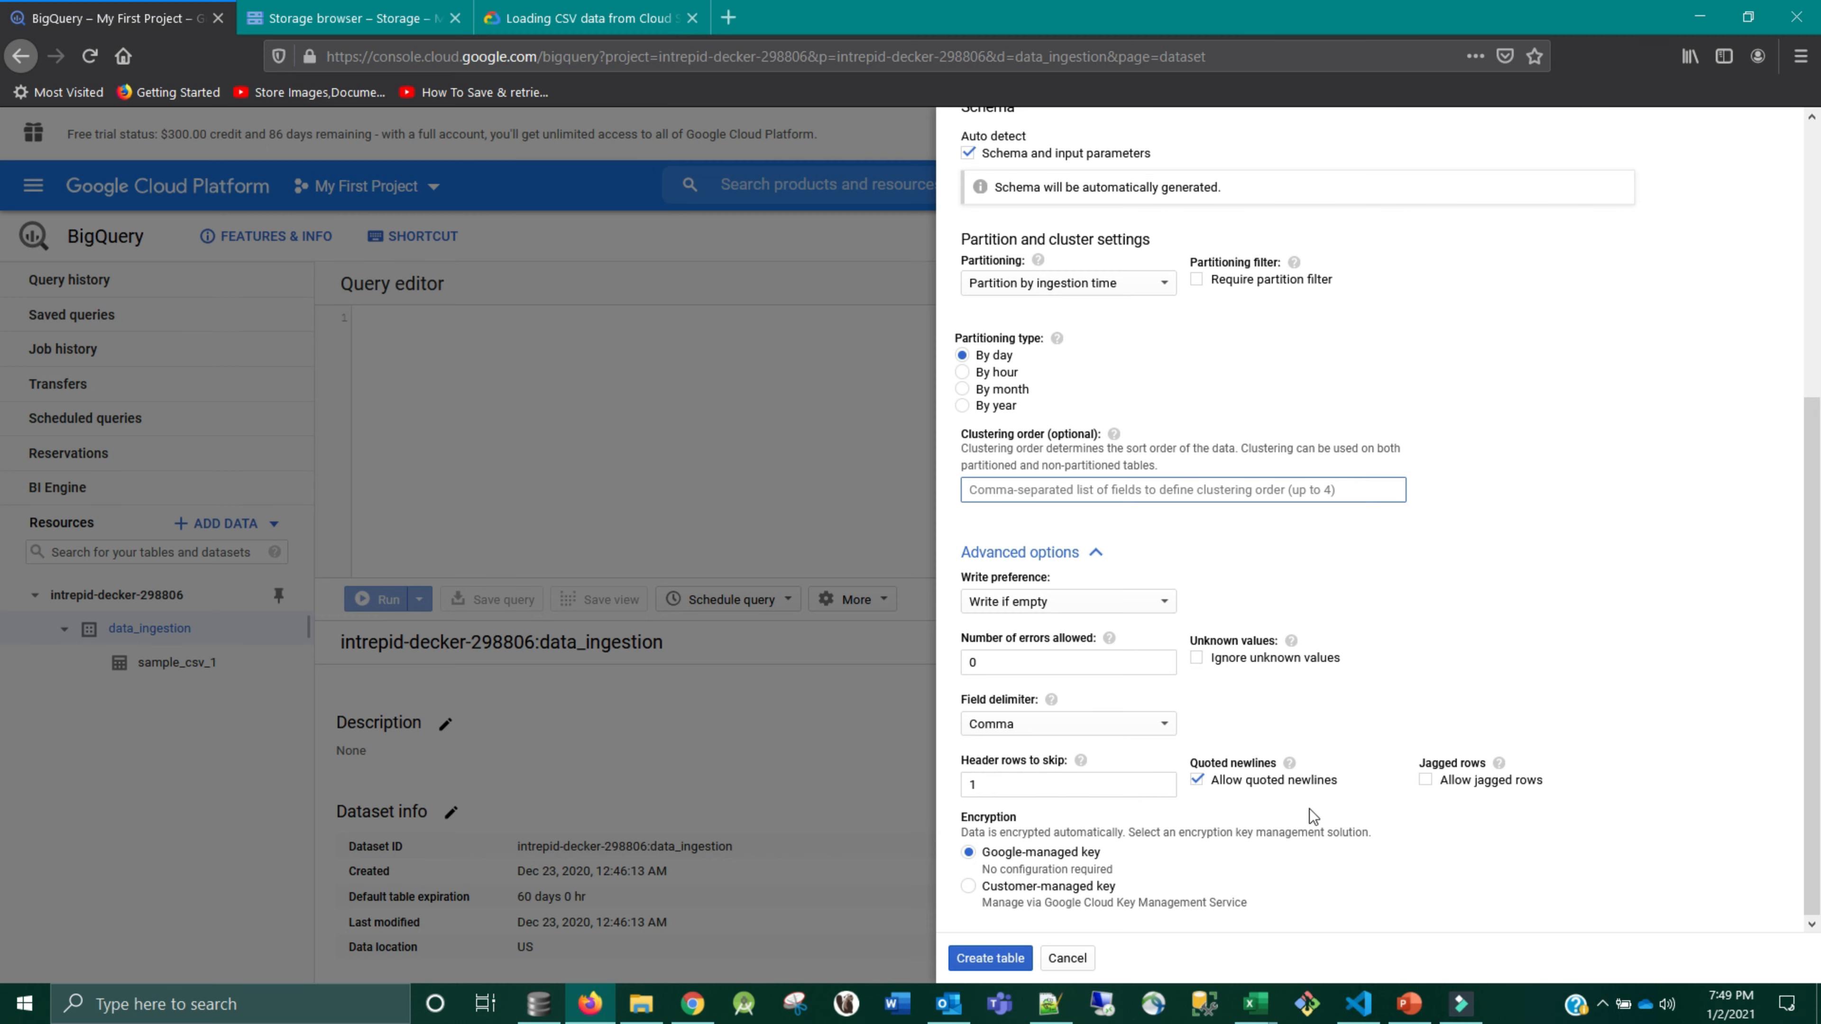
click(1426, 781)
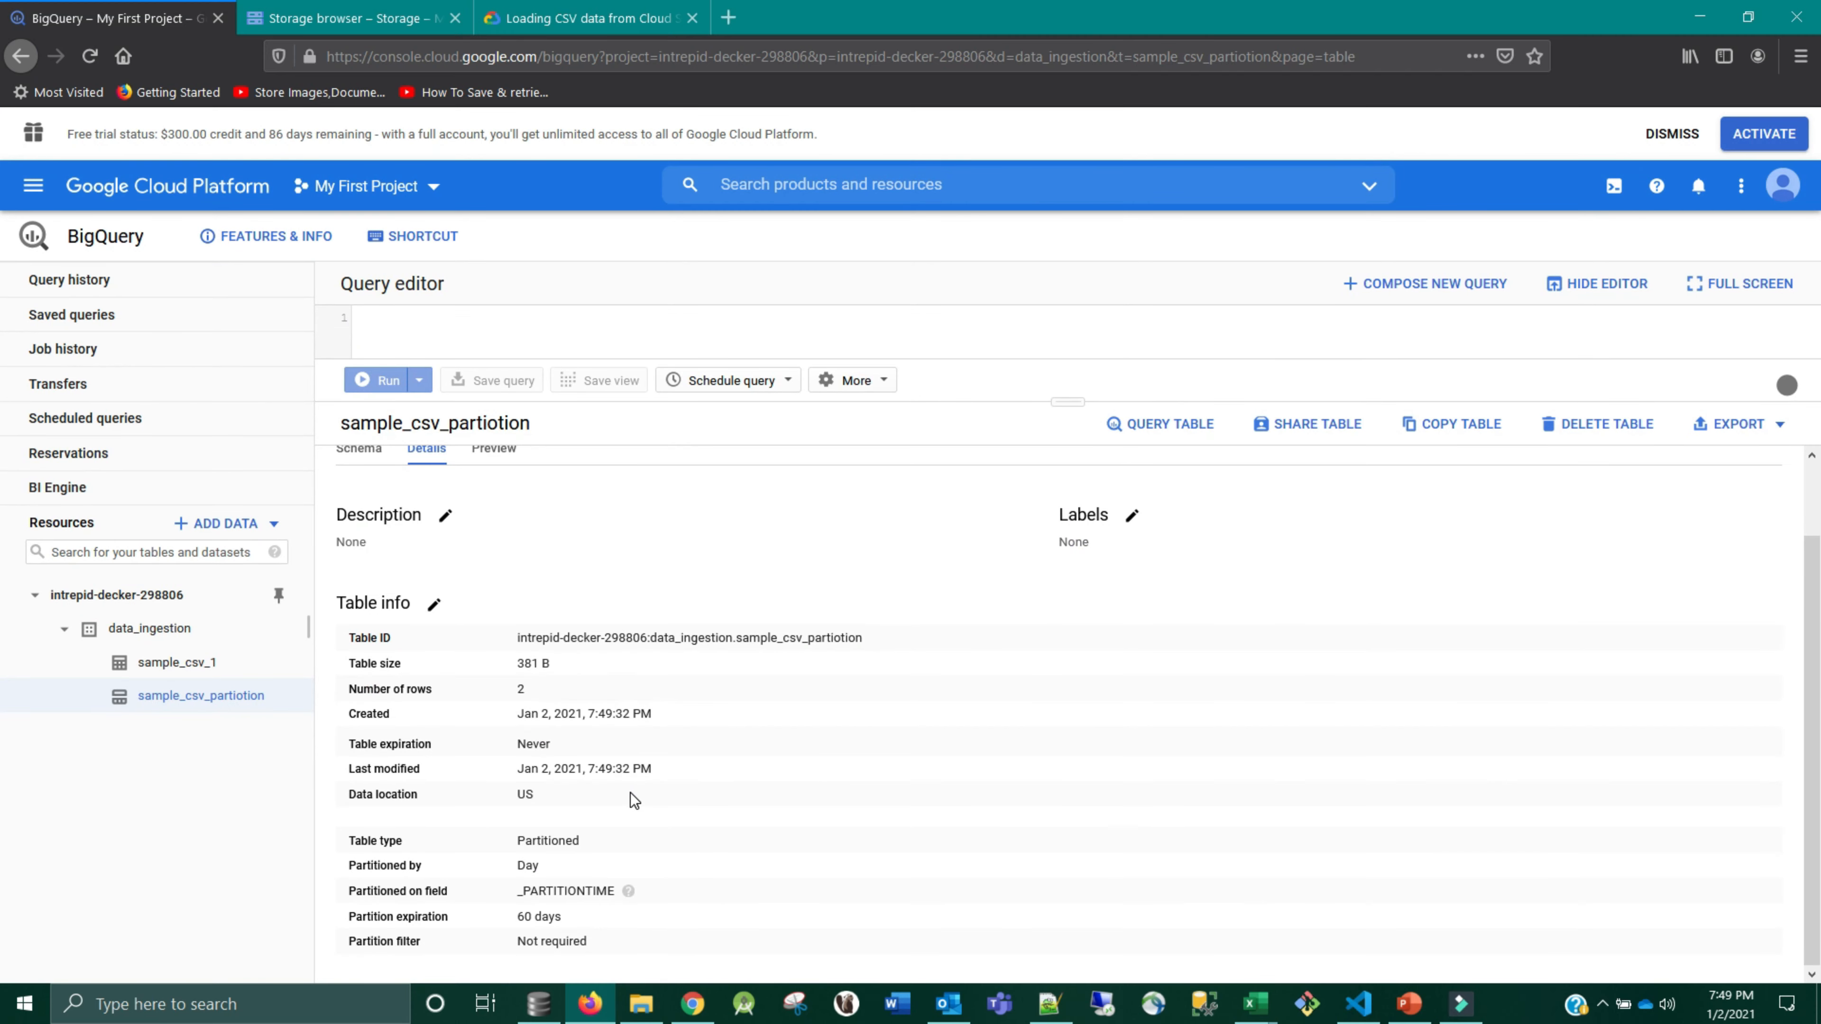
- Examine the table type, partitioning unit, partition field, expiration and filter in the details of sample_csv_partiotion
double_click(542, 844)
double_click(526, 866)
drag(517, 892, 615, 893)
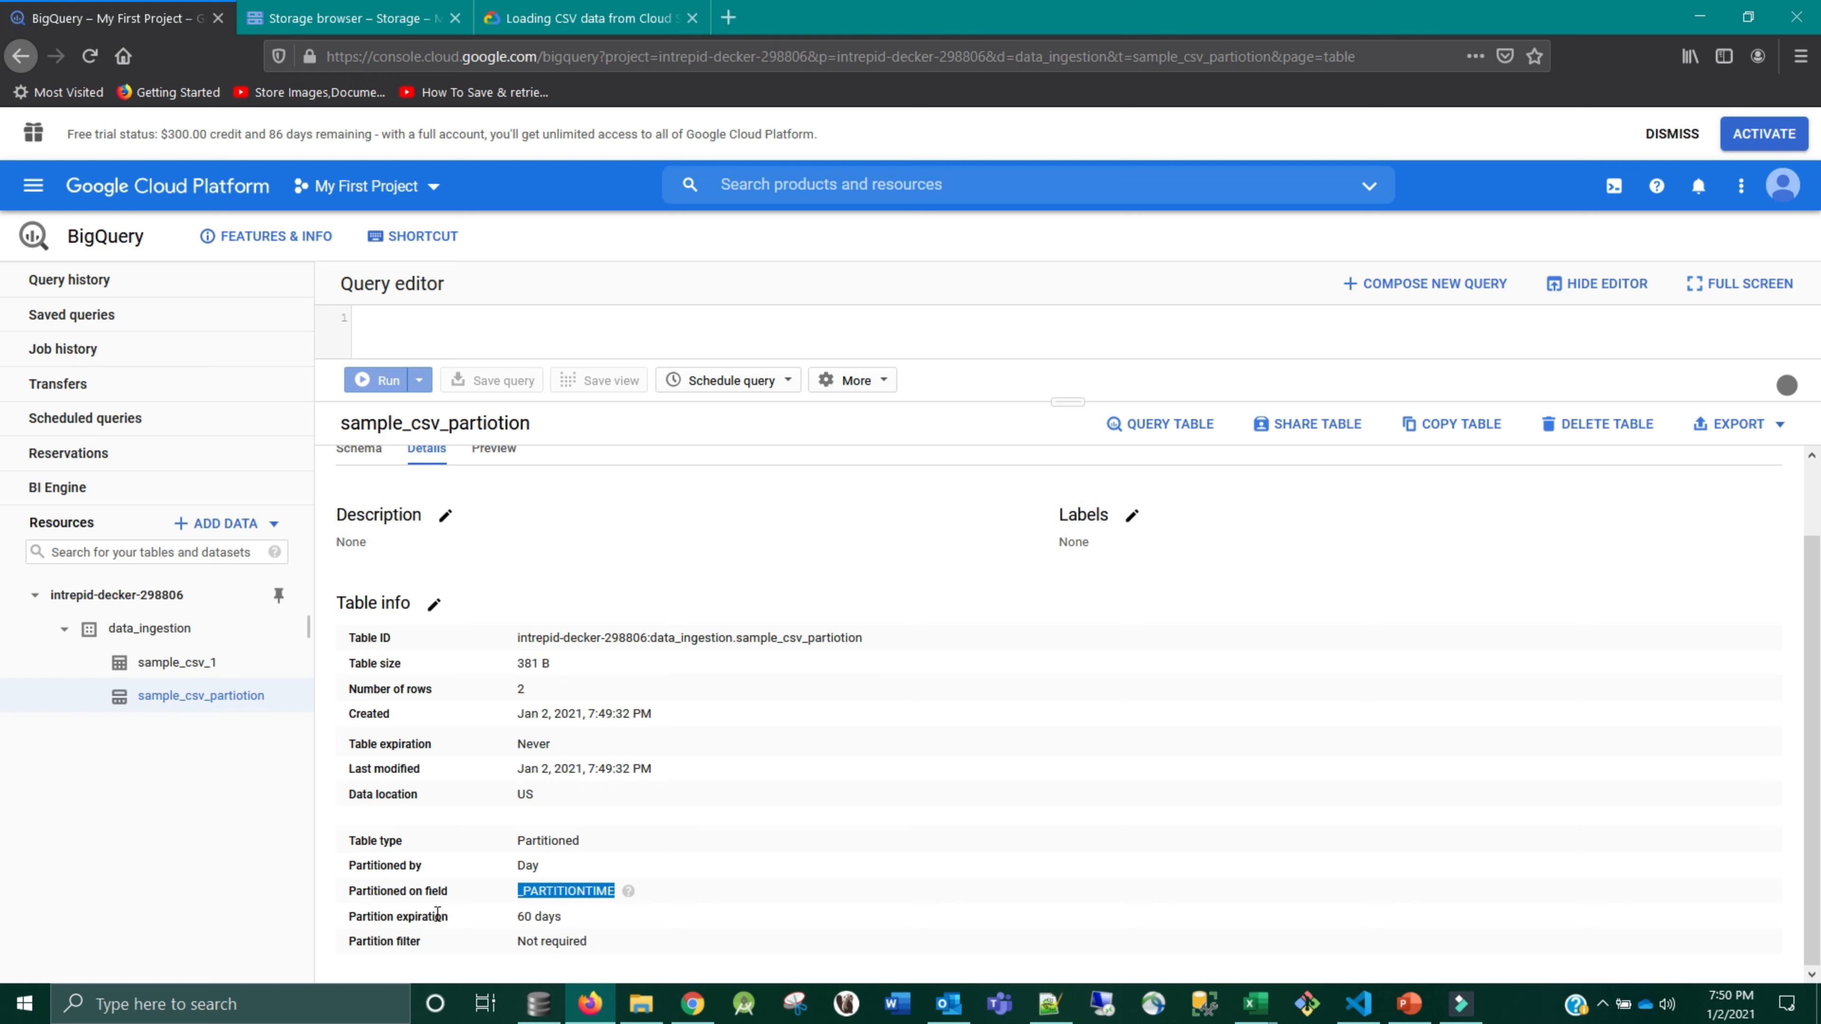
click(517, 917)
drag(517, 916, 587, 924)
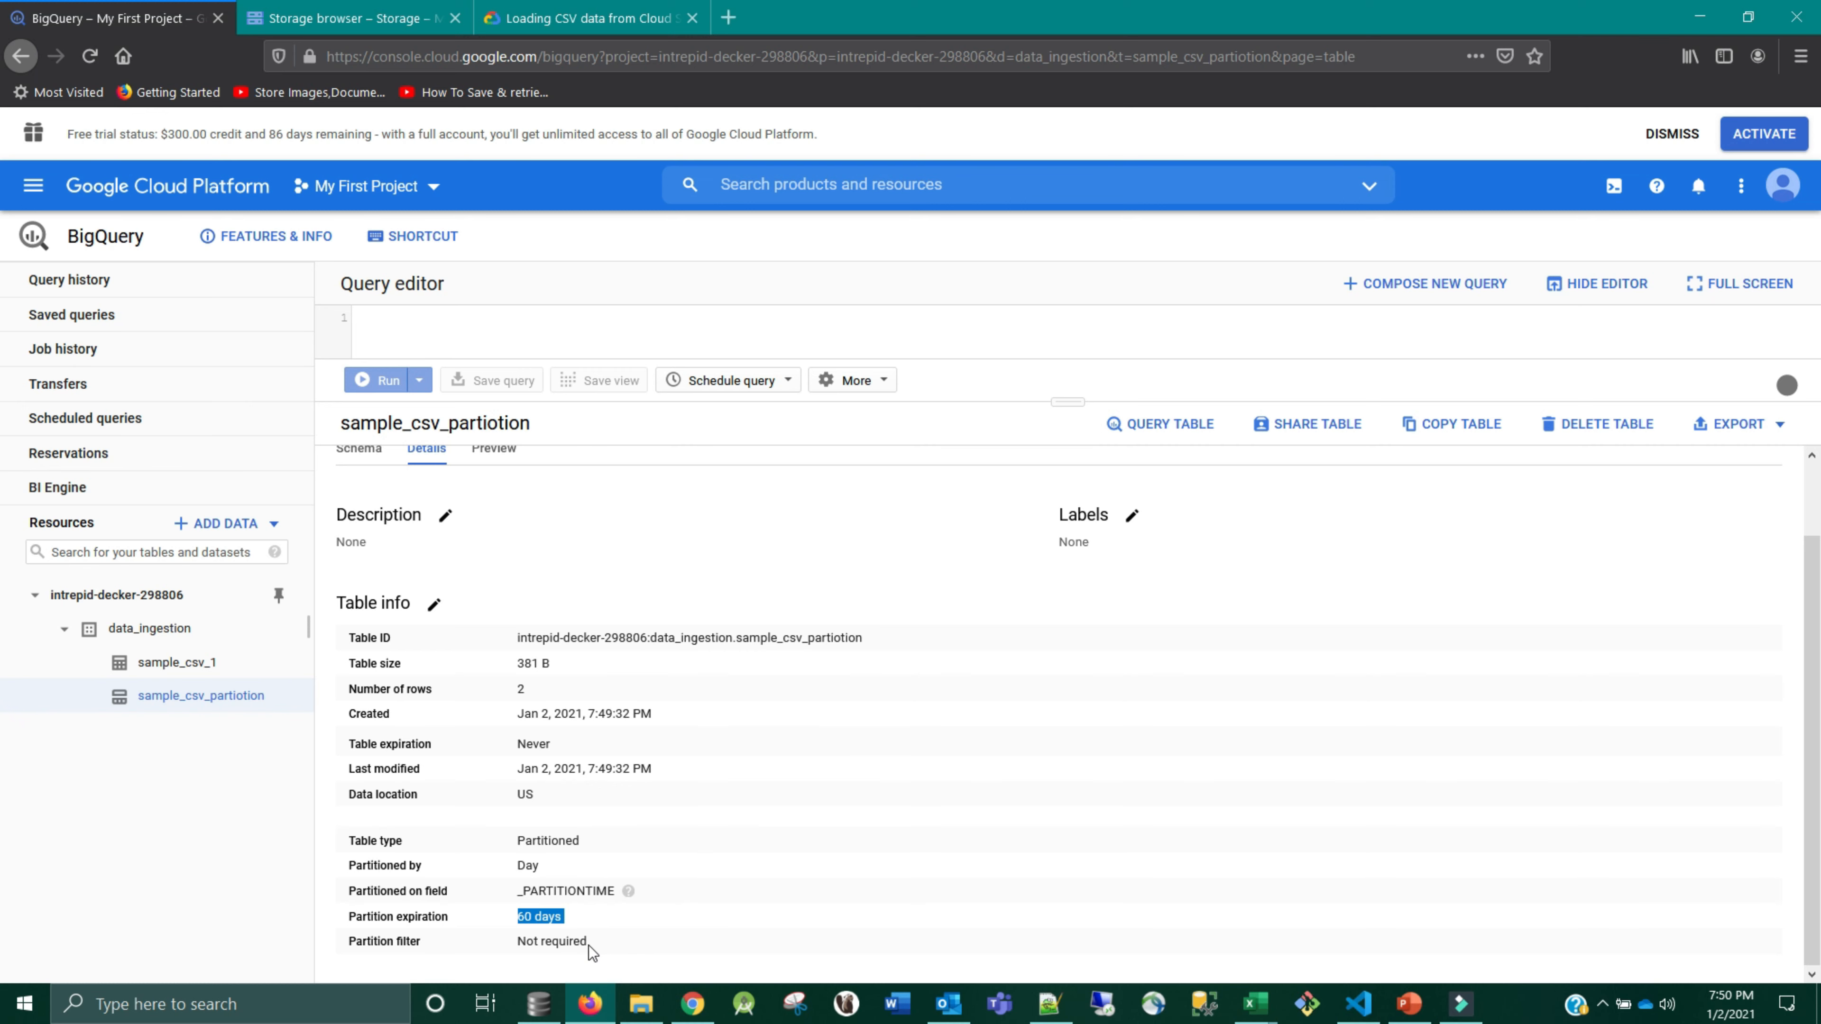
drag(1098, 402, 1098, 521)
scroll(581, 952, down, 3)
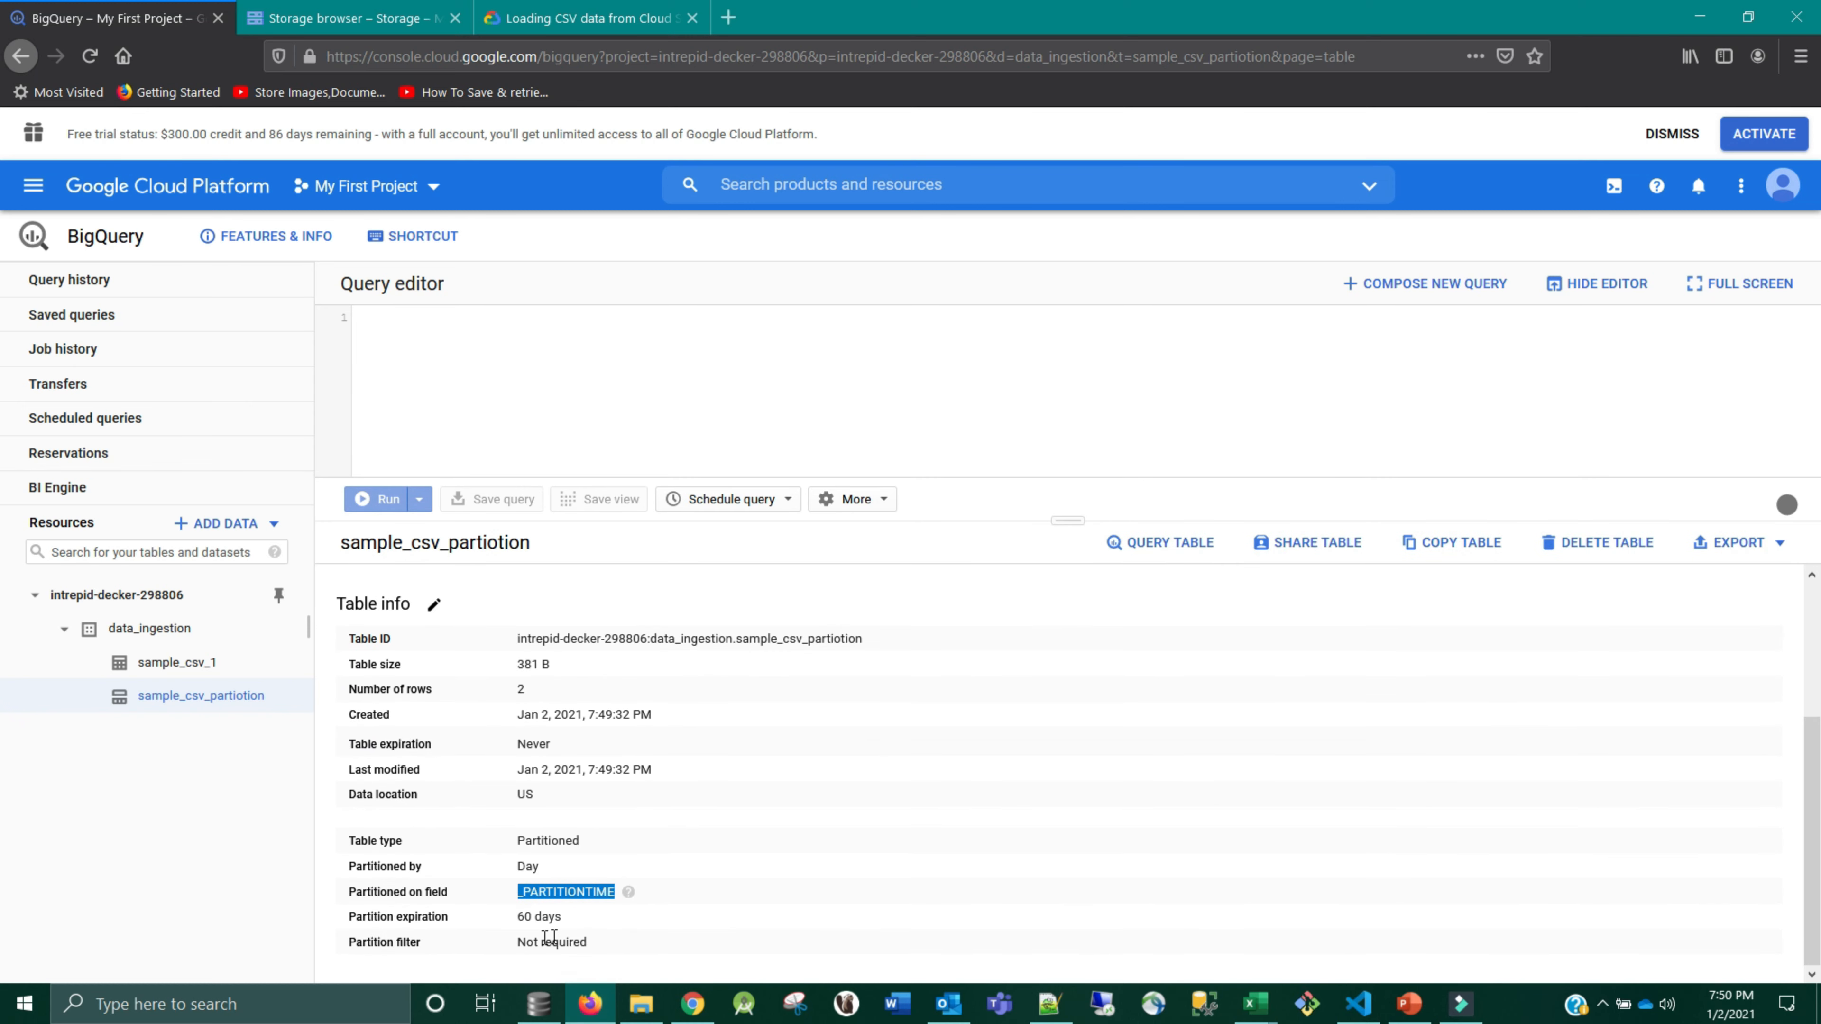
drag(516, 943, 593, 947)
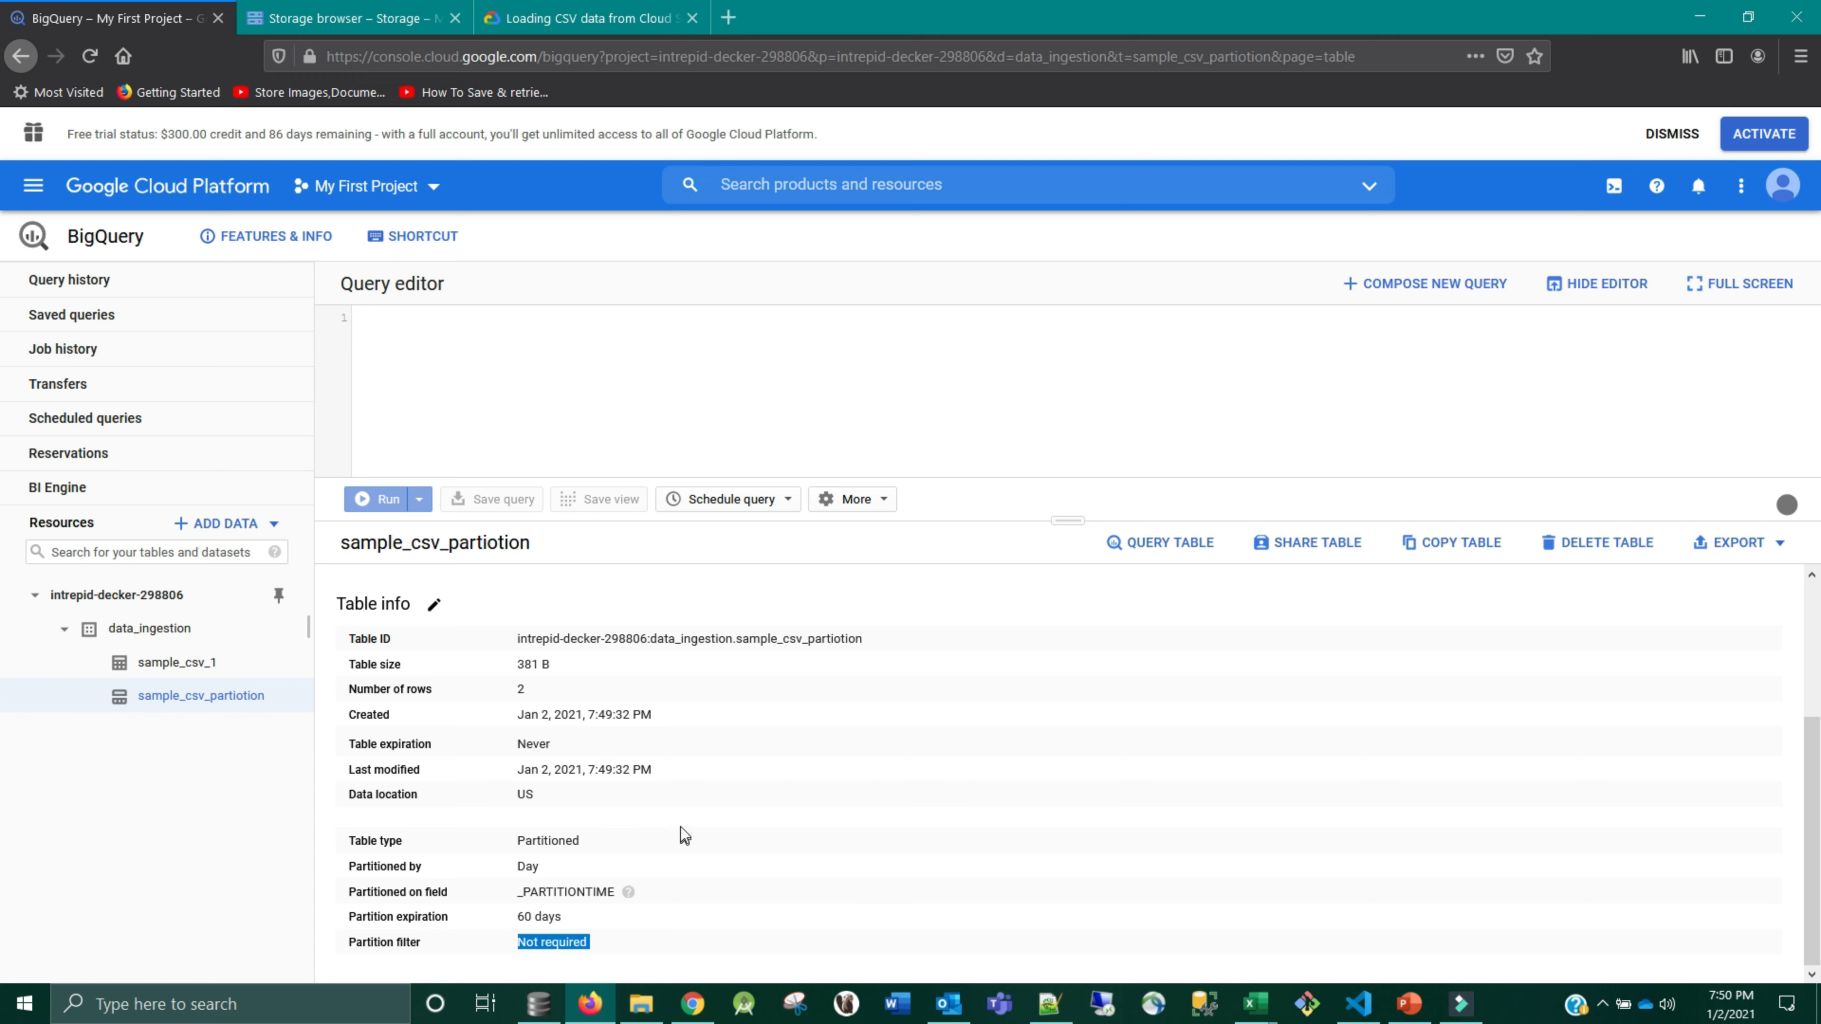
double_click(543, 896)
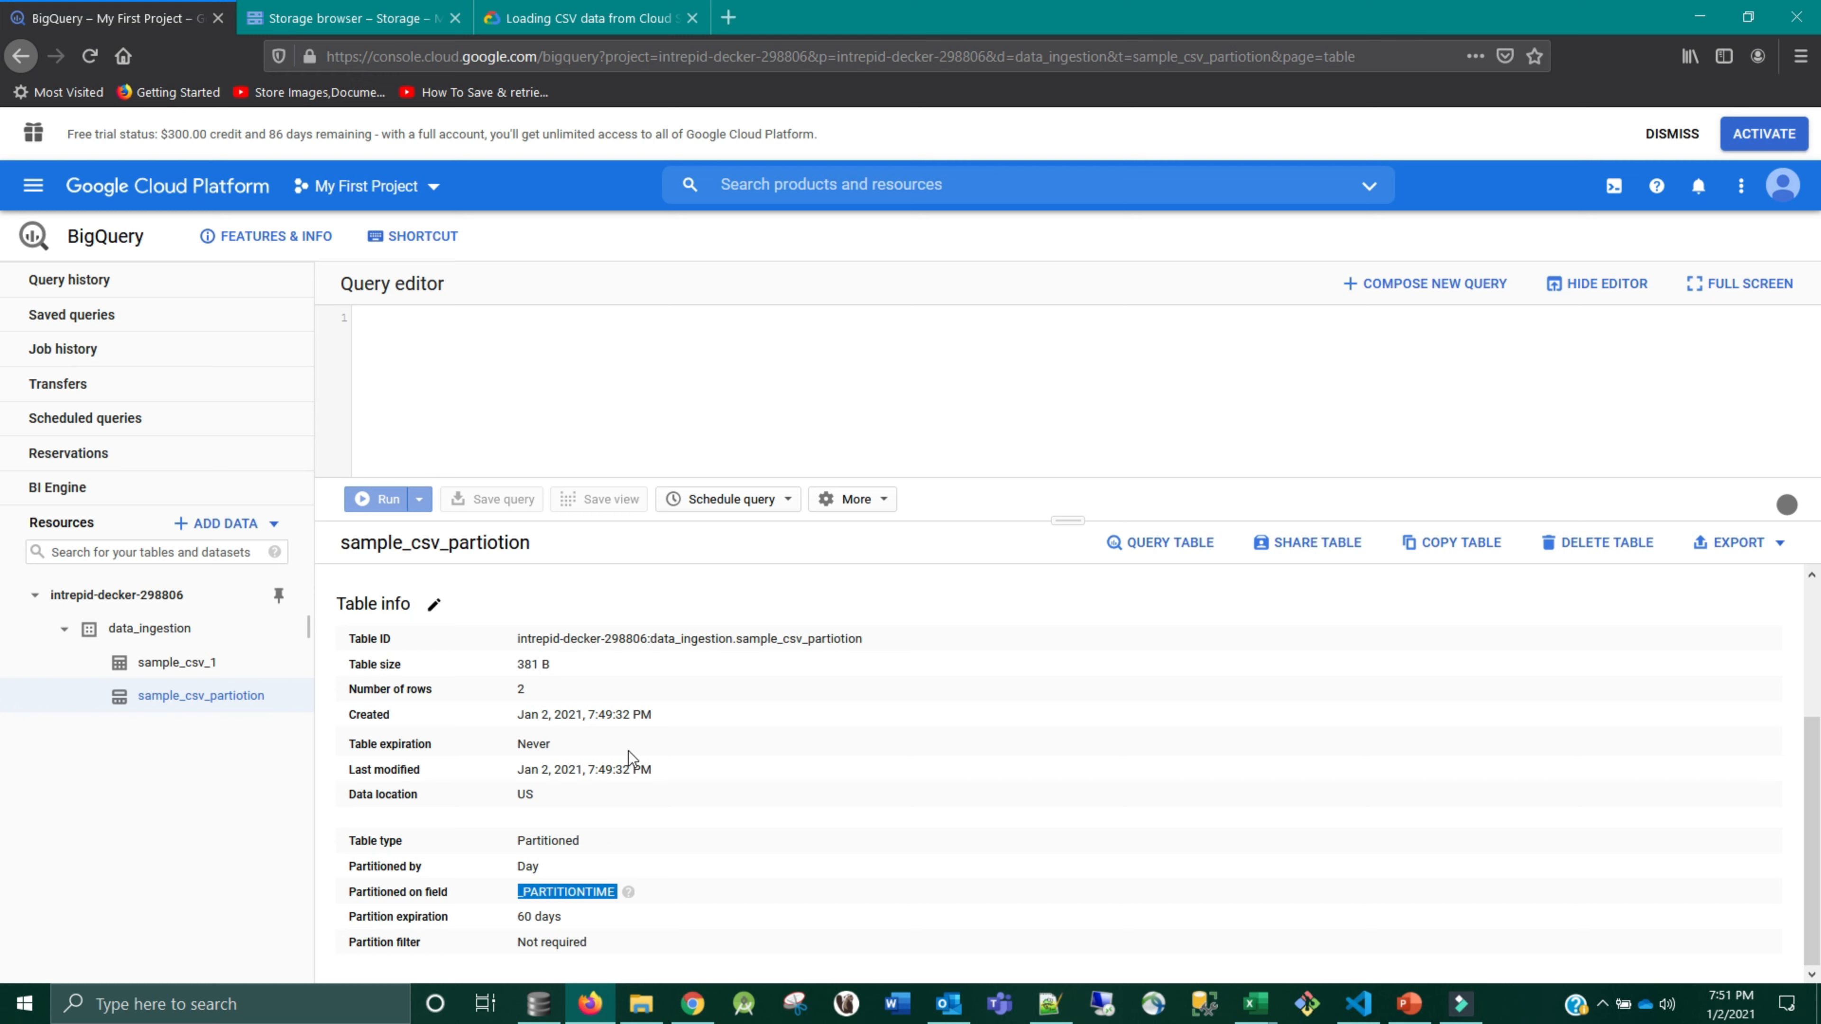
click(485, 388)
key(alt+Tab)
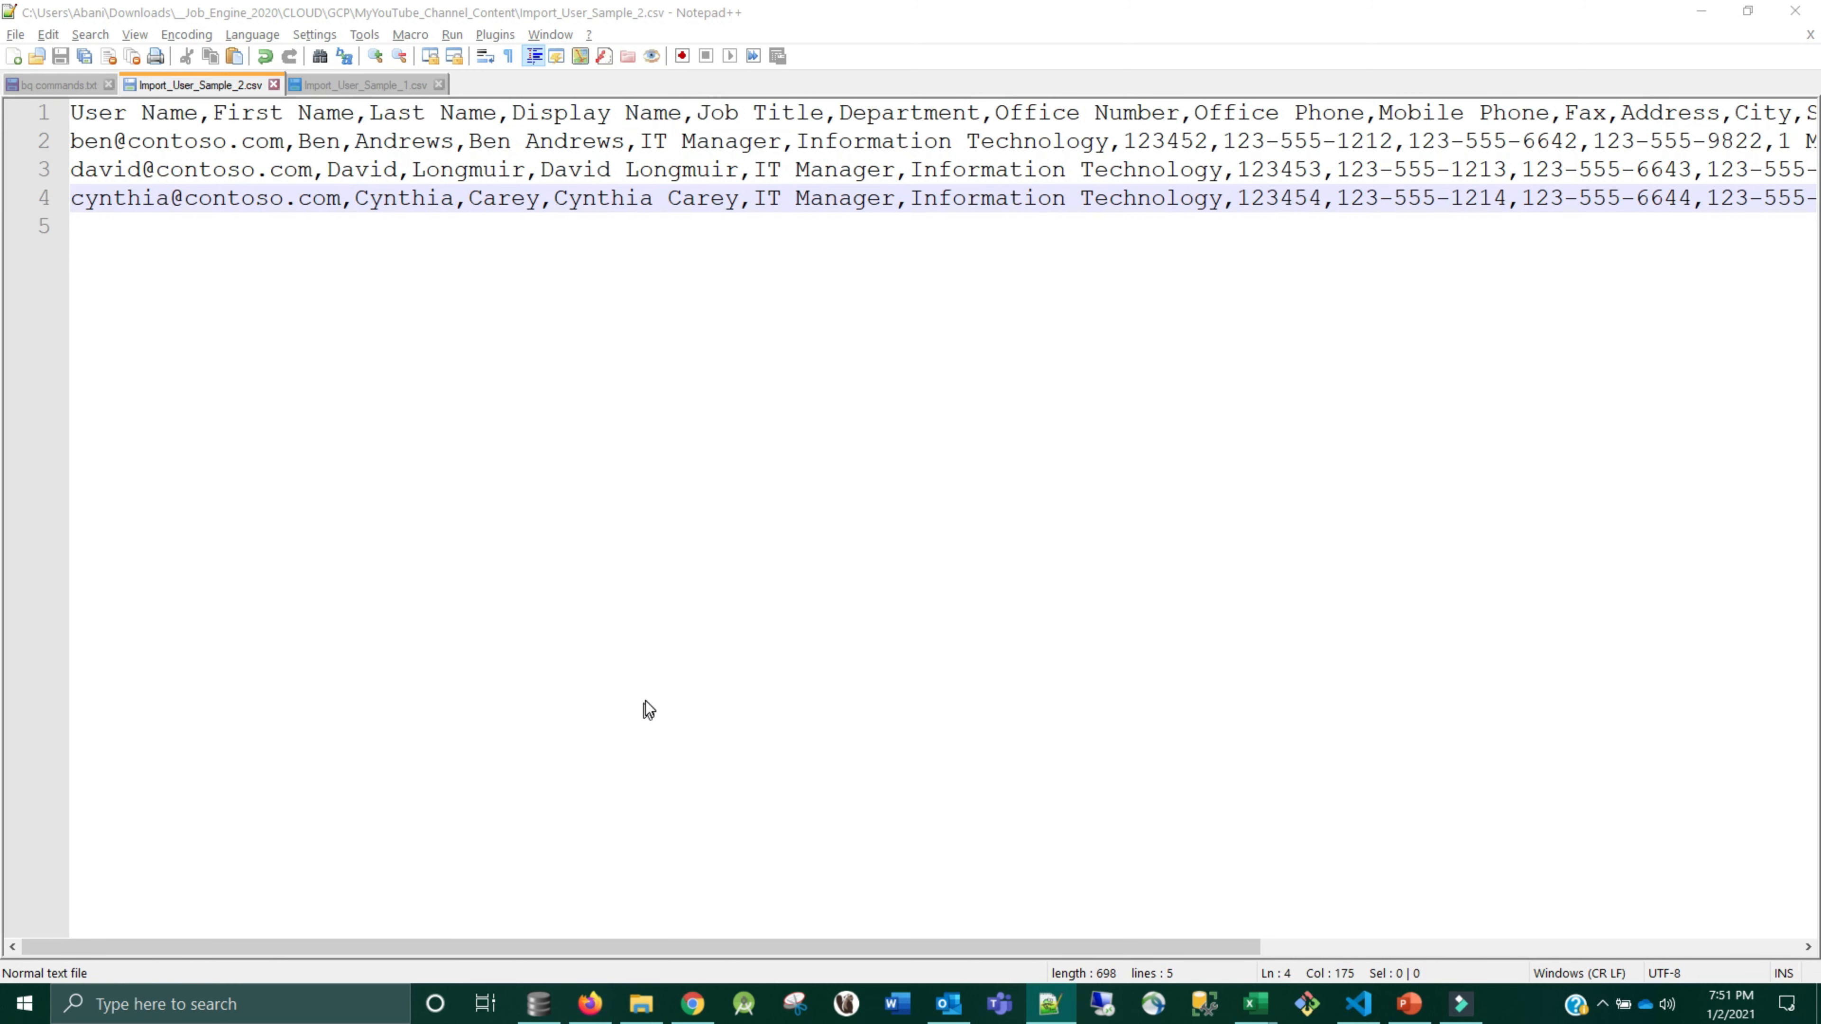
key(alt+Tab)
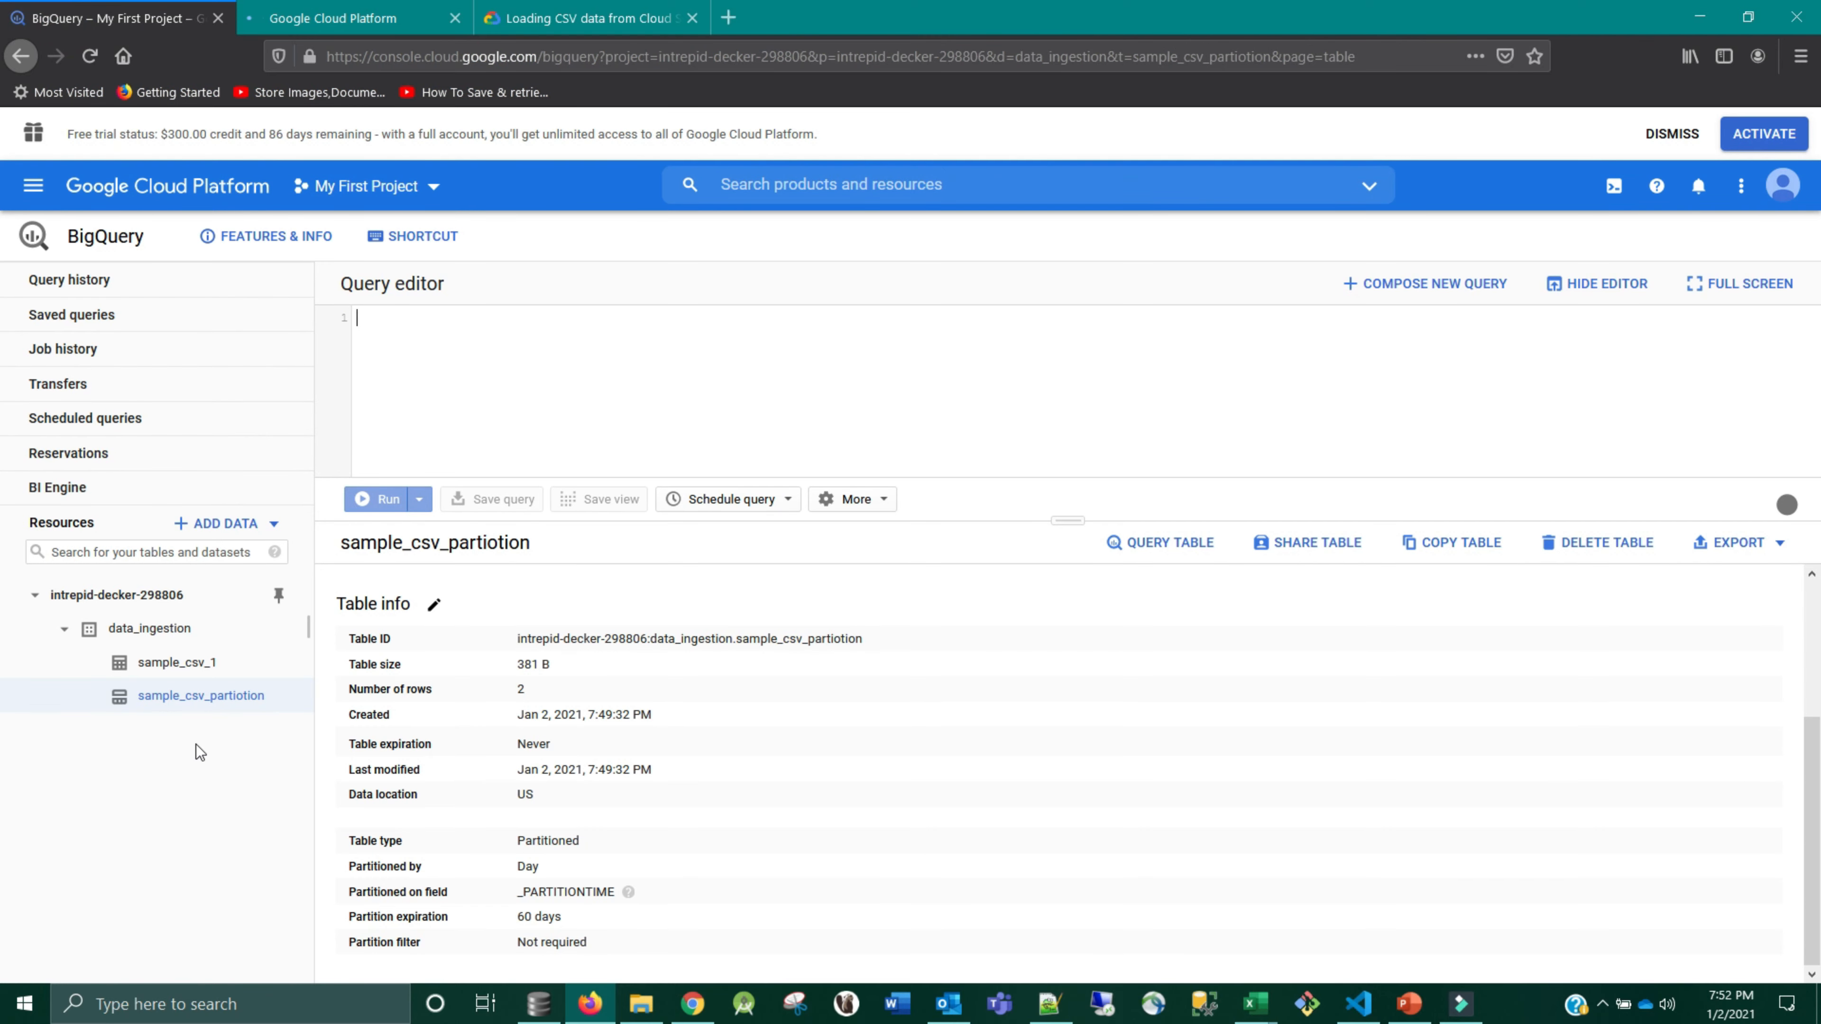
- Start another table in the data_ingestion dataset and set its source to Google Cloud Storage
click(169, 629)
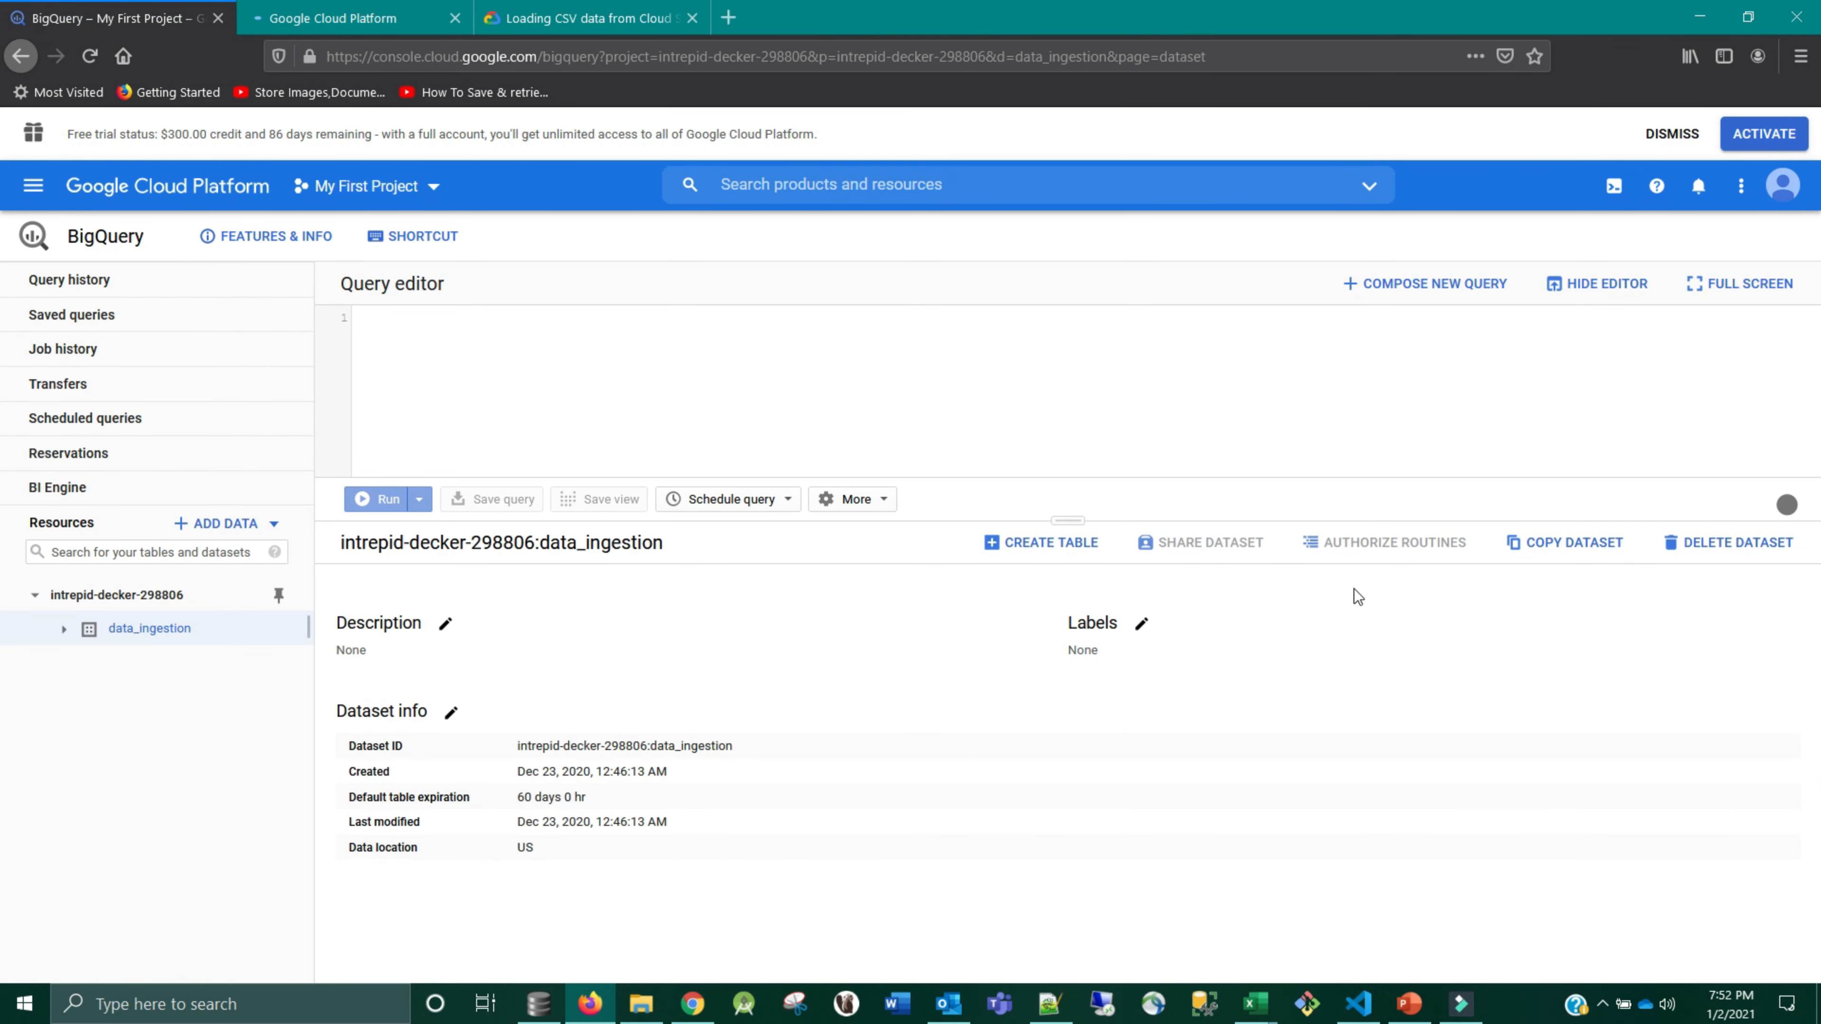
click(1047, 545)
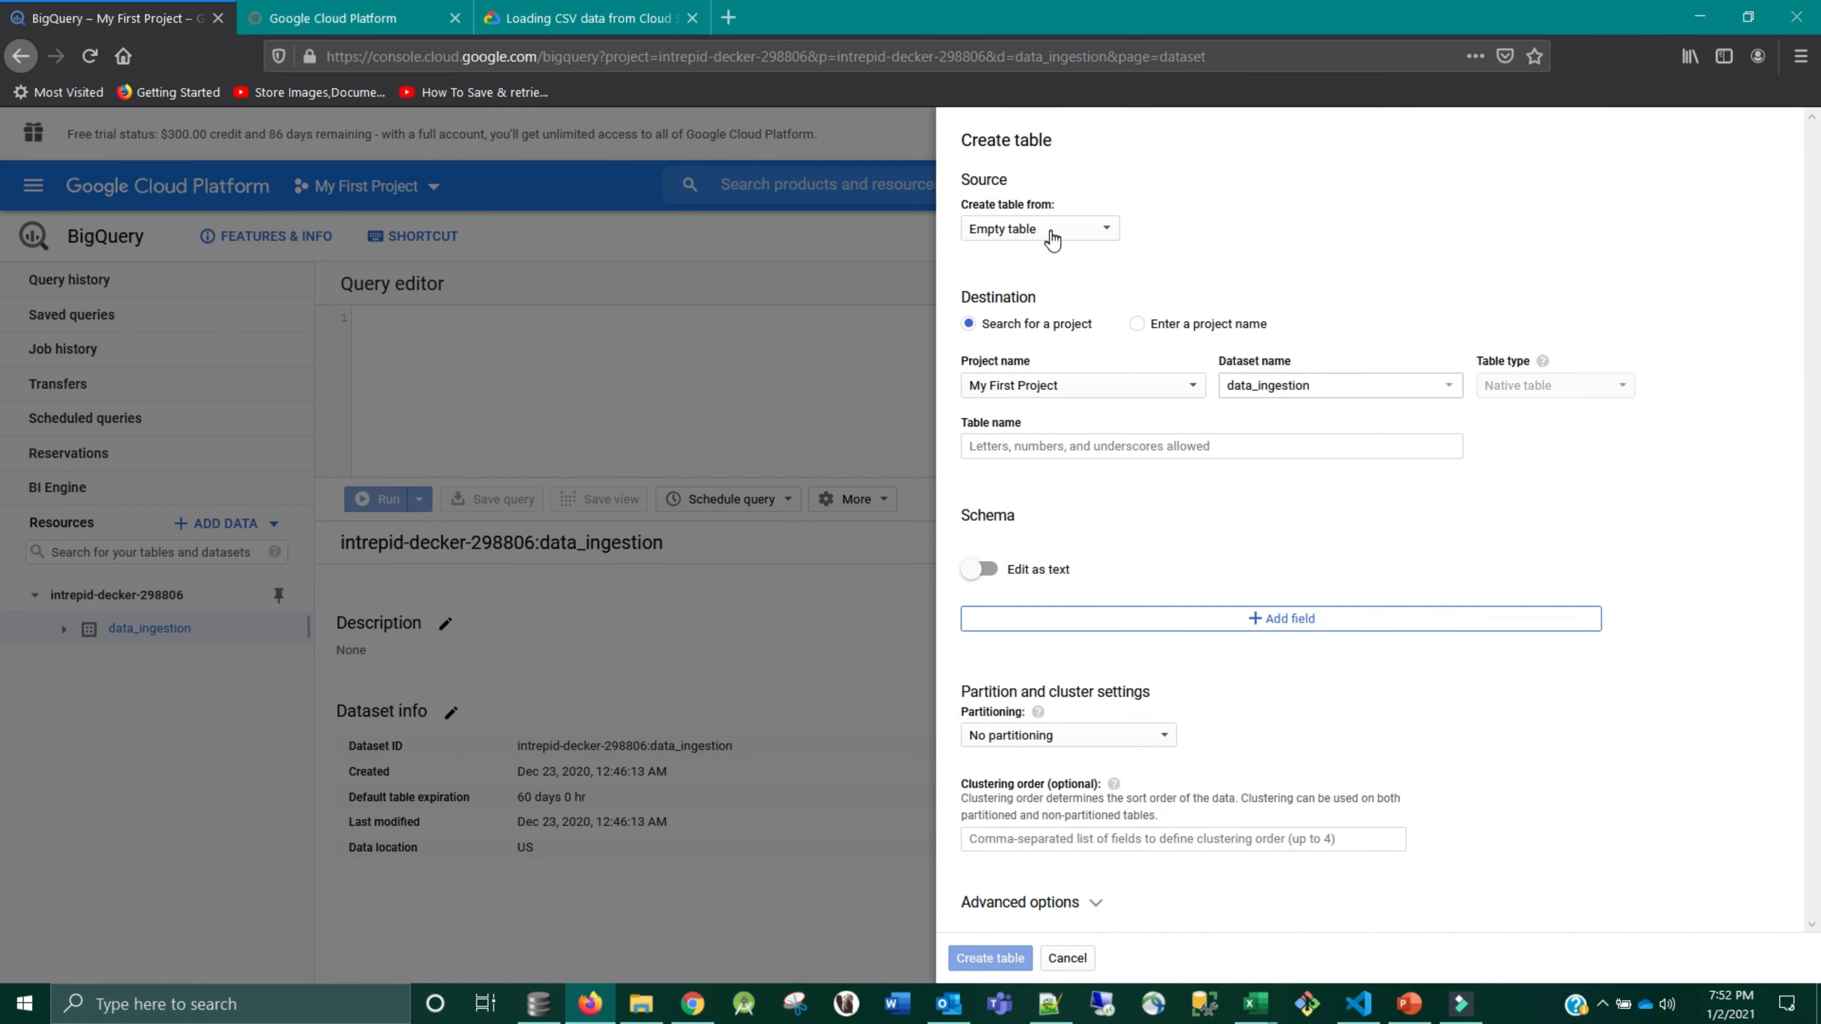
click(1048, 235)
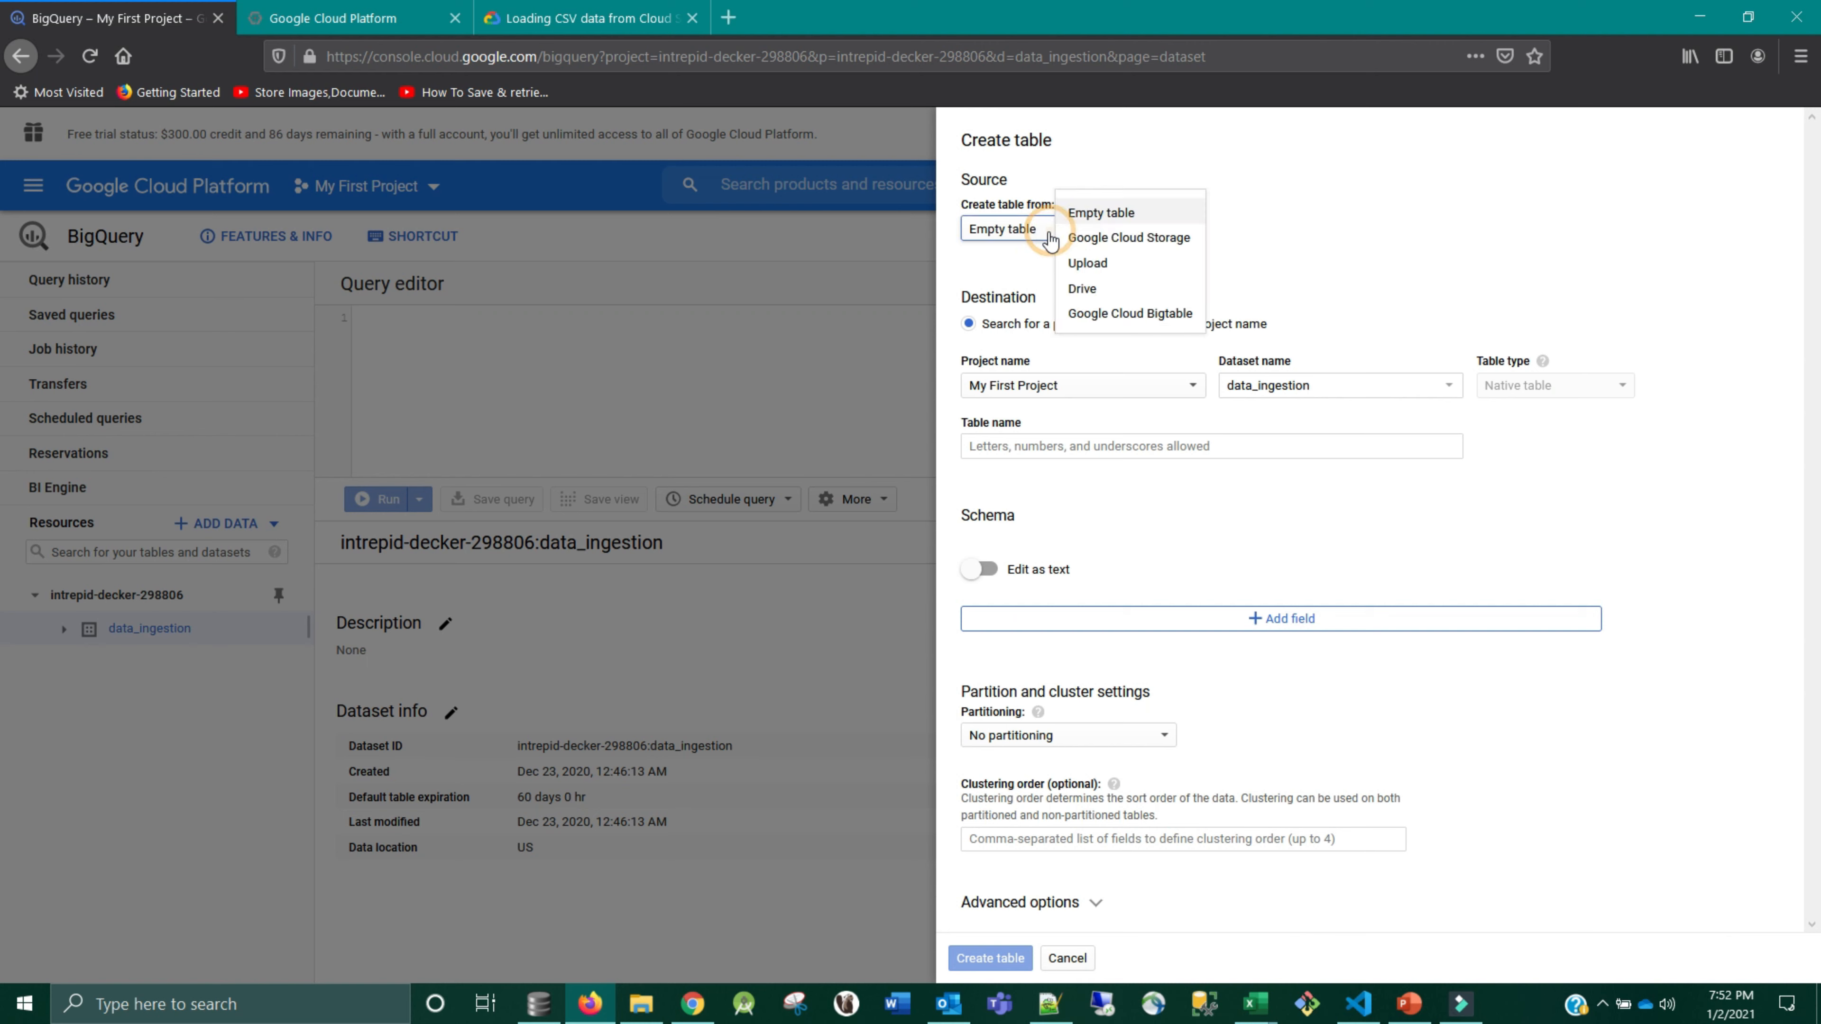
click(1099, 246)
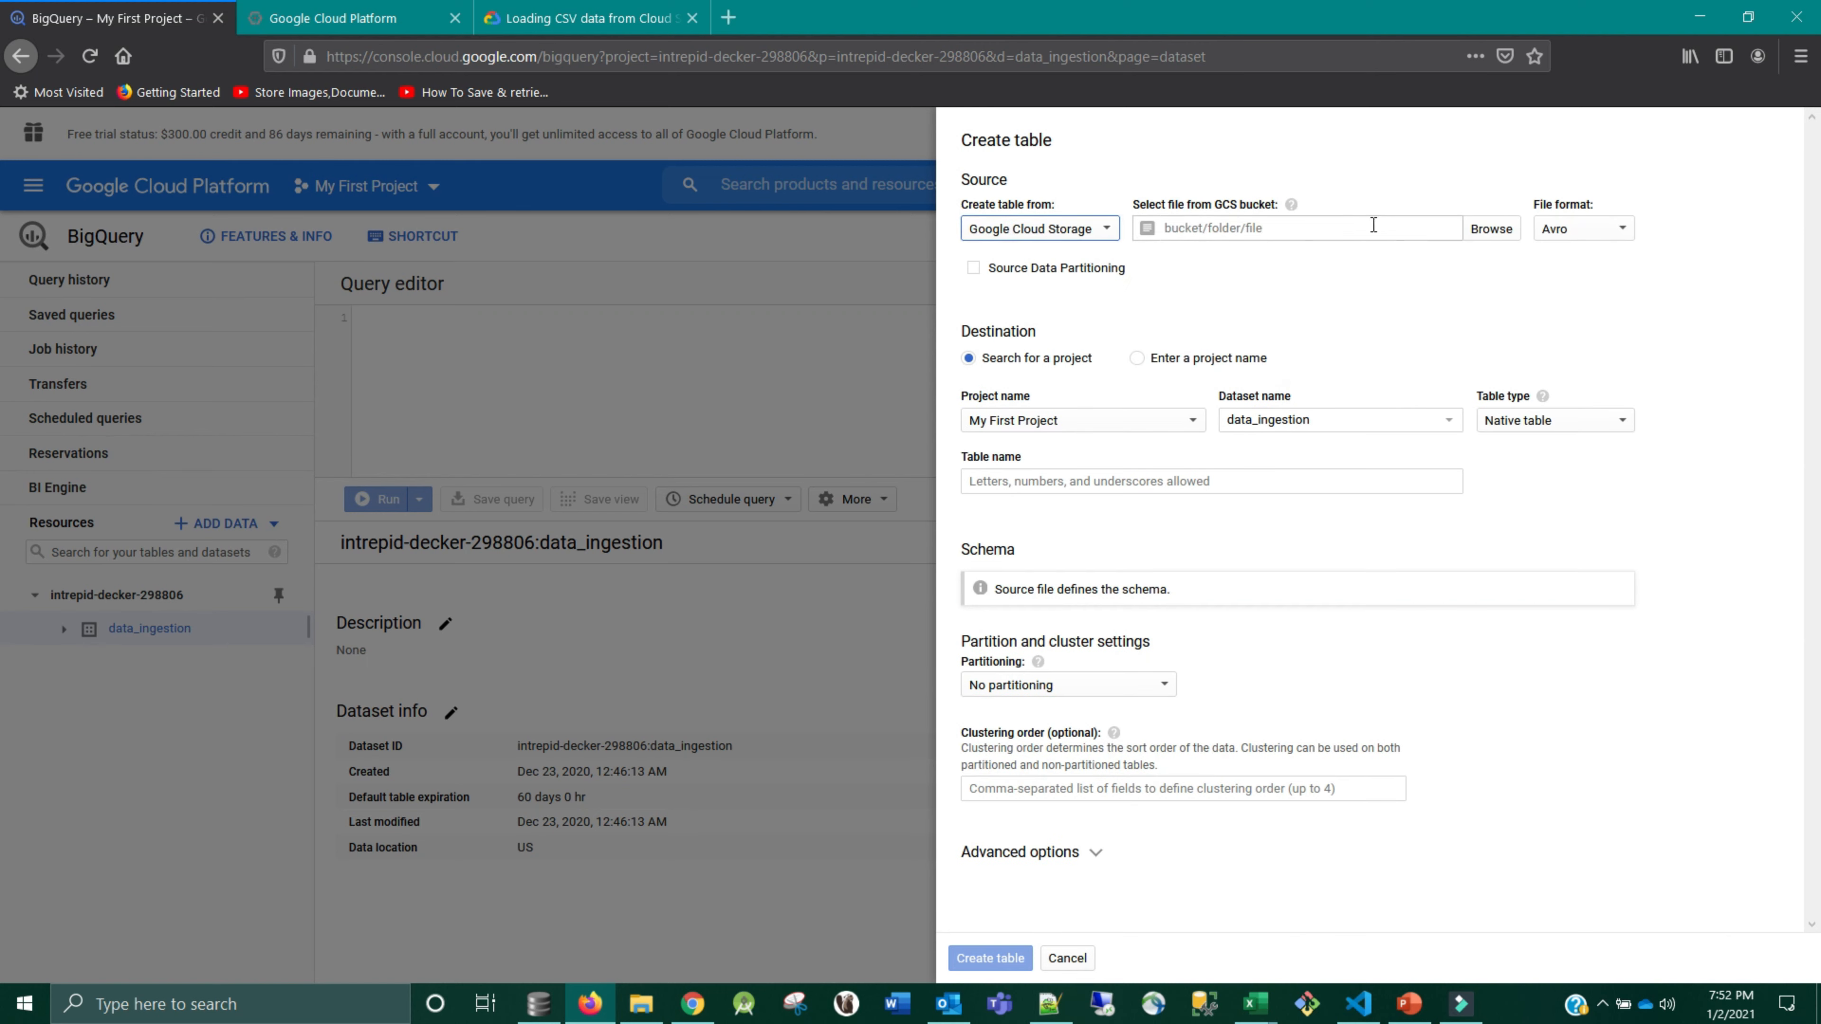
click(1587, 235)
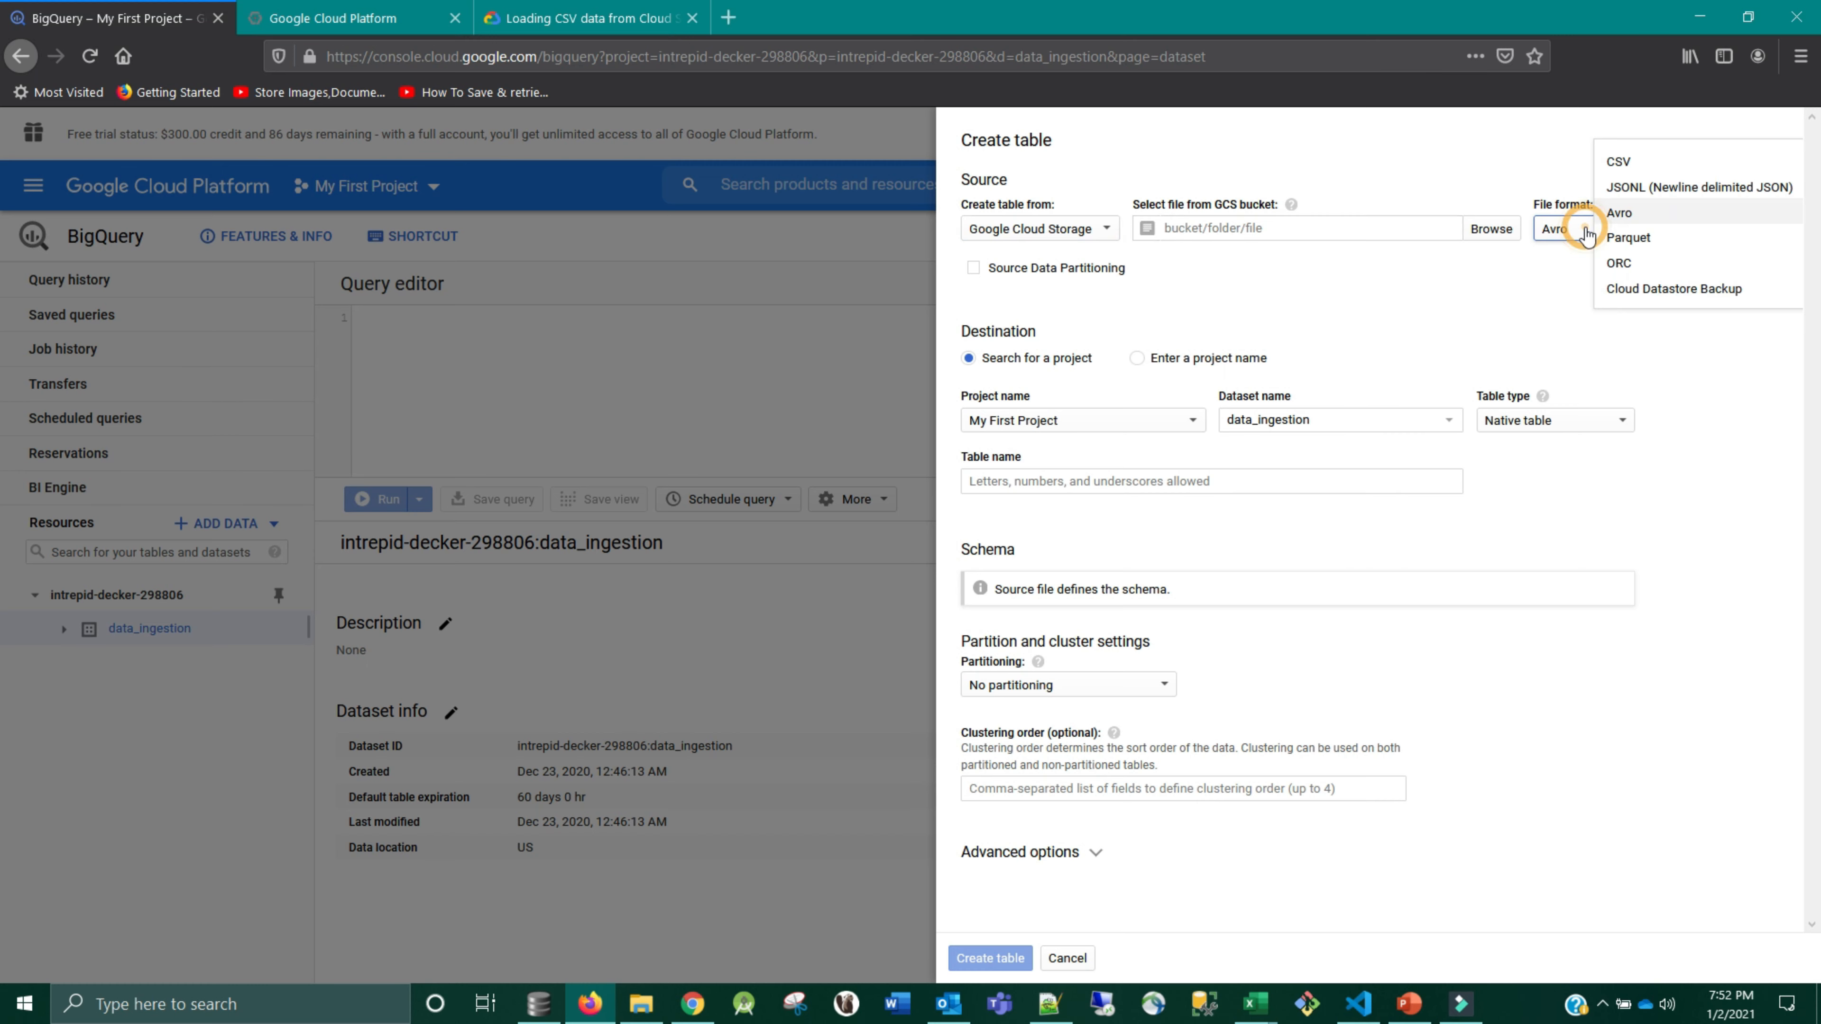
click(1509, 269)
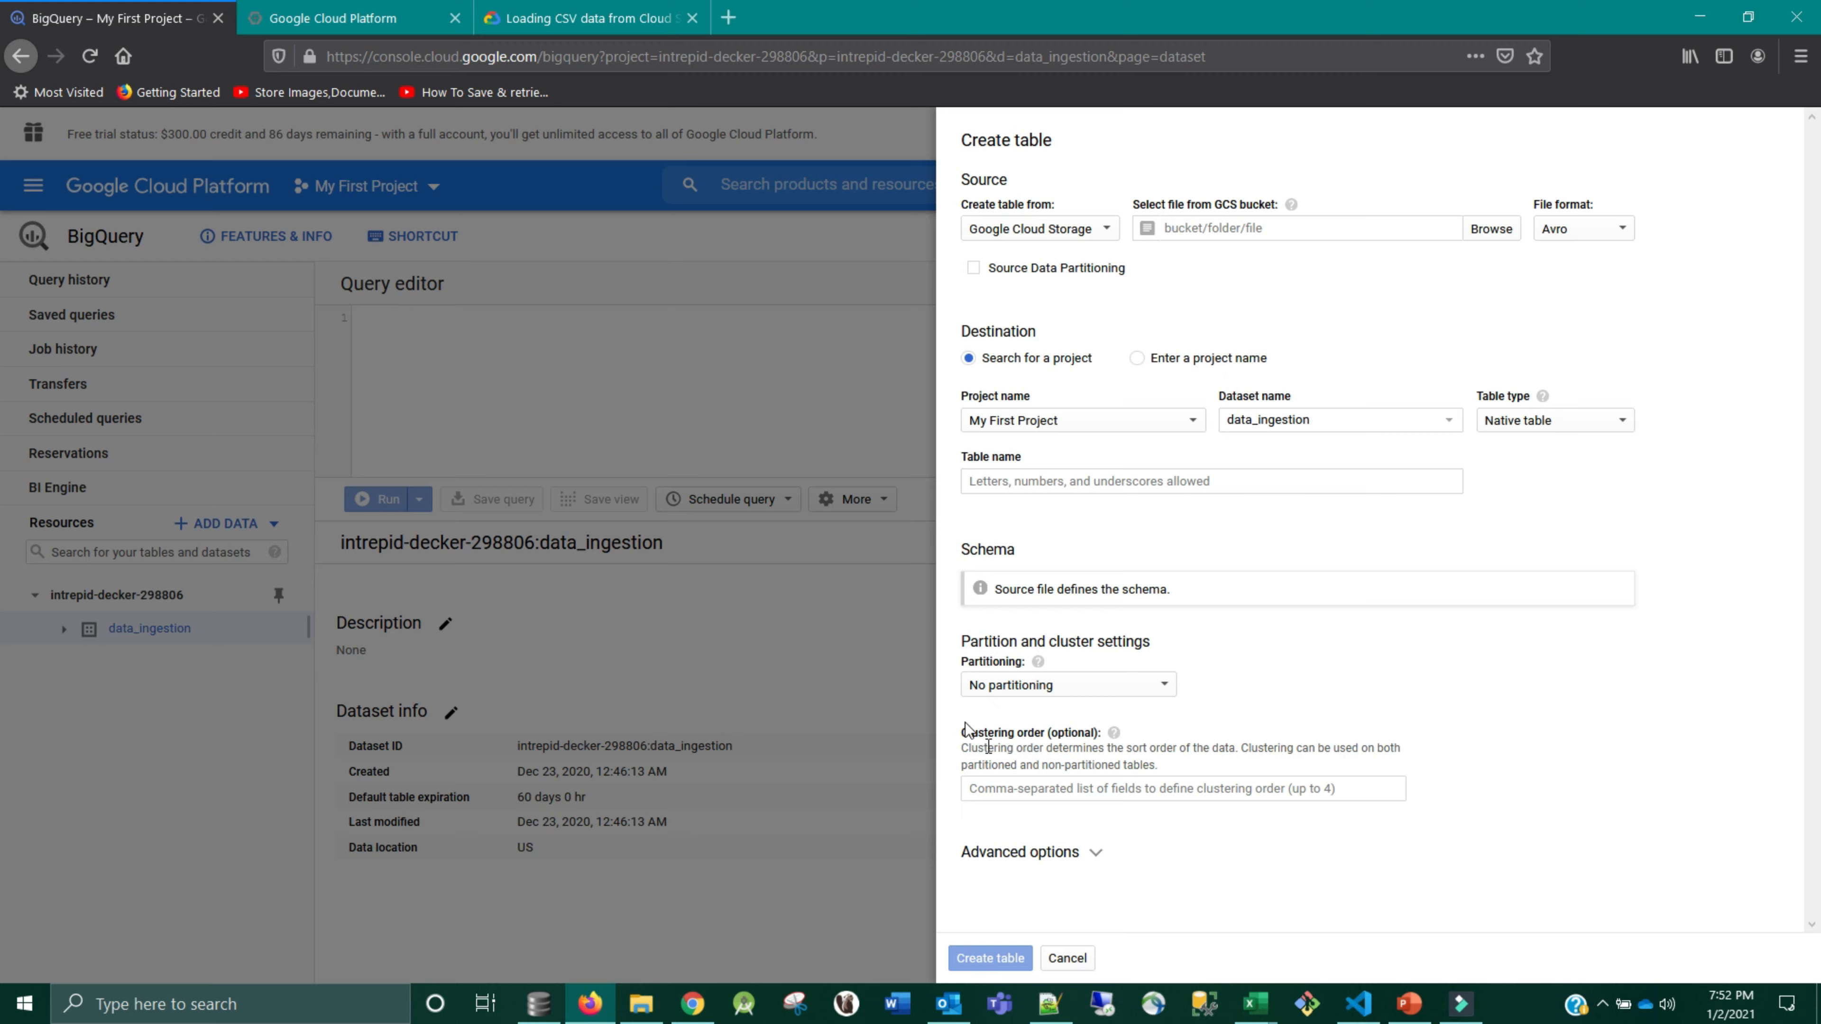
- Switch to the Cloud Storage browser and place the suggested gcloud config set project [PROJECT_ID] command at the Cloud Shell prompt
click(316, 18)
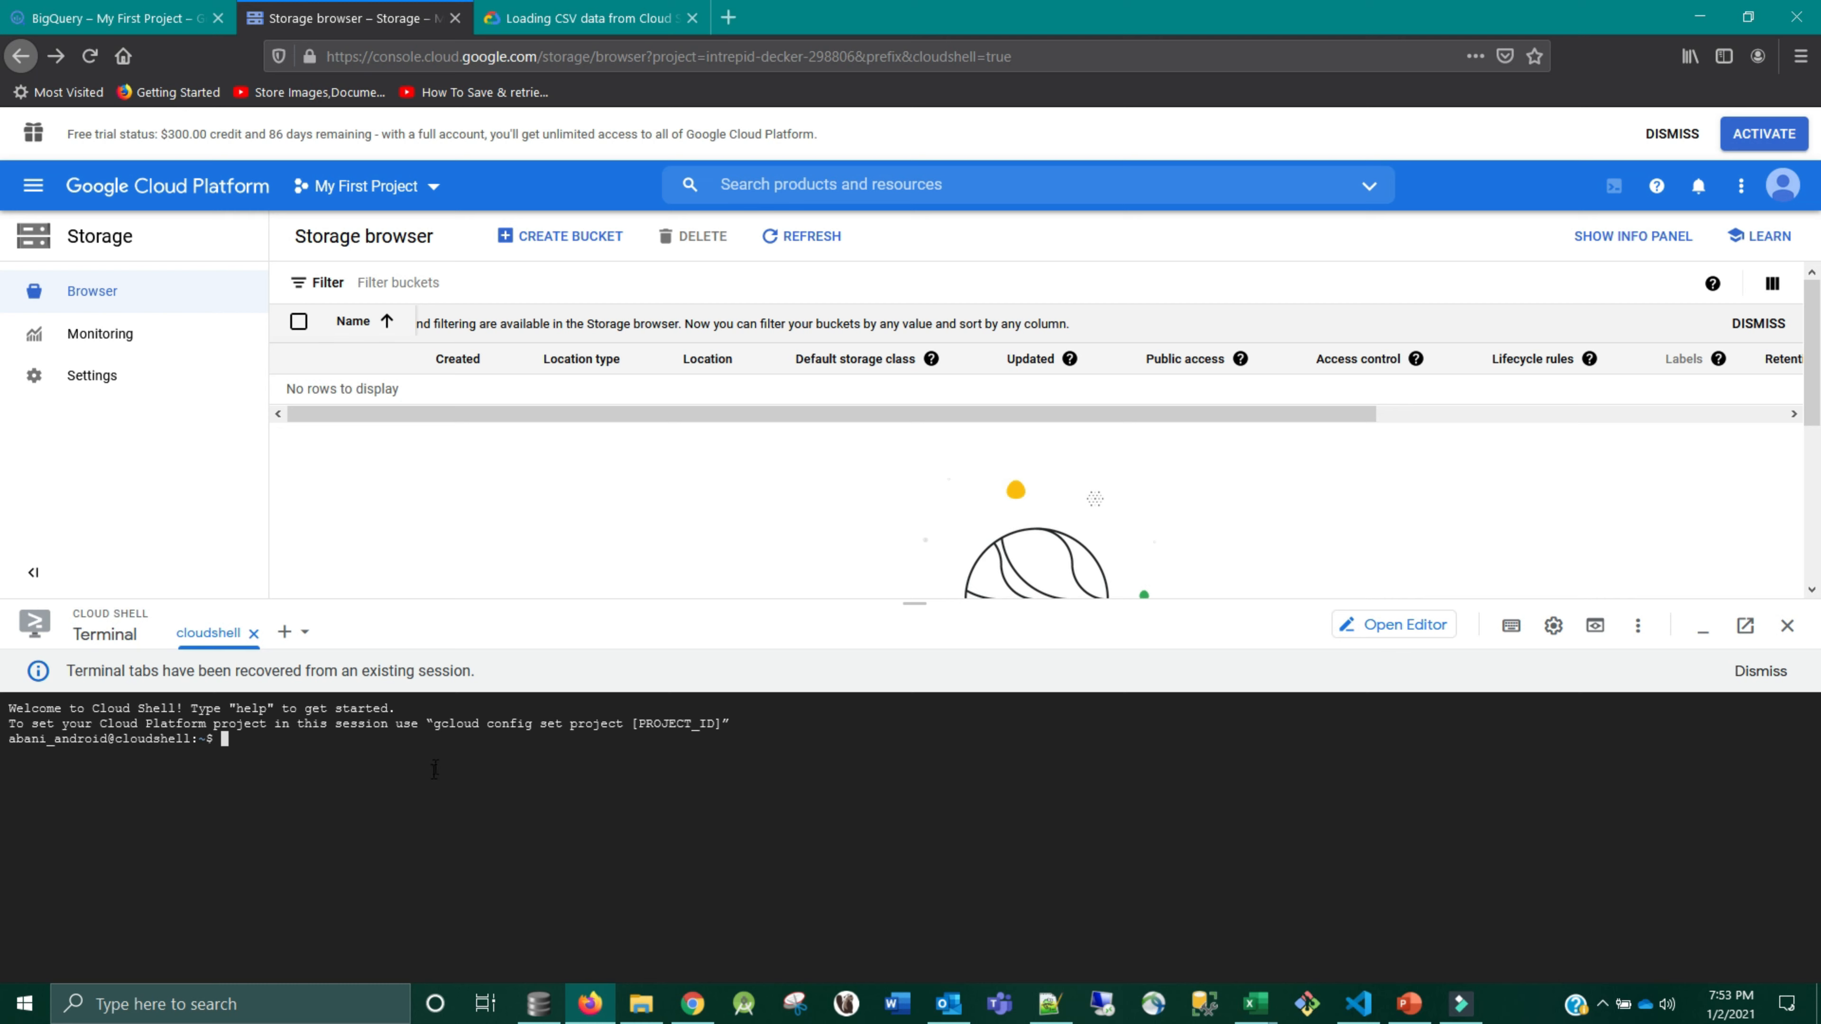
drag(434, 730, 722, 726)
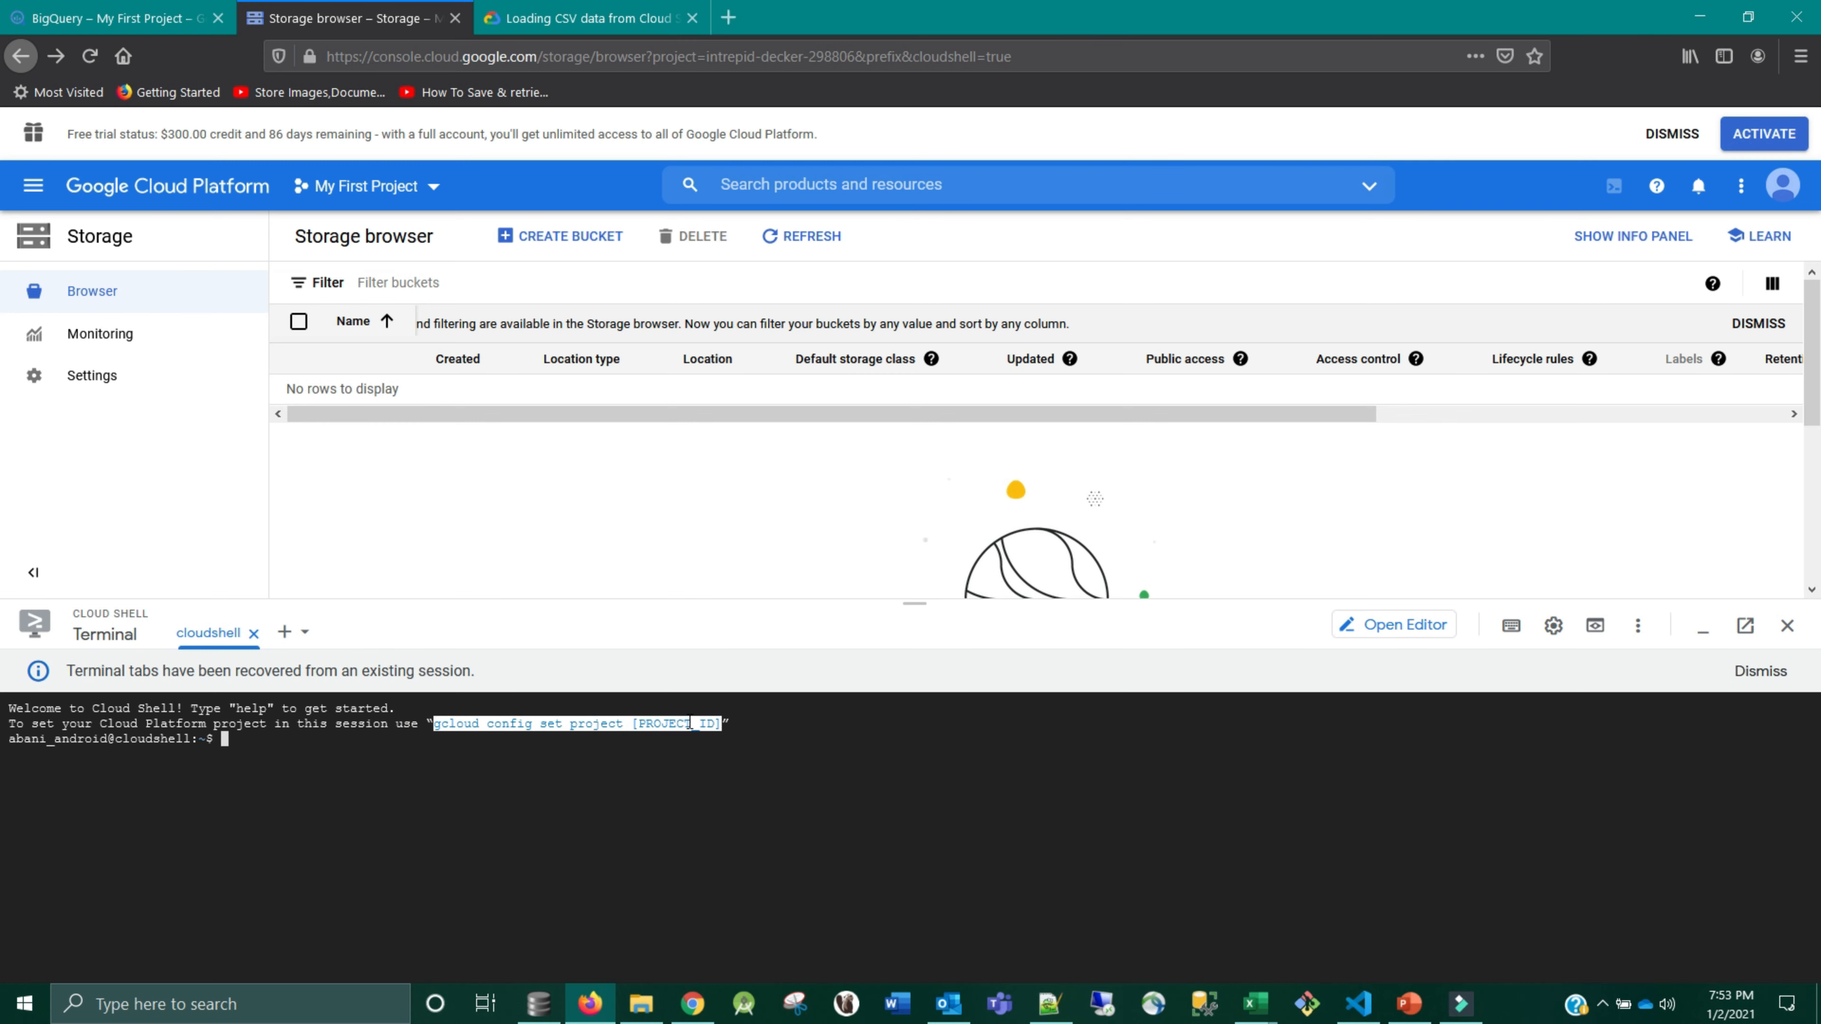
key(ctrl+c)
click(341, 757)
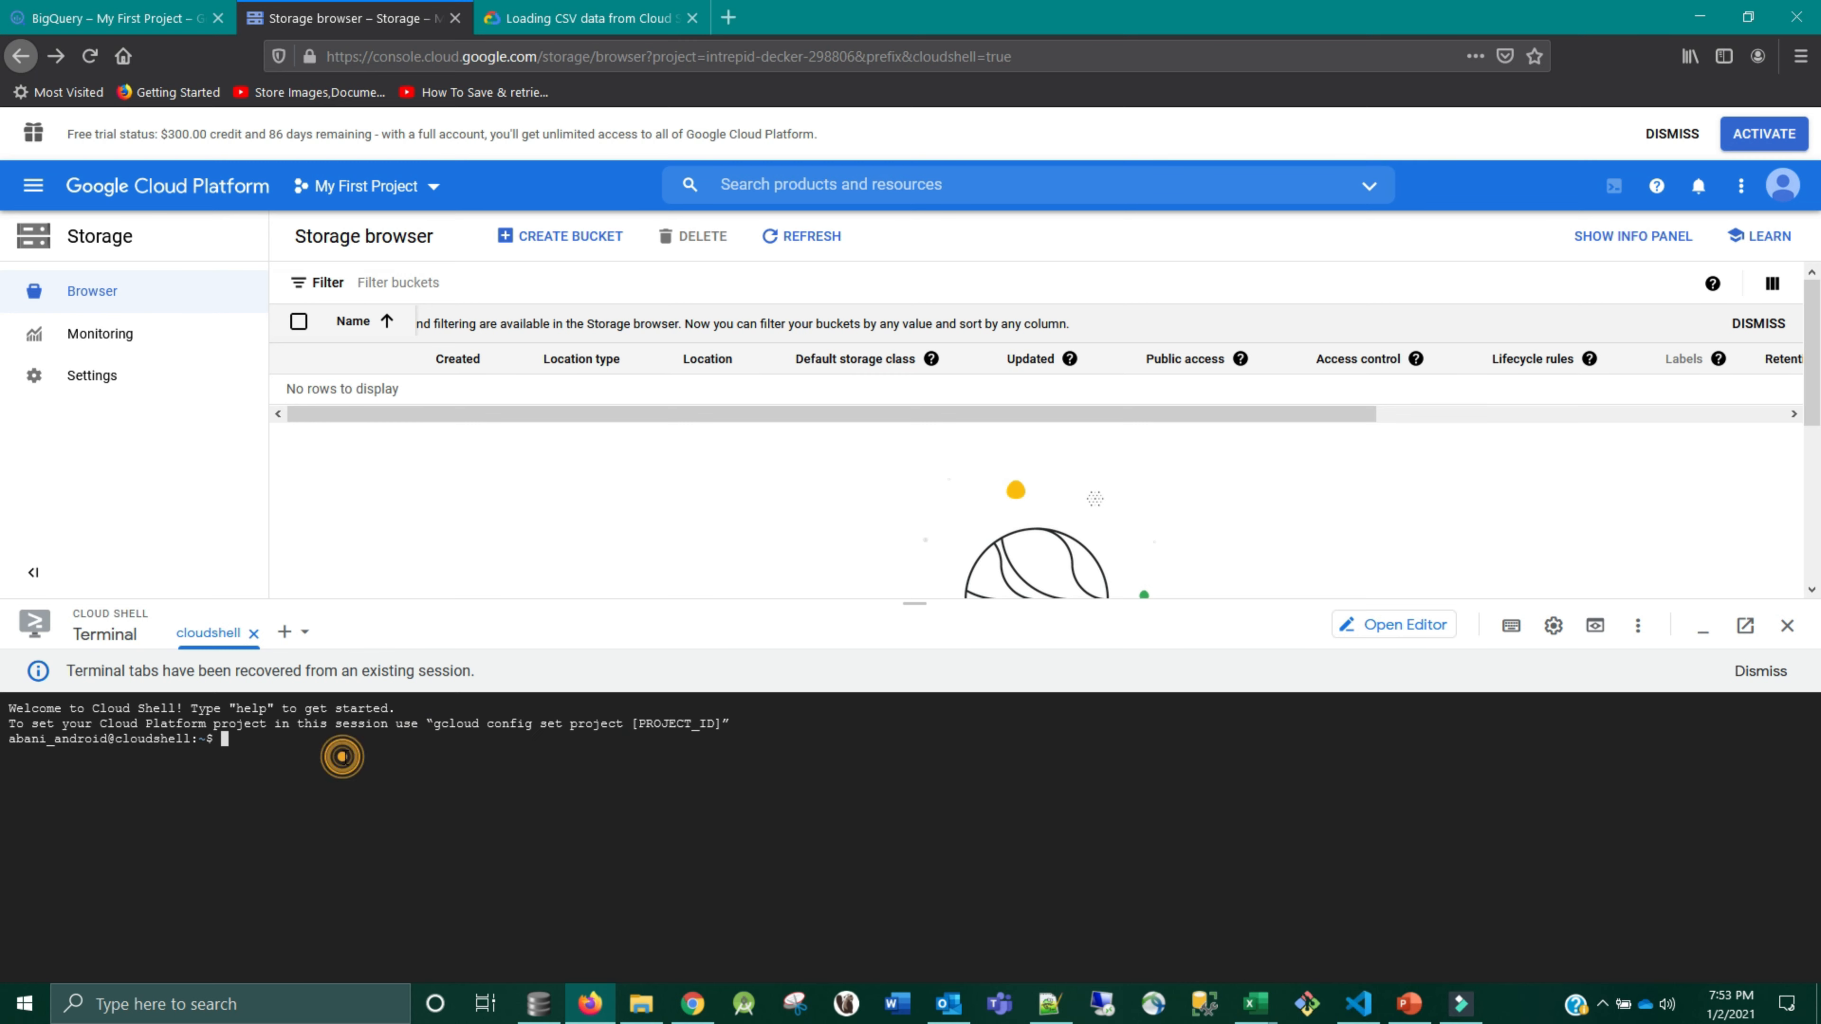
key(ctrl+v)
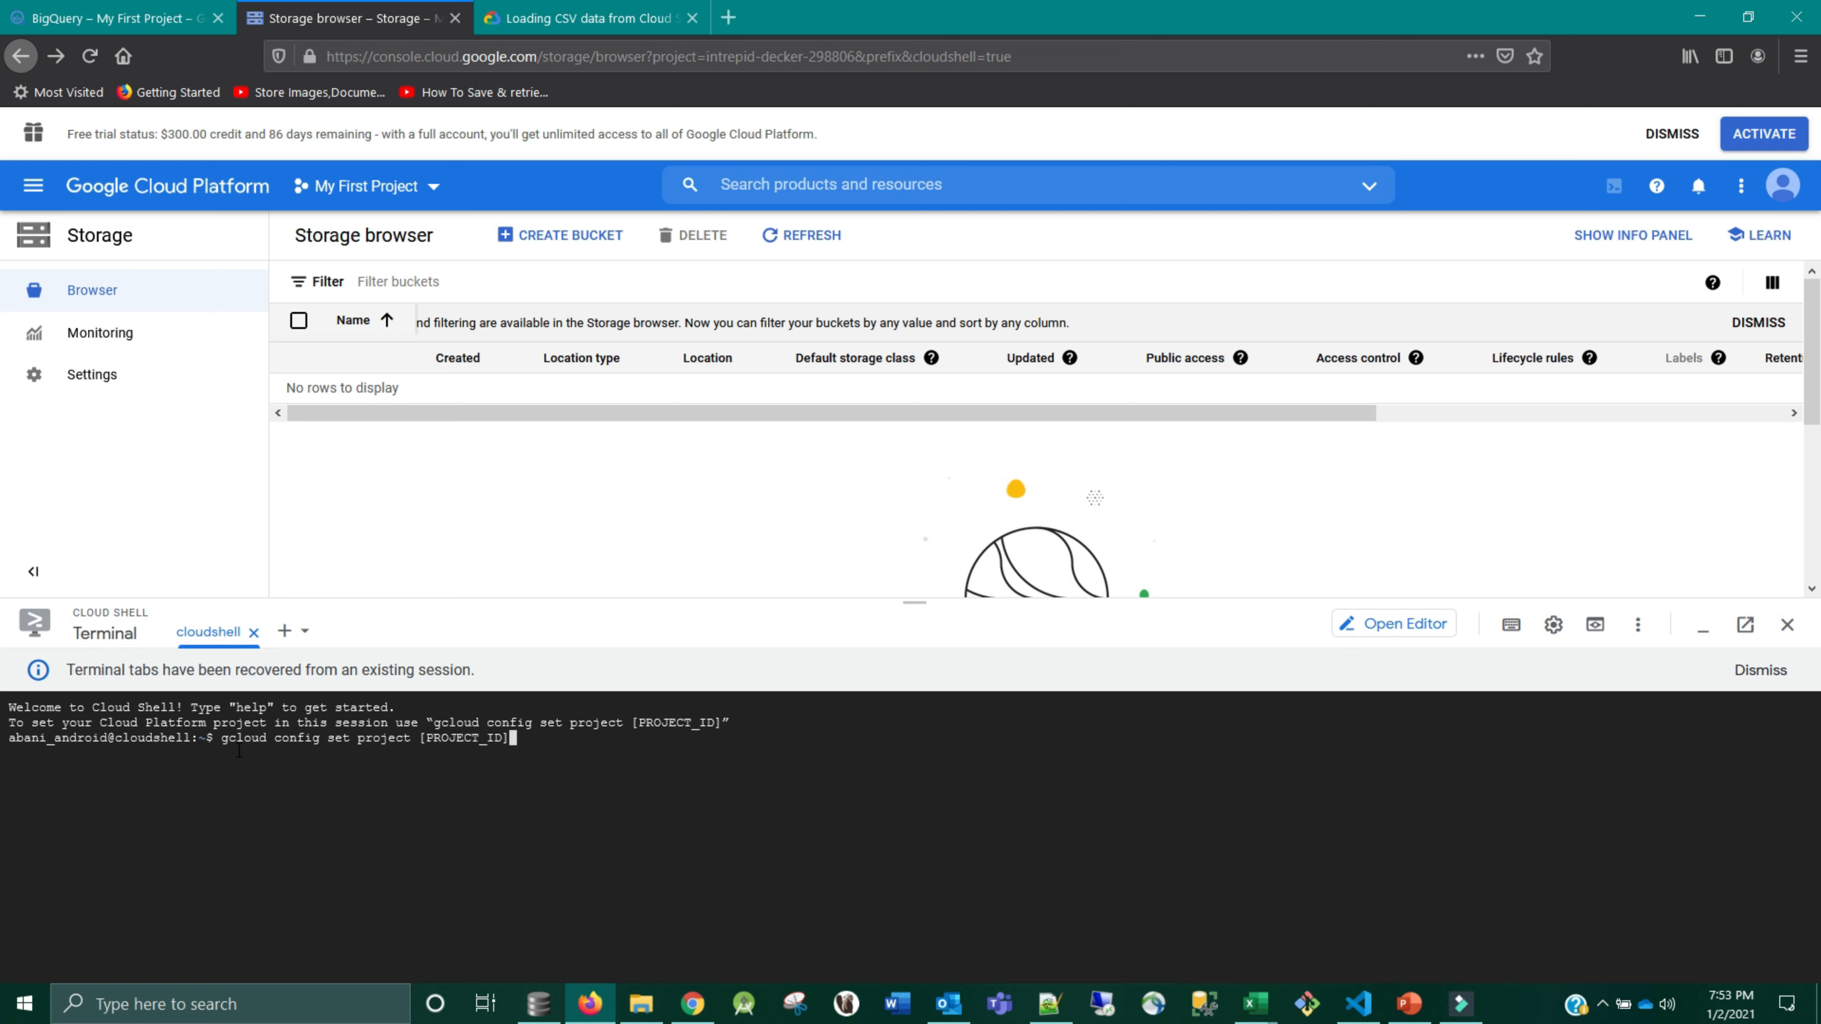
- Discard the open table form in BigQuery, copy the project ID intrepid-decker-298806 and return to Cloud Shell
click(113, 10)
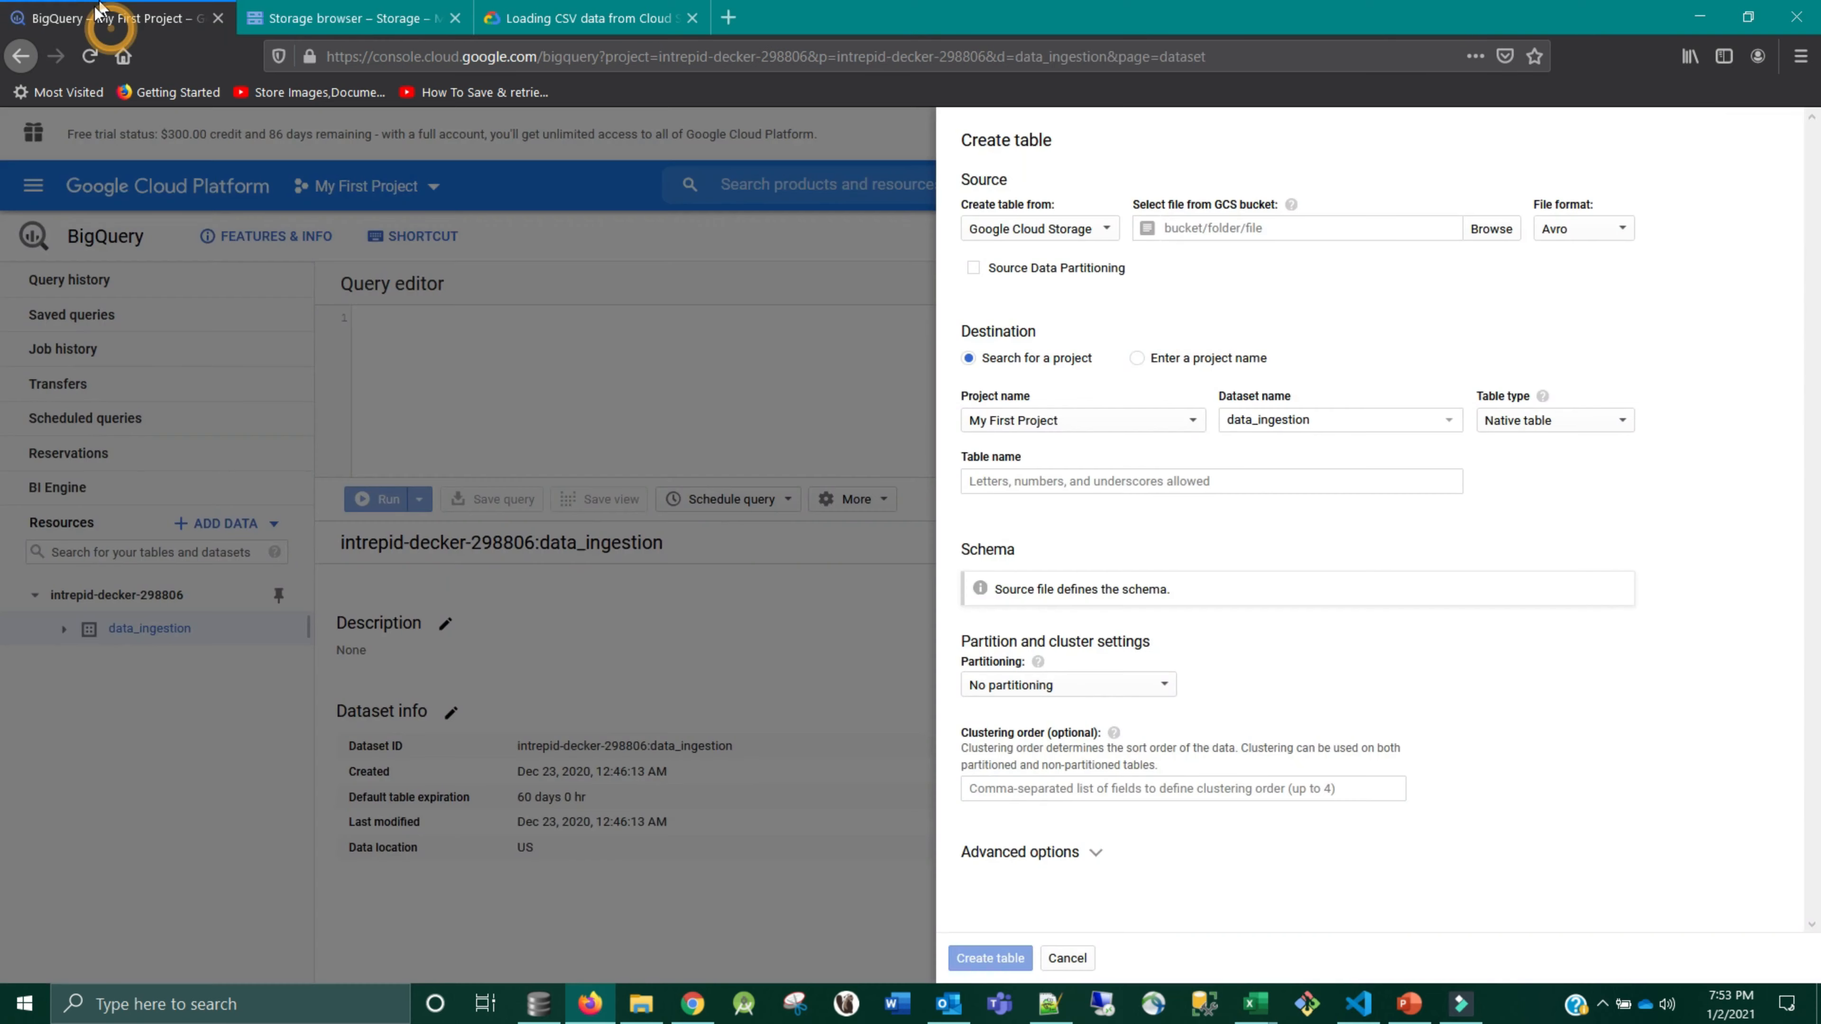
click(1066, 957)
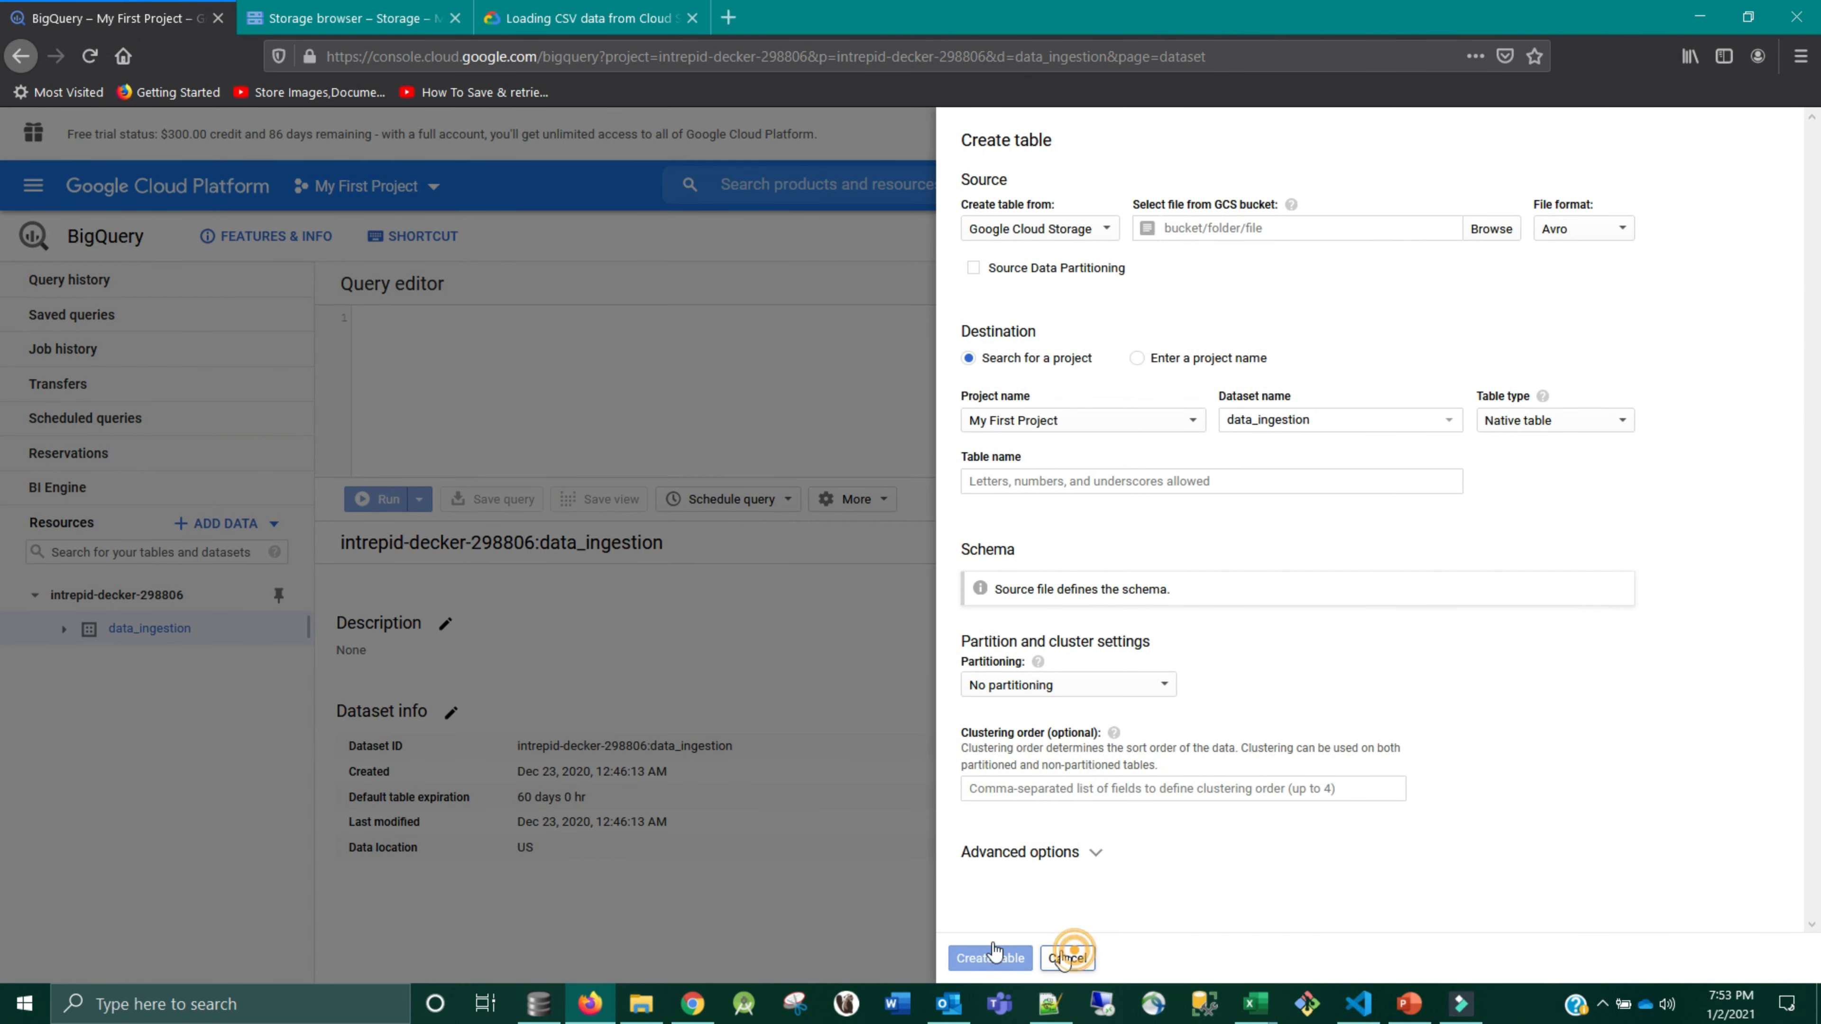
click(184, 595)
drag(111, 613, 46, 609)
right_click(89, 596)
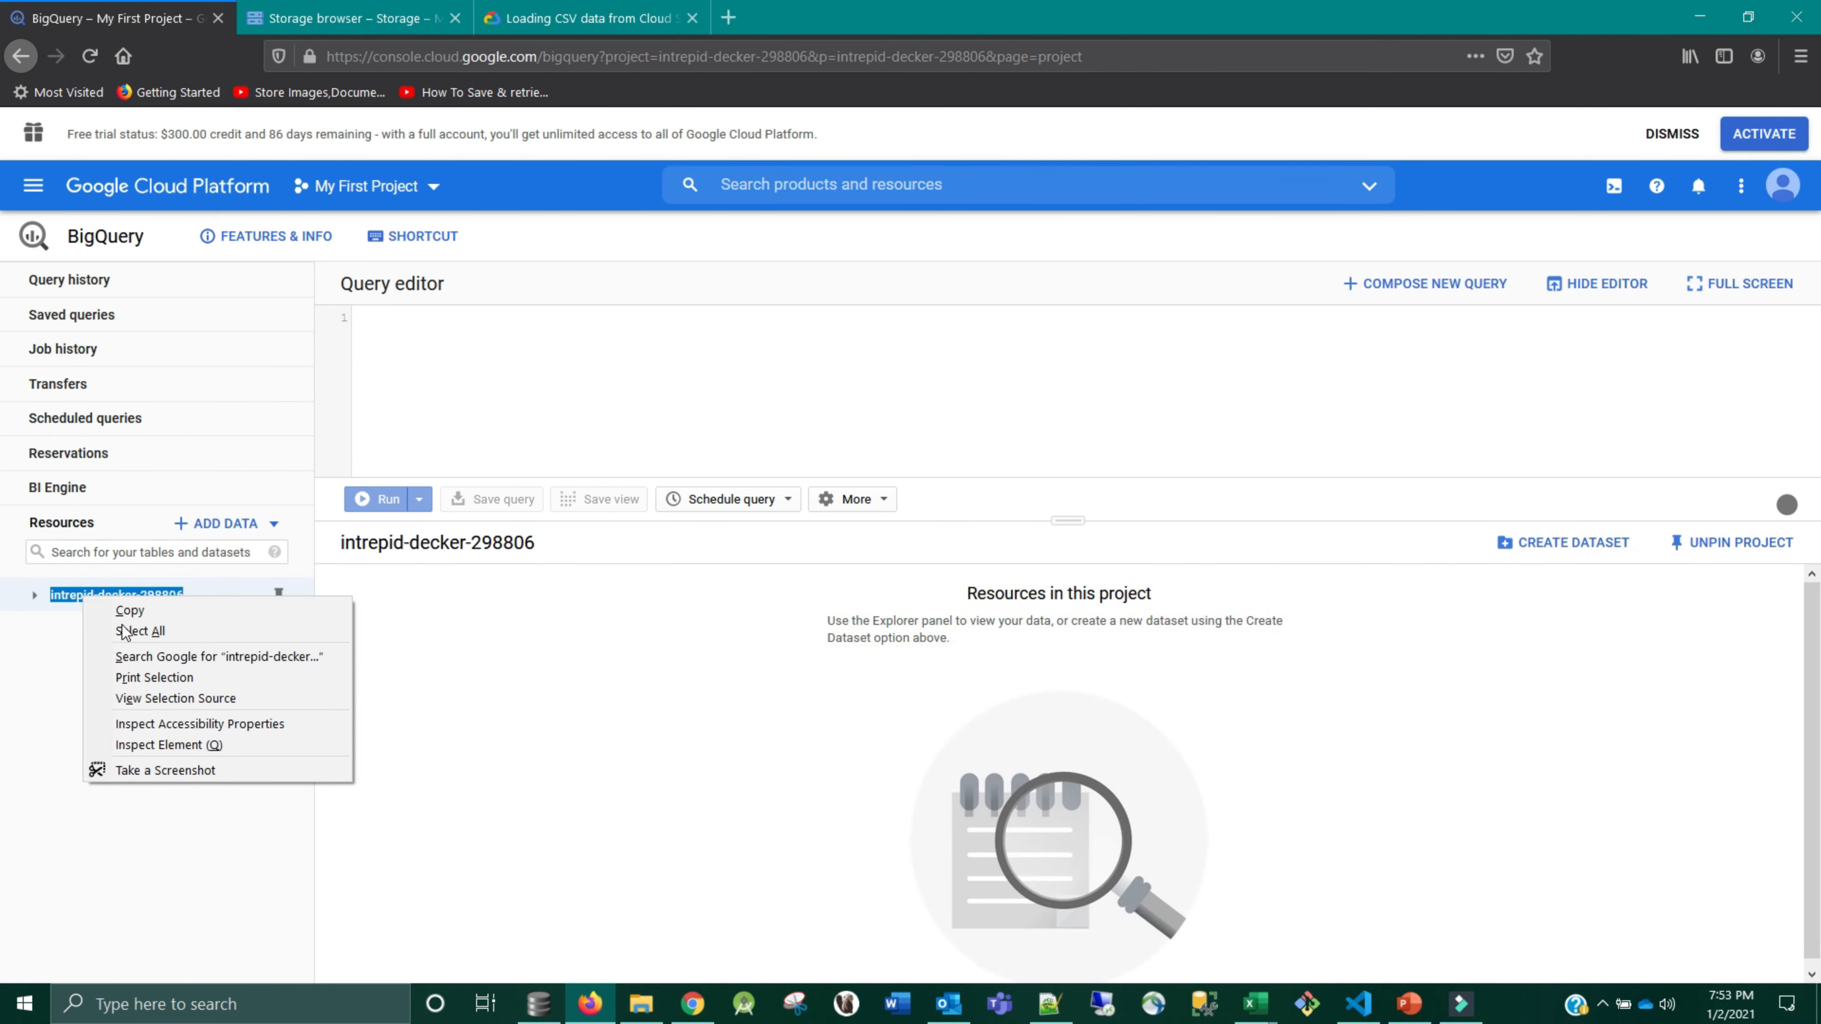
click(126, 613)
click(387, 26)
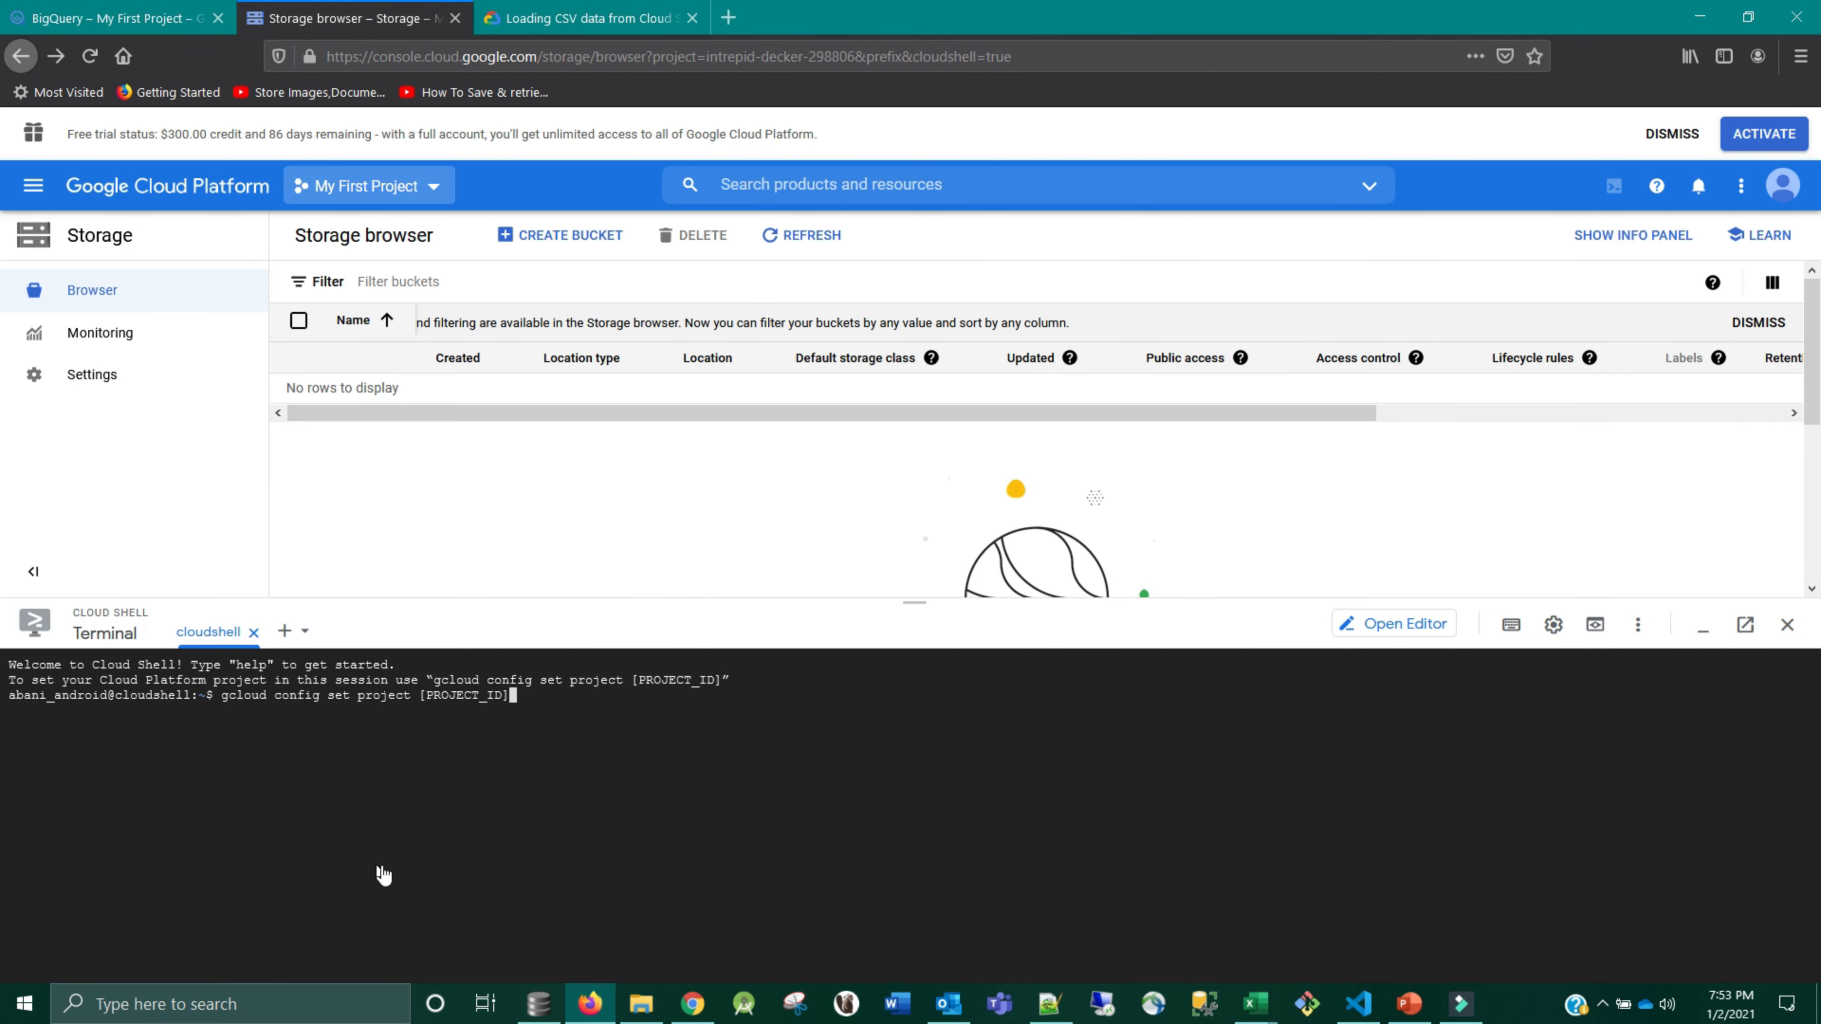
- Run gcloud config set project intrepid-decker-298806 in Cloud Shell, taking the ID from bq commands.txt in Notepad++, and authorize the call
key(alt+Tab)
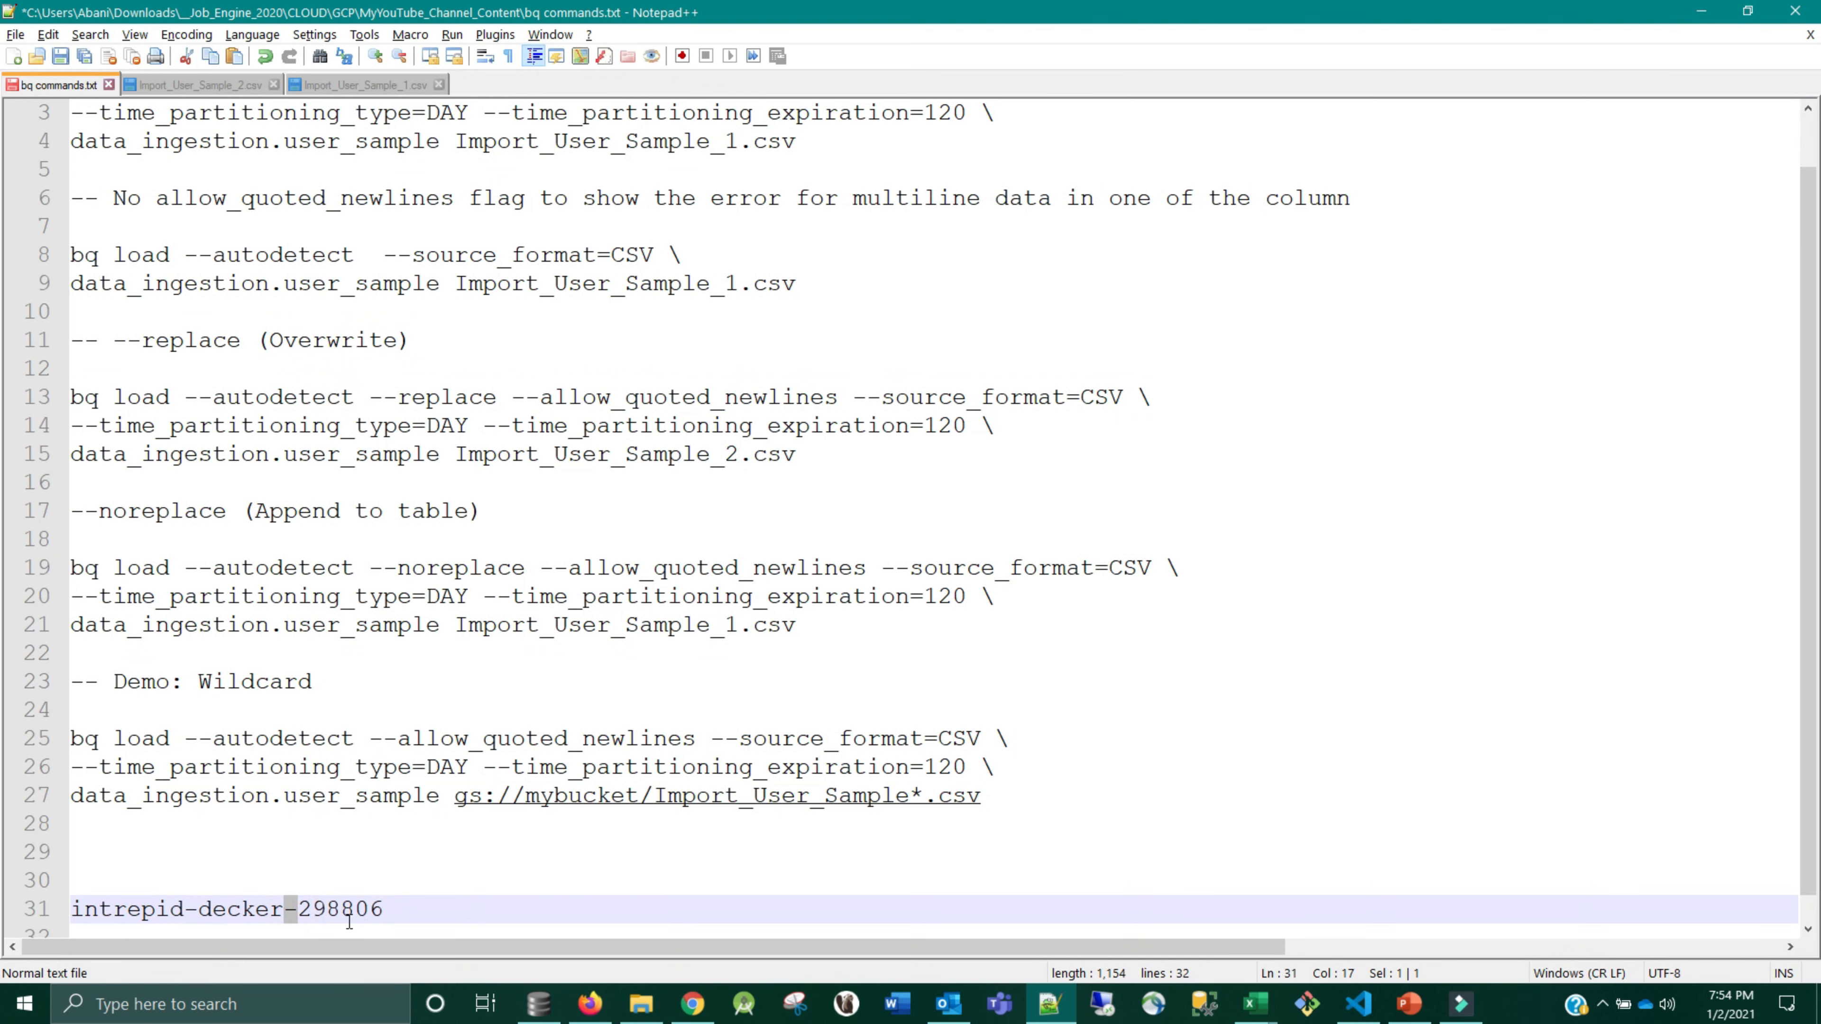
drag(382, 909, 70, 908)
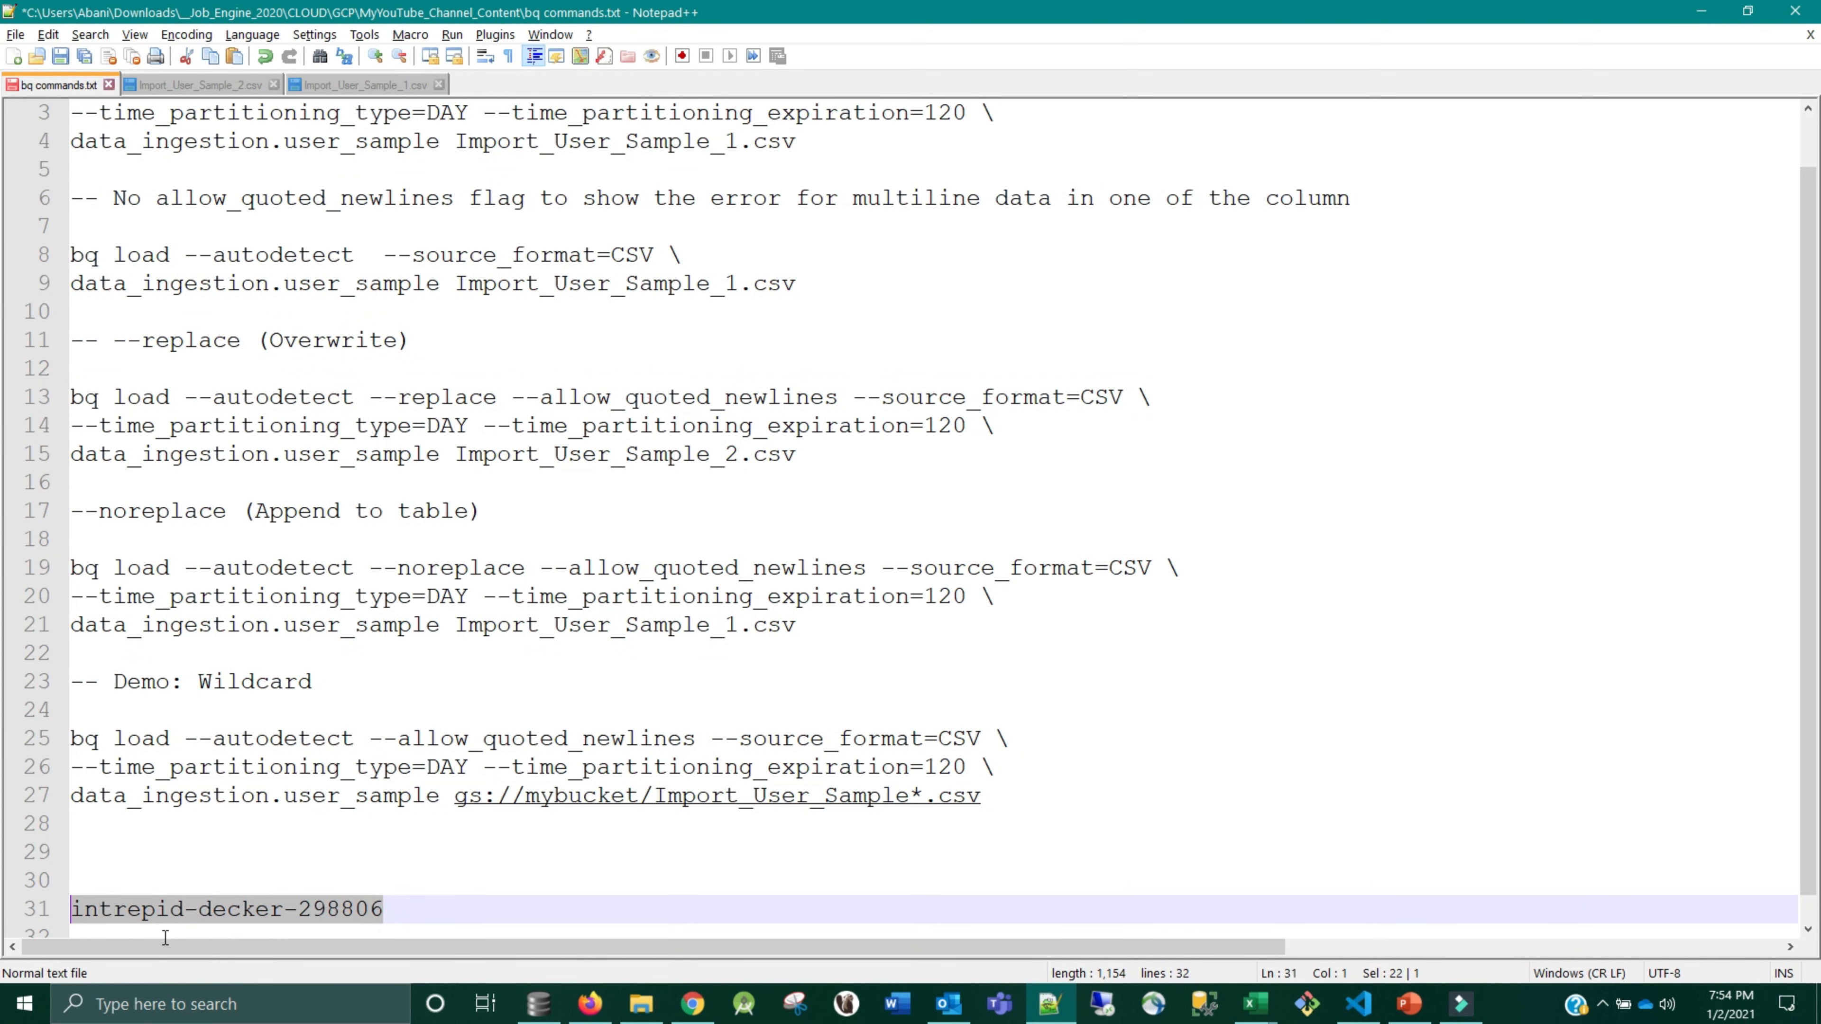
key(alt+Tab)
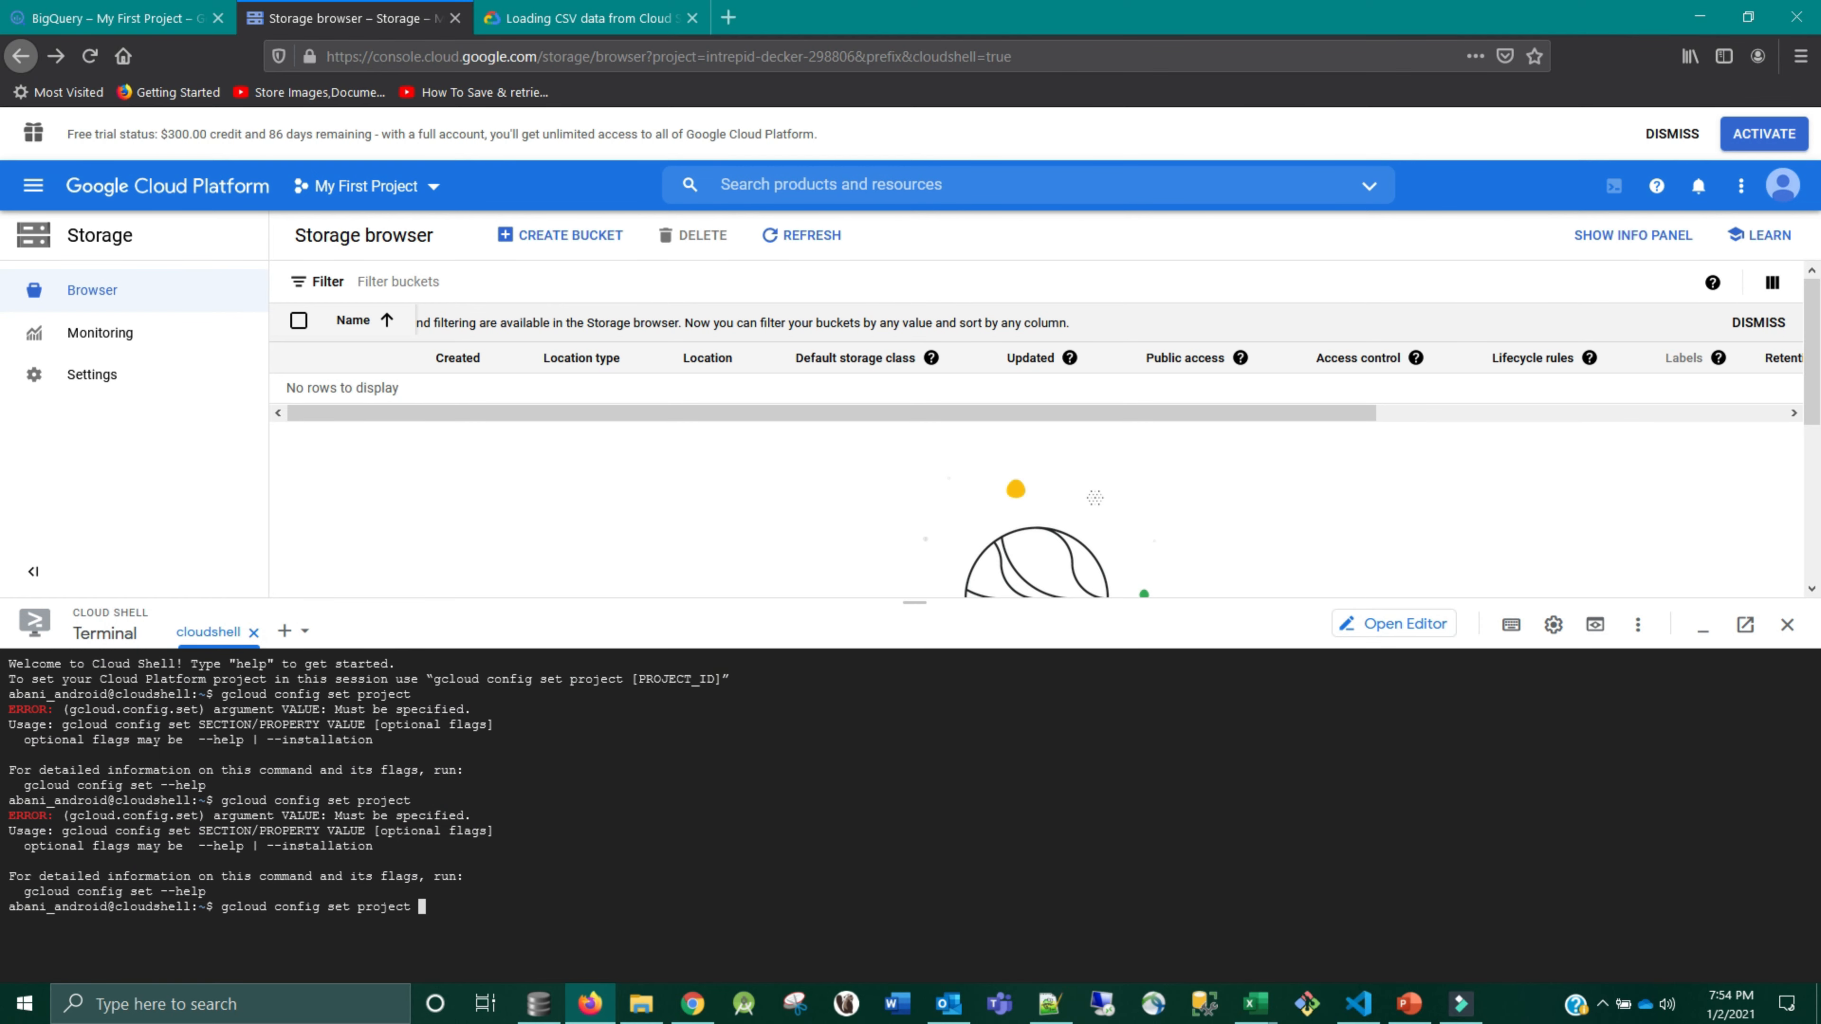
key(ctrl+v)
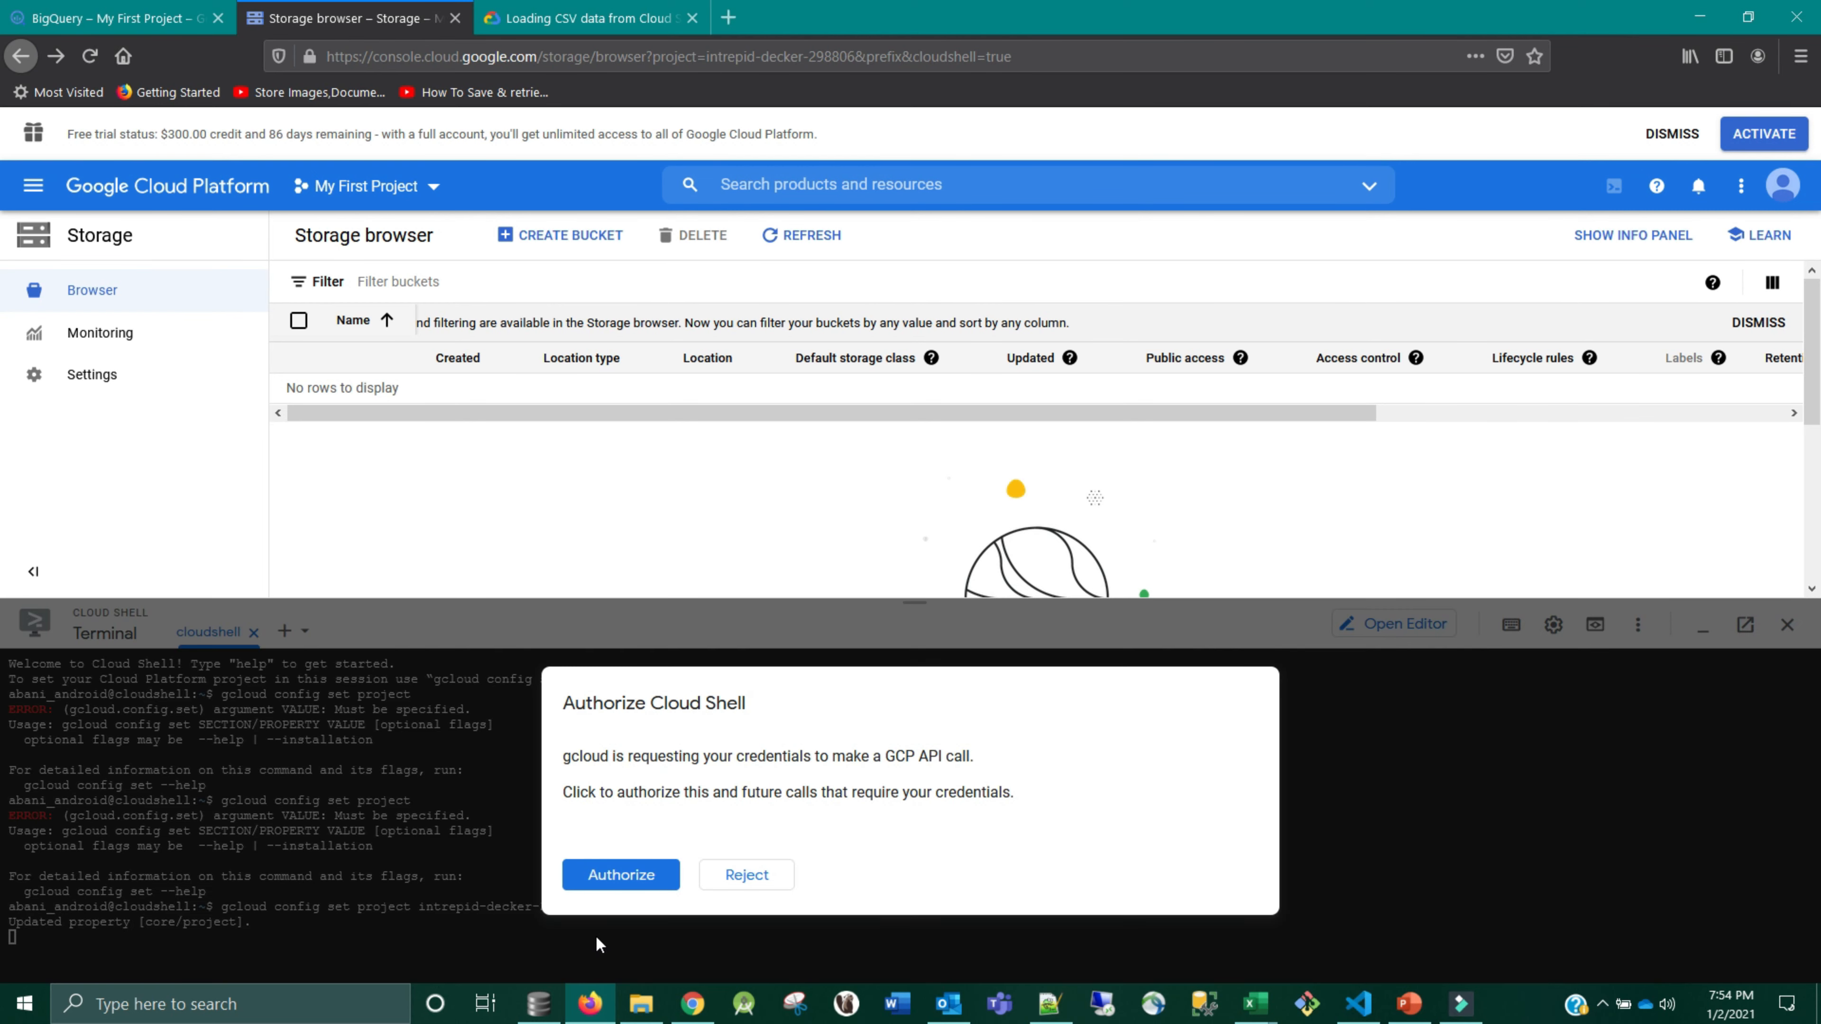
click(620, 881)
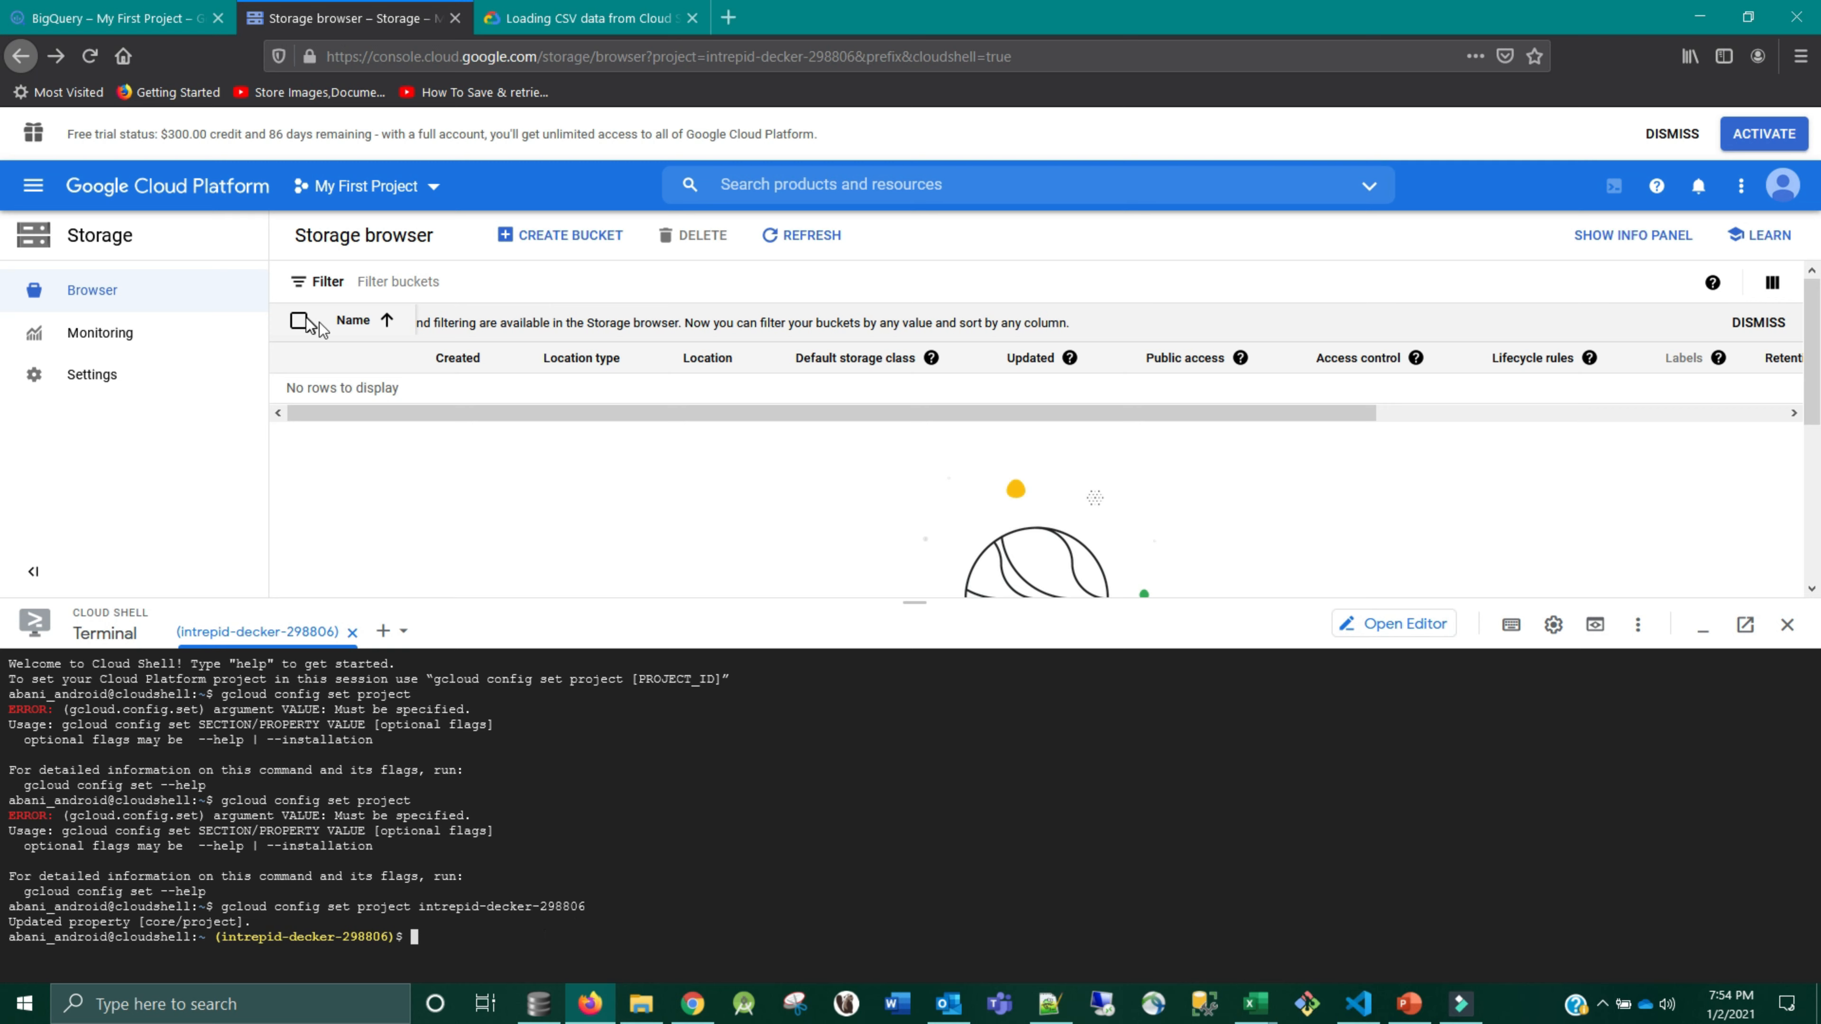
- Start a new storage bucket, shrink the Cloud Shell pane and try the bucket name csv-data-source
click(569, 237)
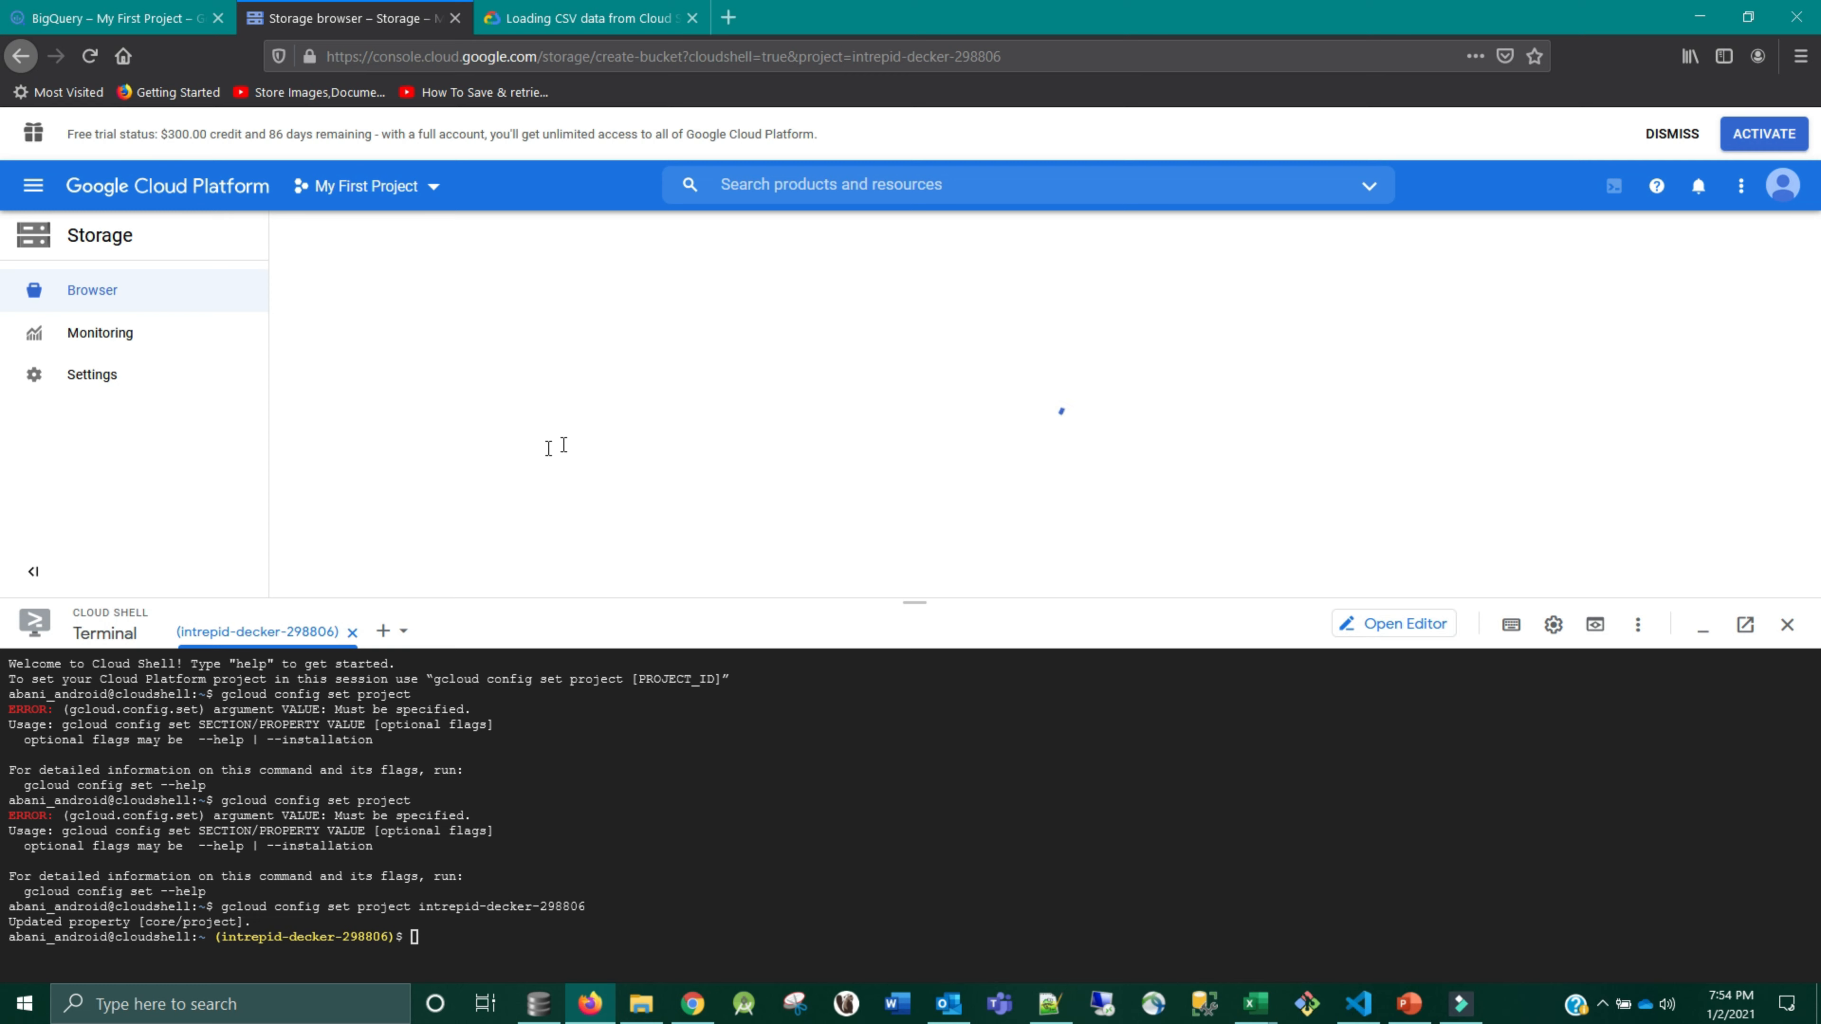
click(435, 388)
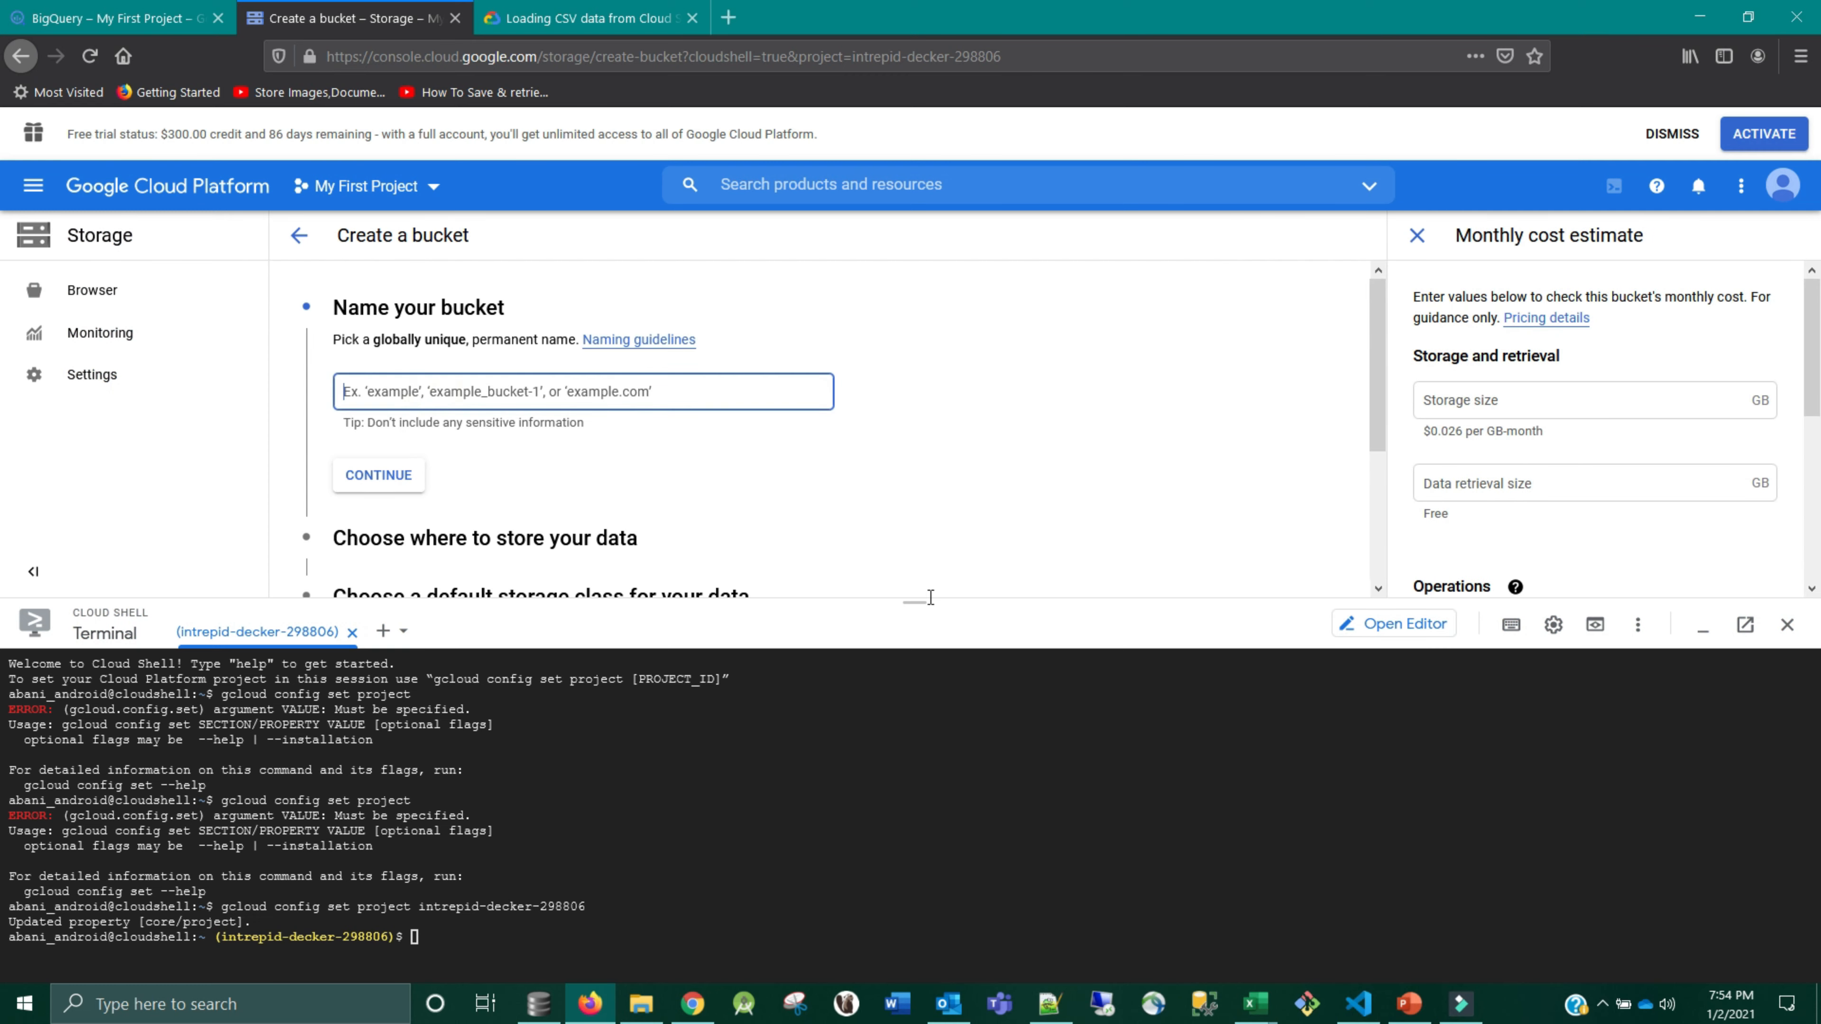
drag(913, 600, 907, 809)
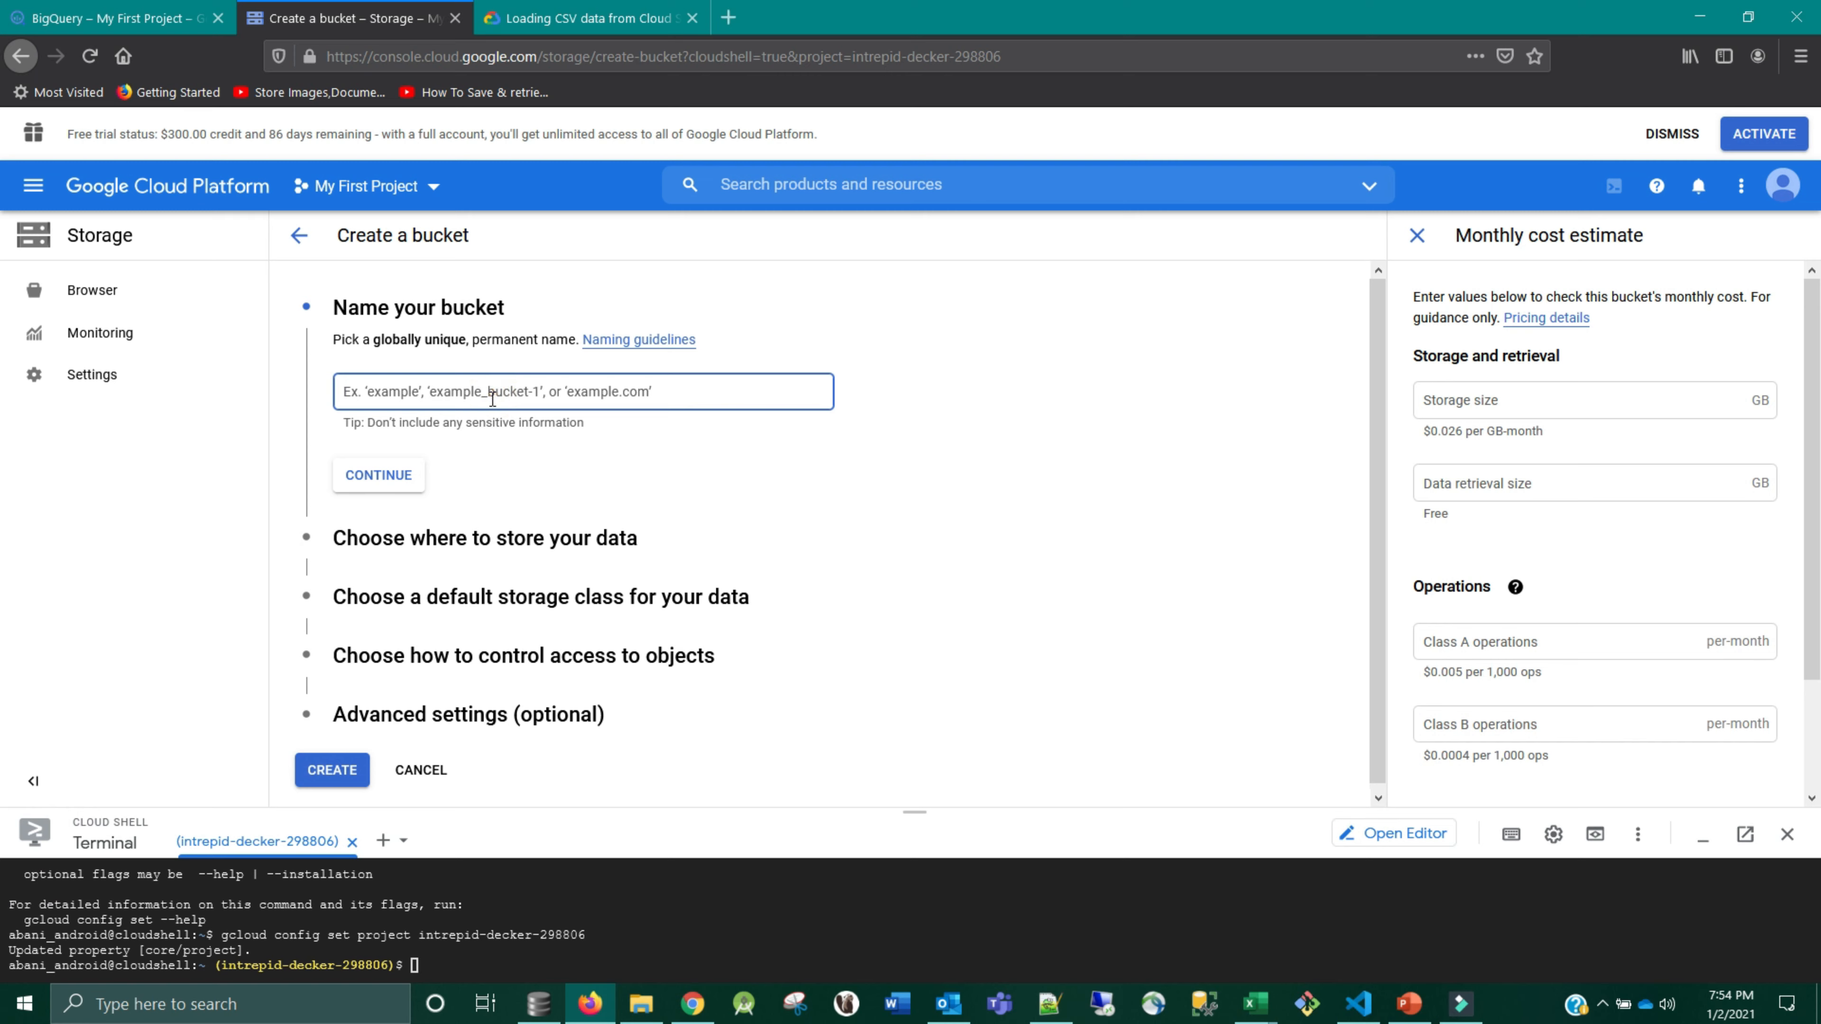
text(csv-data-source)
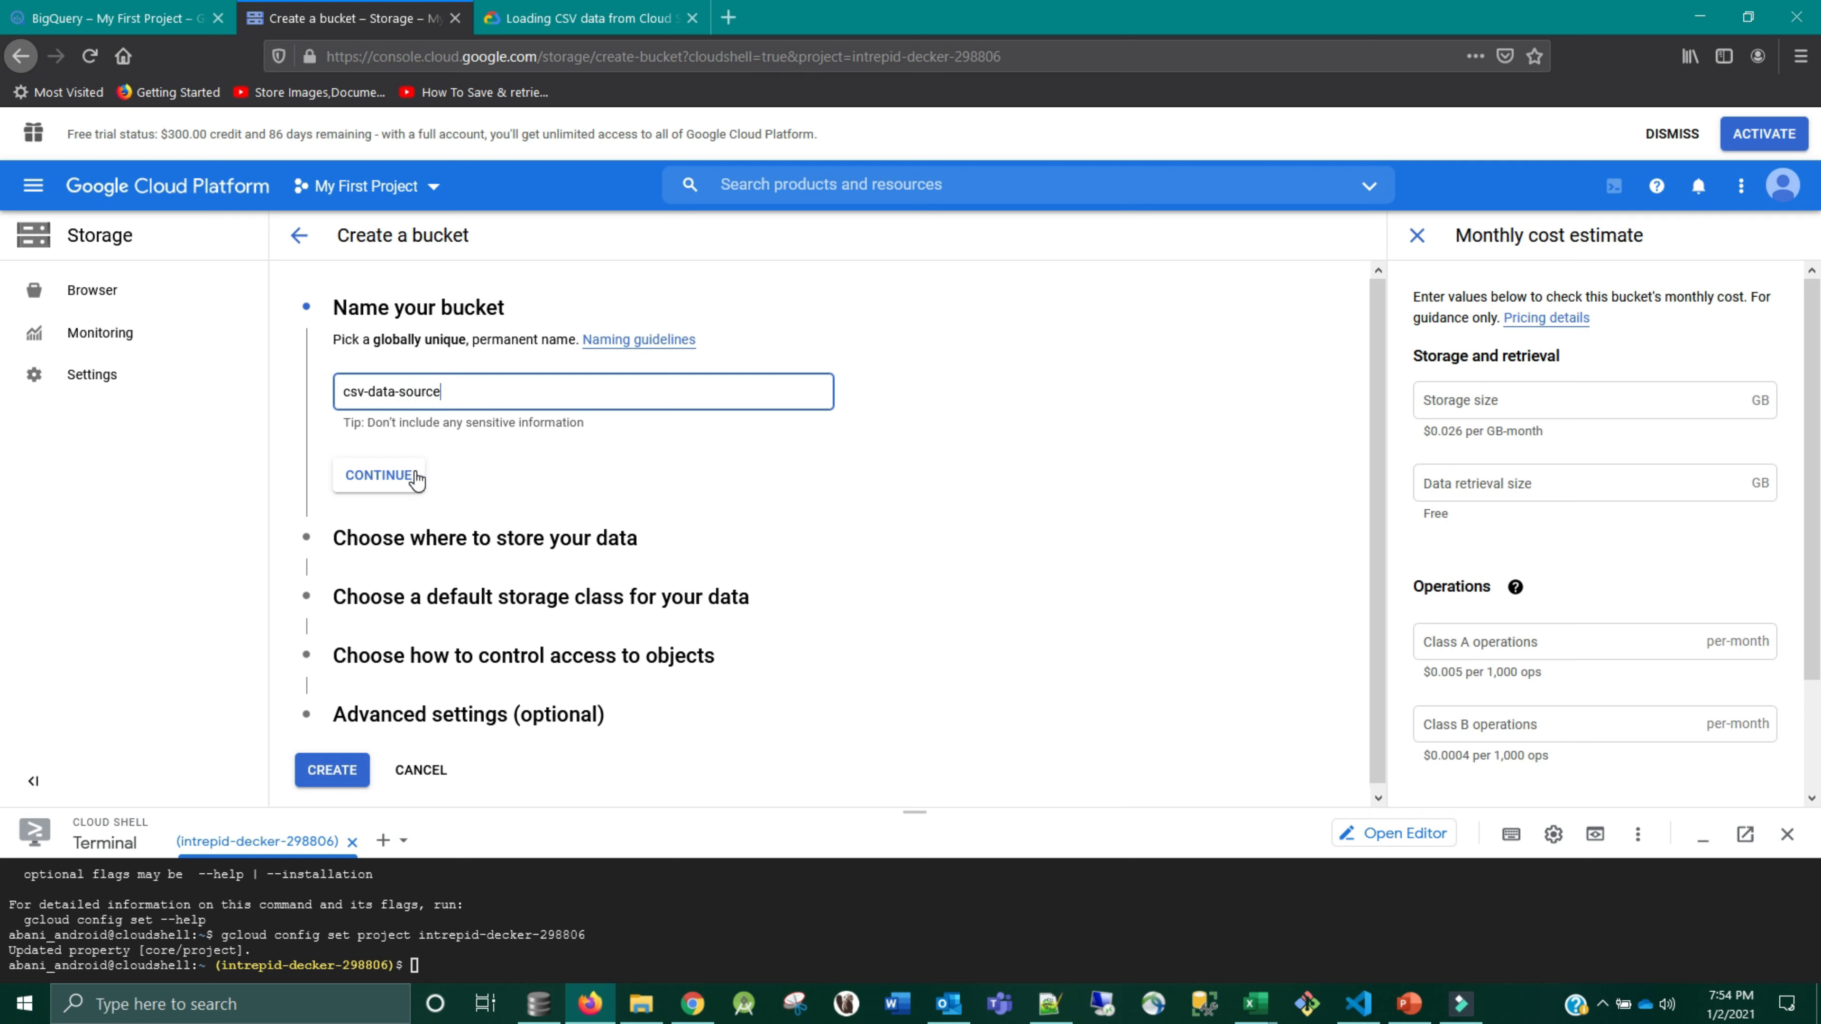
click(396, 476)
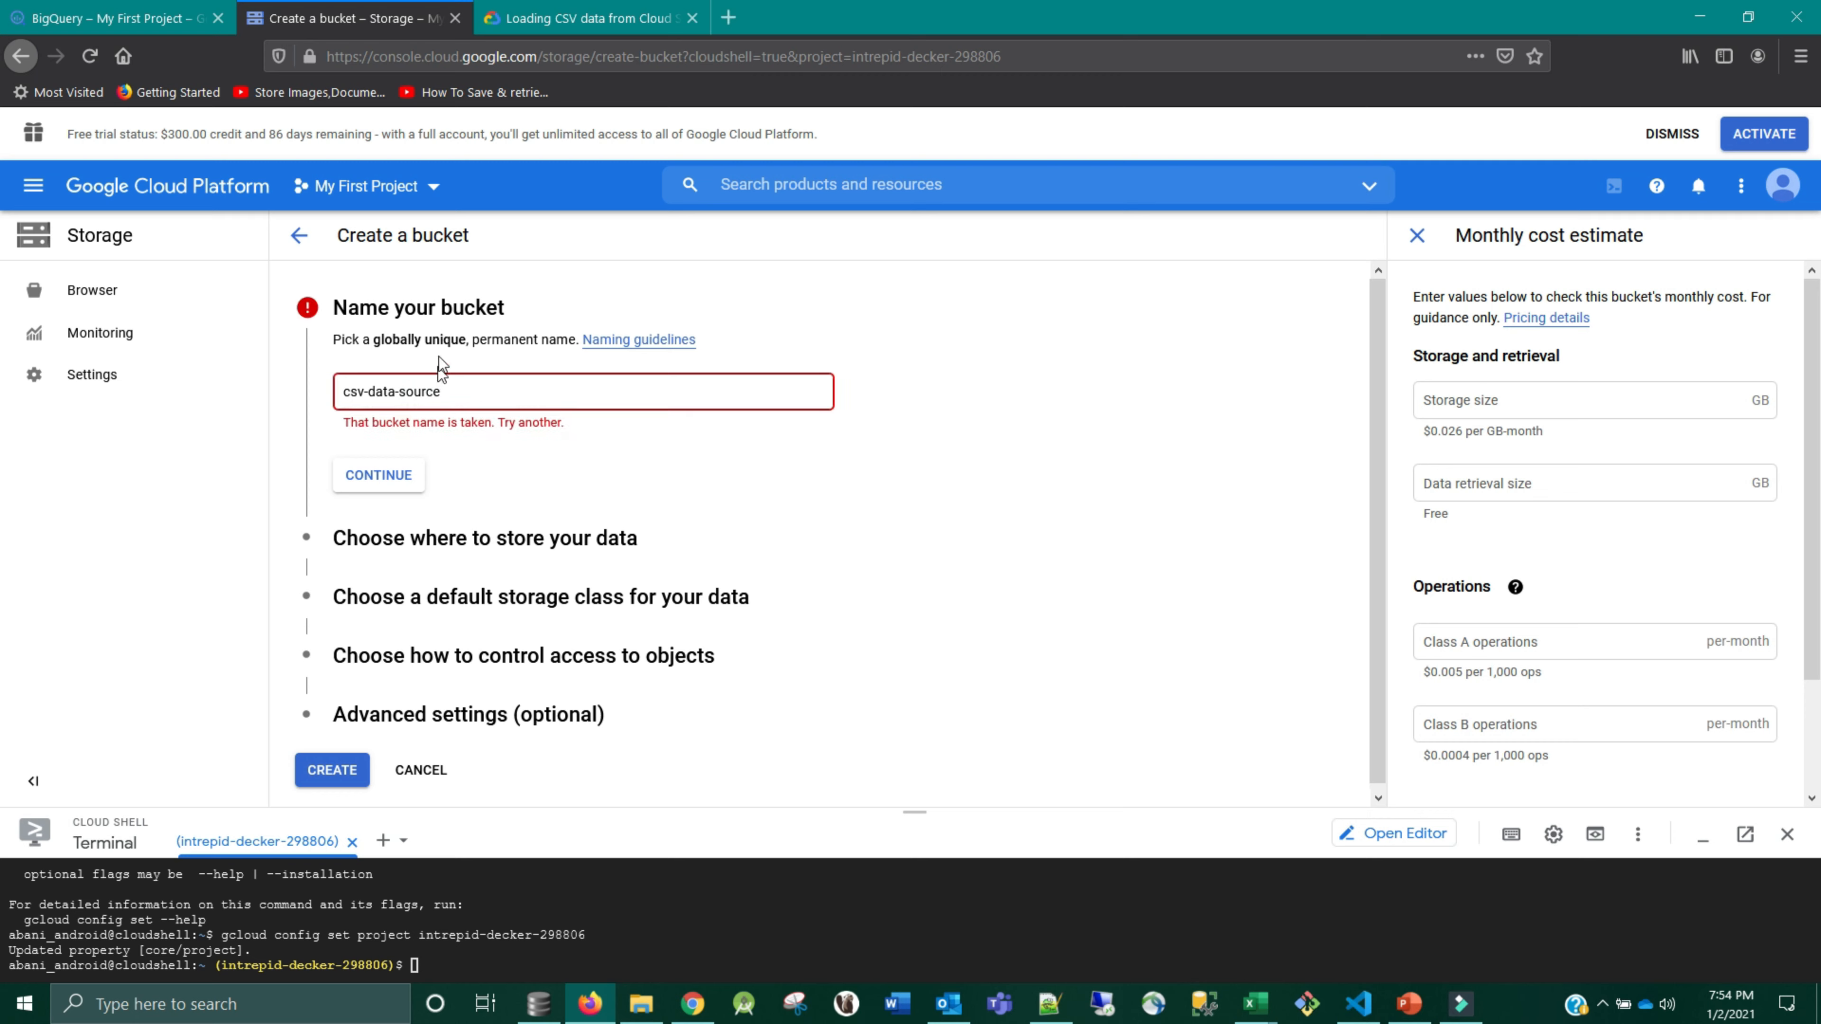
- Change the bucket name to csv-data-source-1 and continue to the storage location settings
click(442, 389)
text(-1)
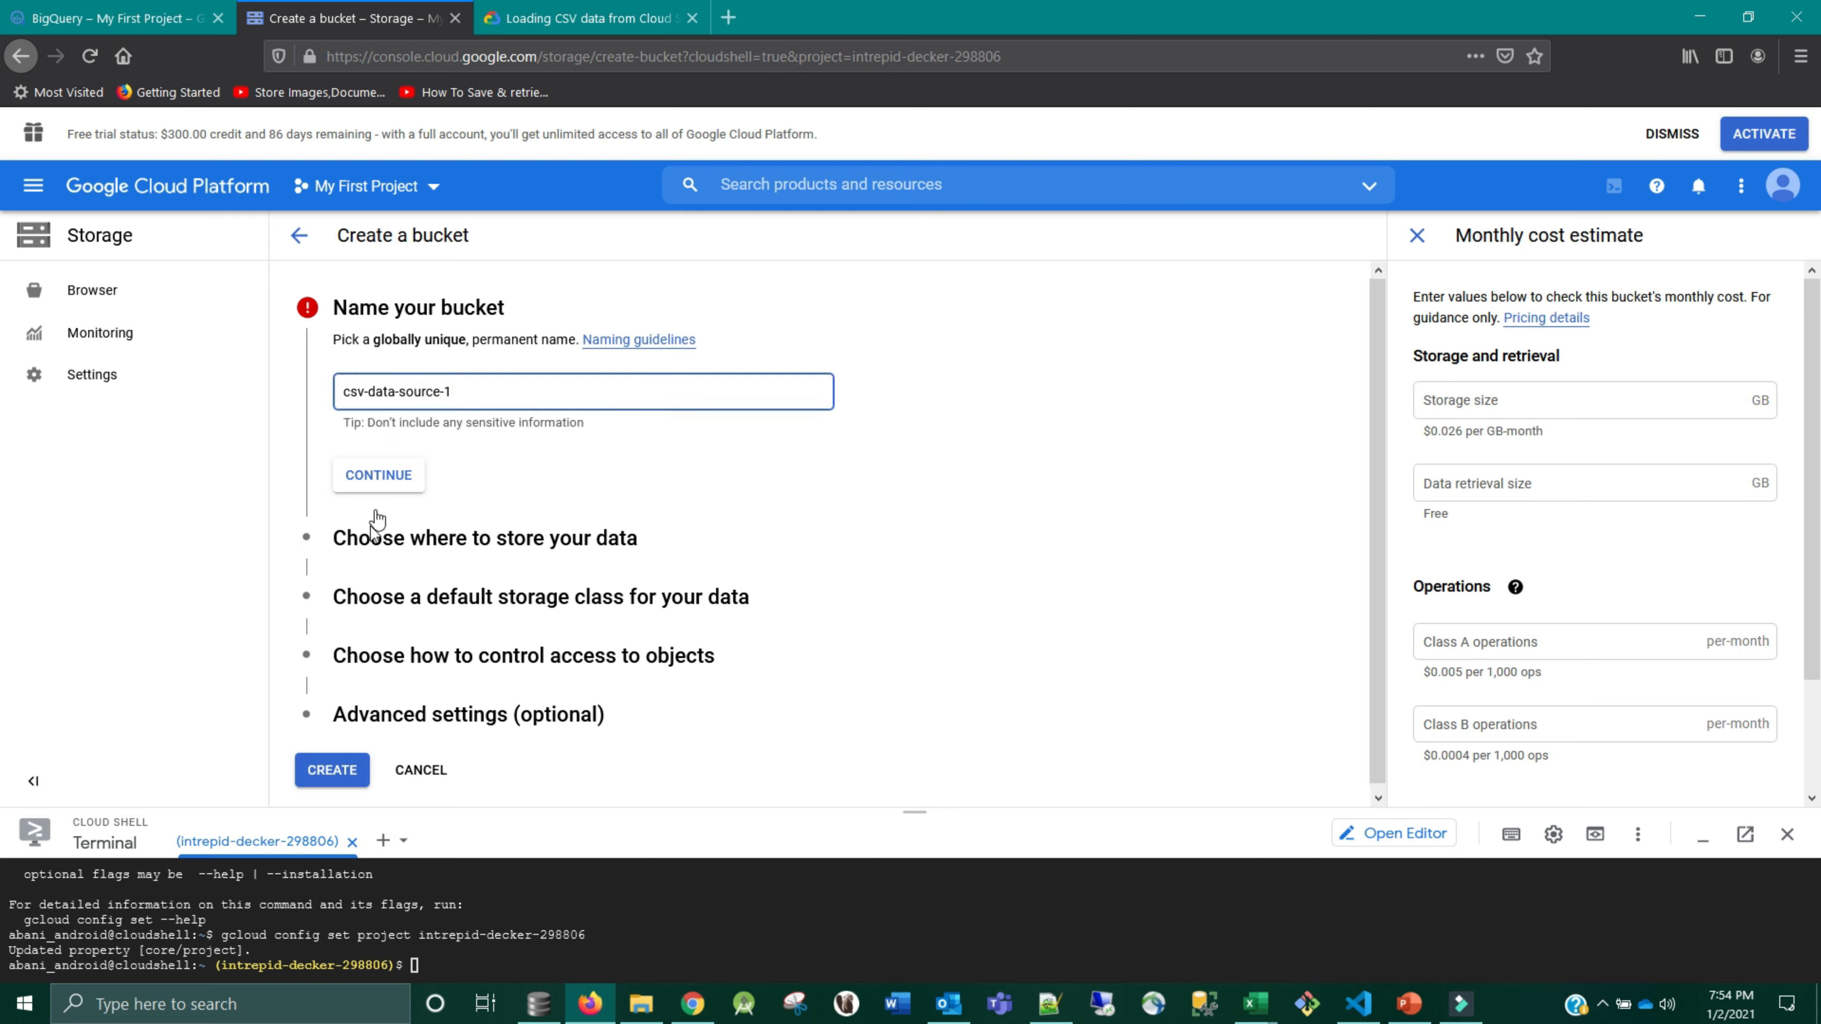
click(365, 485)
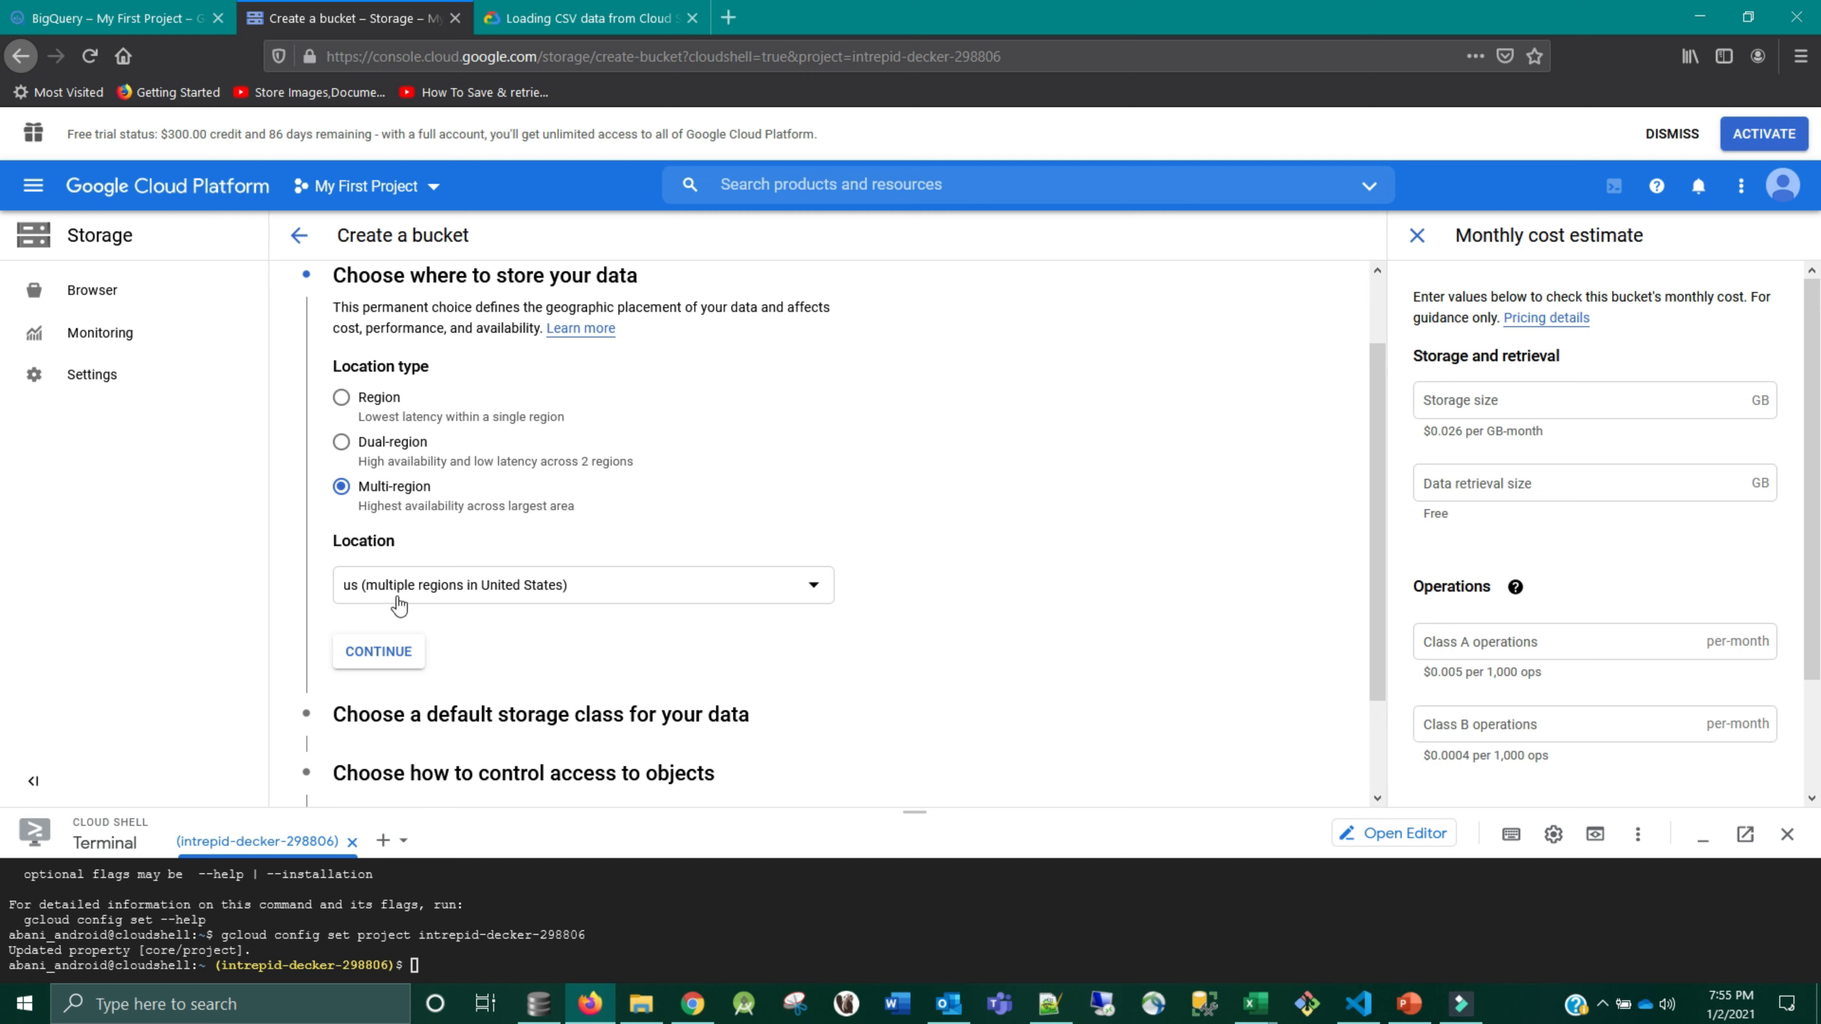
- Create the bucket with the multi-region us location, Standard storage class, Fine-grained access control and a Google-managed encryption key
click(378, 651)
mouse_move(434, 447)
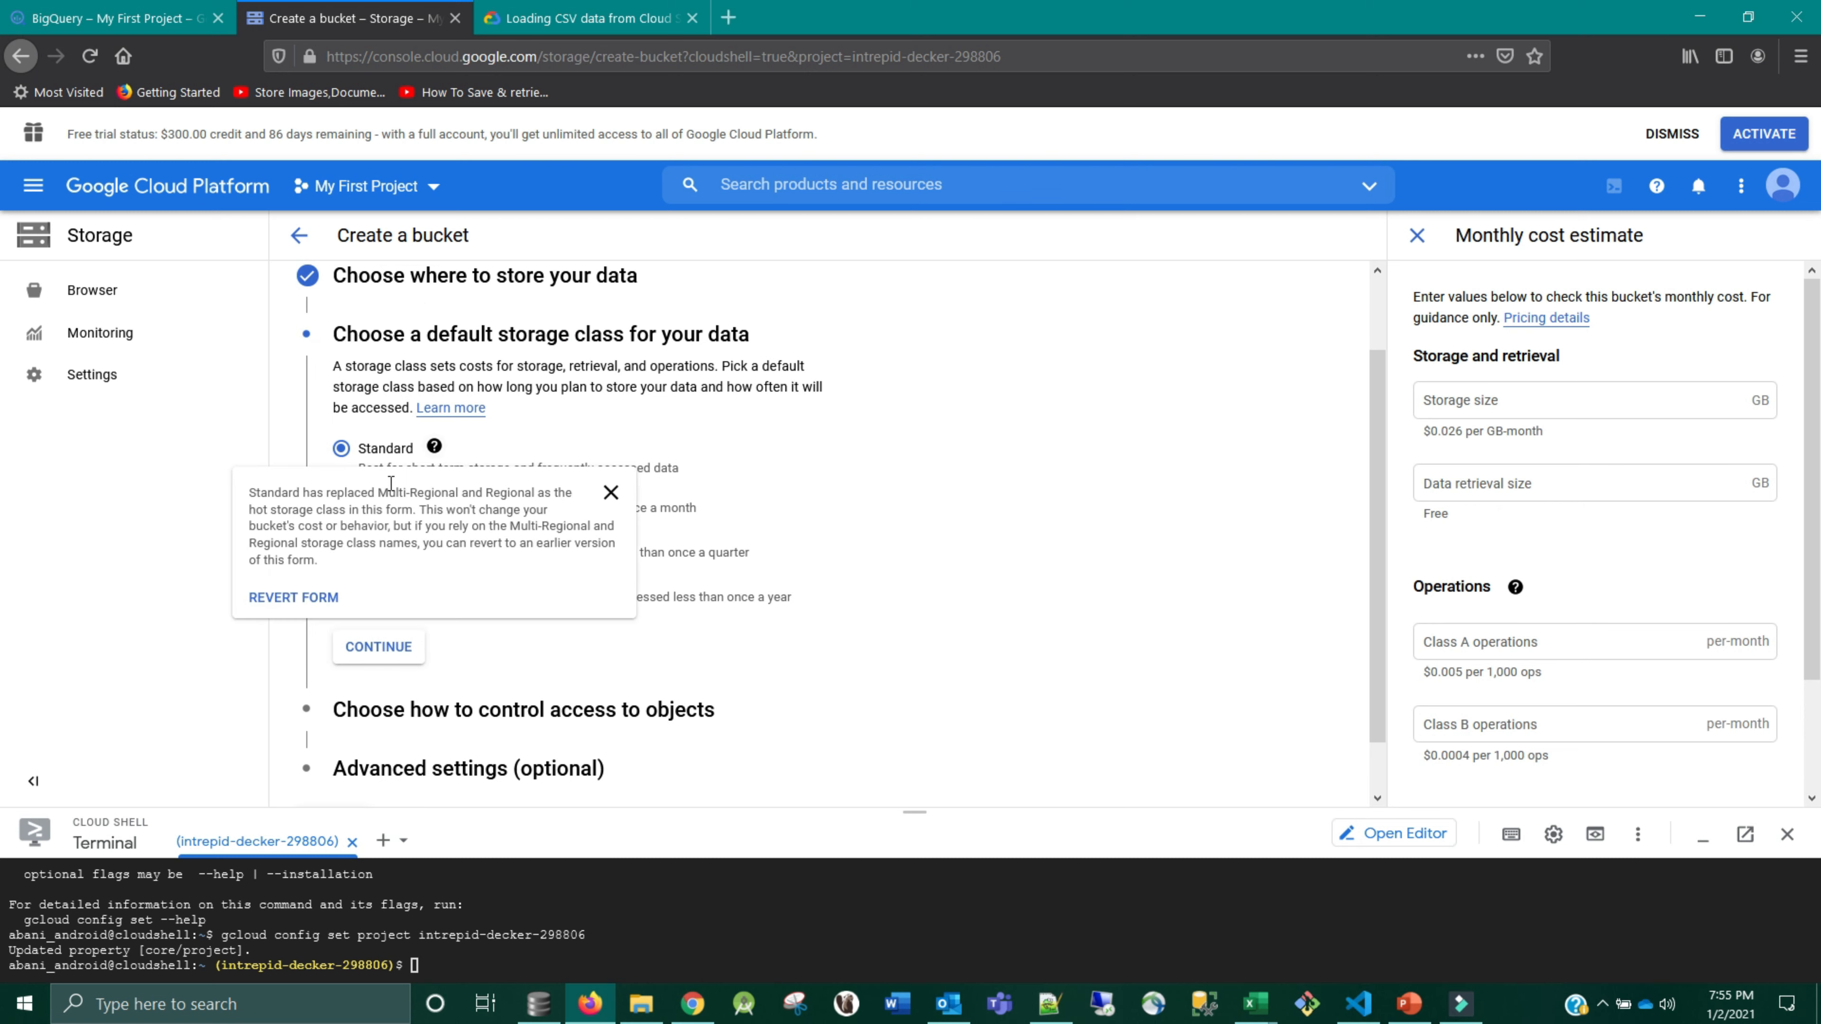
scroll(609, 574, down, 1)
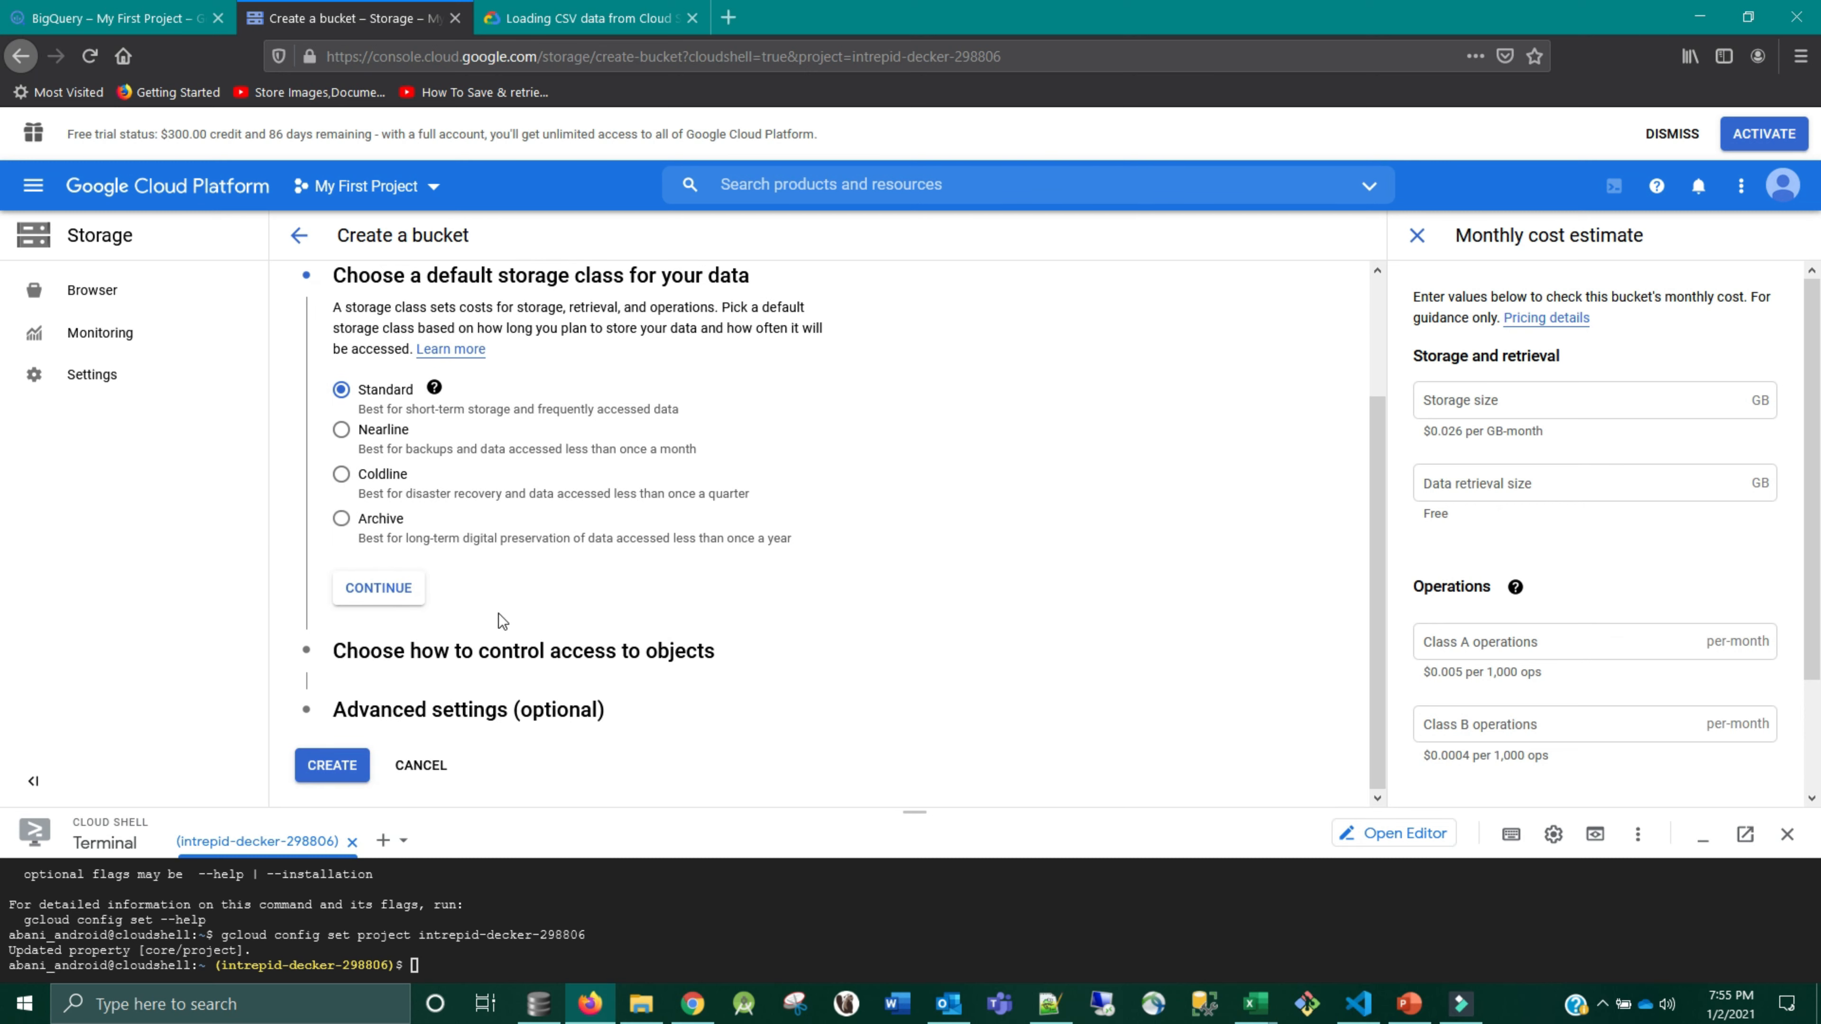
click(374, 588)
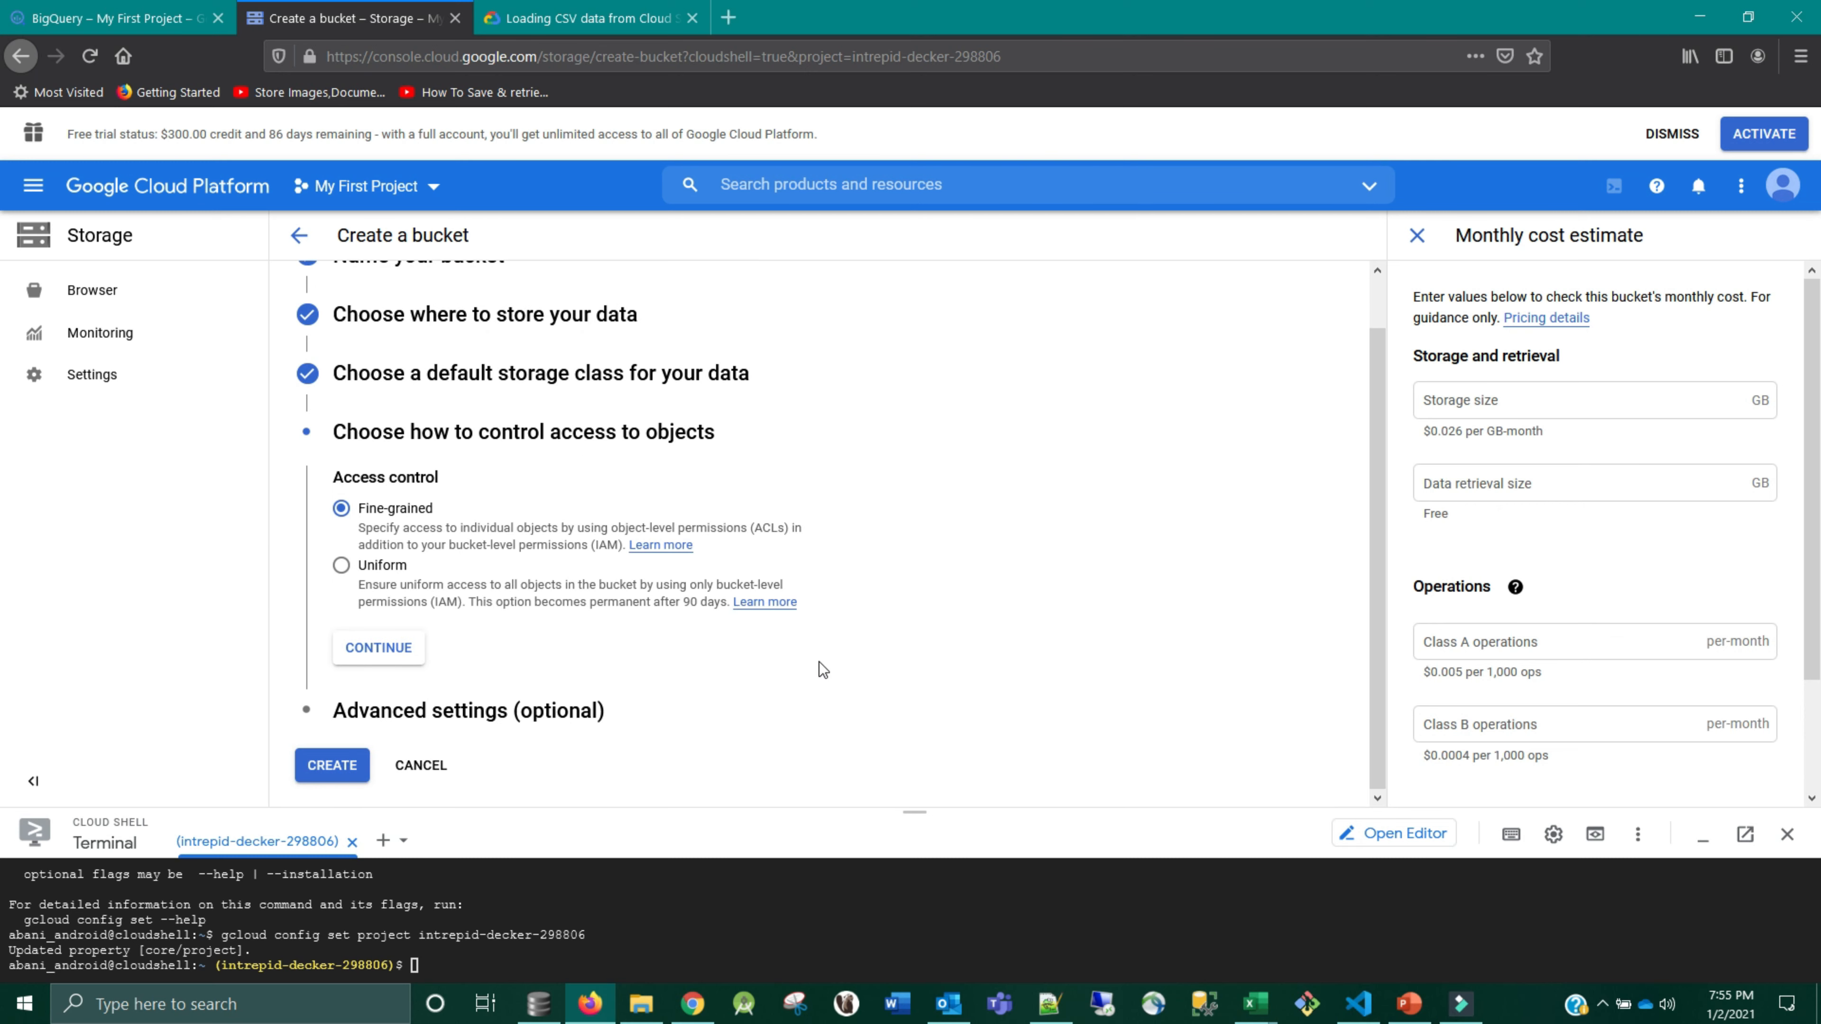
click(343, 654)
scroll(572, 689, down, 3)
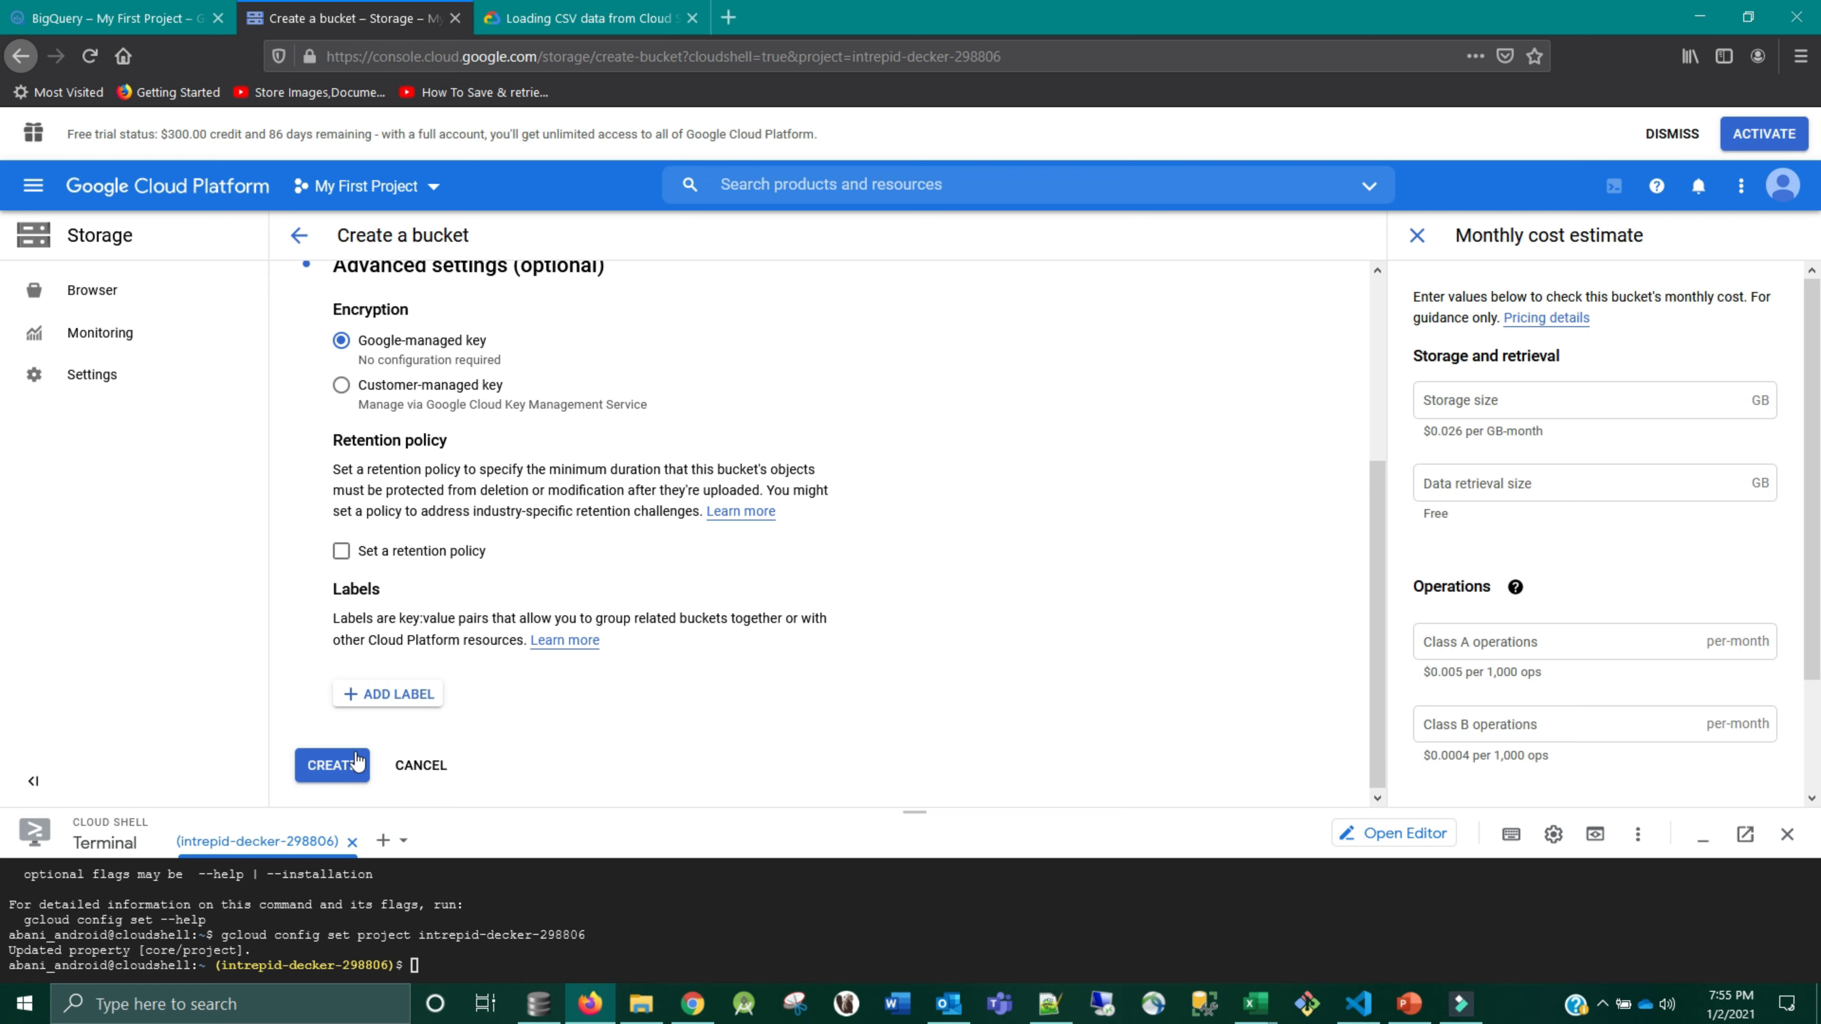
click(349, 764)
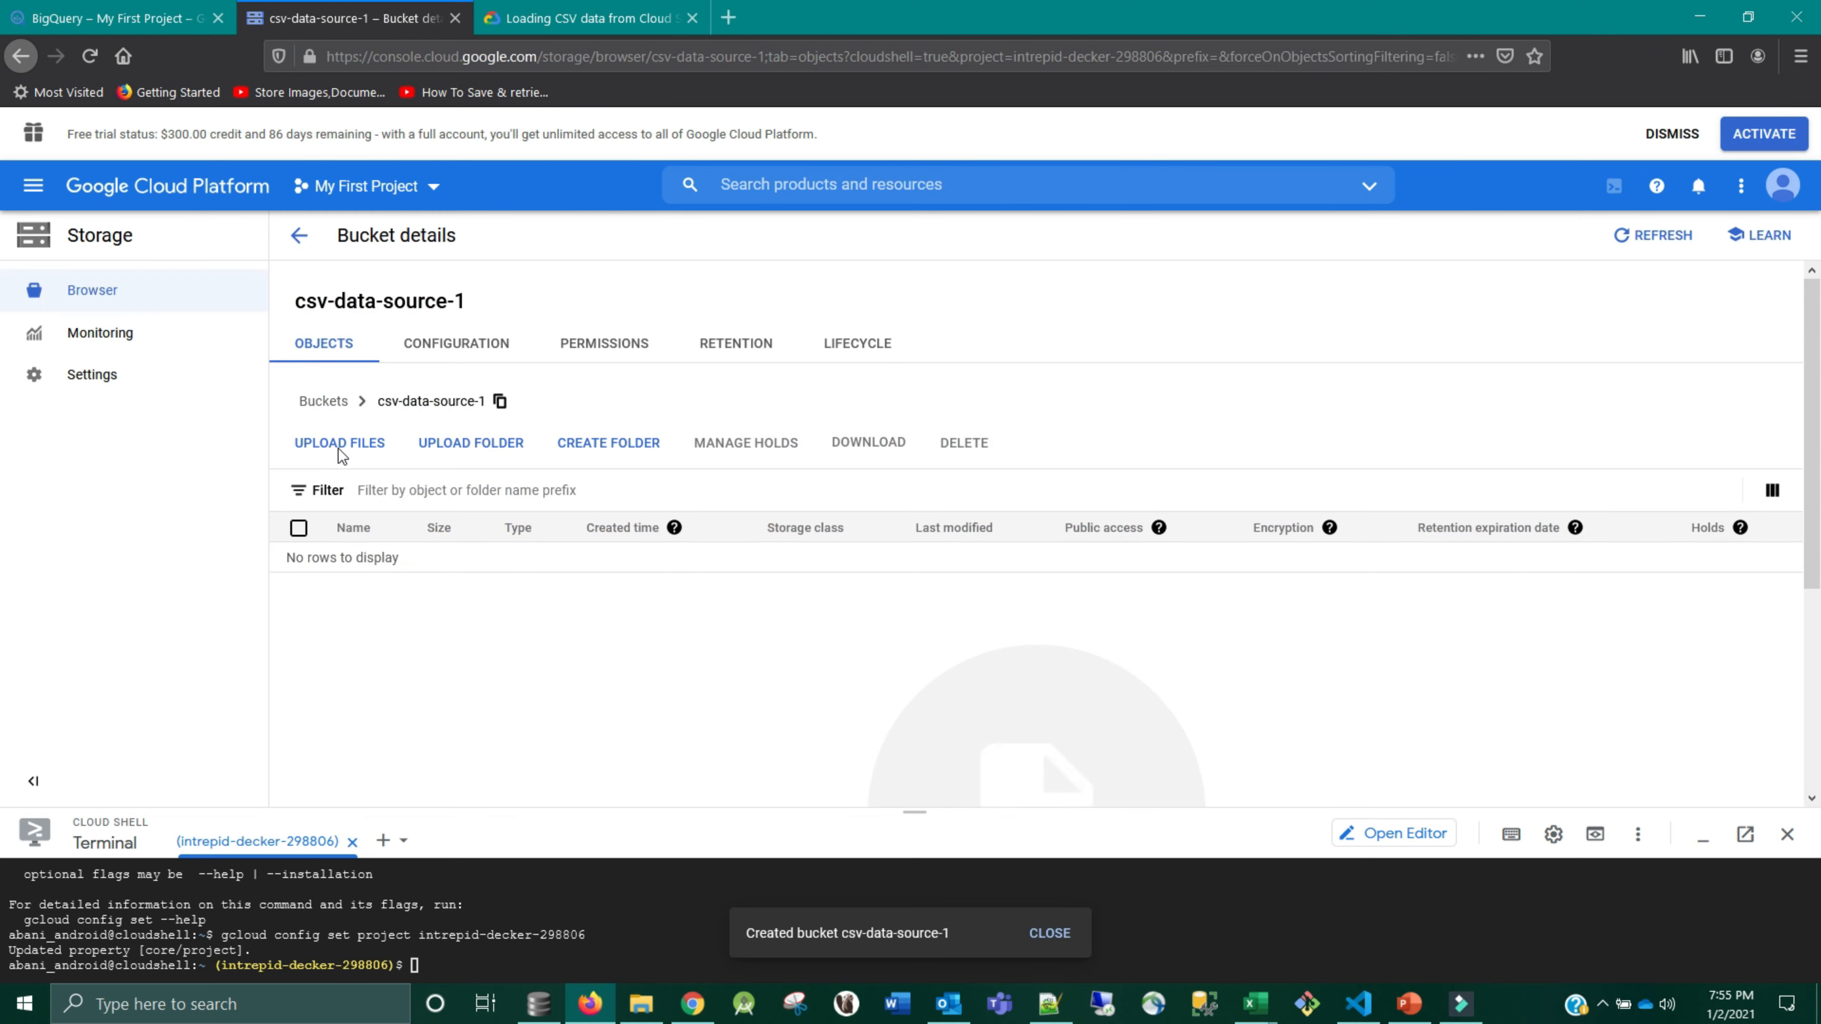
- Upload Import_User_Sample_1.csv and Import_User_Sample_2.csv to the csv-data-source-1 bucket and dismiss the upload summary
click(339, 443)
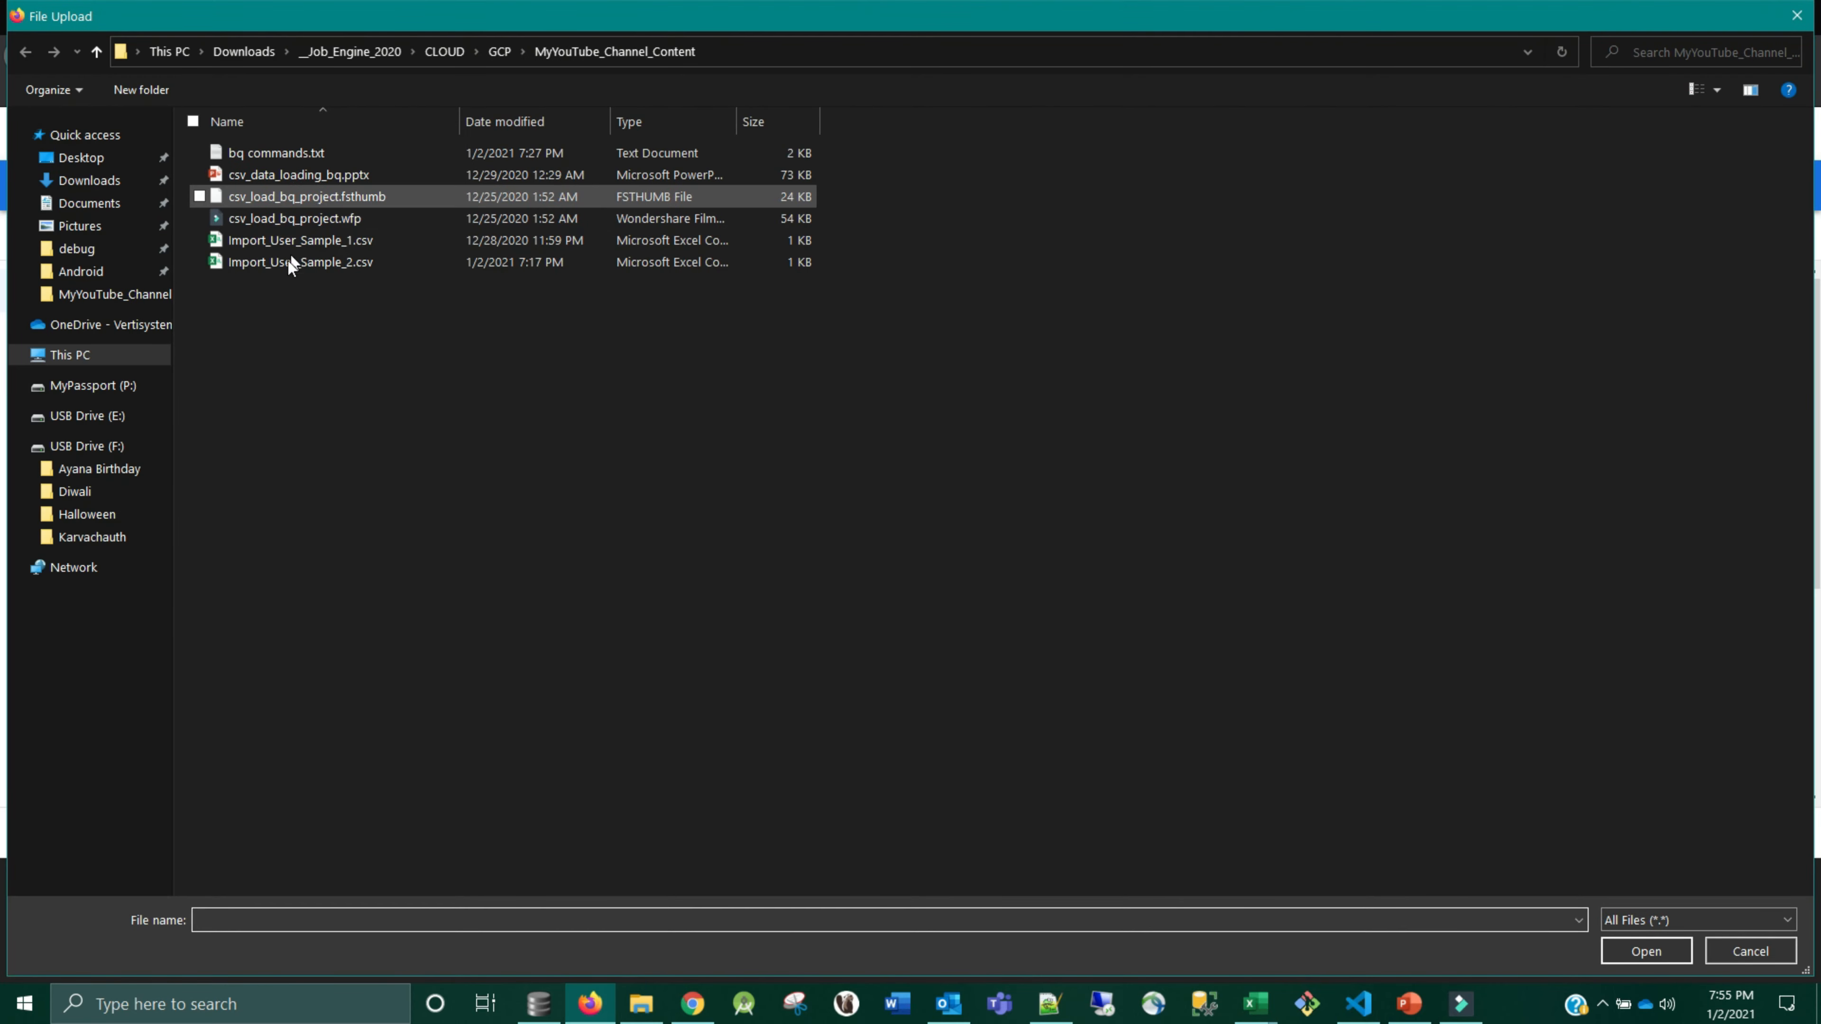
double_click(307, 242)
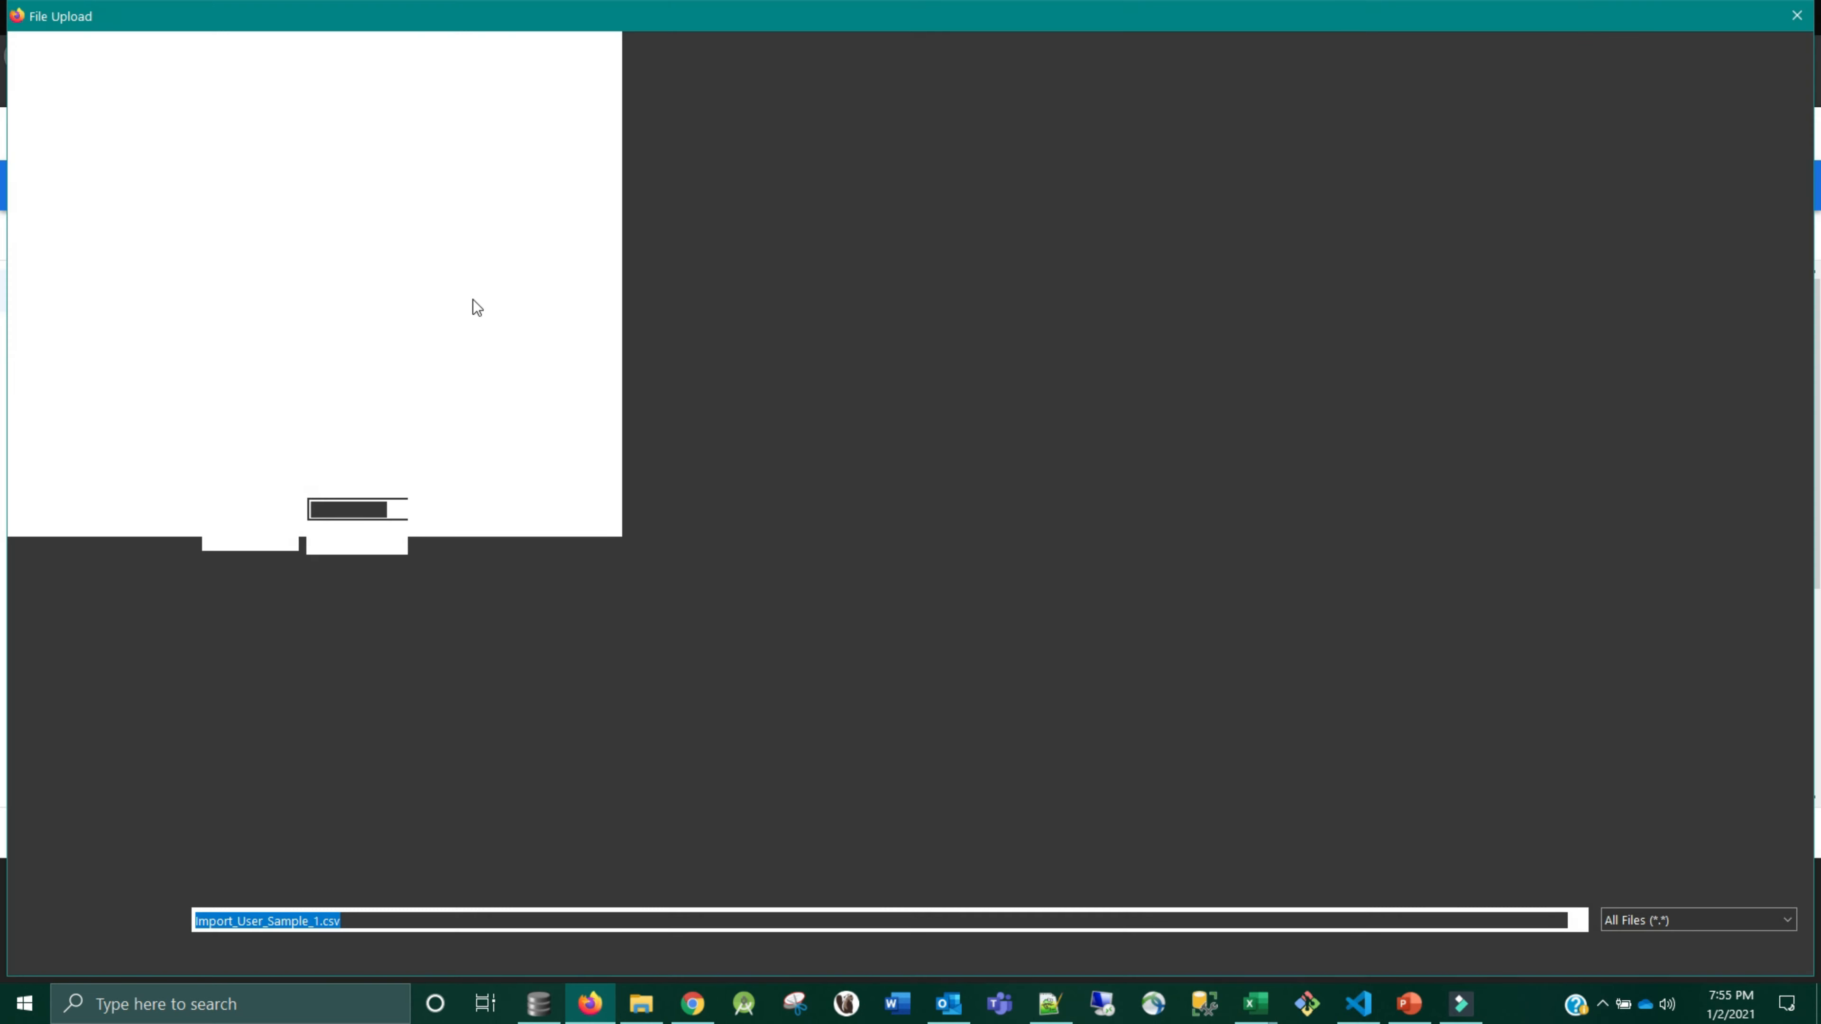
click(260, 264)
double_click(261, 266)
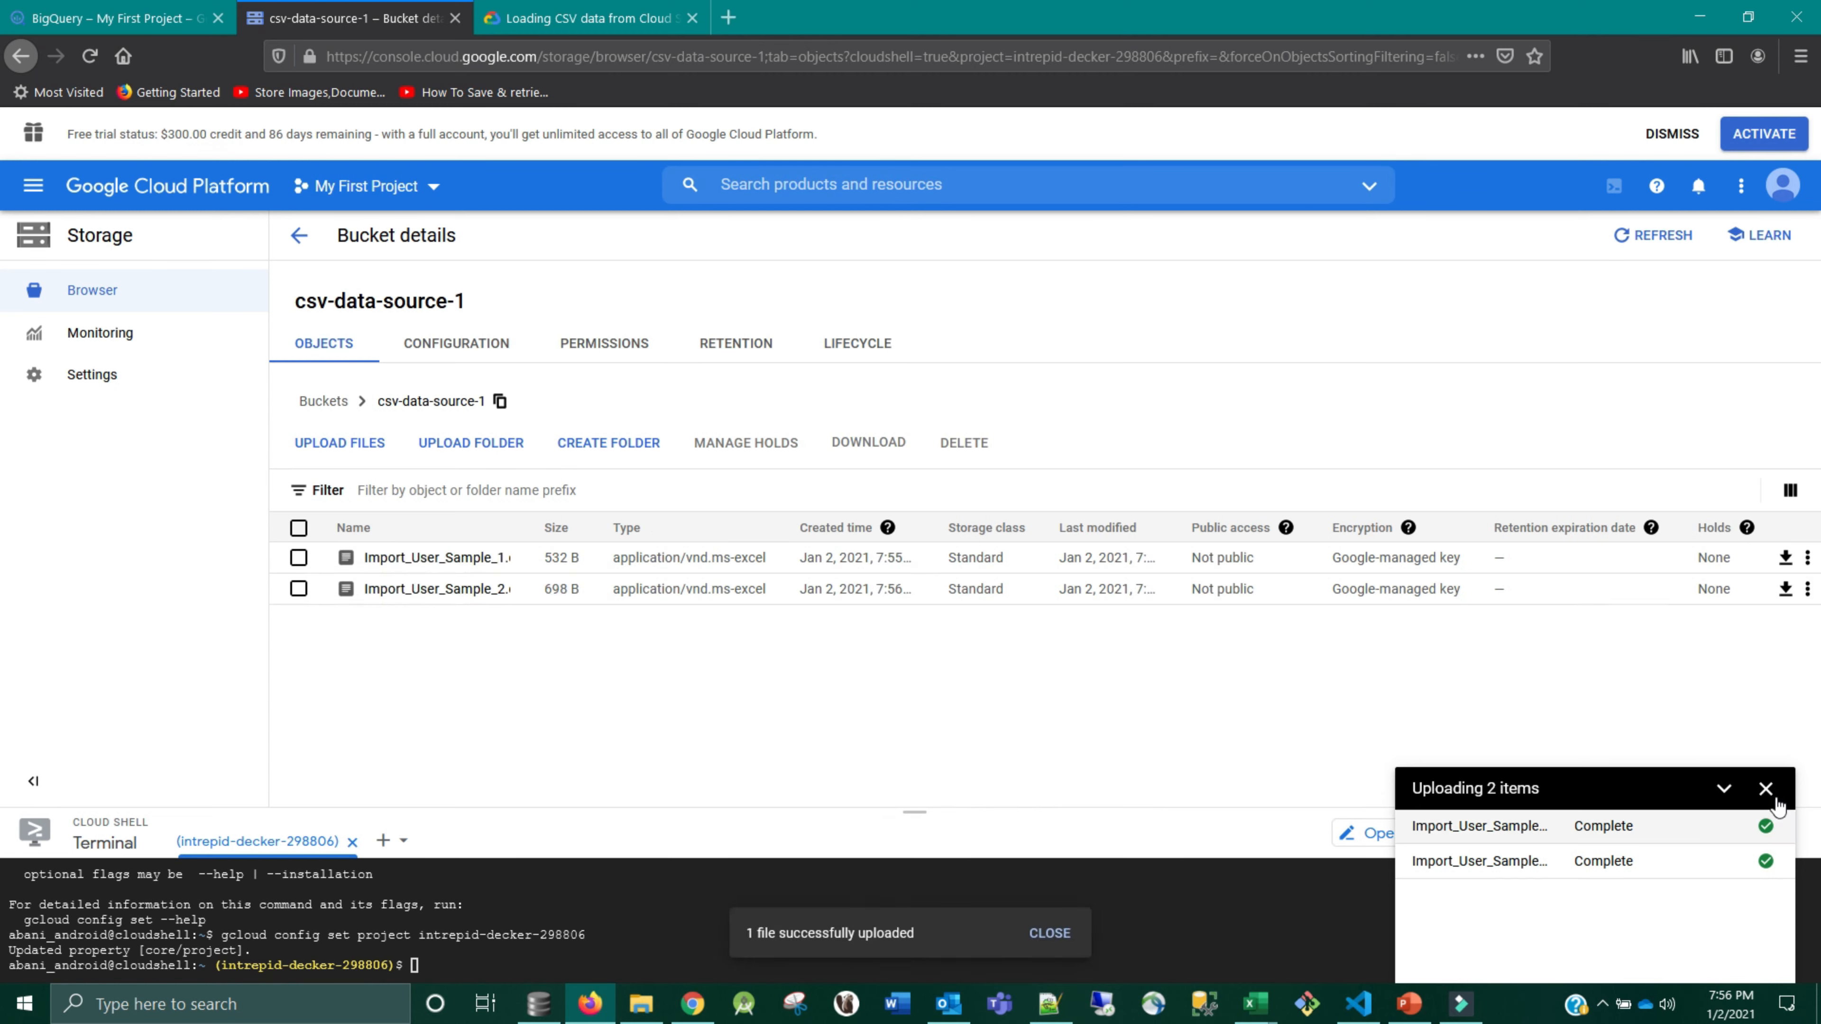
click(1766, 788)
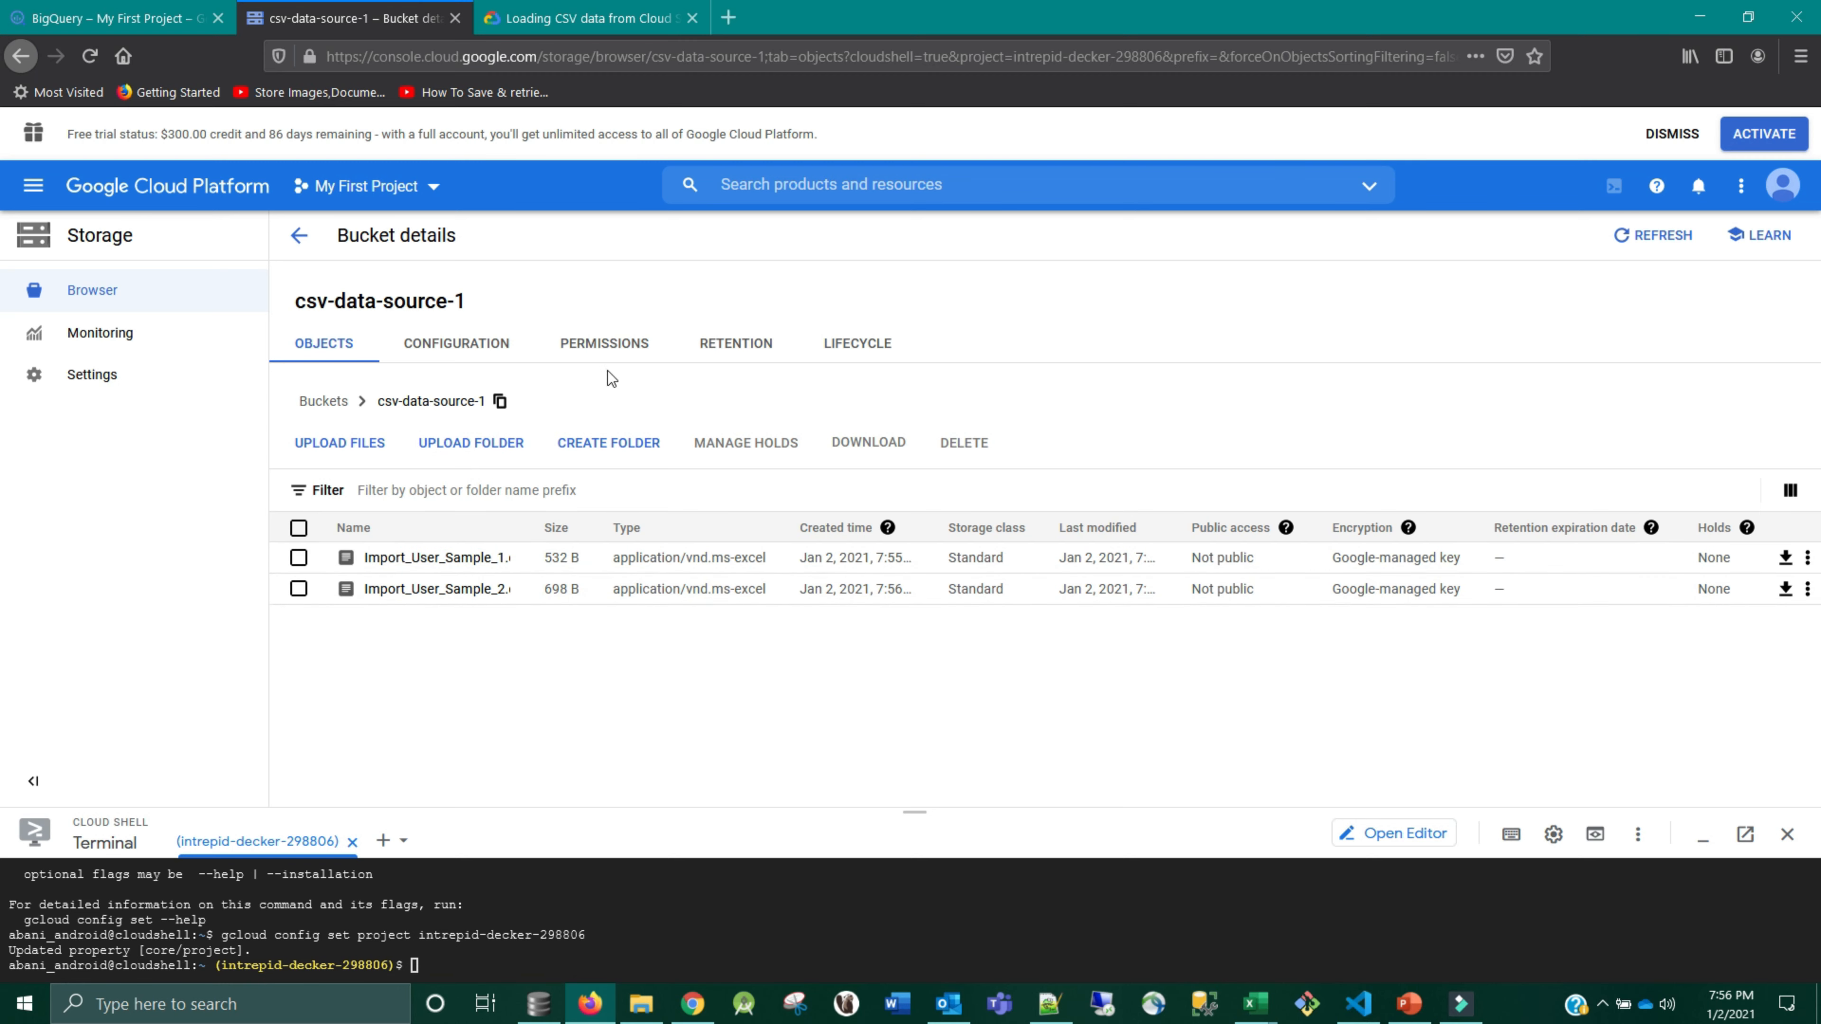
- Return to the data_ingestion dataset in BigQuery and start a new table with Google Cloud Storage as its source
click(545, 16)
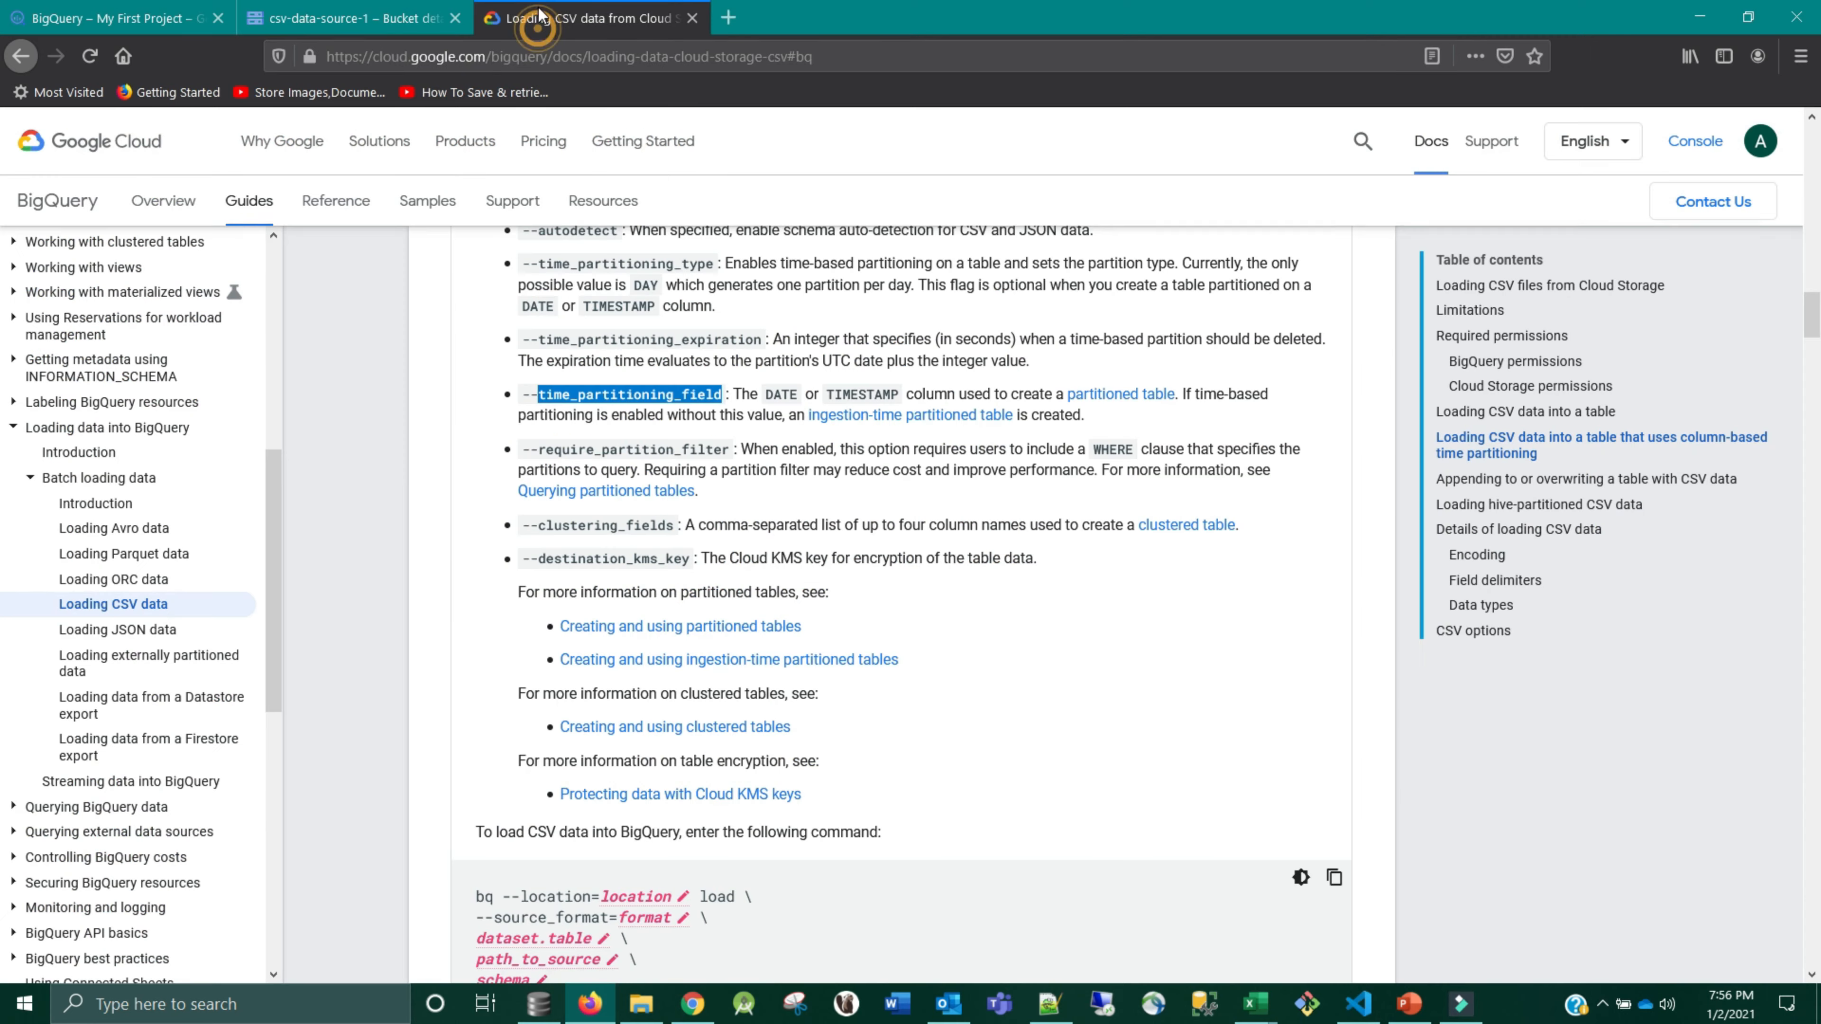
scroll(539, 208, up, 15)
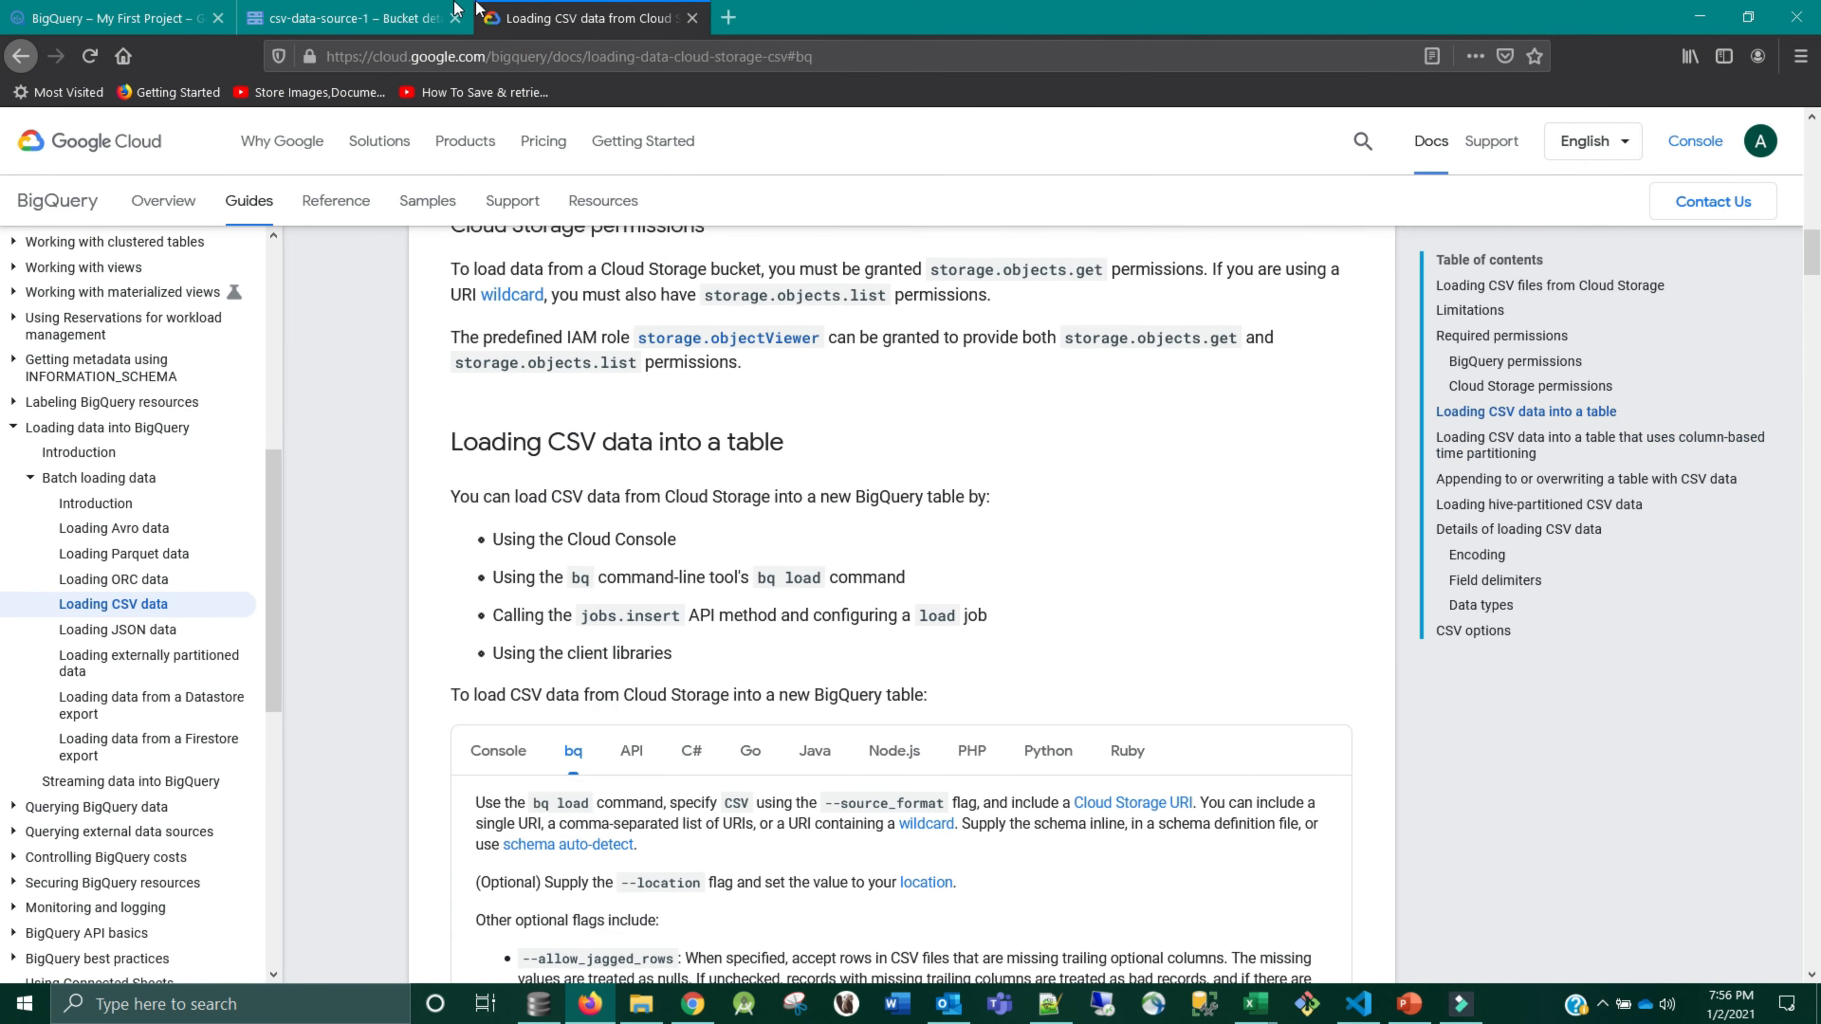
click(83, 18)
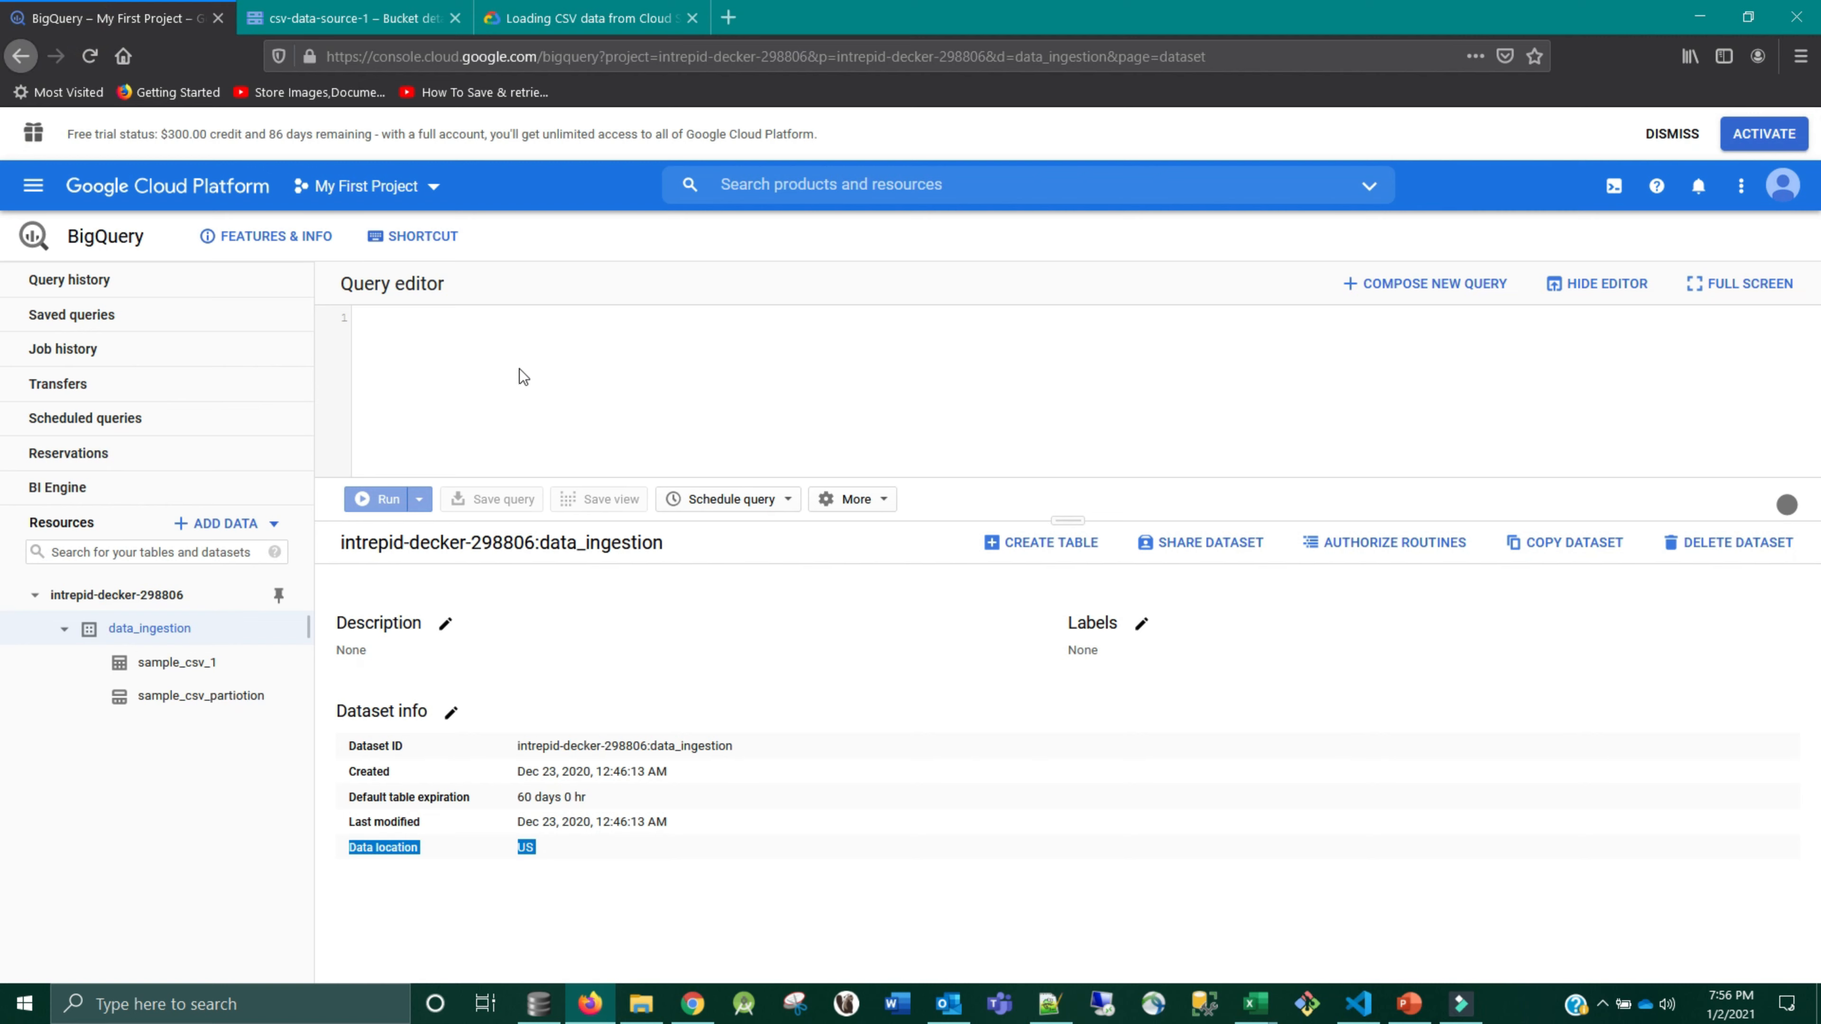
click(118, 631)
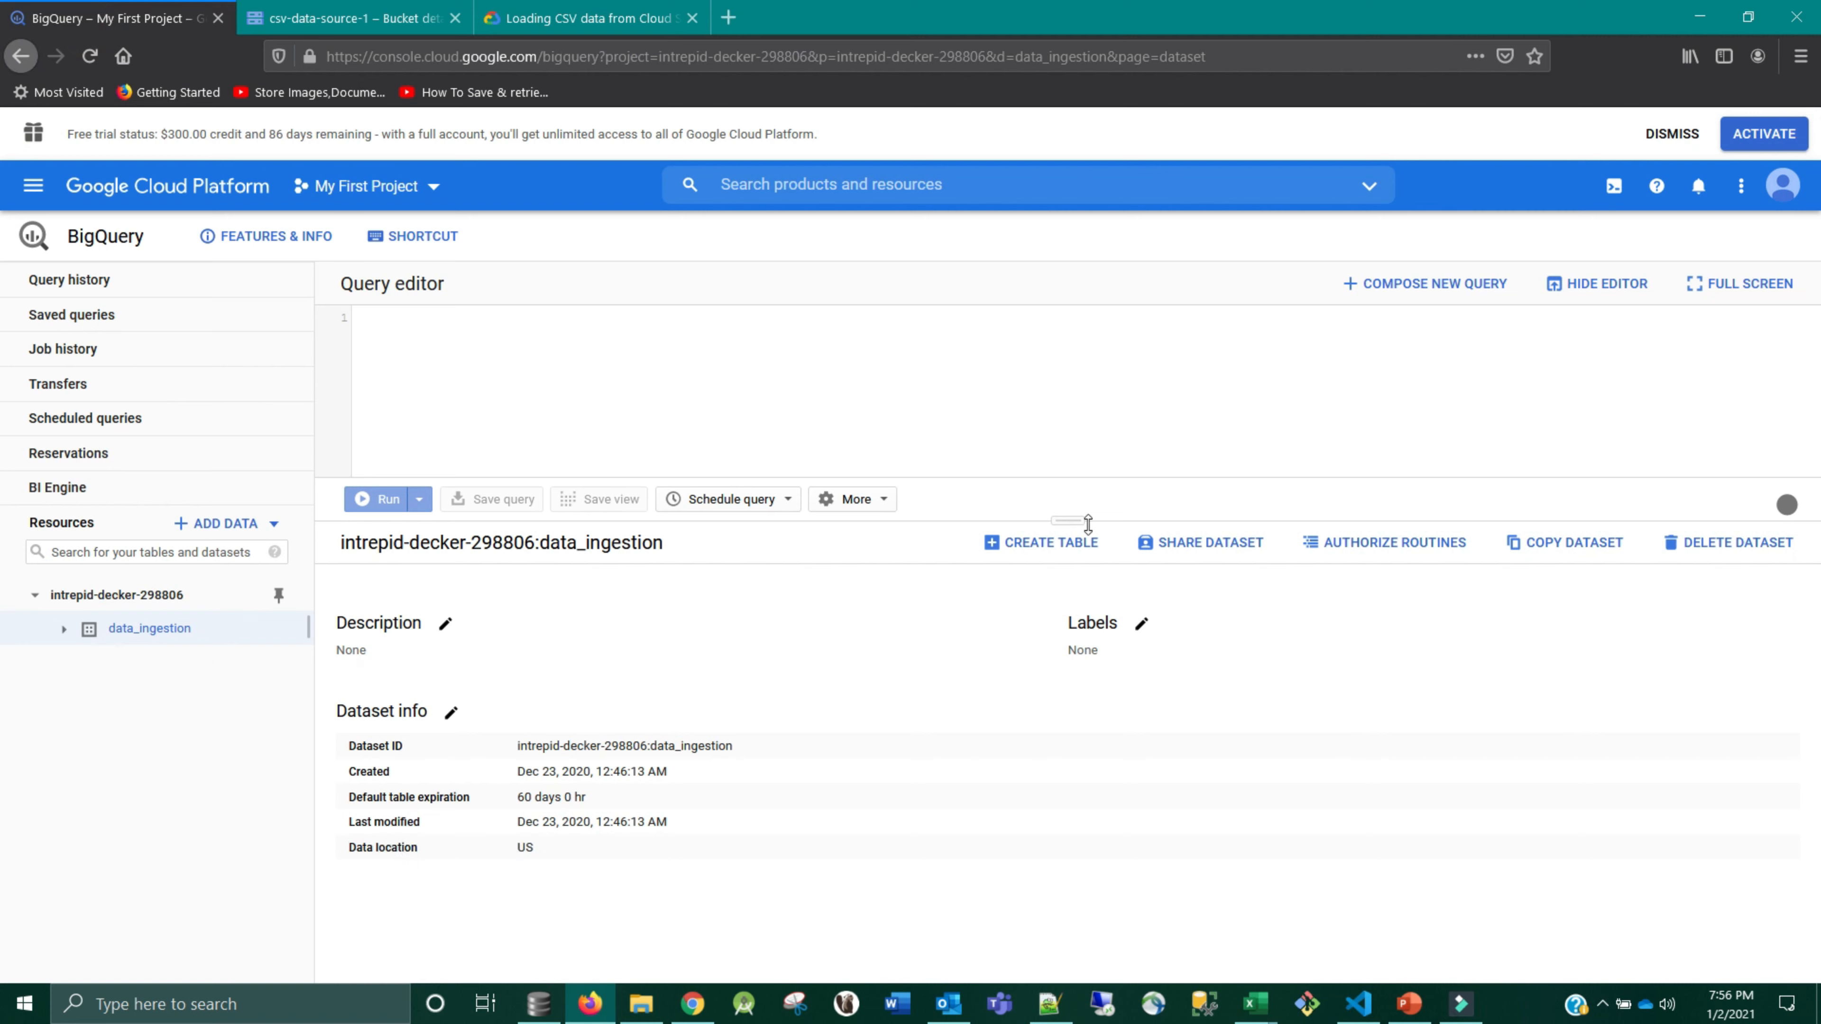
click(216, 629)
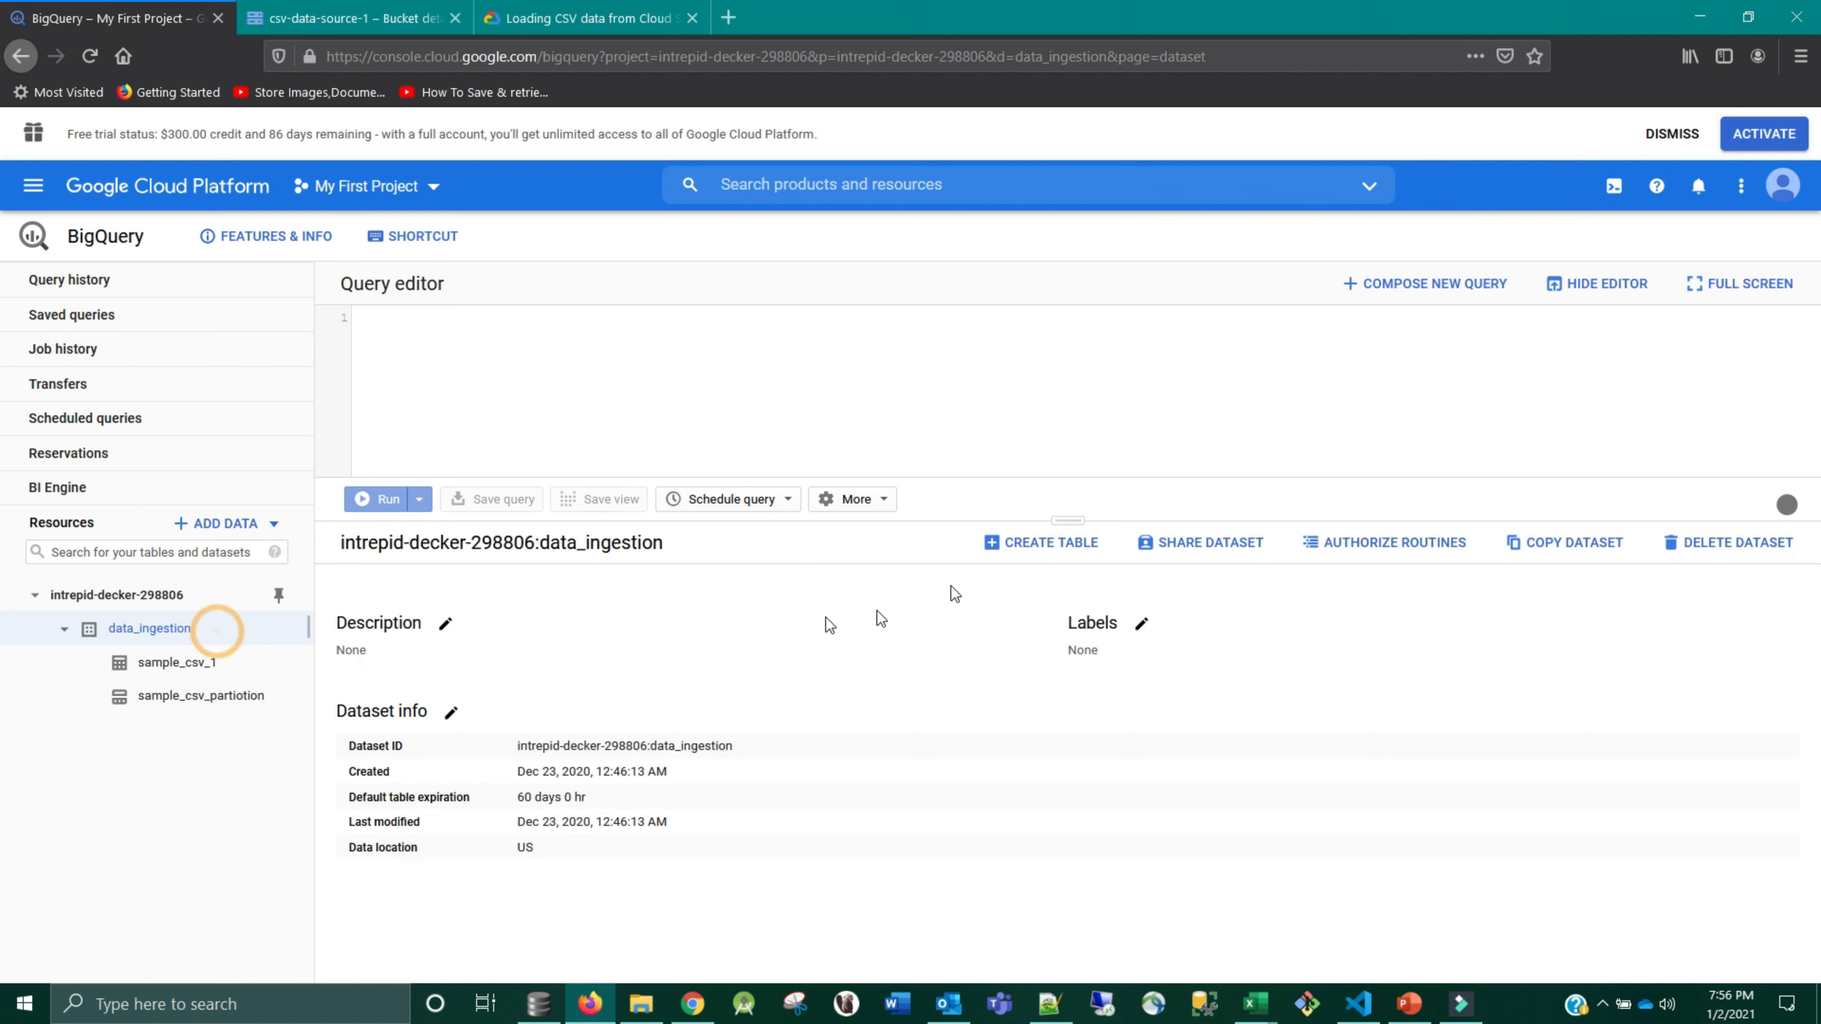
click(992, 559)
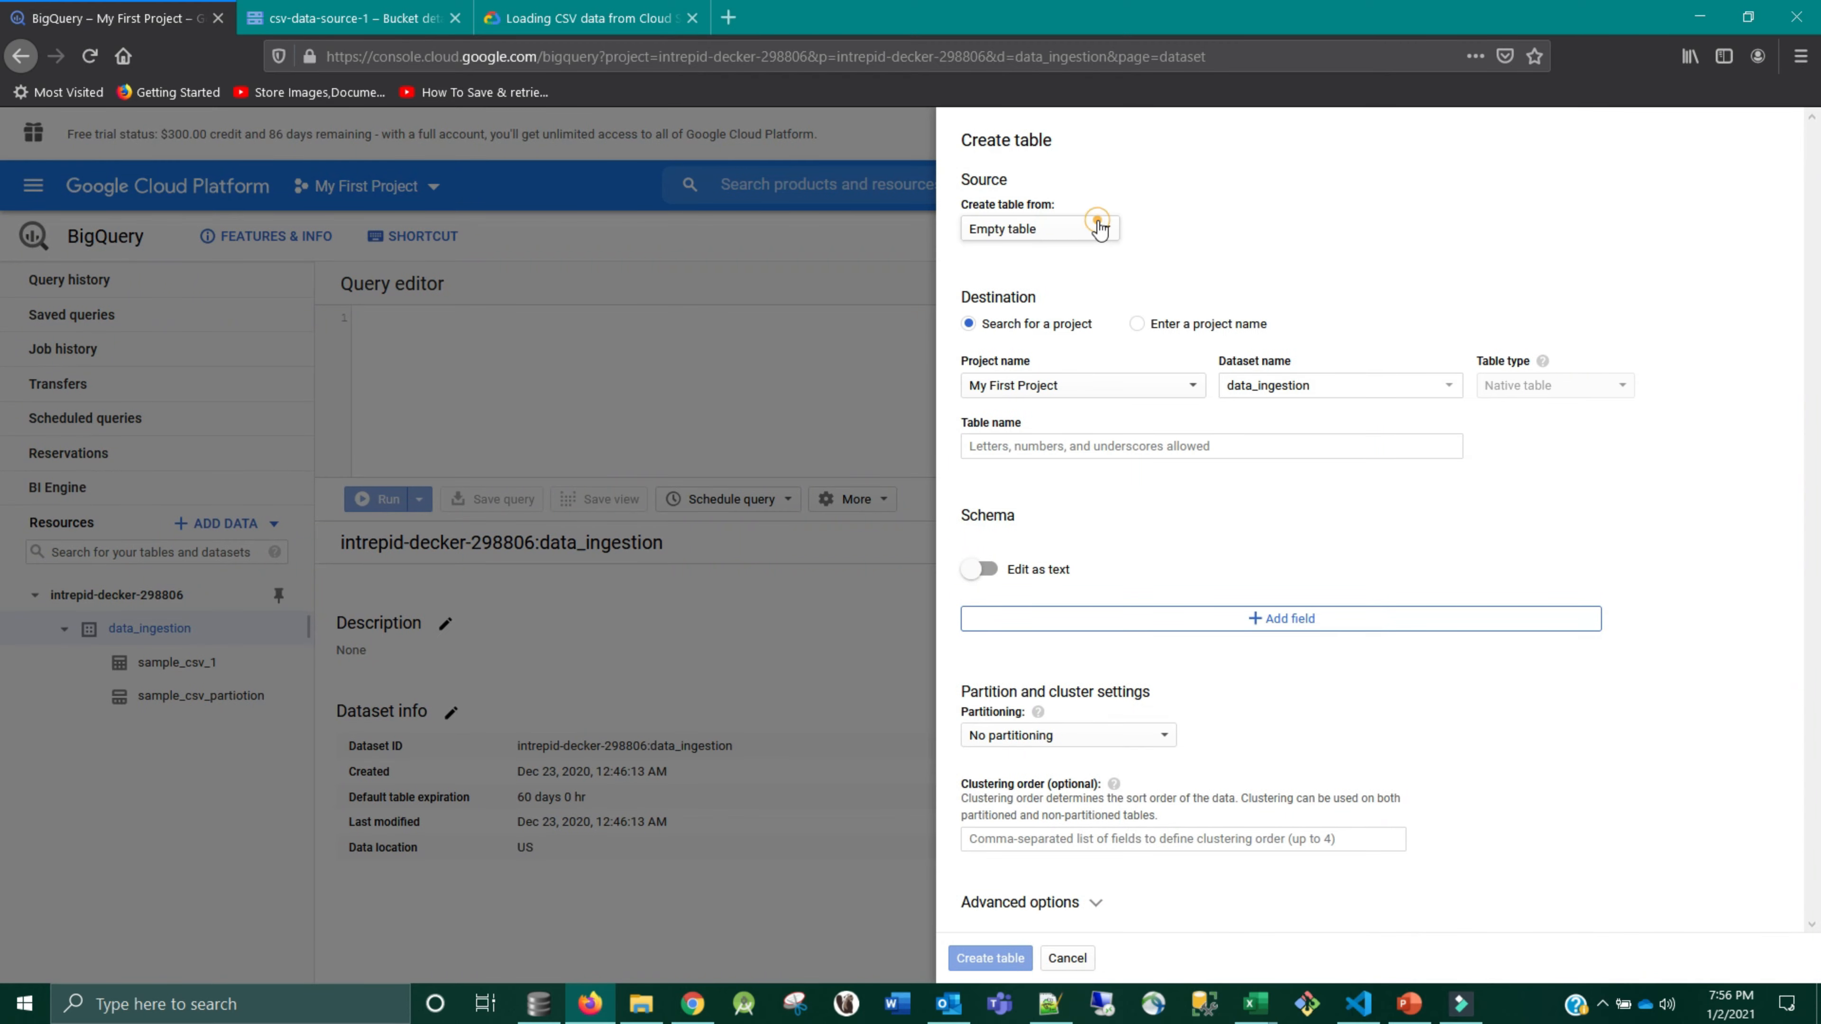
click(1099, 228)
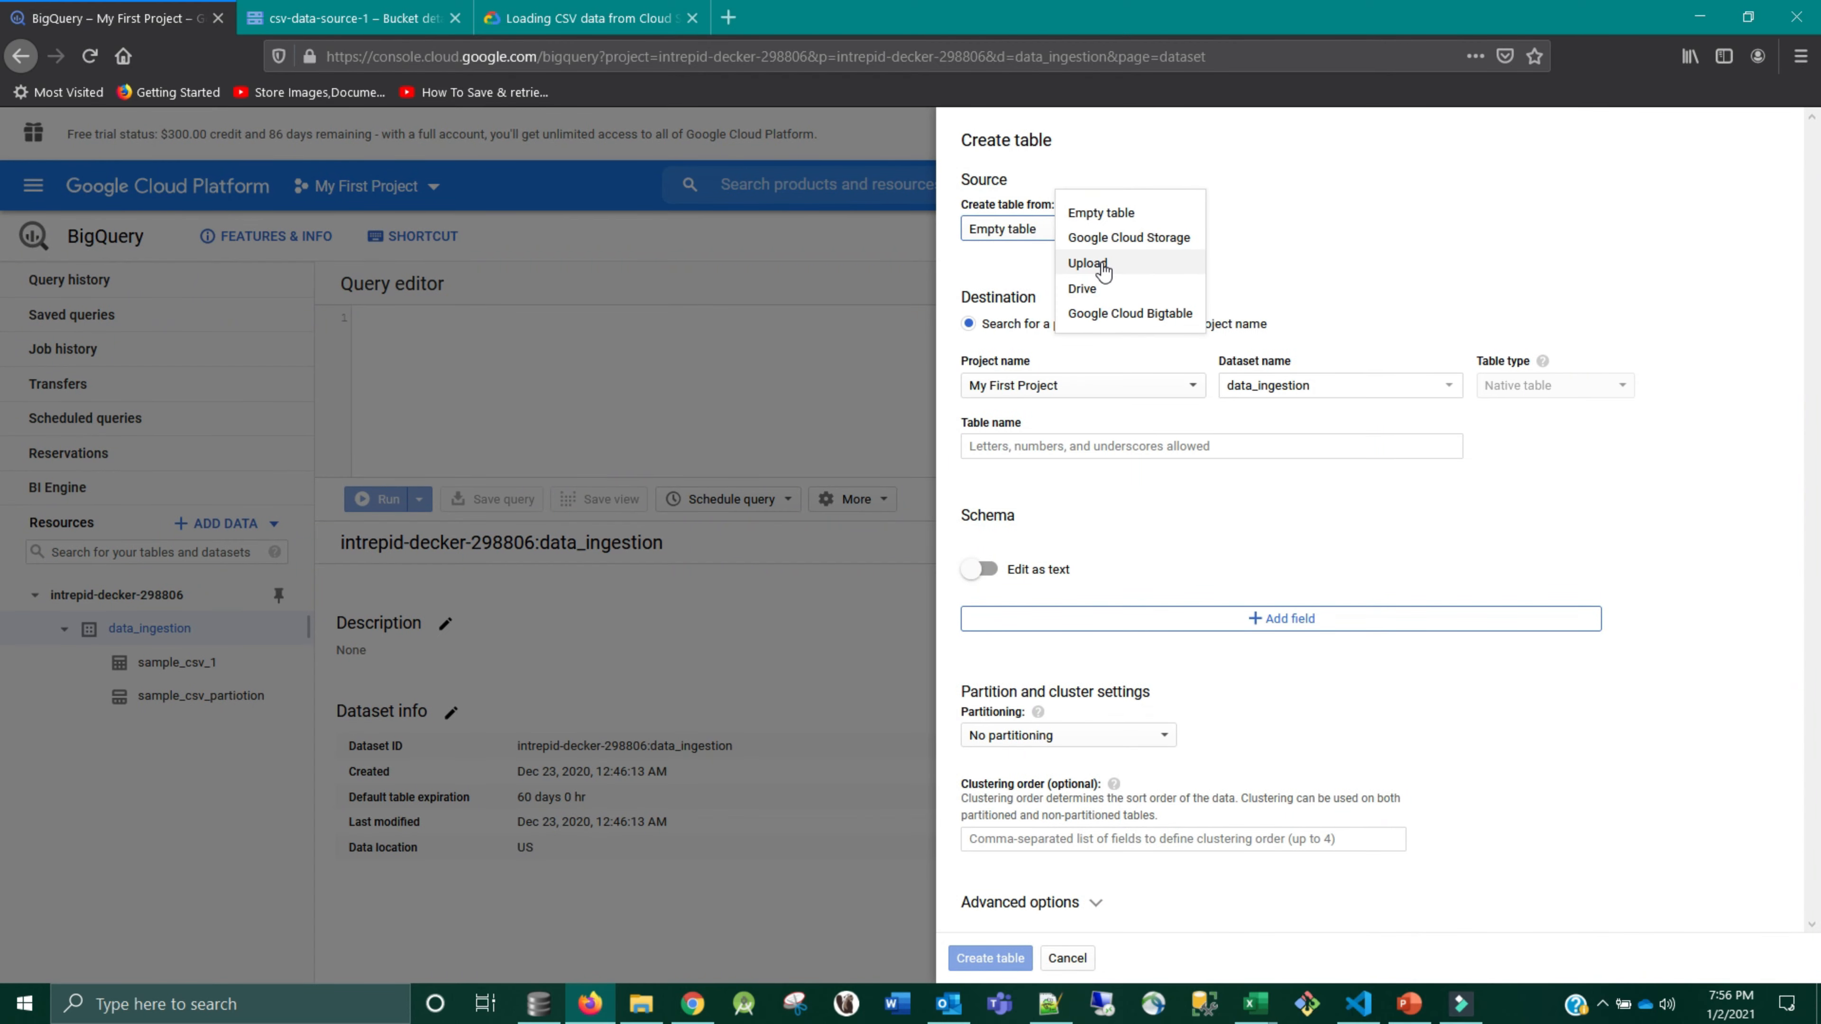
click(1125, 238)
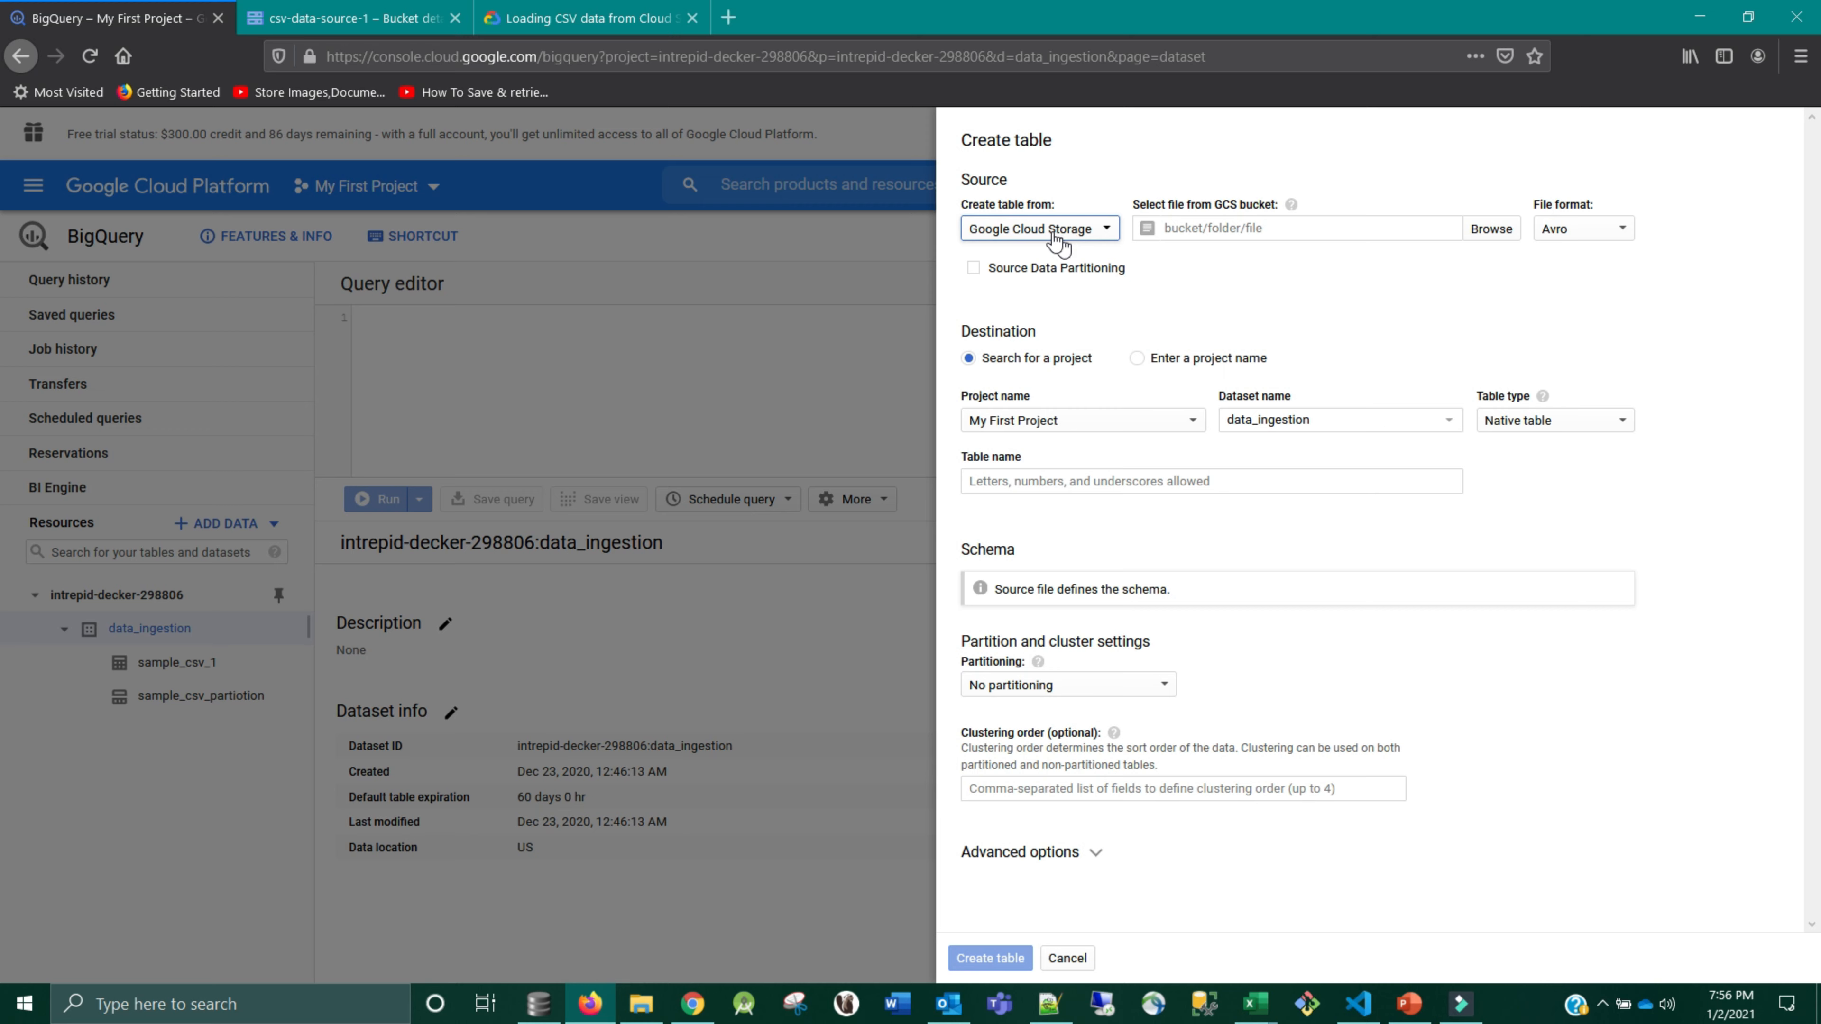
- Choose Import_User_Sample_1.csv from the csv-data-source-1 bucket as the new table's source file
click(1262, 244)
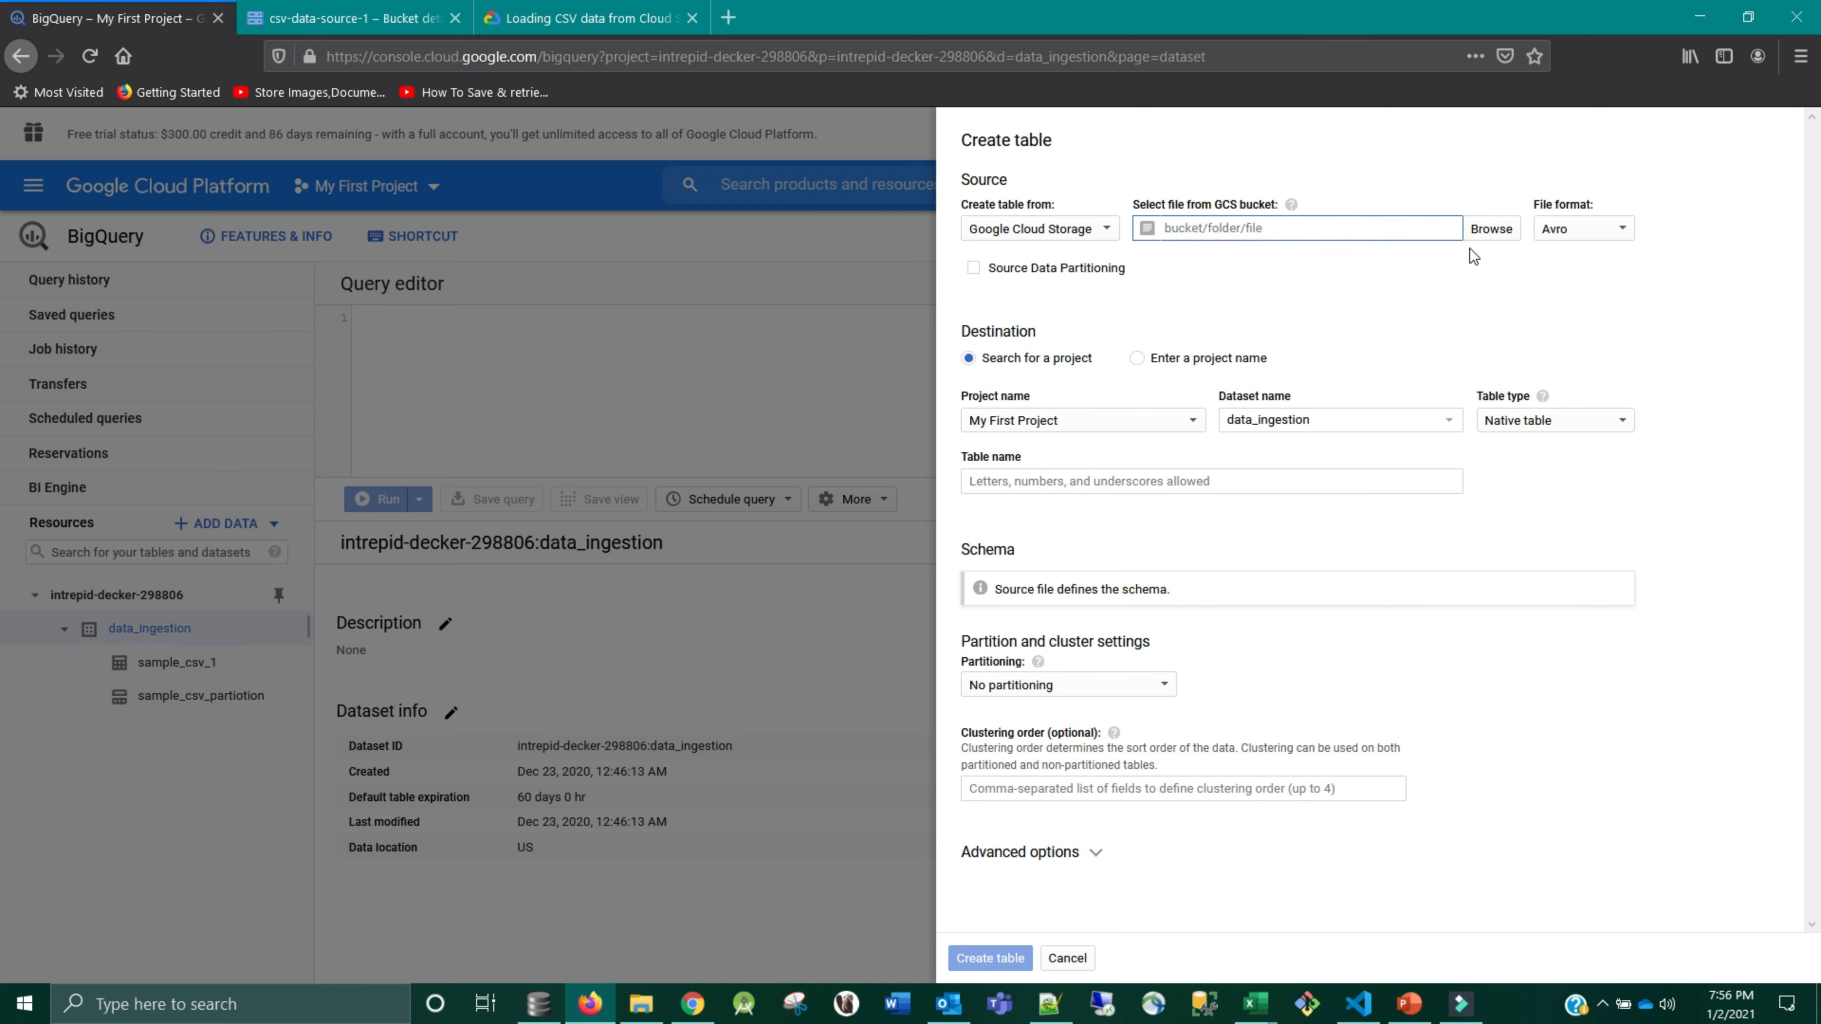
click(1502, 228)
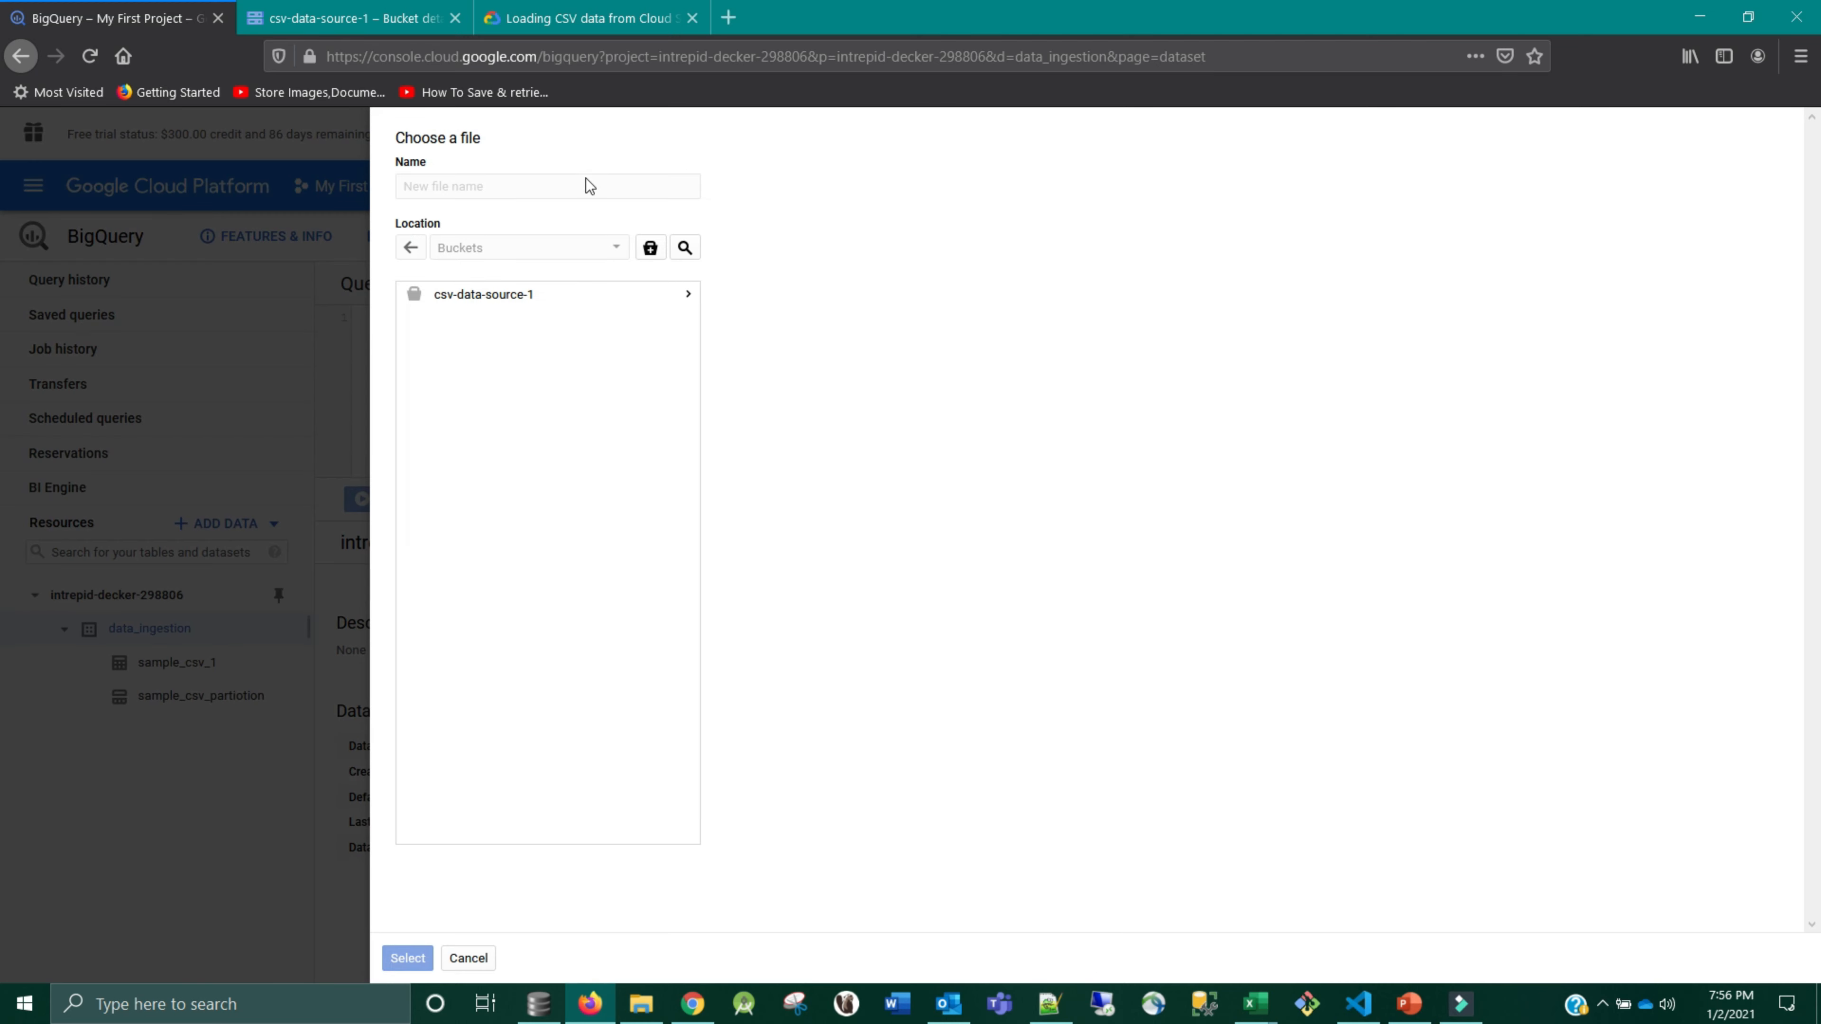
click(478, 289)
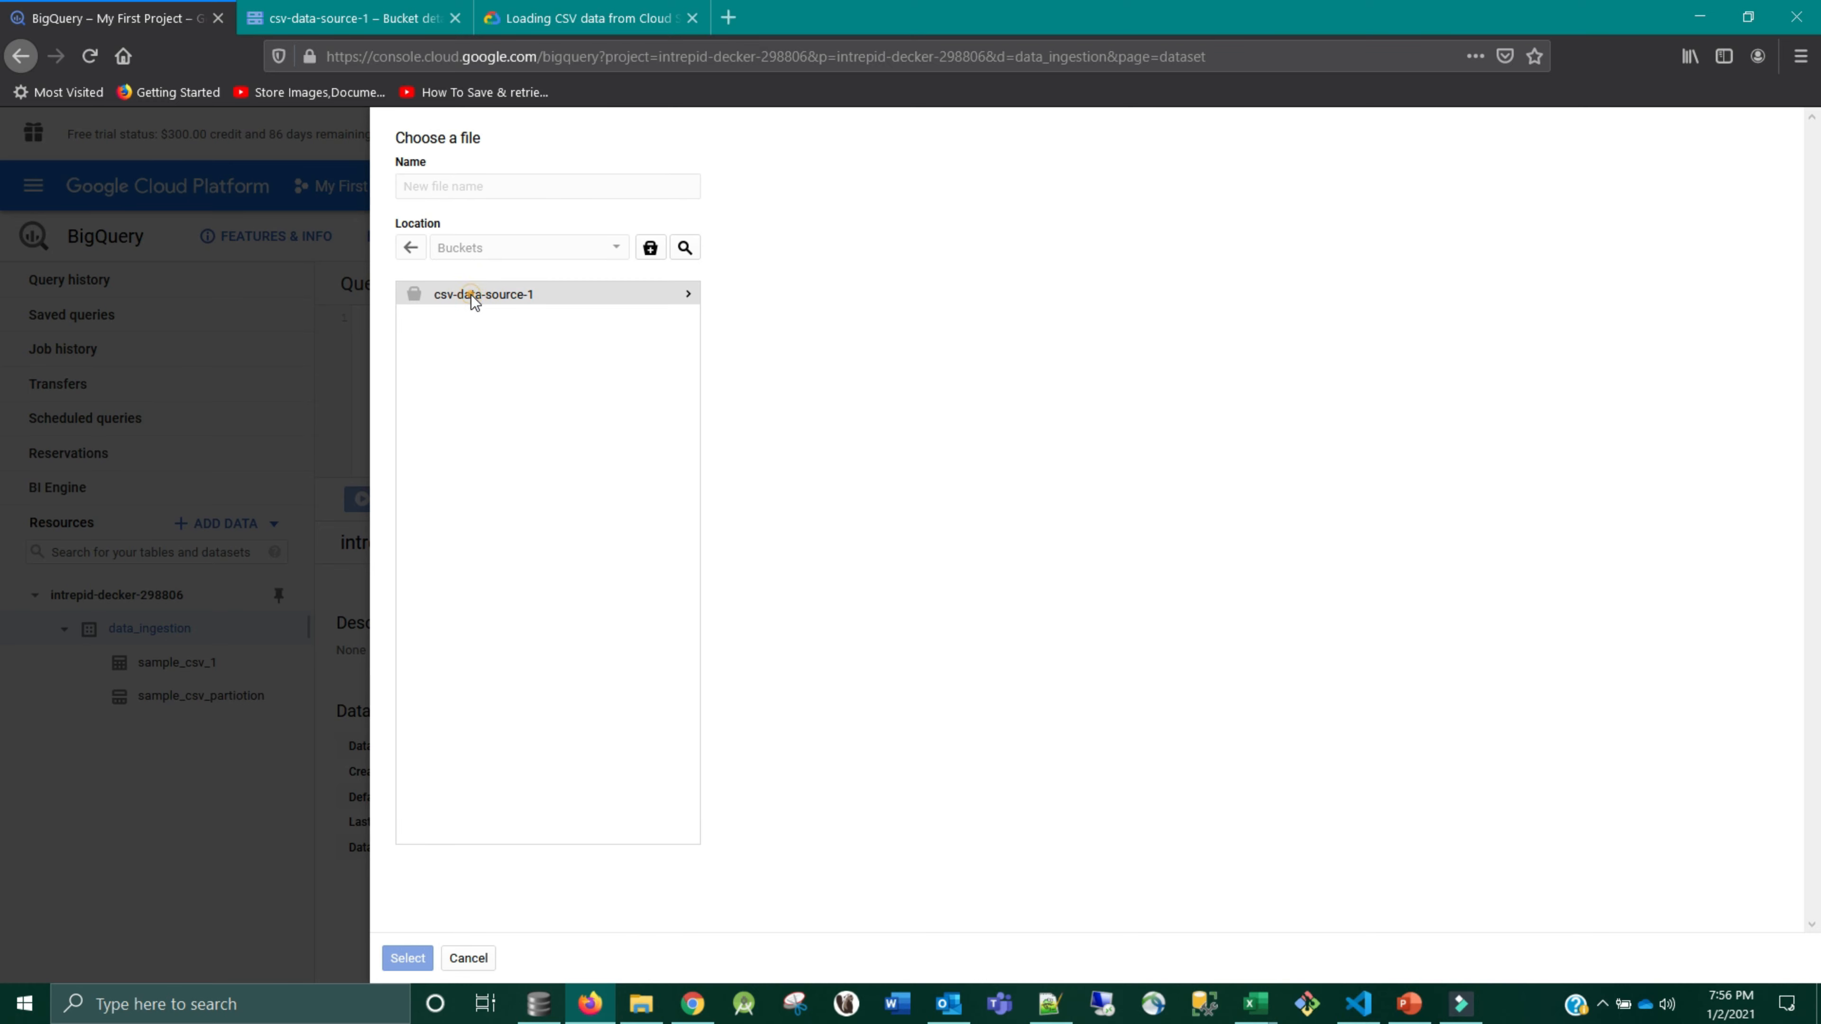
click(470, 295)
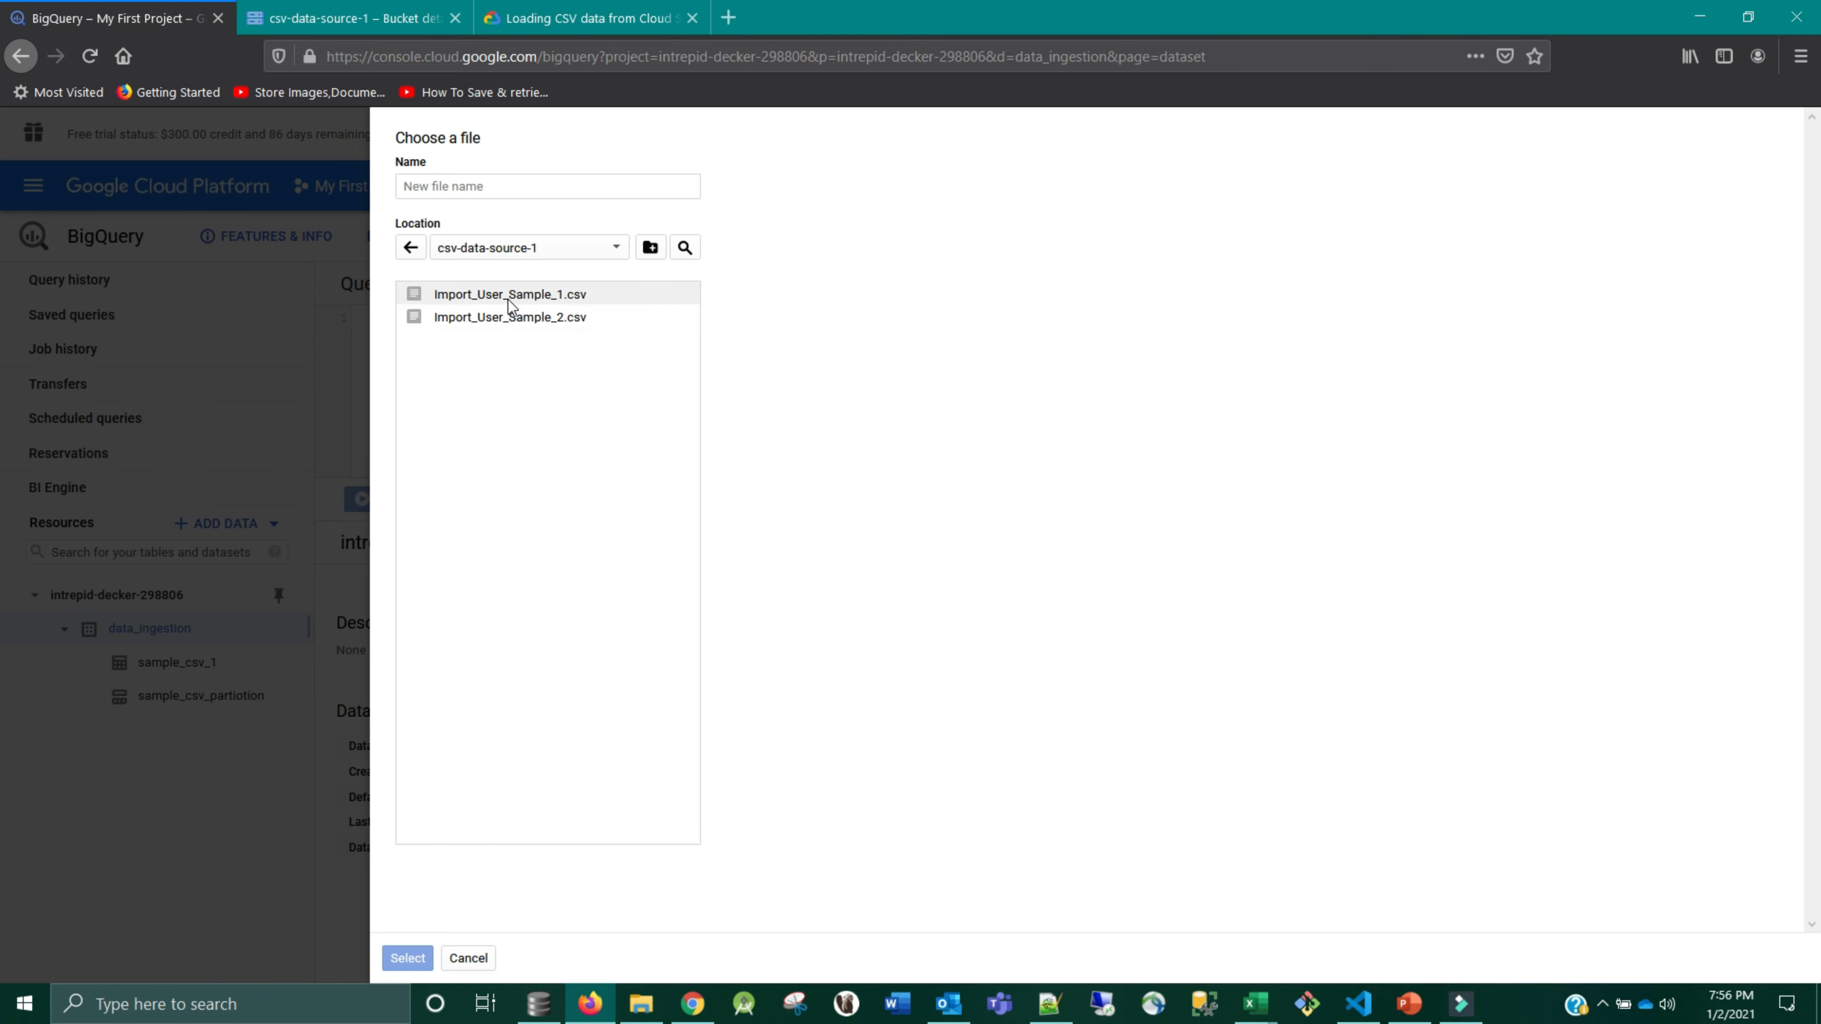
click(408, 958)
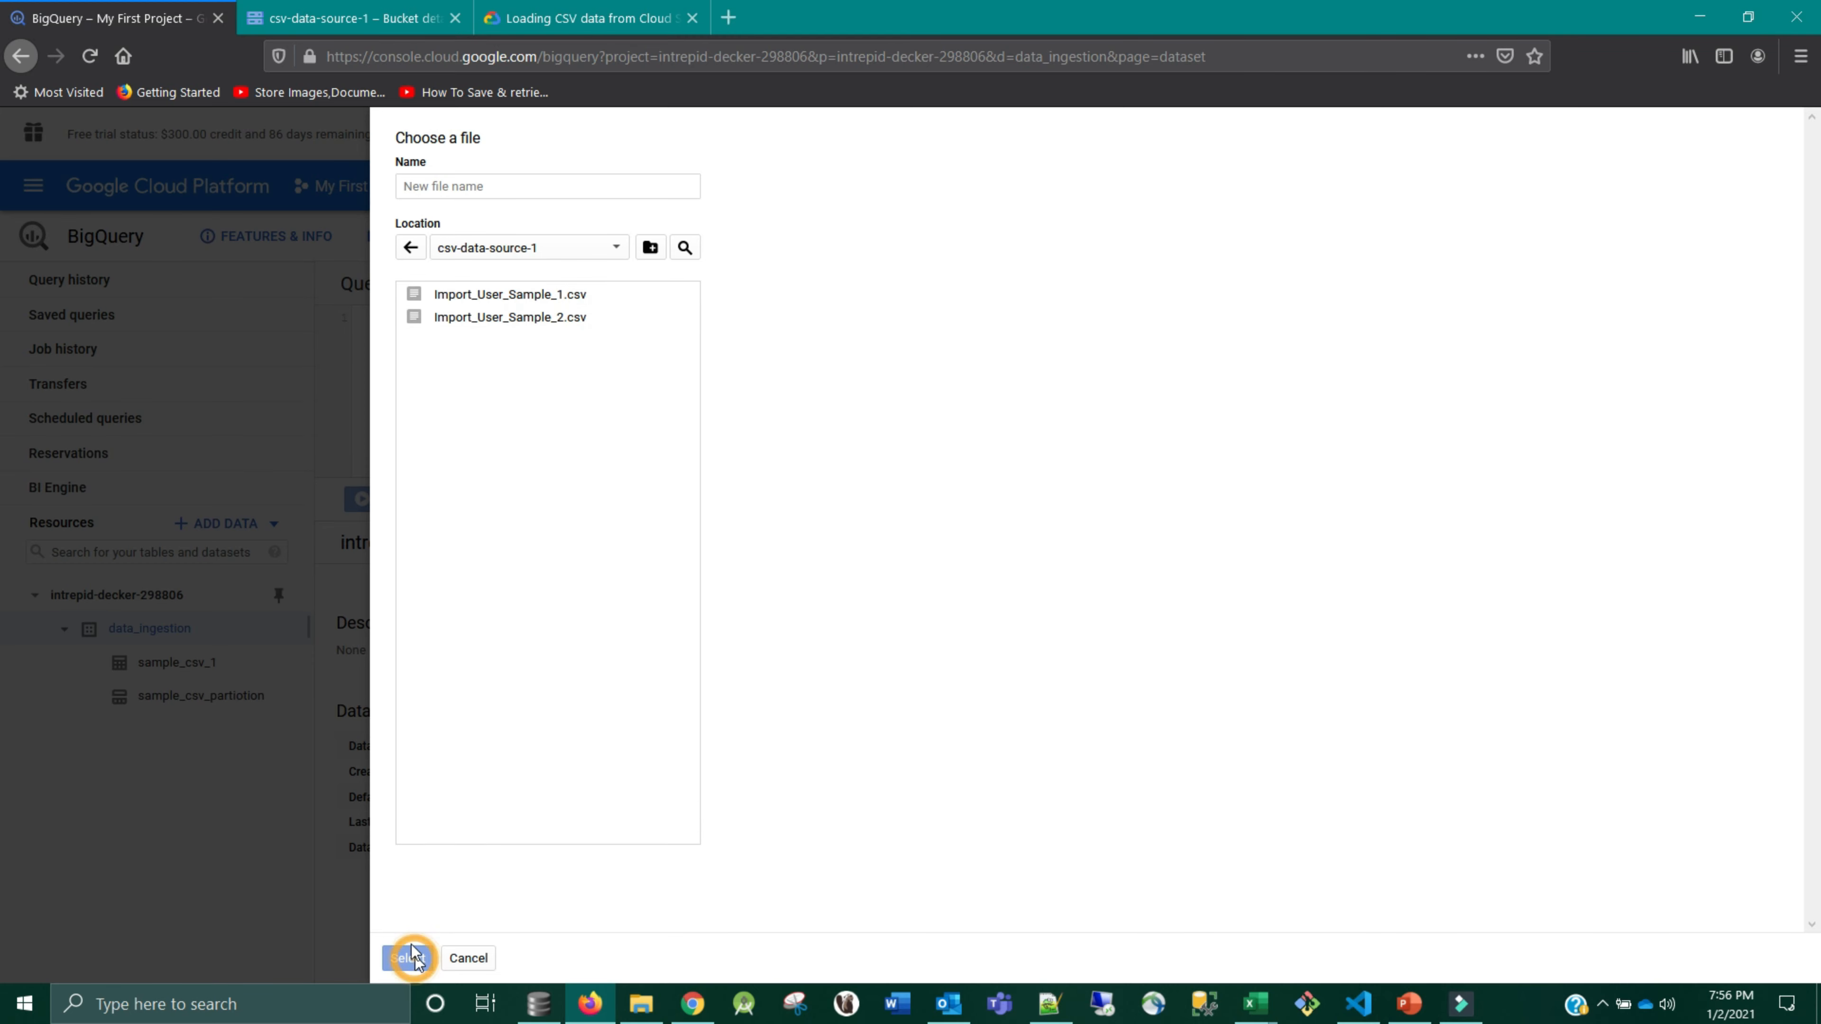
click(507, 302)
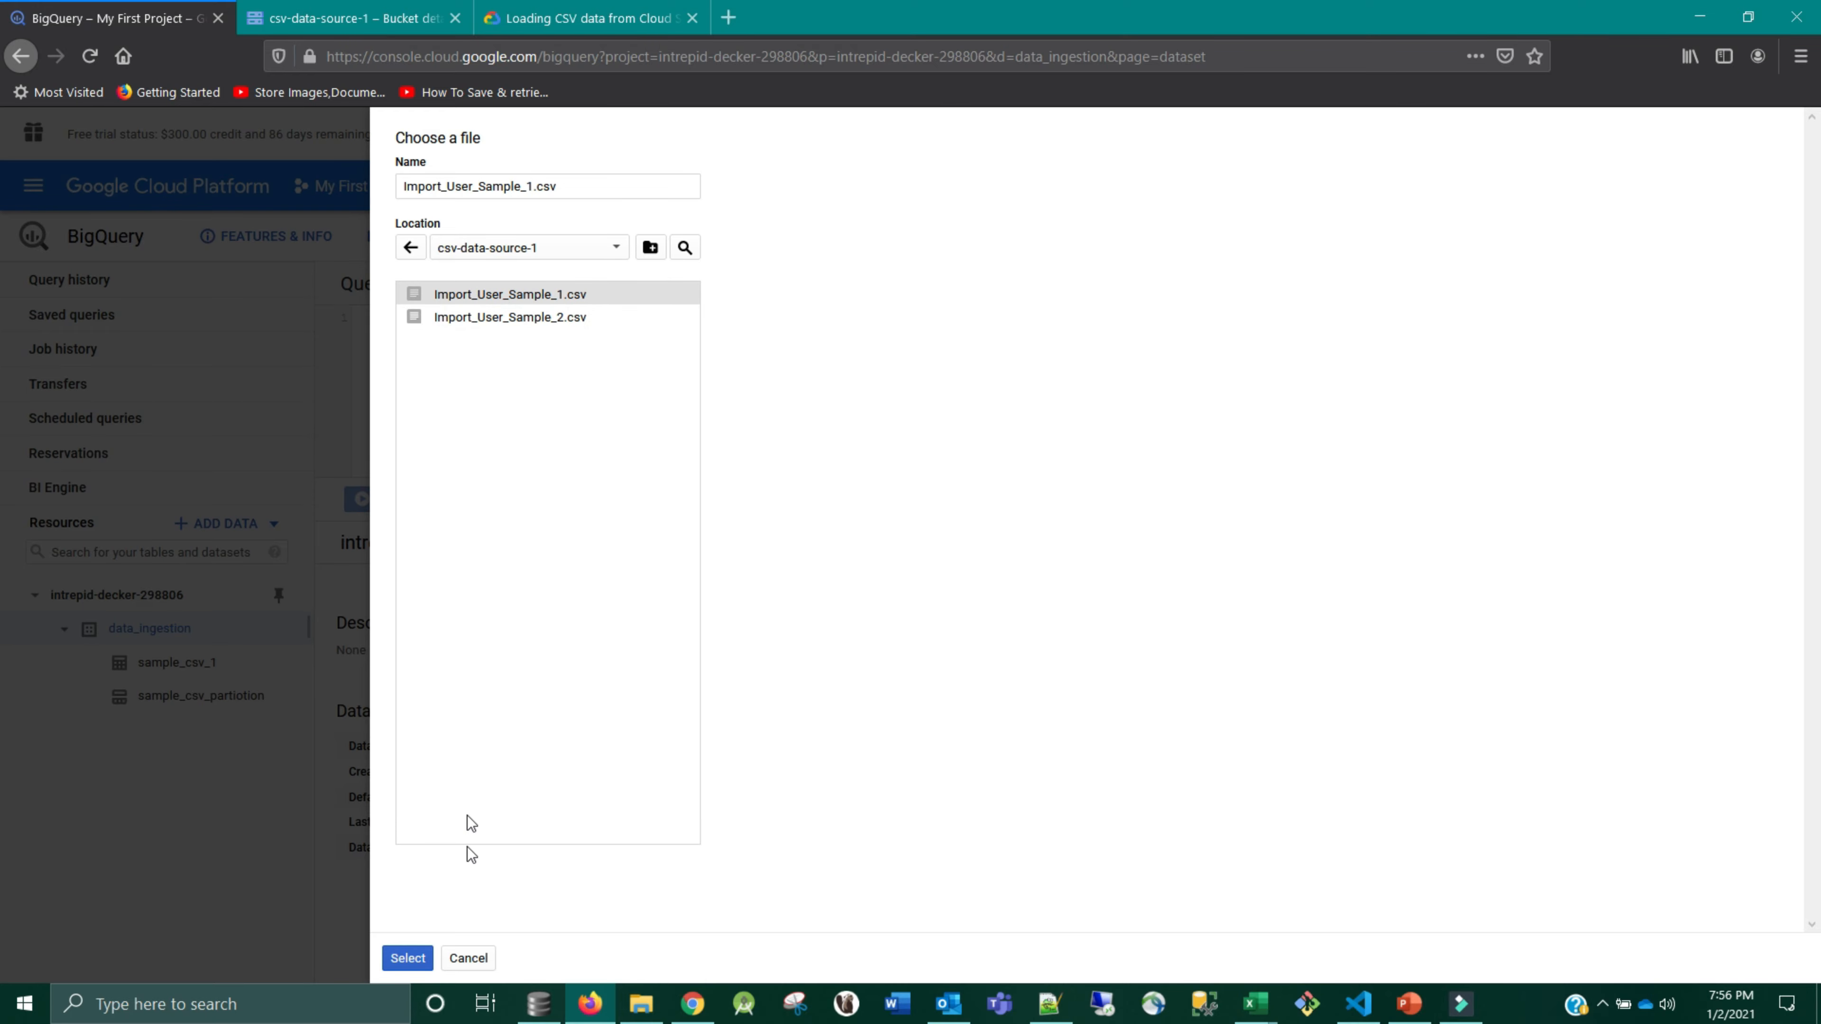
click(428, 958)
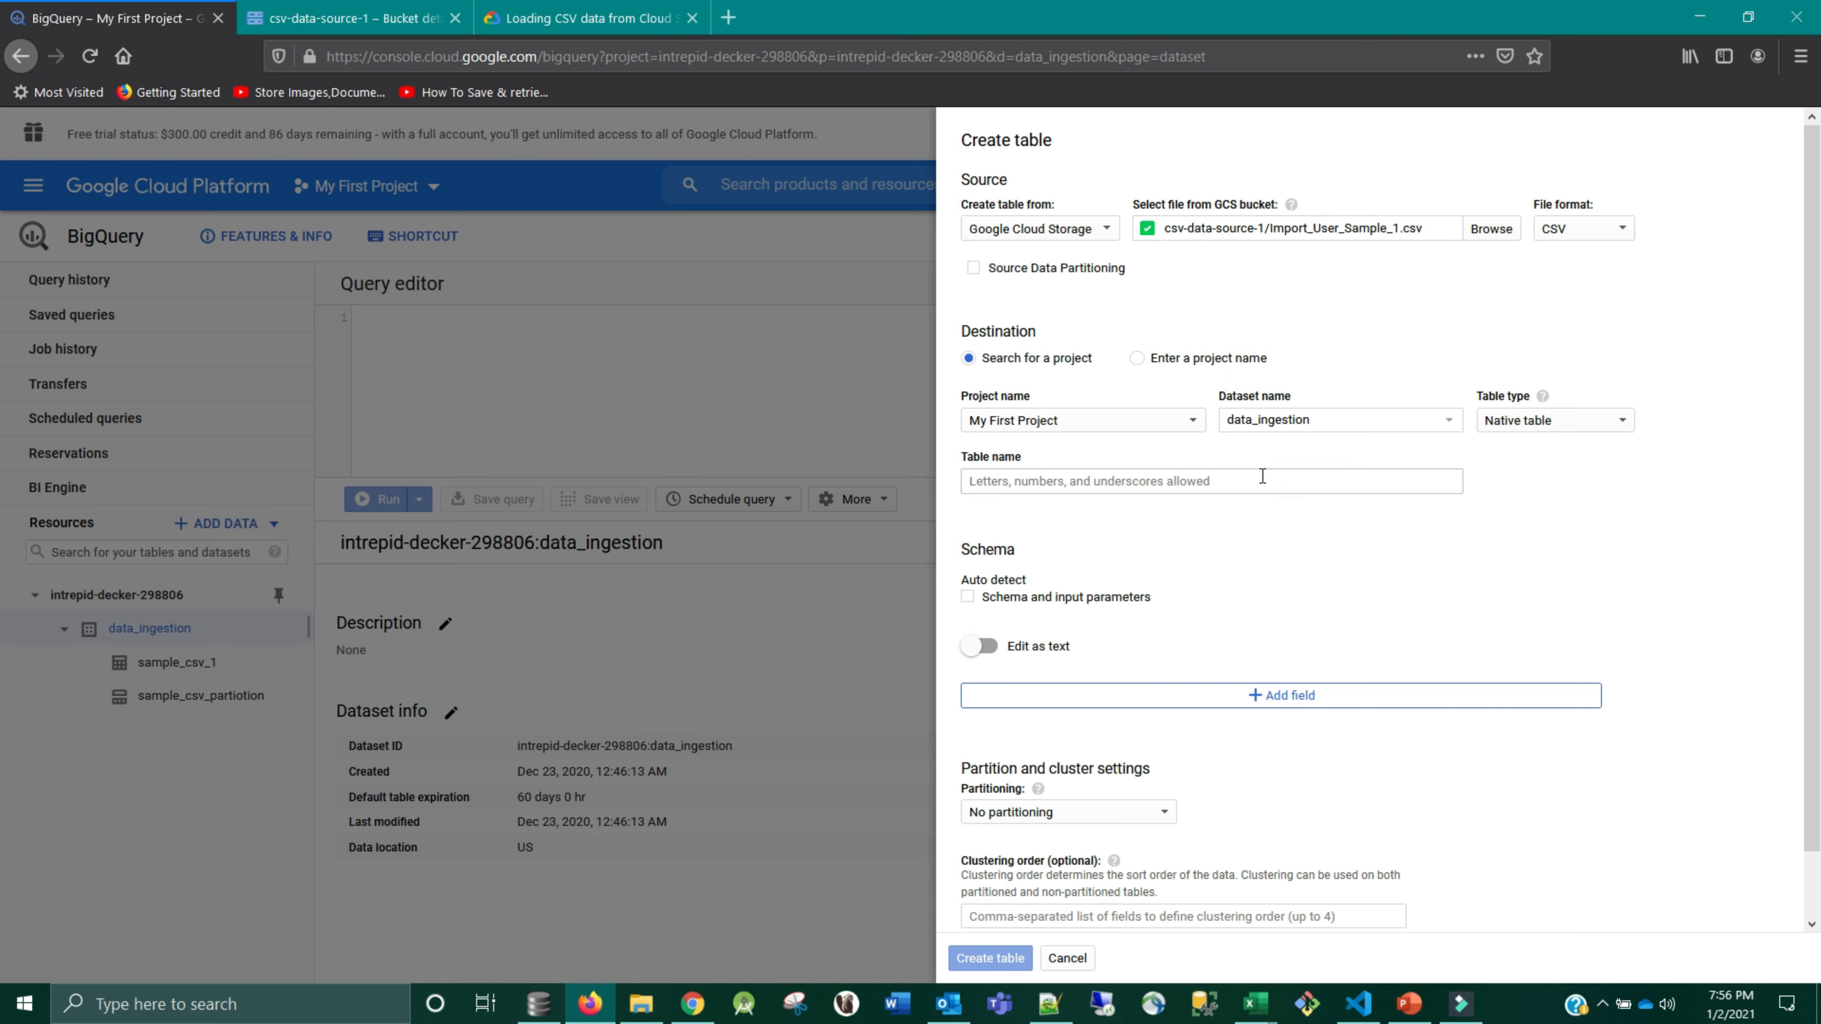
- Change the source path to the wildcard csv-data-source-1/Import_User_Sample*.csv
click(1399, 228)
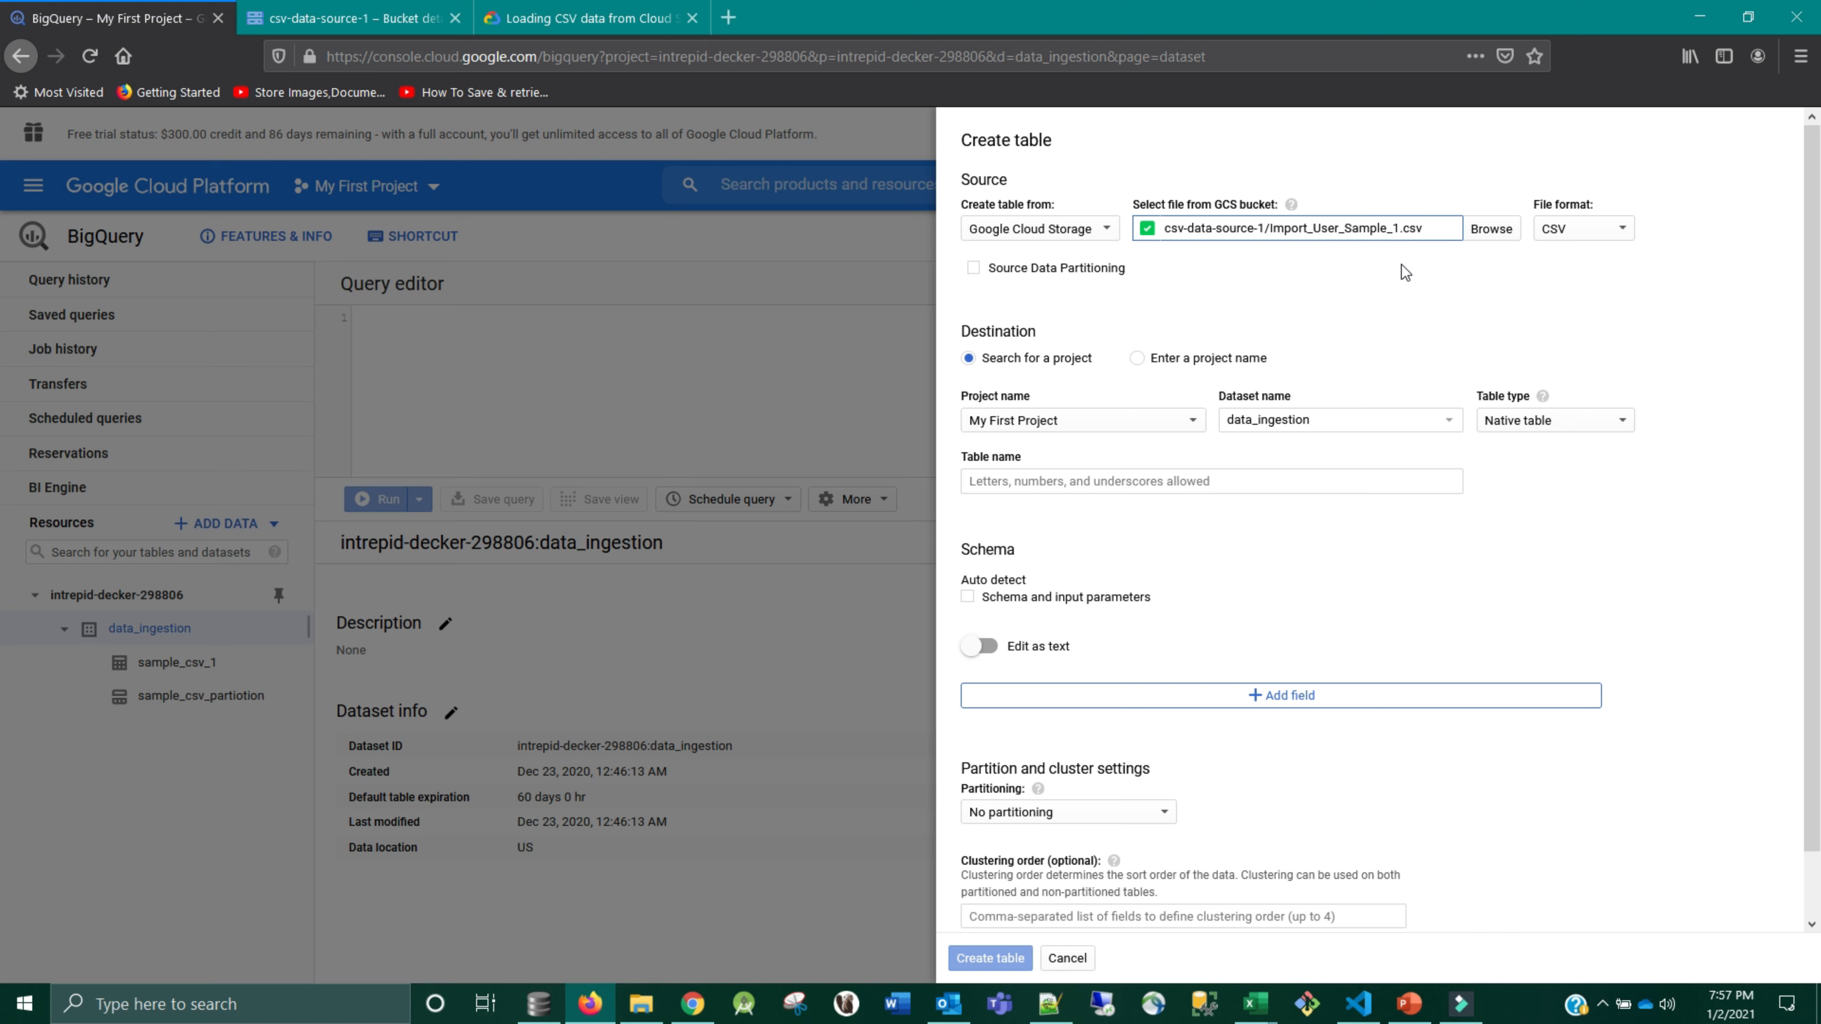
key(BackSpace)
key(BackSpace)
click(1349, 318)
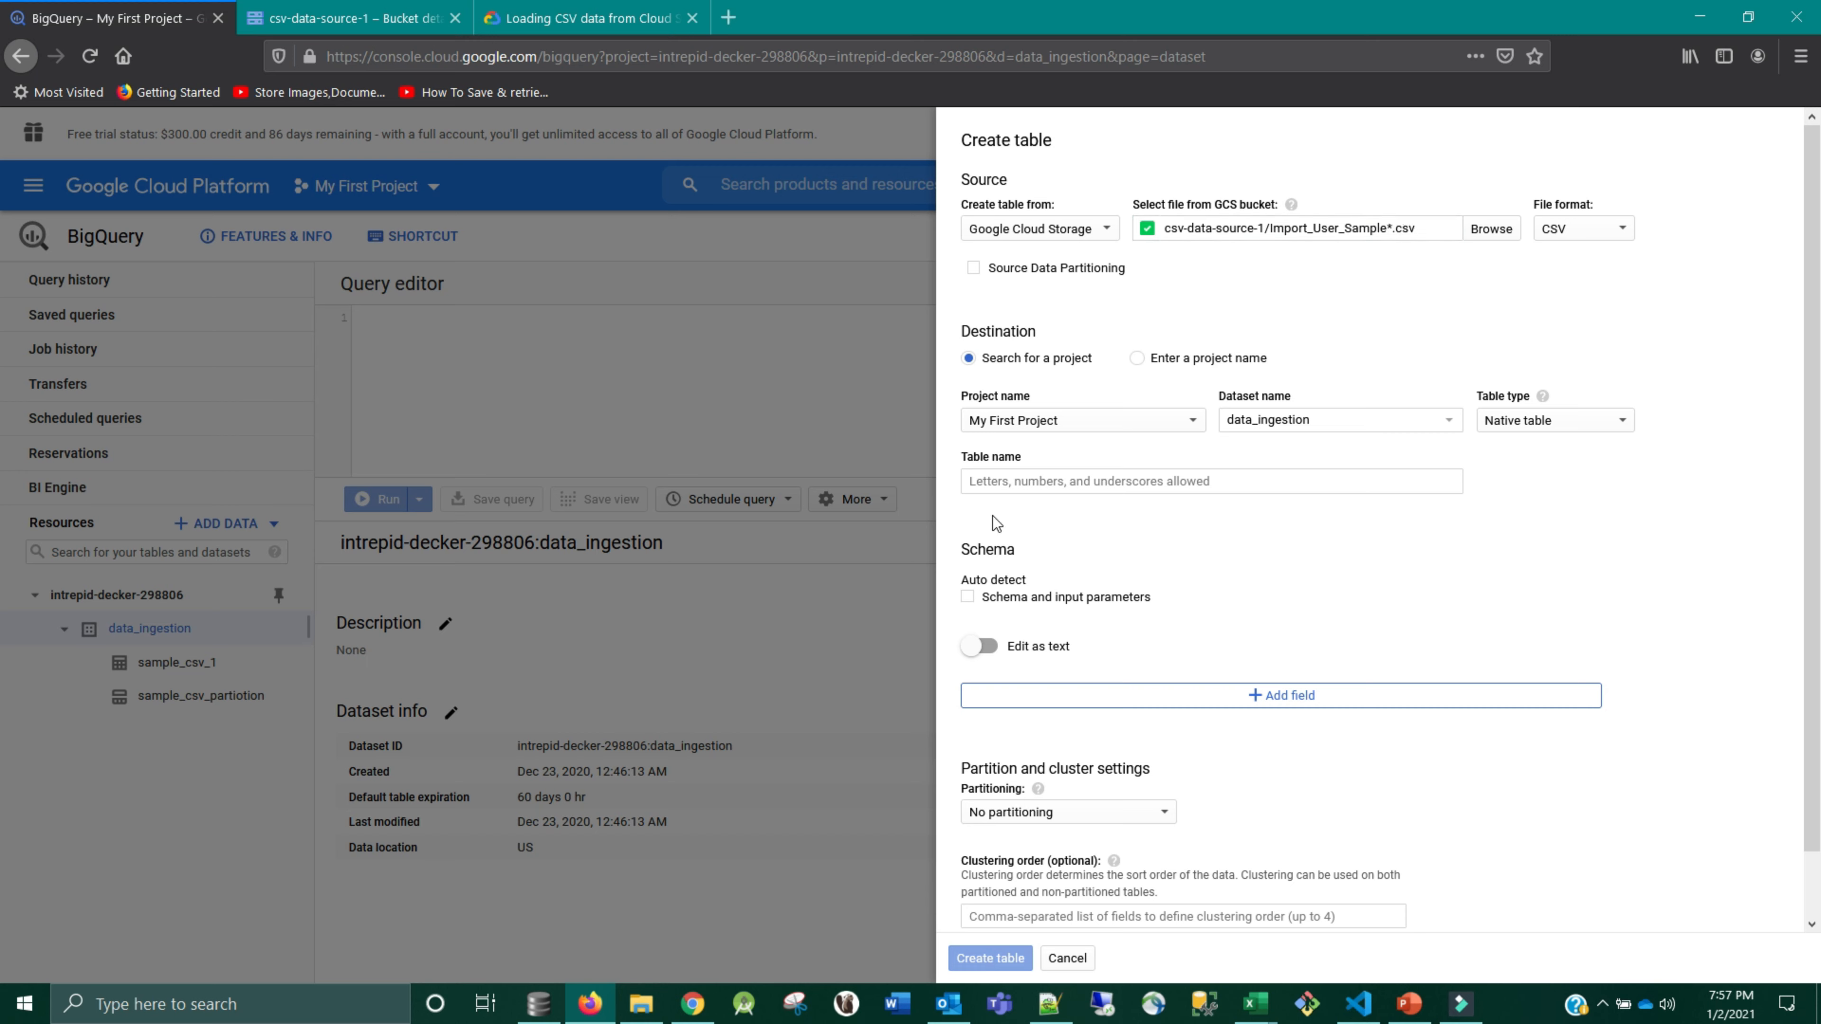
- Name the destination table sample_csv_gs
click(1004, 481)
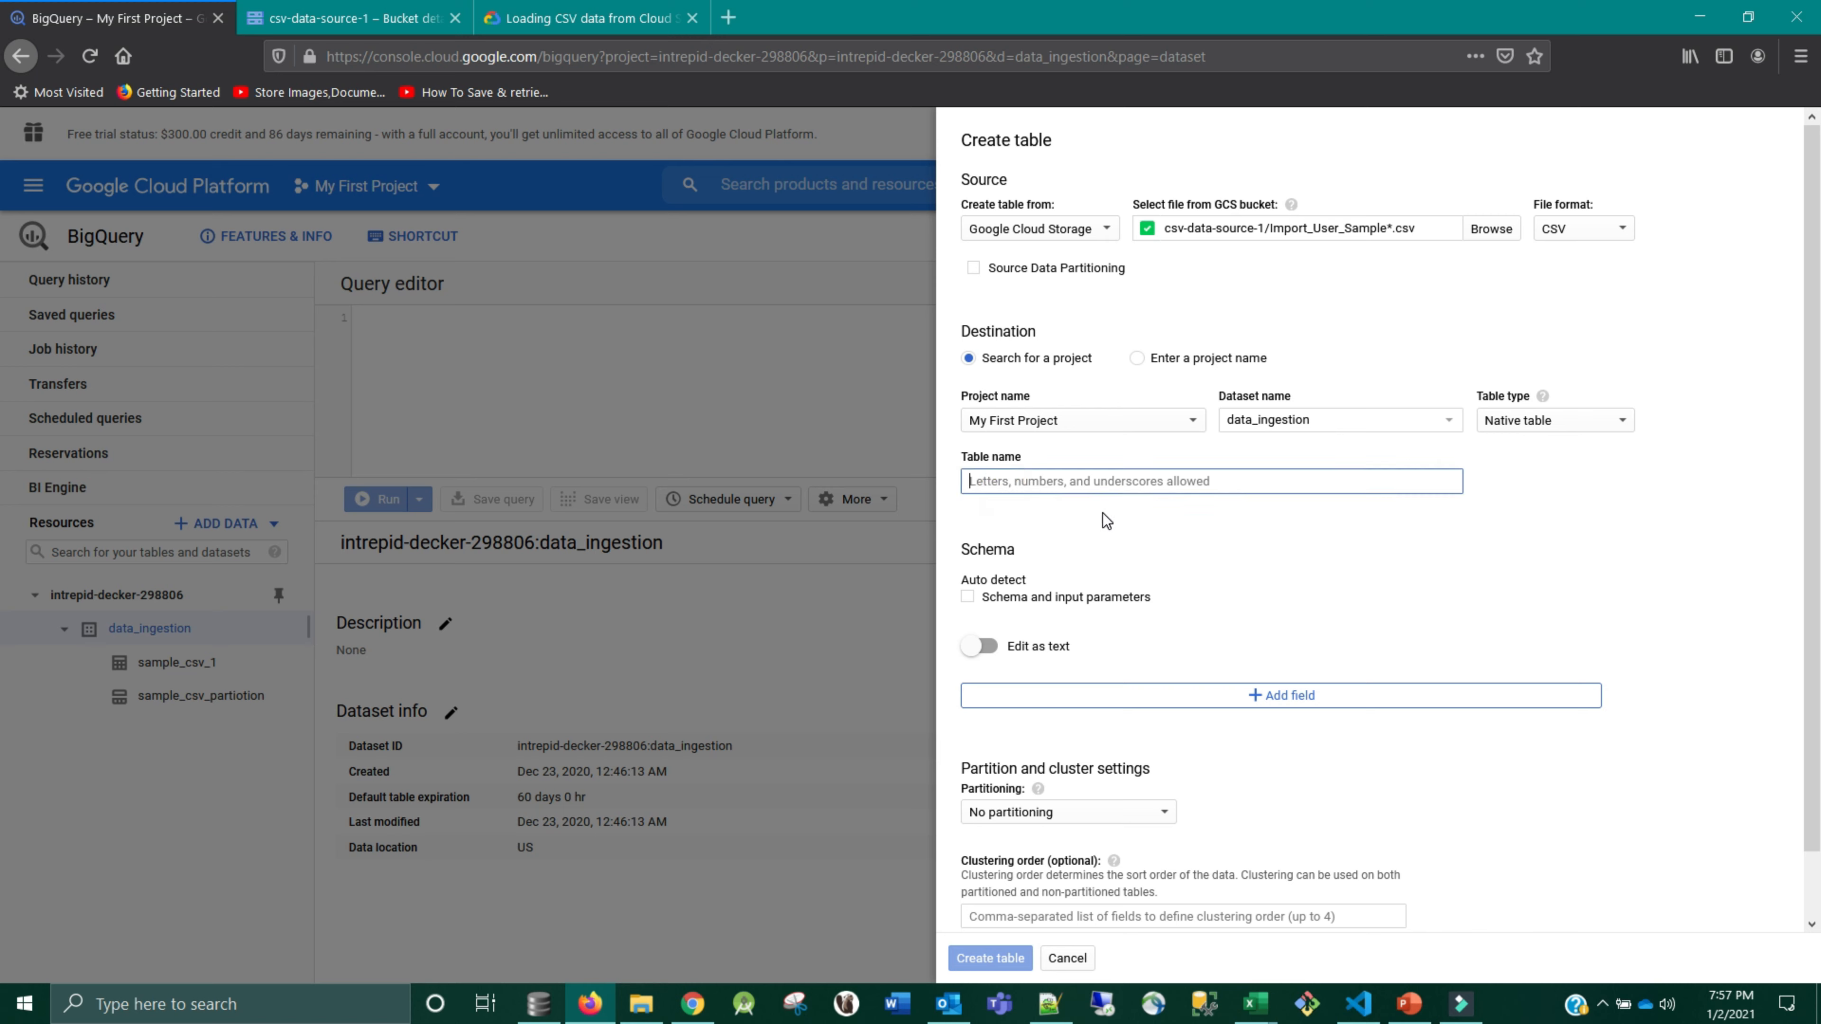
text(samp)
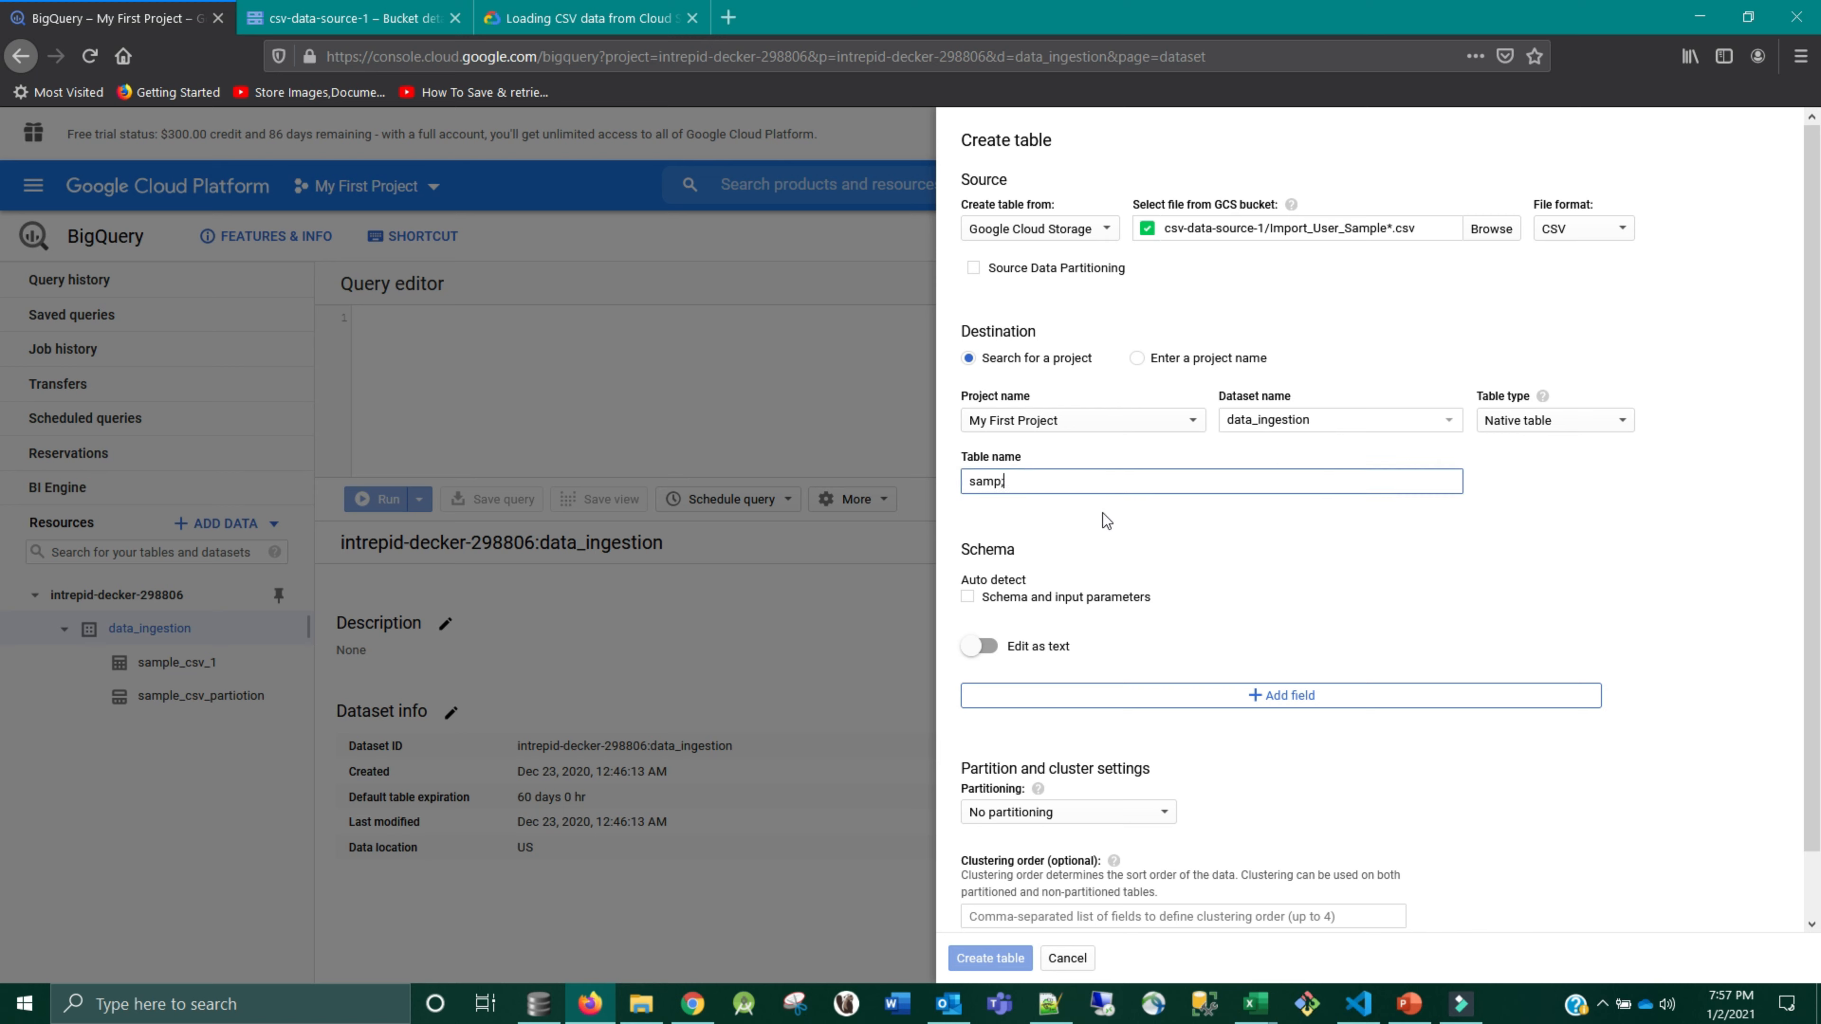
text(le_csv_1_gs)
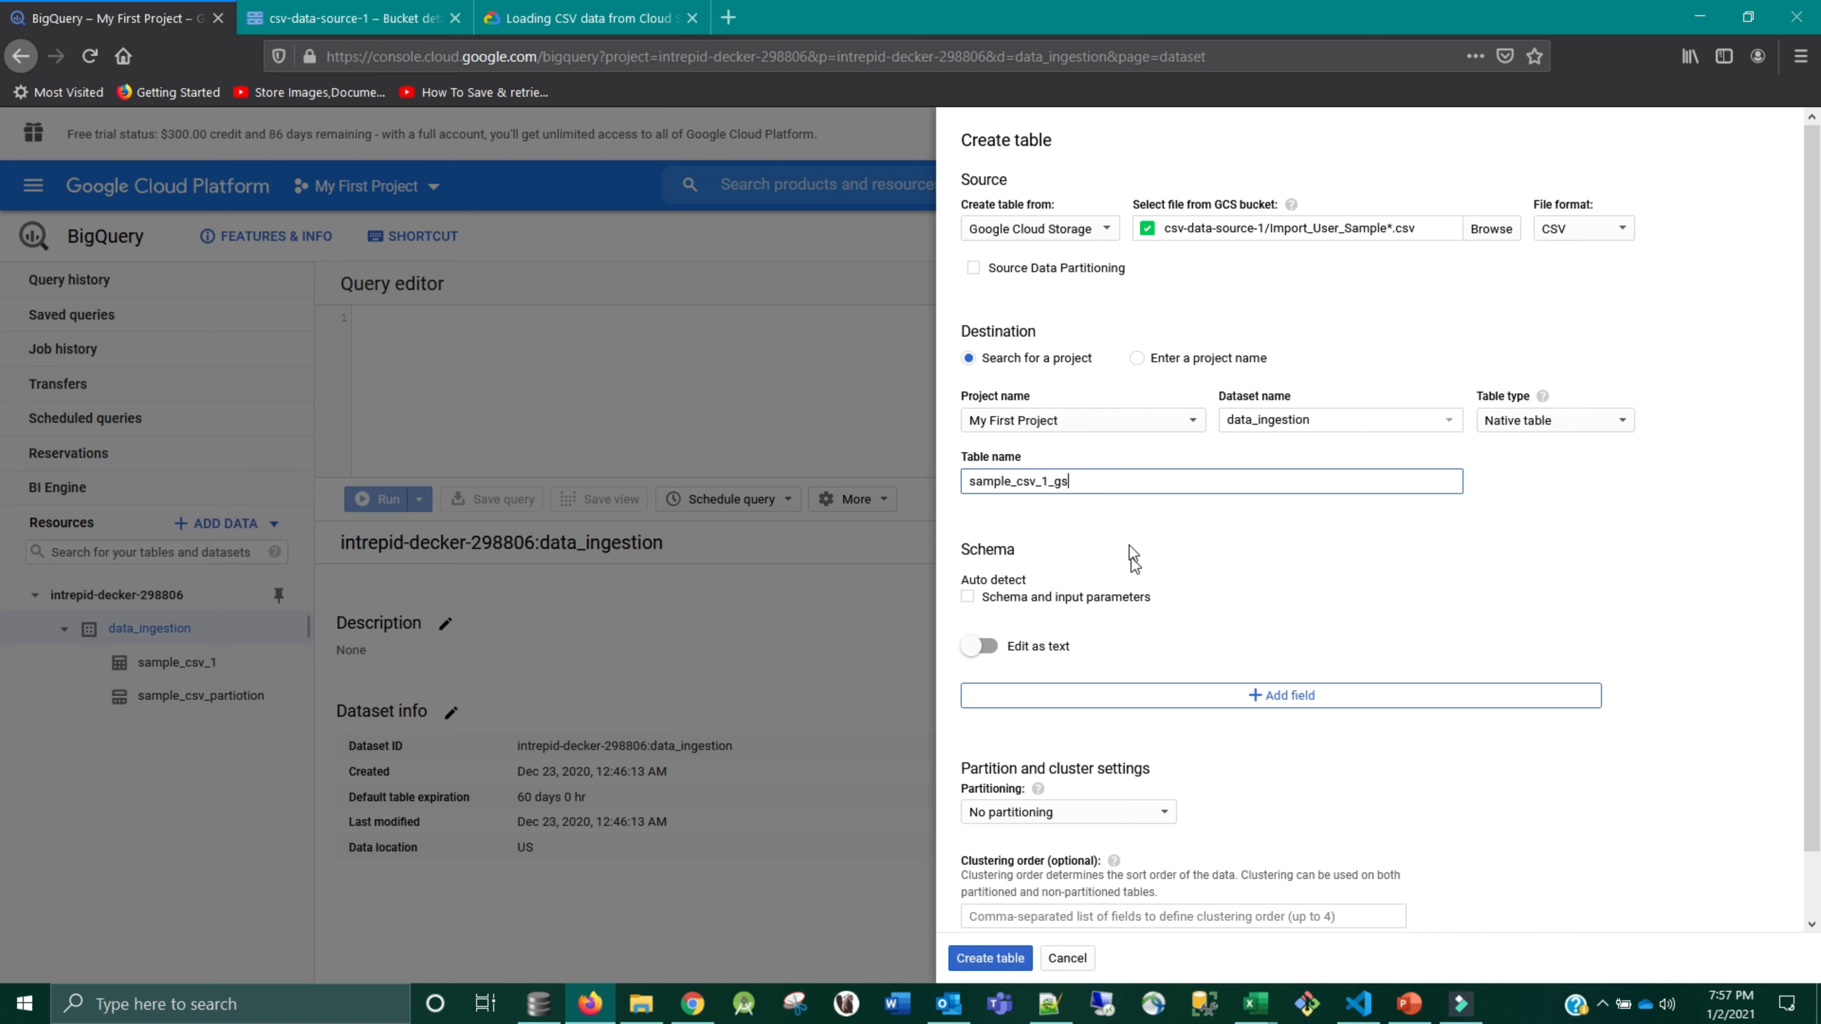
click(1045, 481)
key(BackSpace)
key(BackSpace)
key(BackSpace)
- Create the table with schema auto-detection, quoted newlines allowed and 1 header row skipped
click(967, 597)
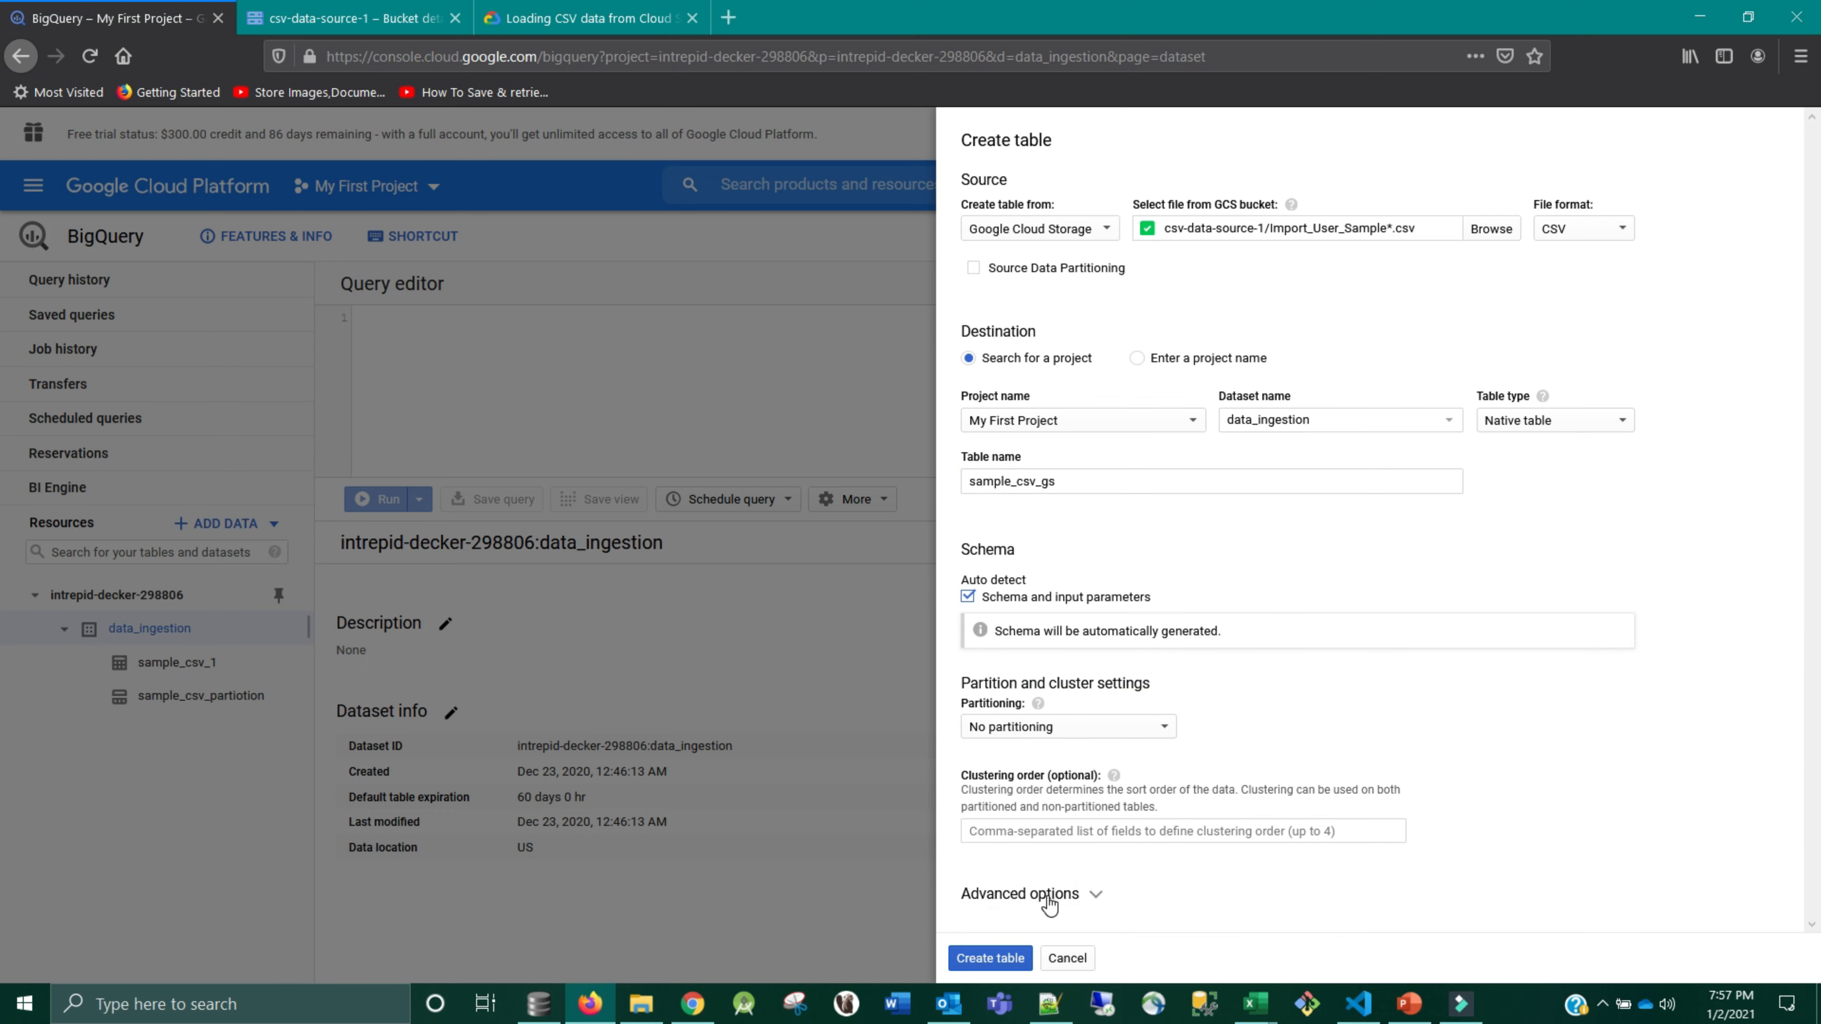
click(1081, 898)
scroll(1219, 854, down, 4)
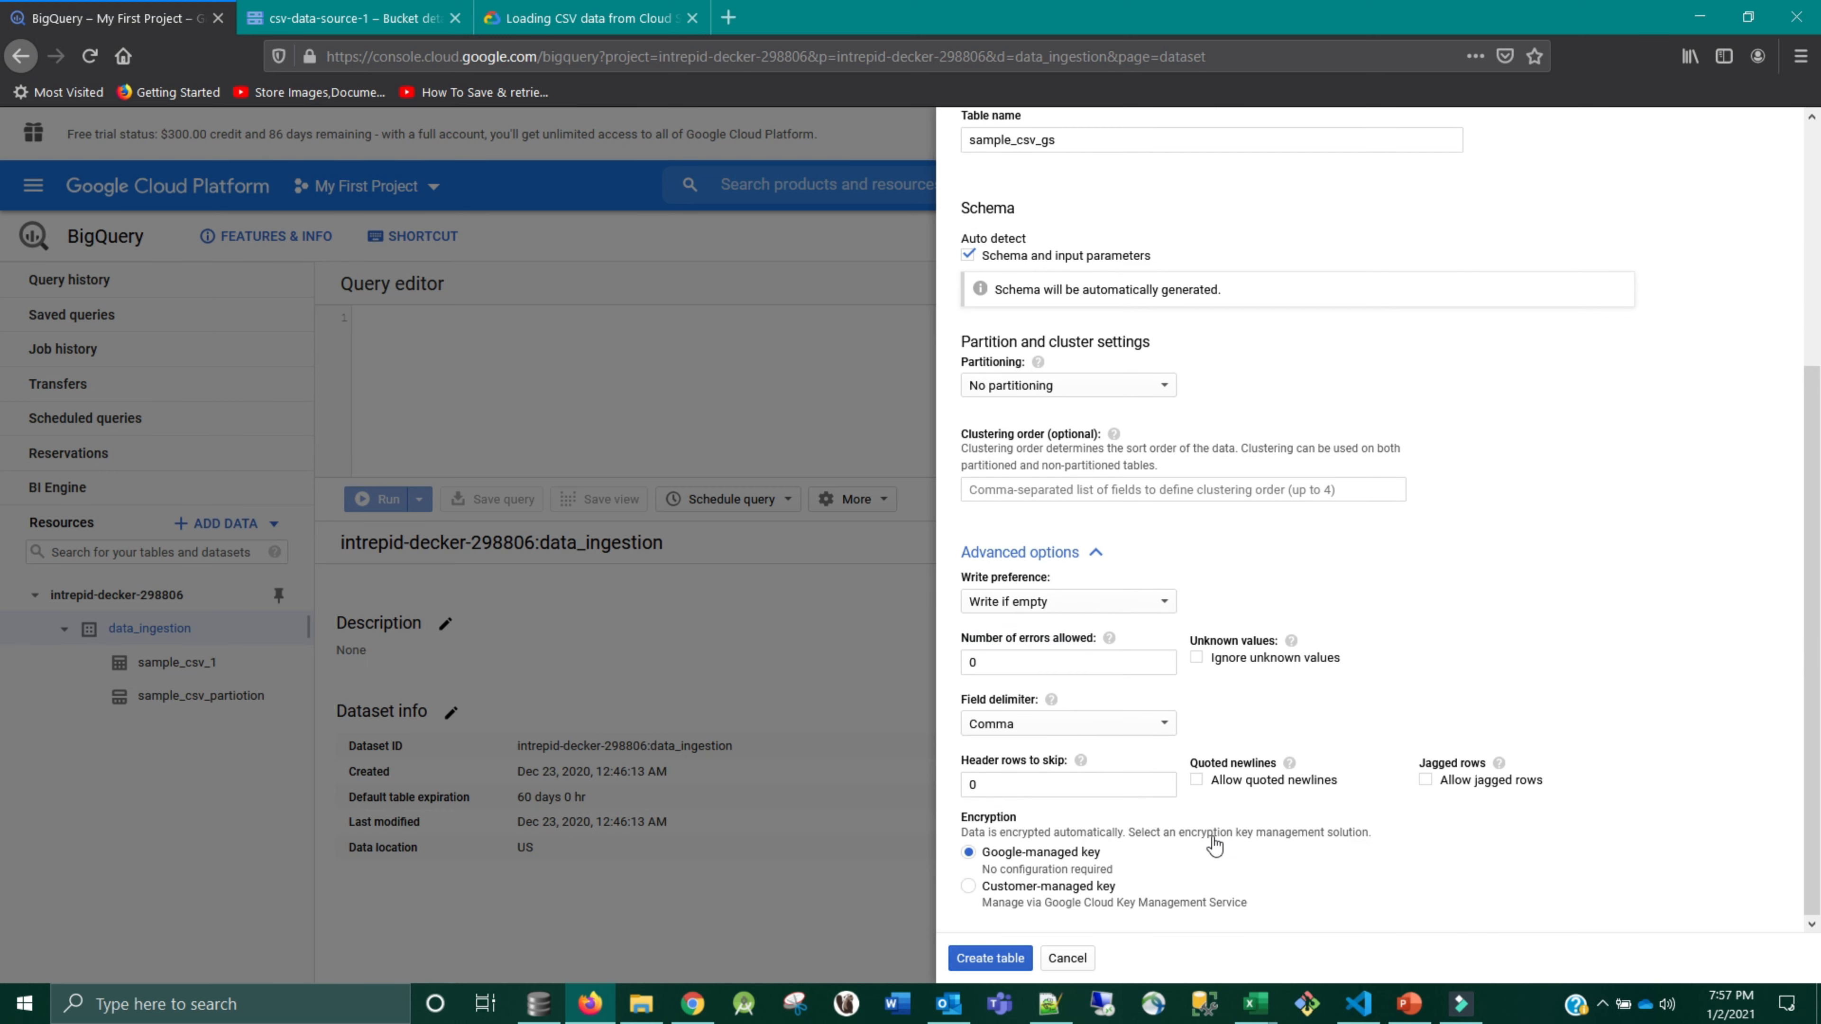
click(1197, 782)
double_click(1048, 790)
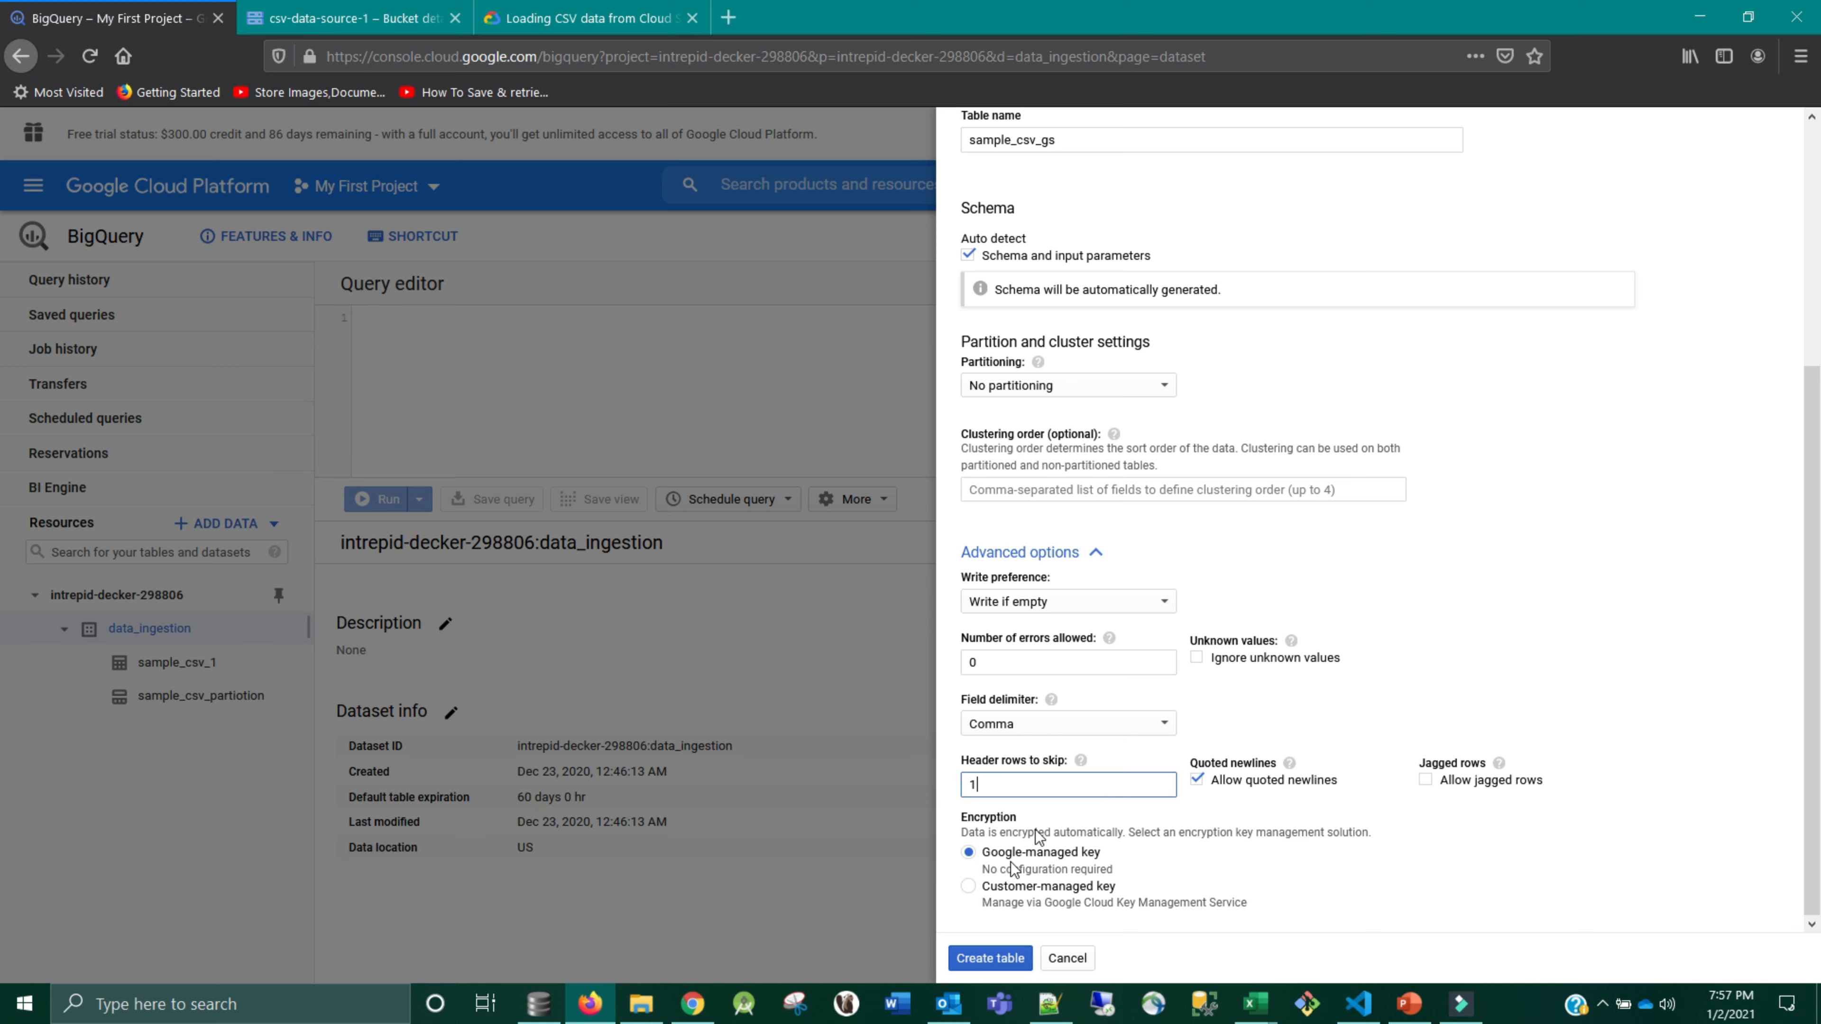
click(1002, 960)
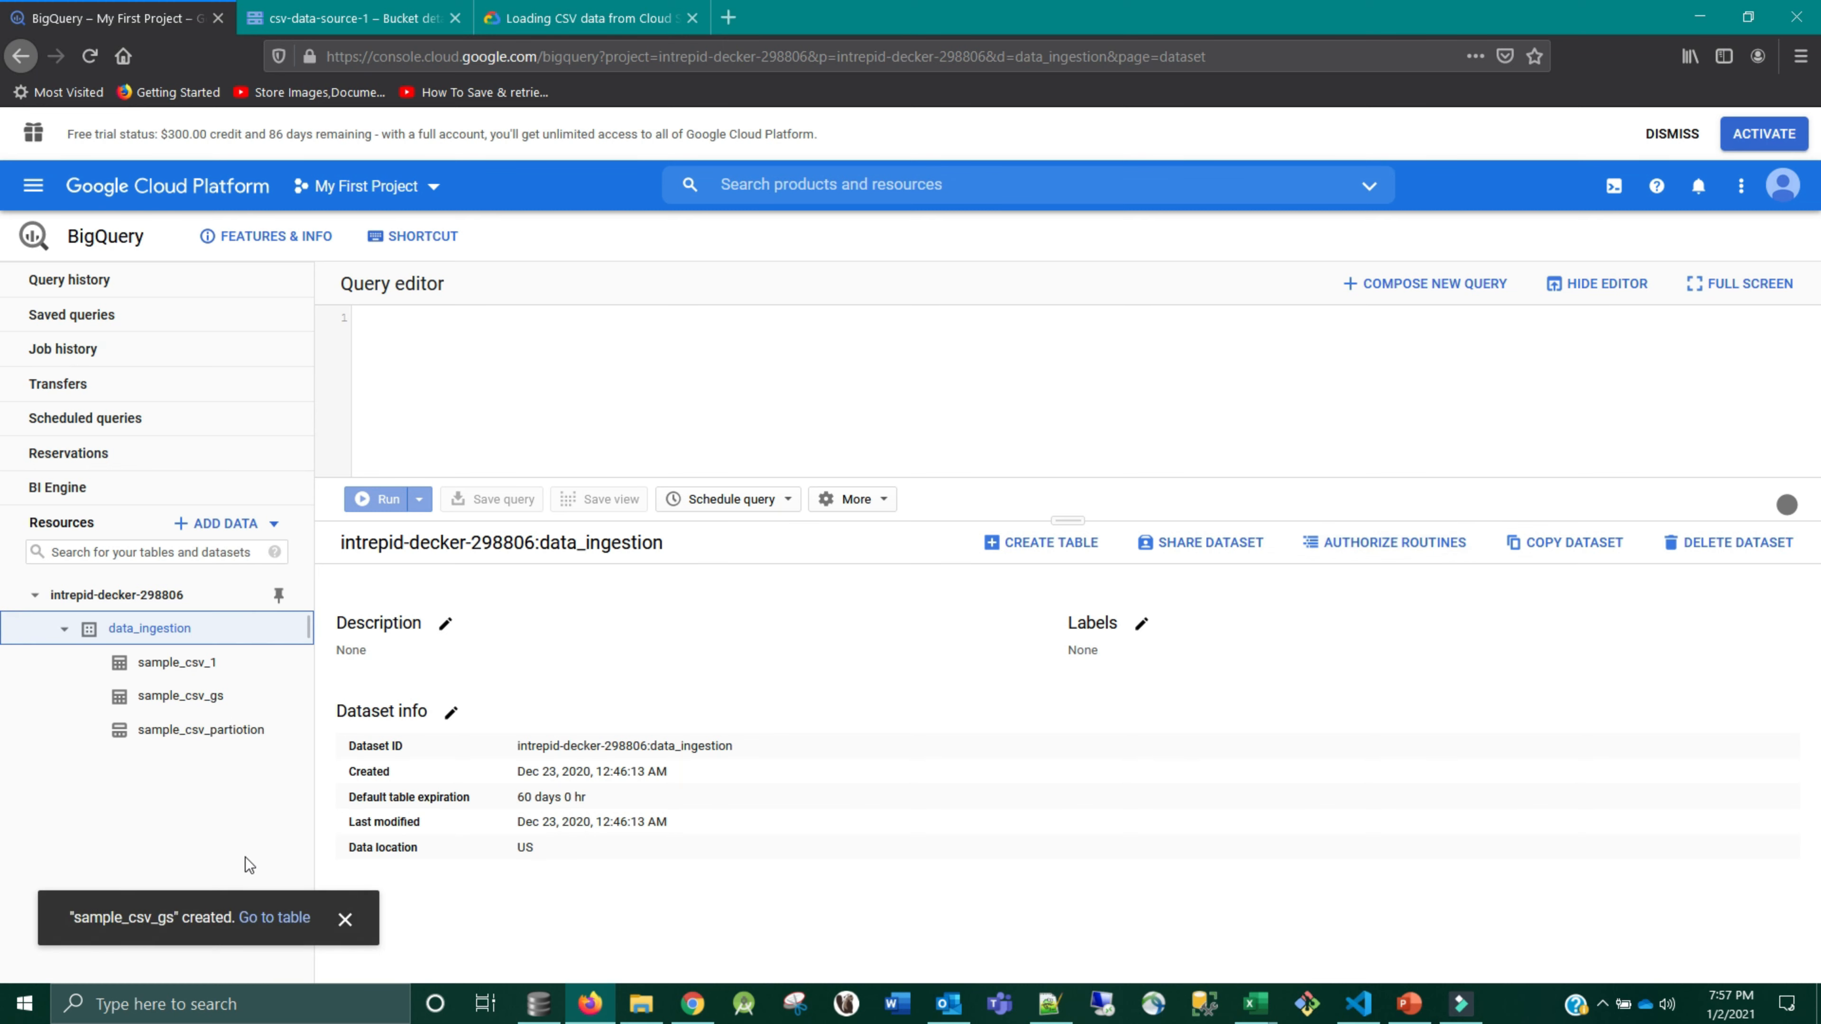
- Open the sample_csv_partiotion table and preview its rows
click(215, 739)
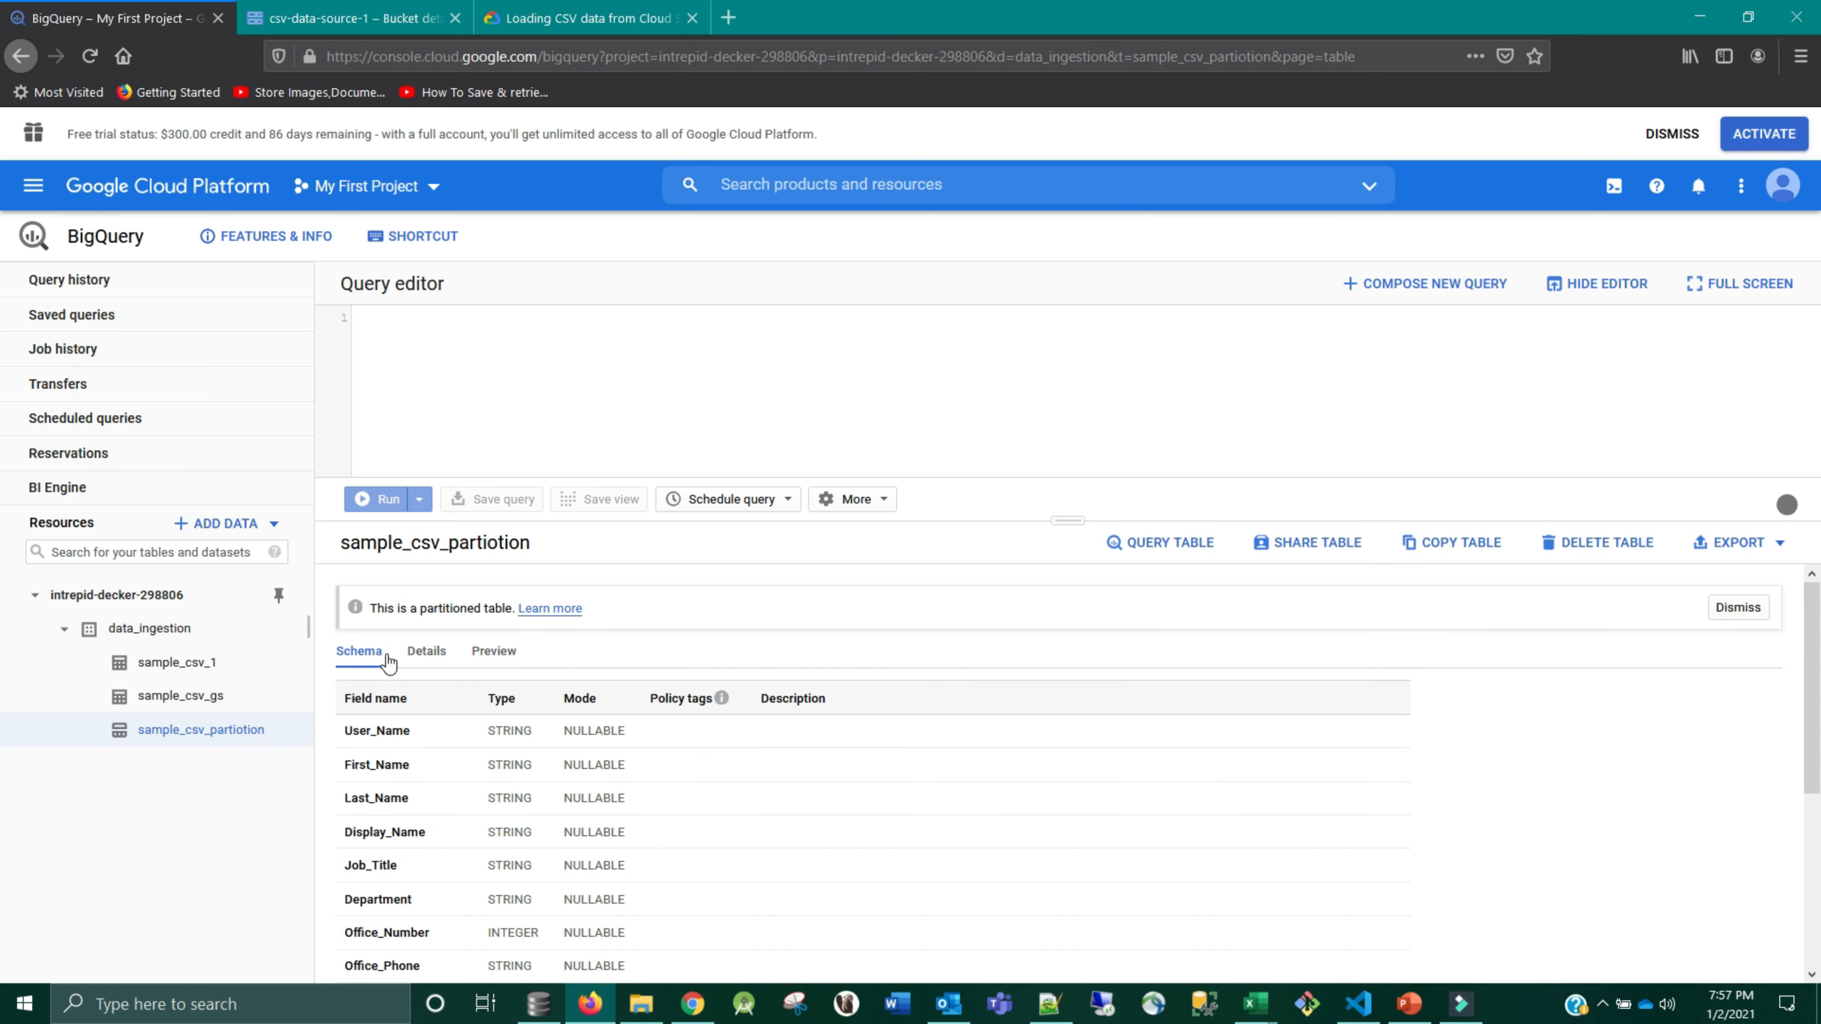
click(425, 652)
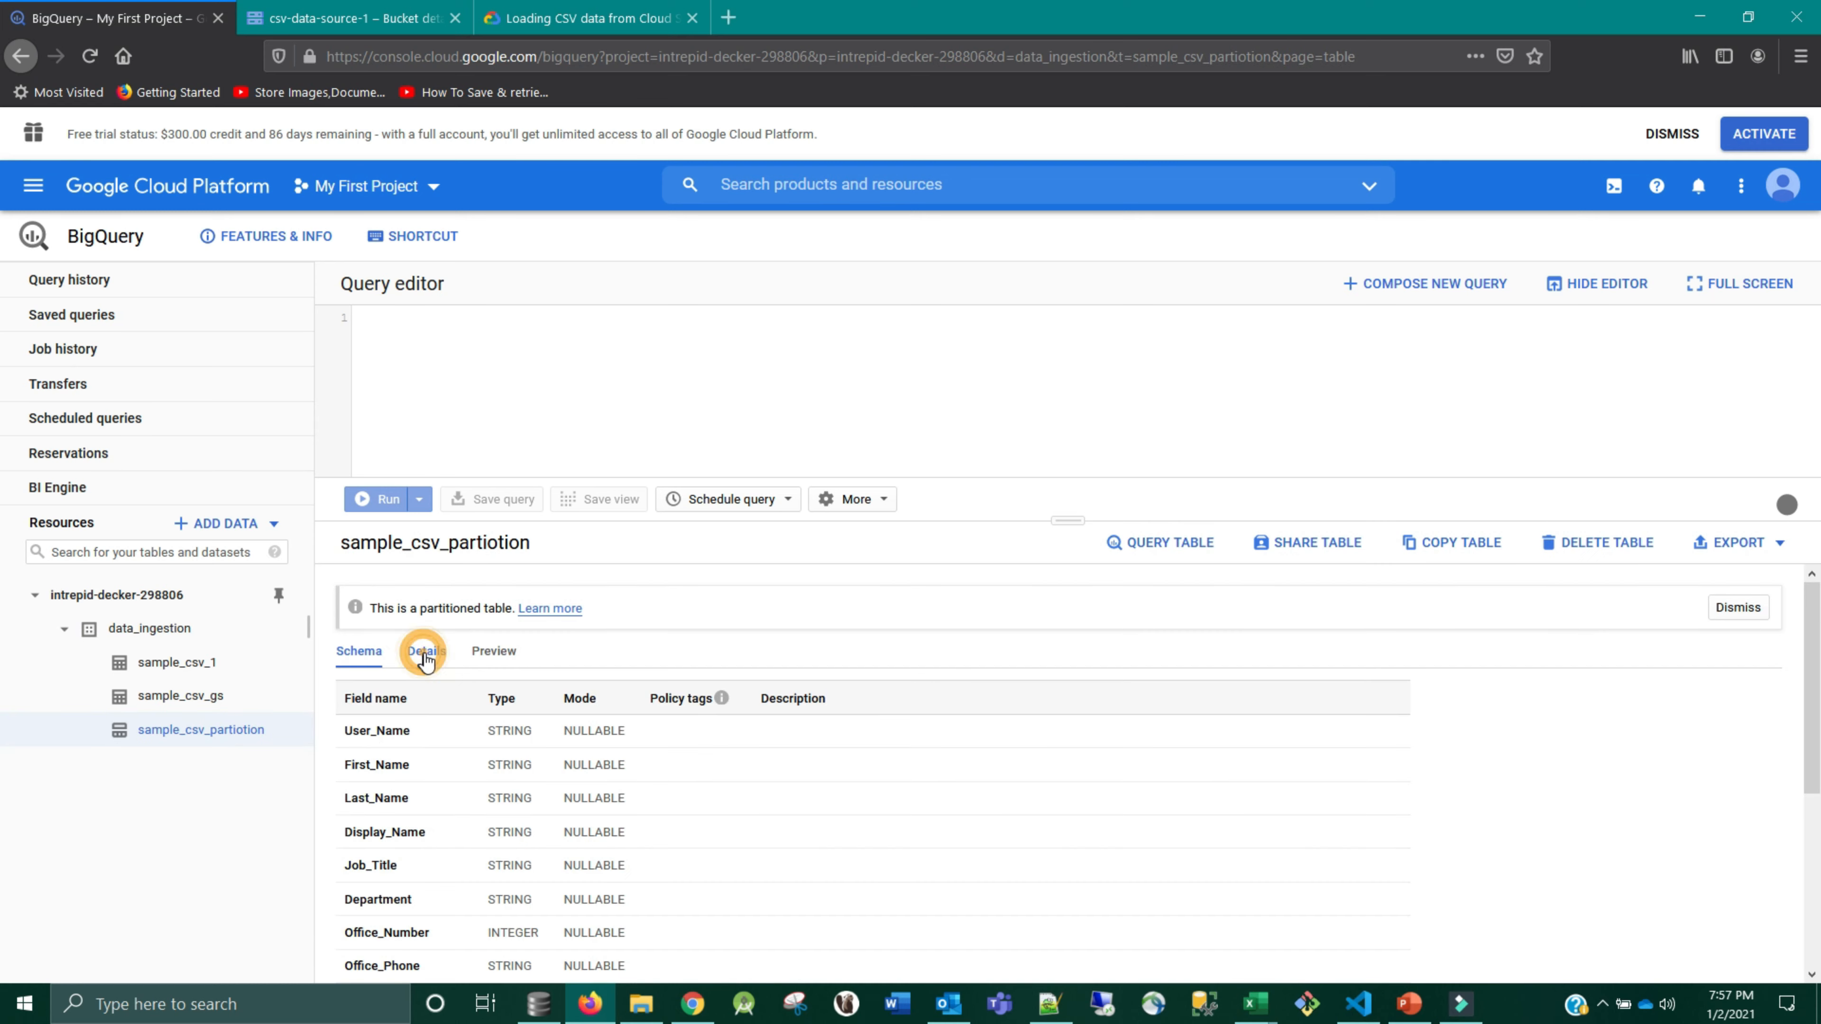
click(485, 660)
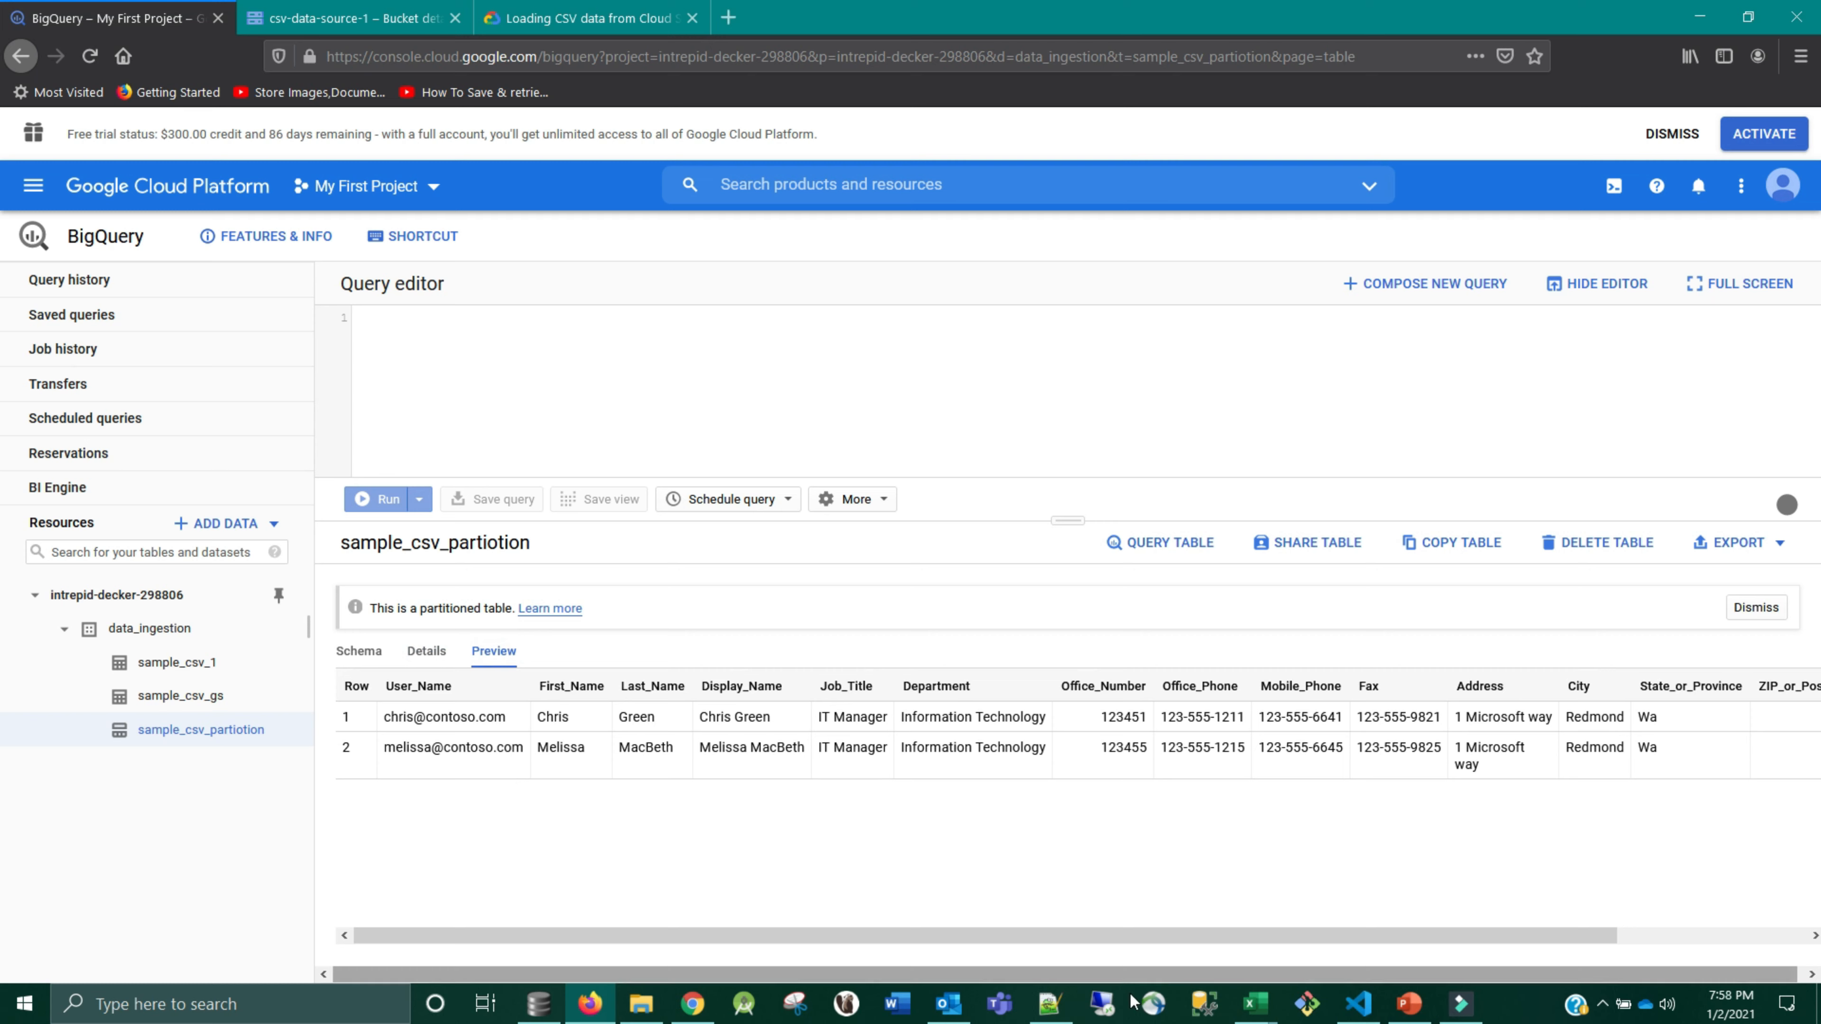
- Examine the source rows of Import_User_Sample_1.csv in Notepad++, scrolled to the line starts, and return to BigQuery
click(1048, 1004)
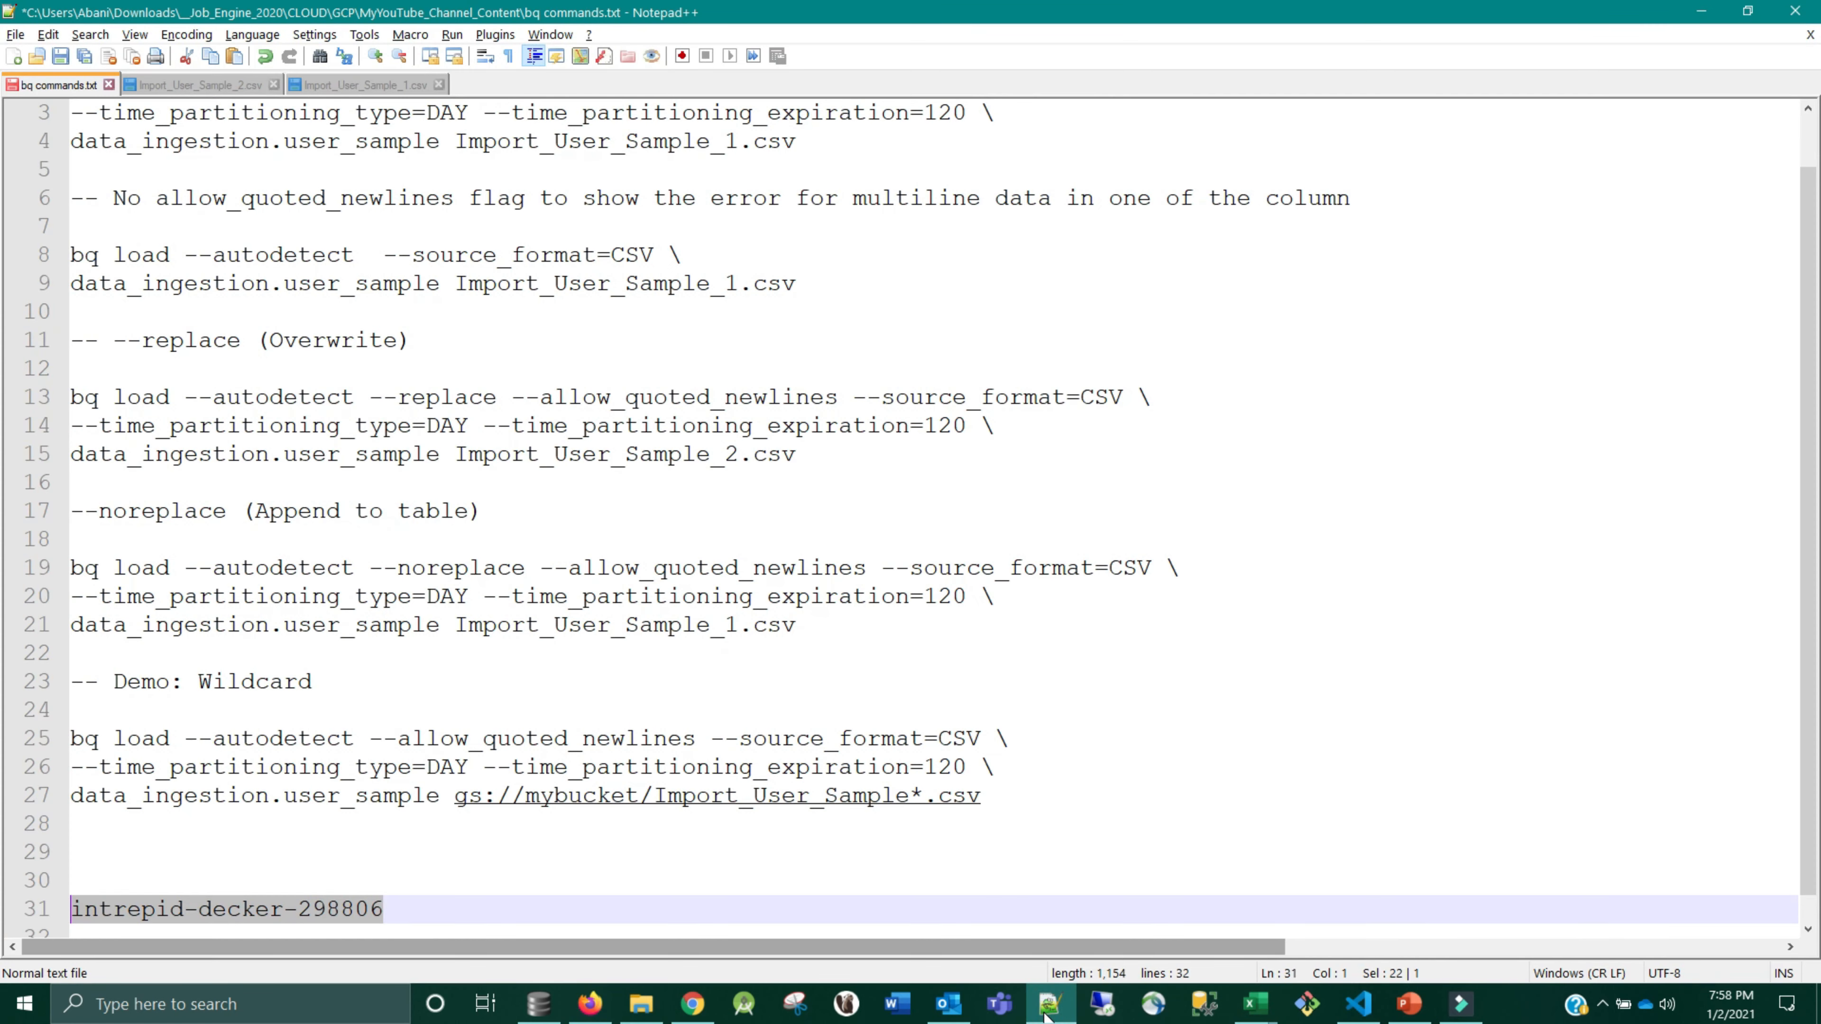
click(202, 80)
click(343, 84)
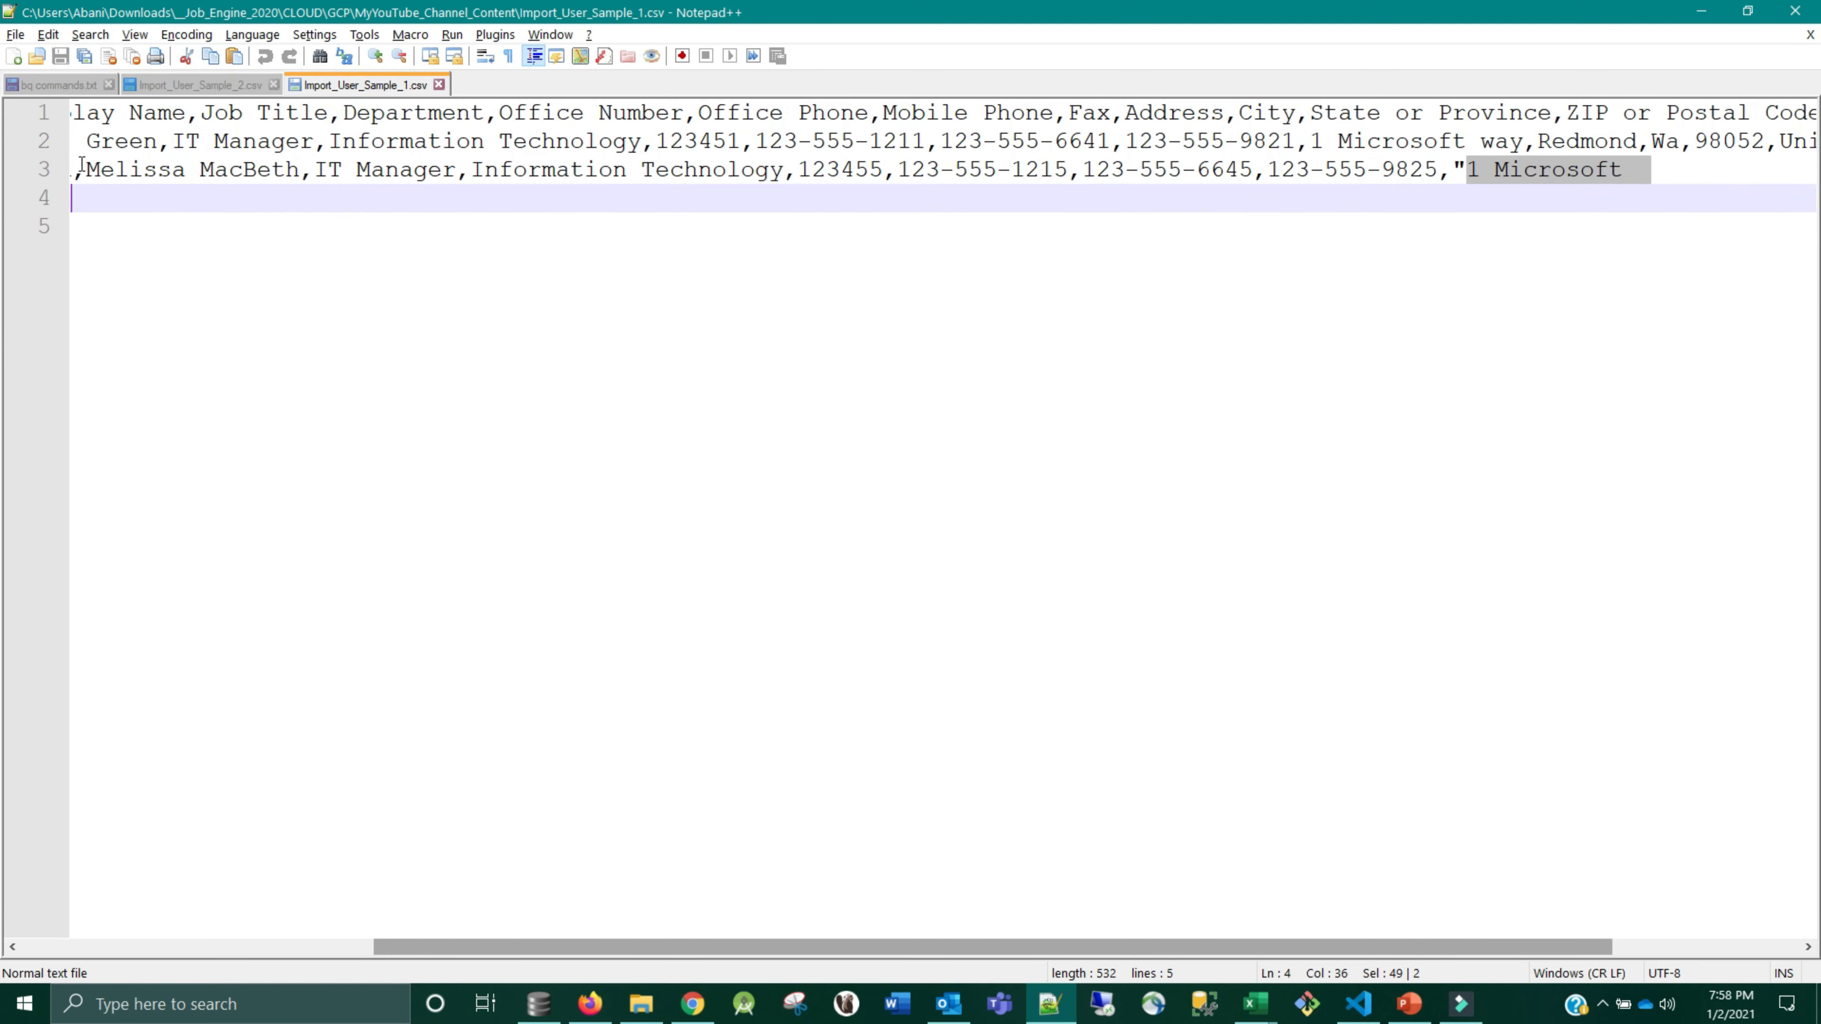
drag(914, 937, 238, 936)
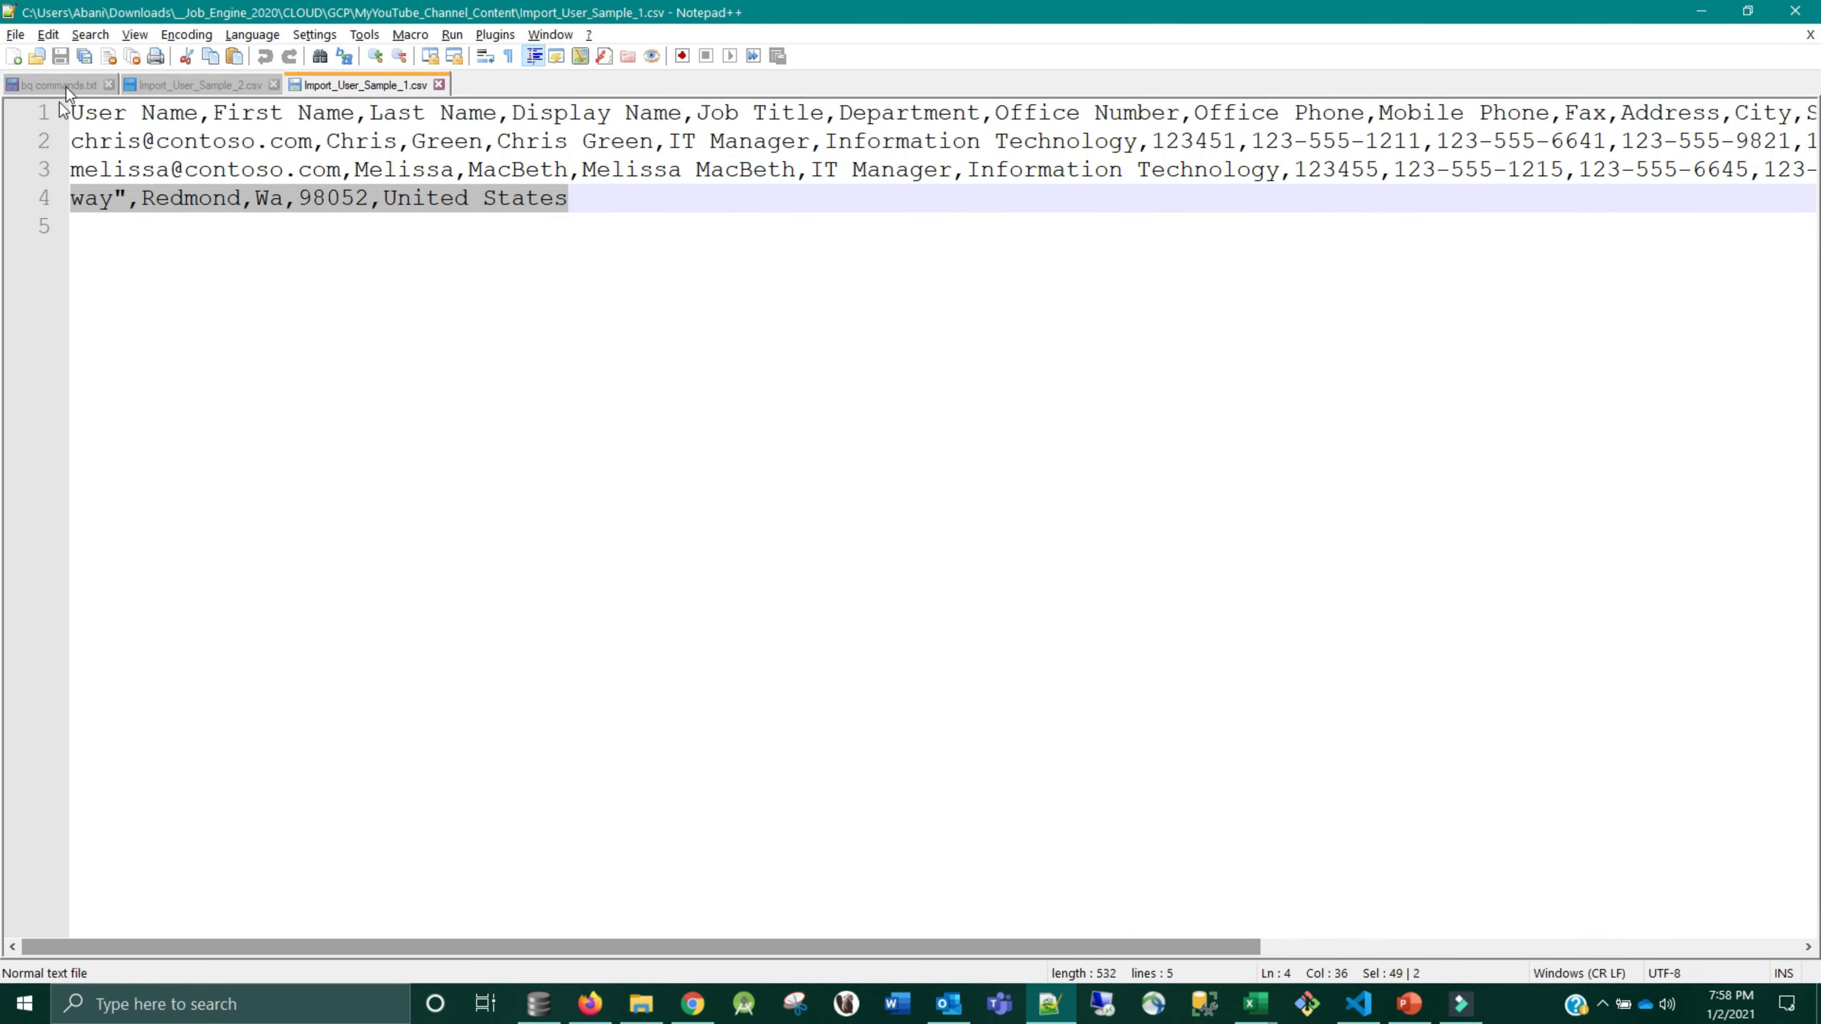
click(1701, 12)
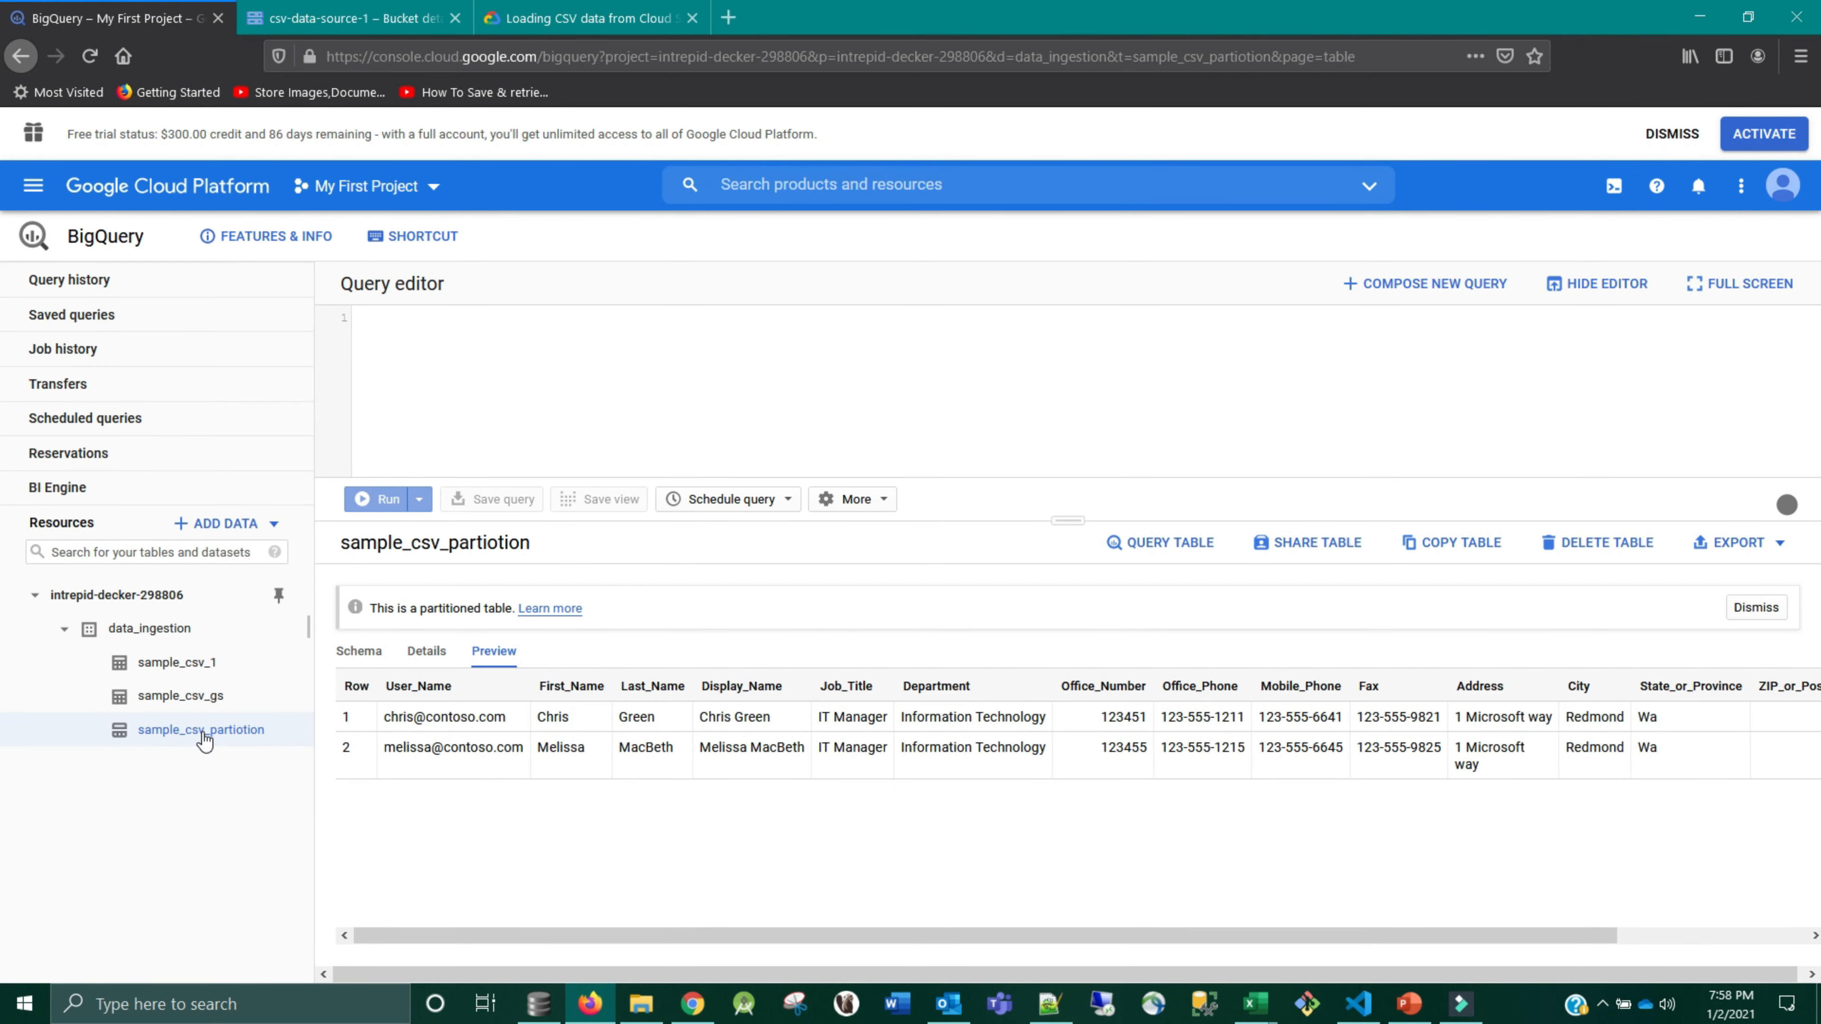
click(158, 630)
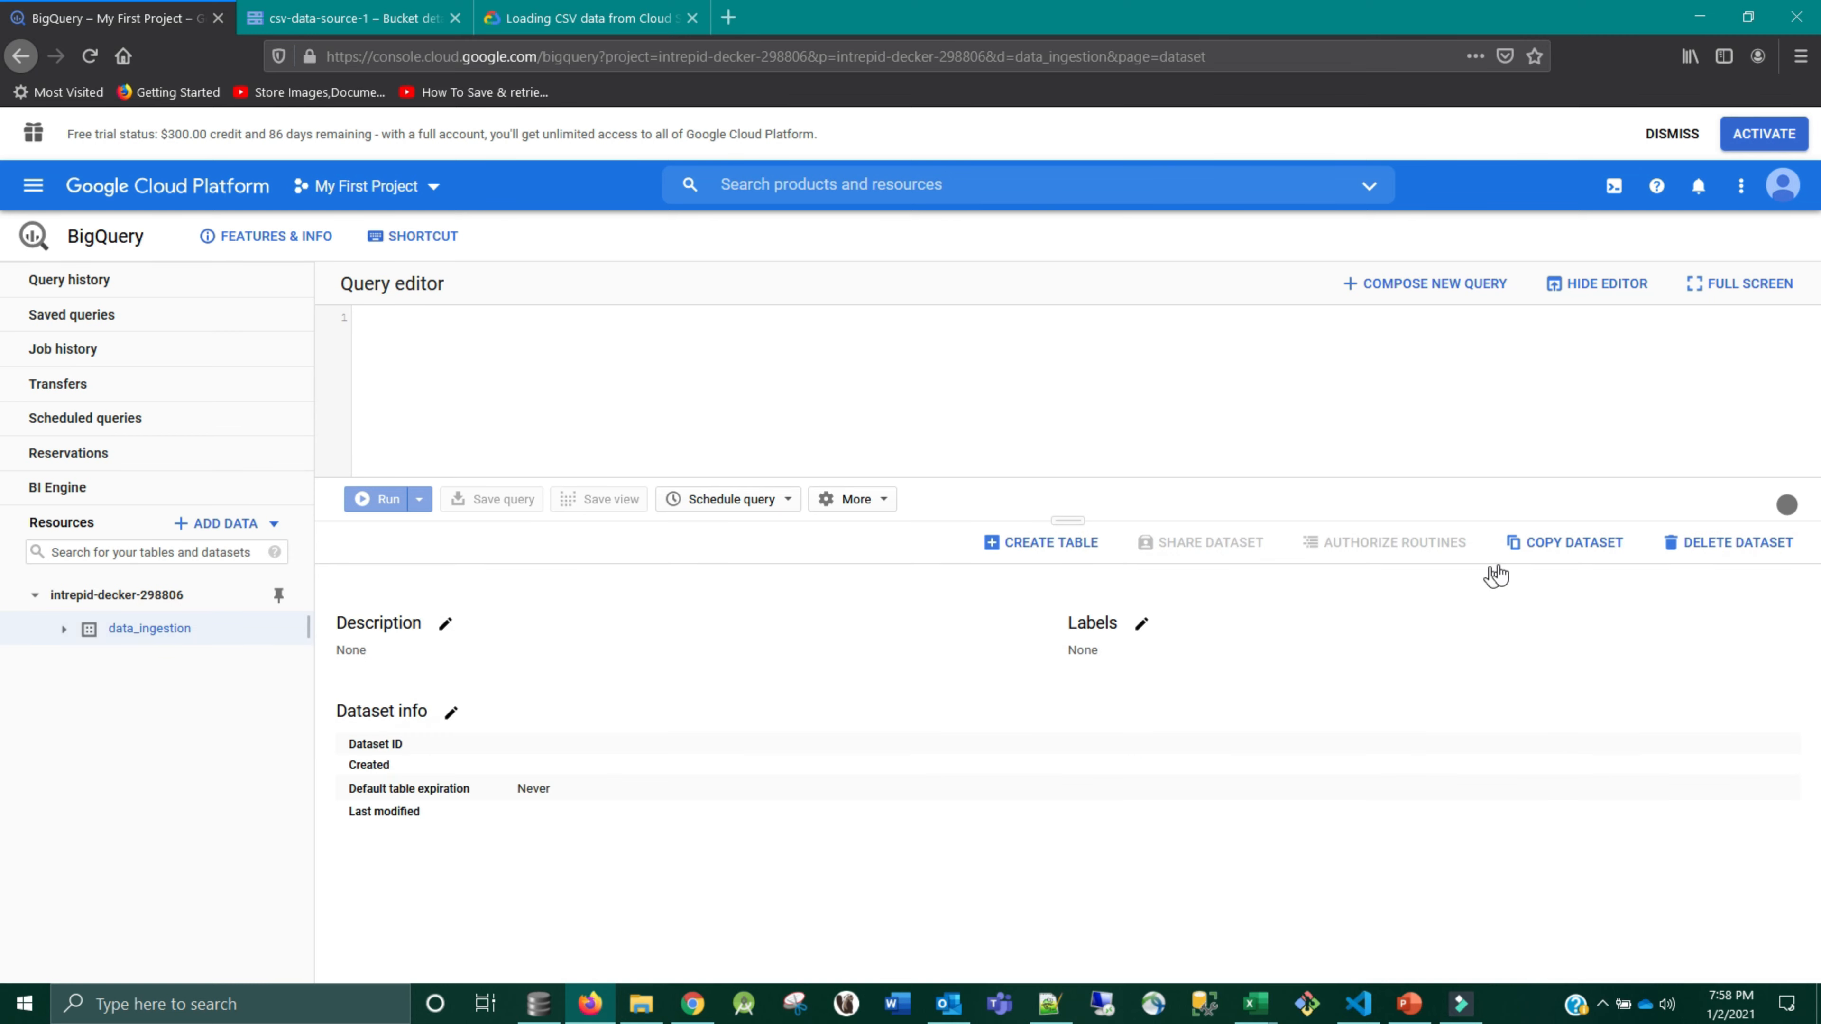
click(1040, 543)
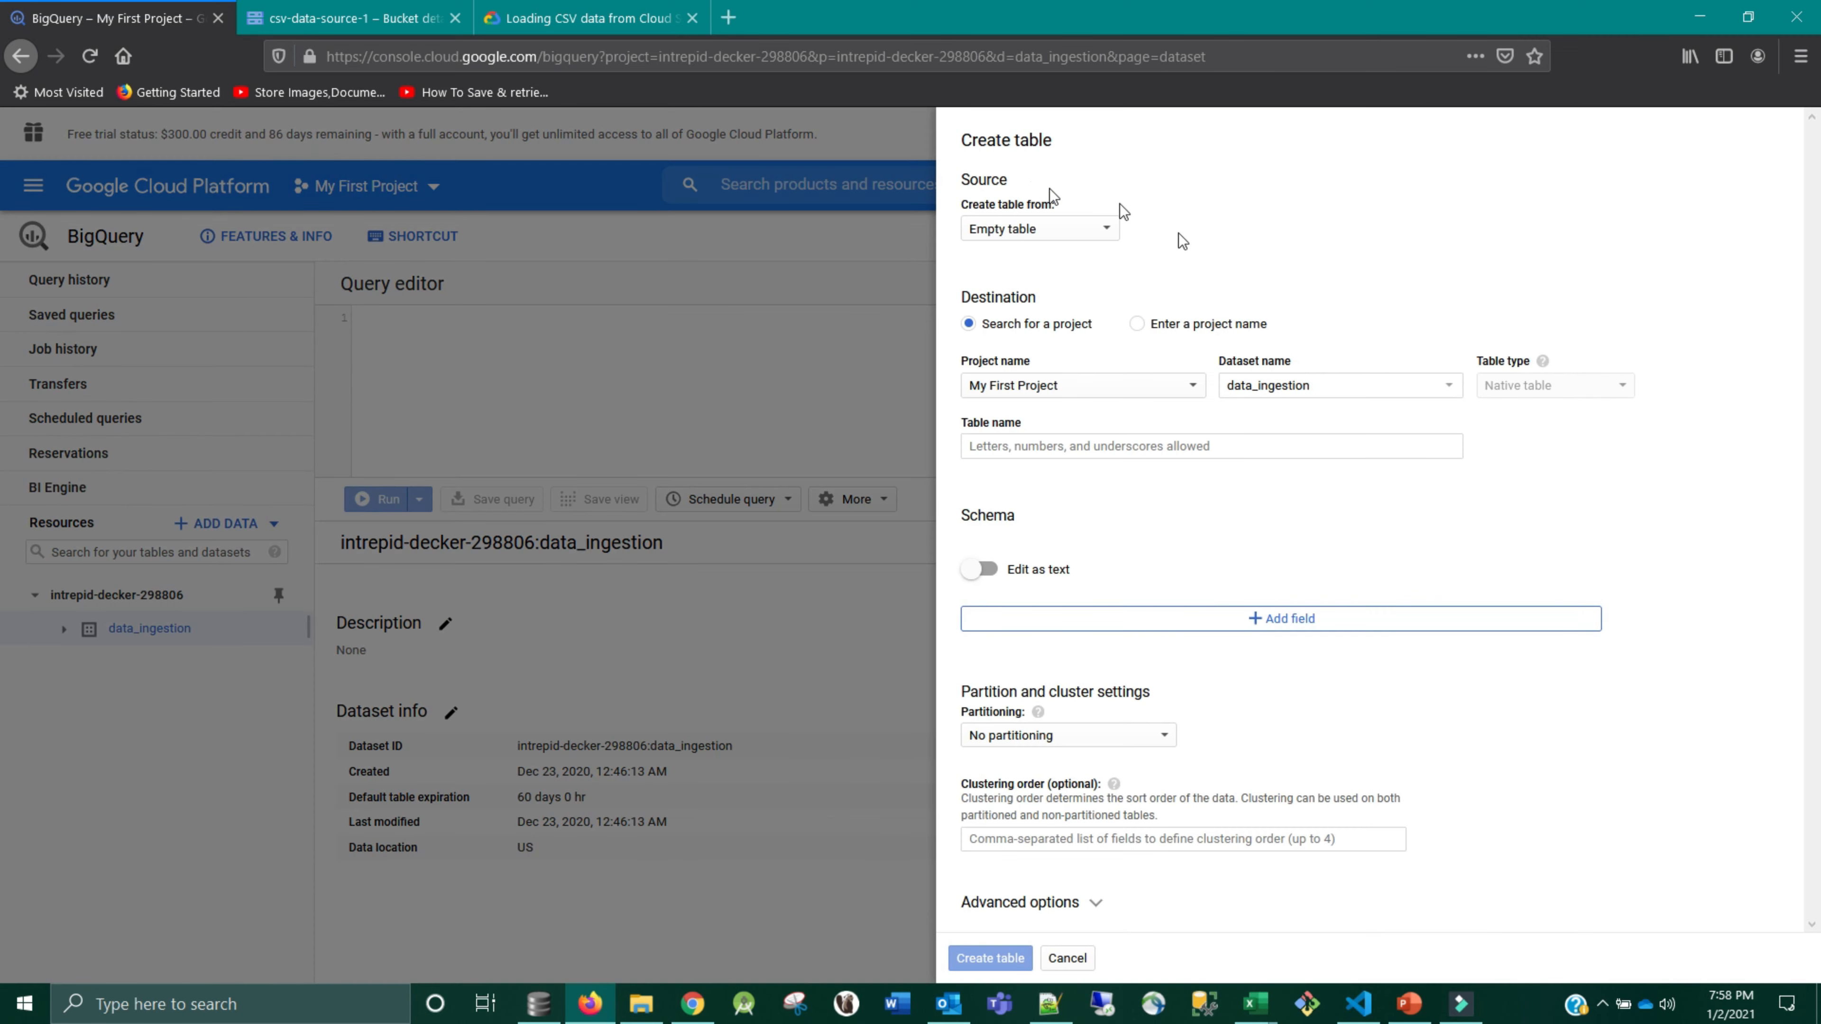
click(1104, 226)
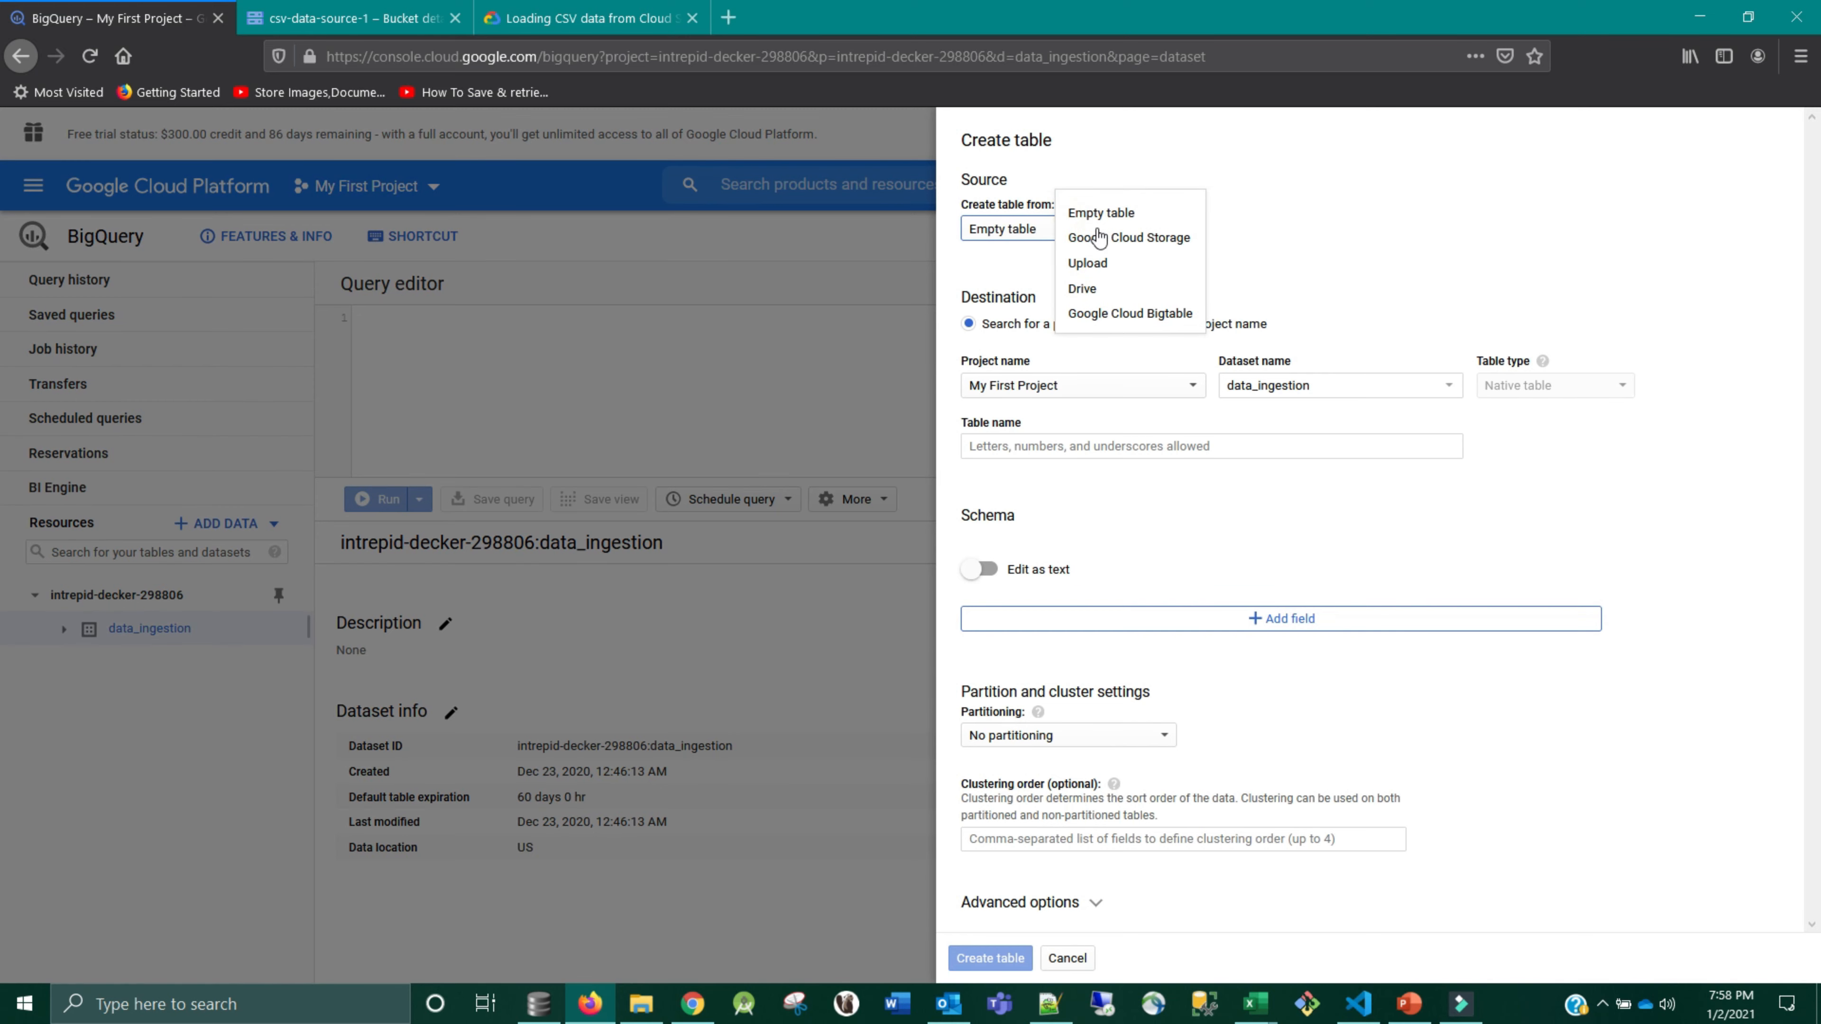
click(1099, 237)
click(1320, 227)
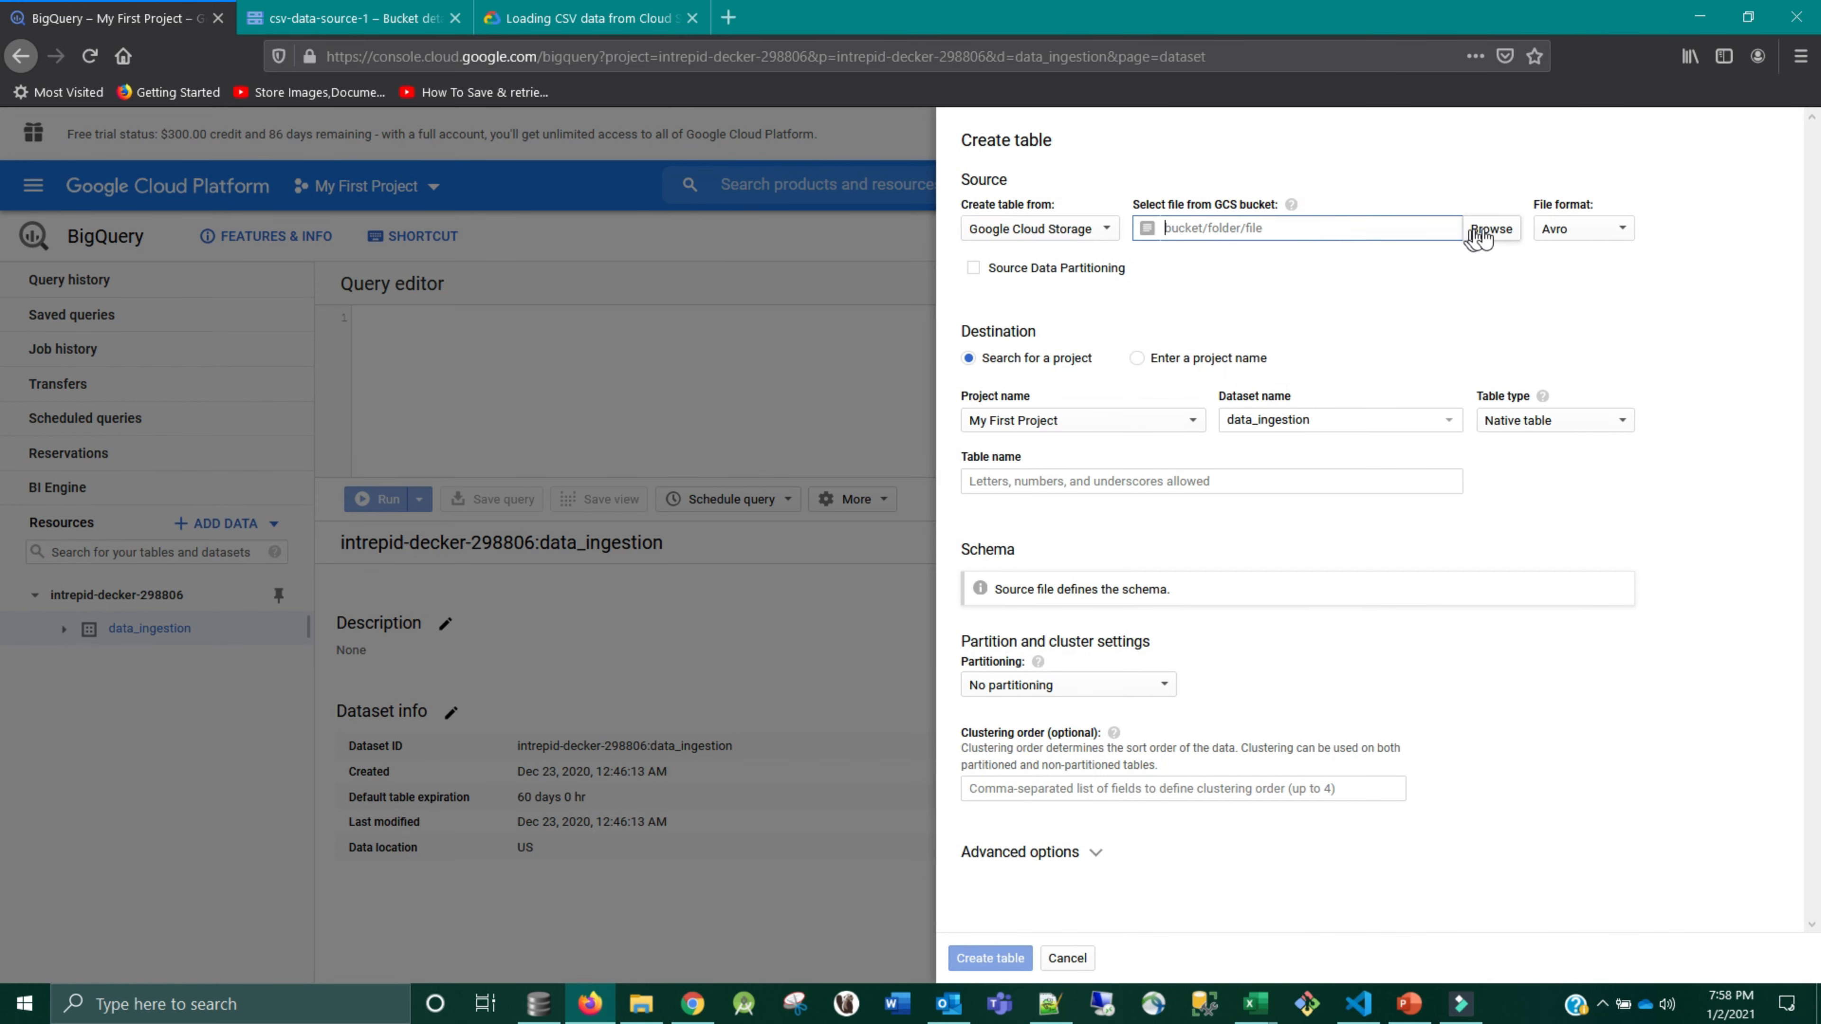
click(1479, 234)
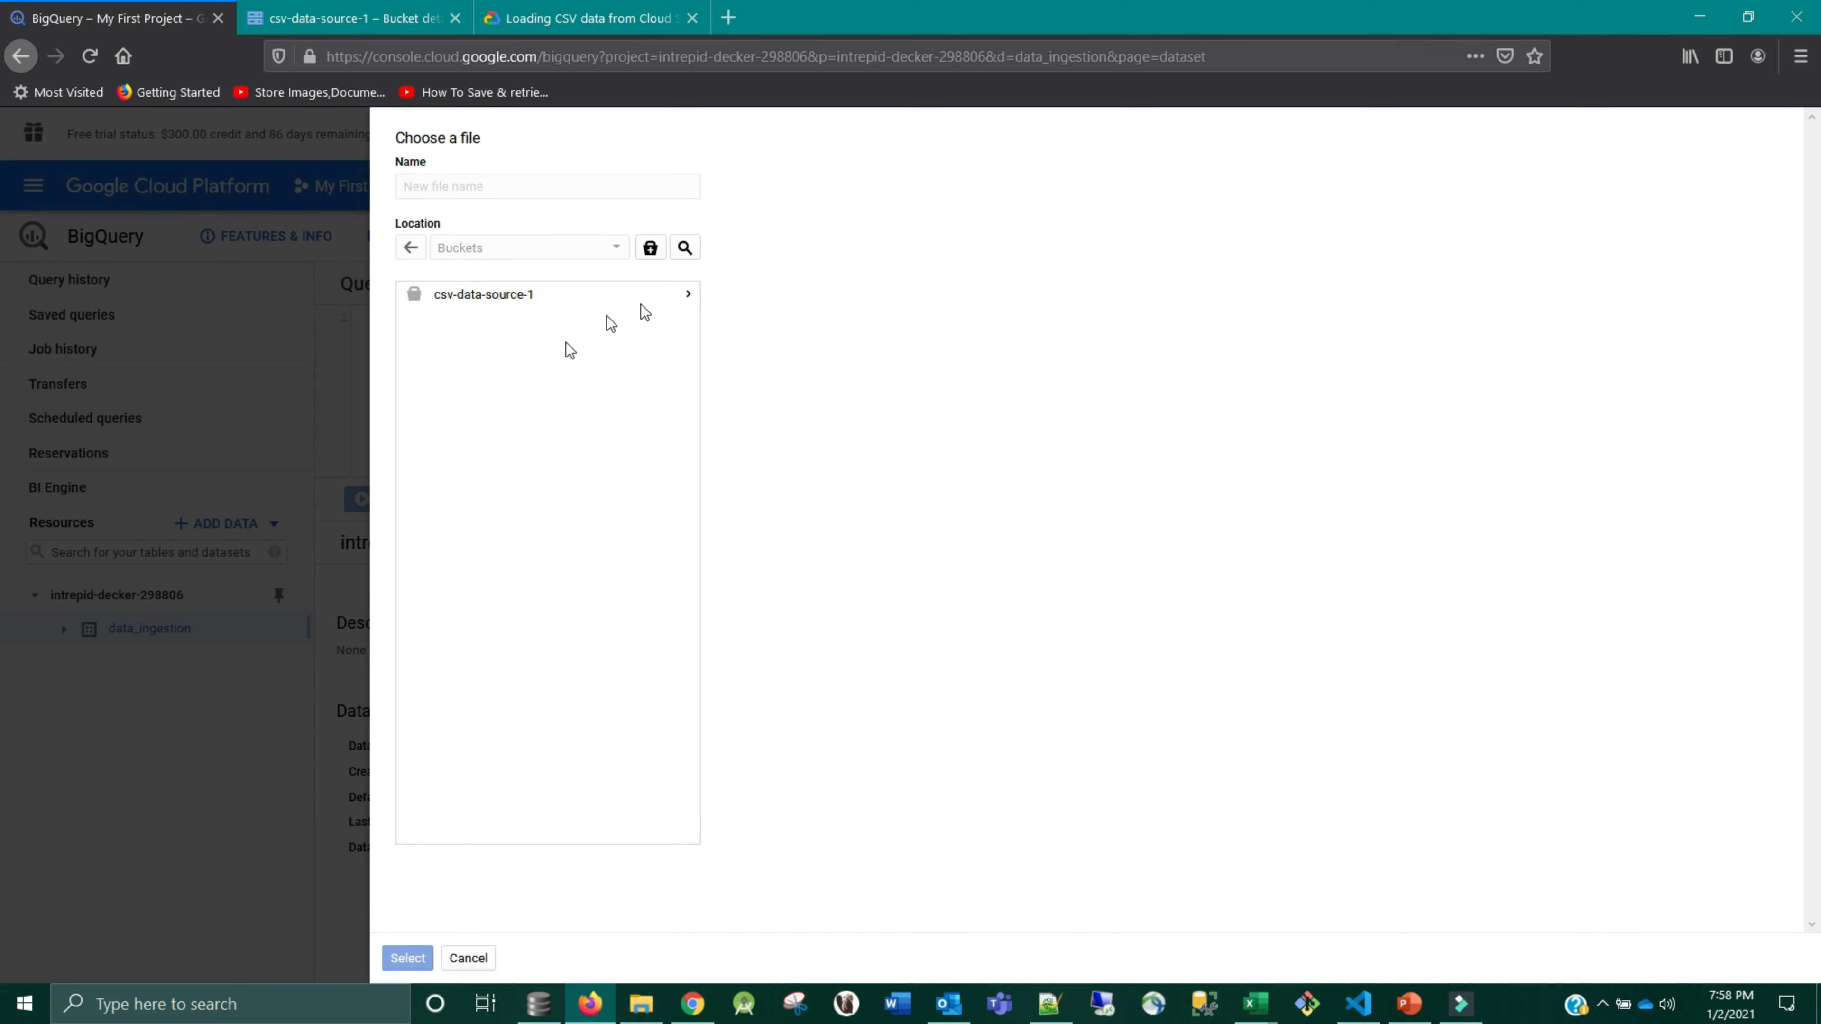
click(479, 296)
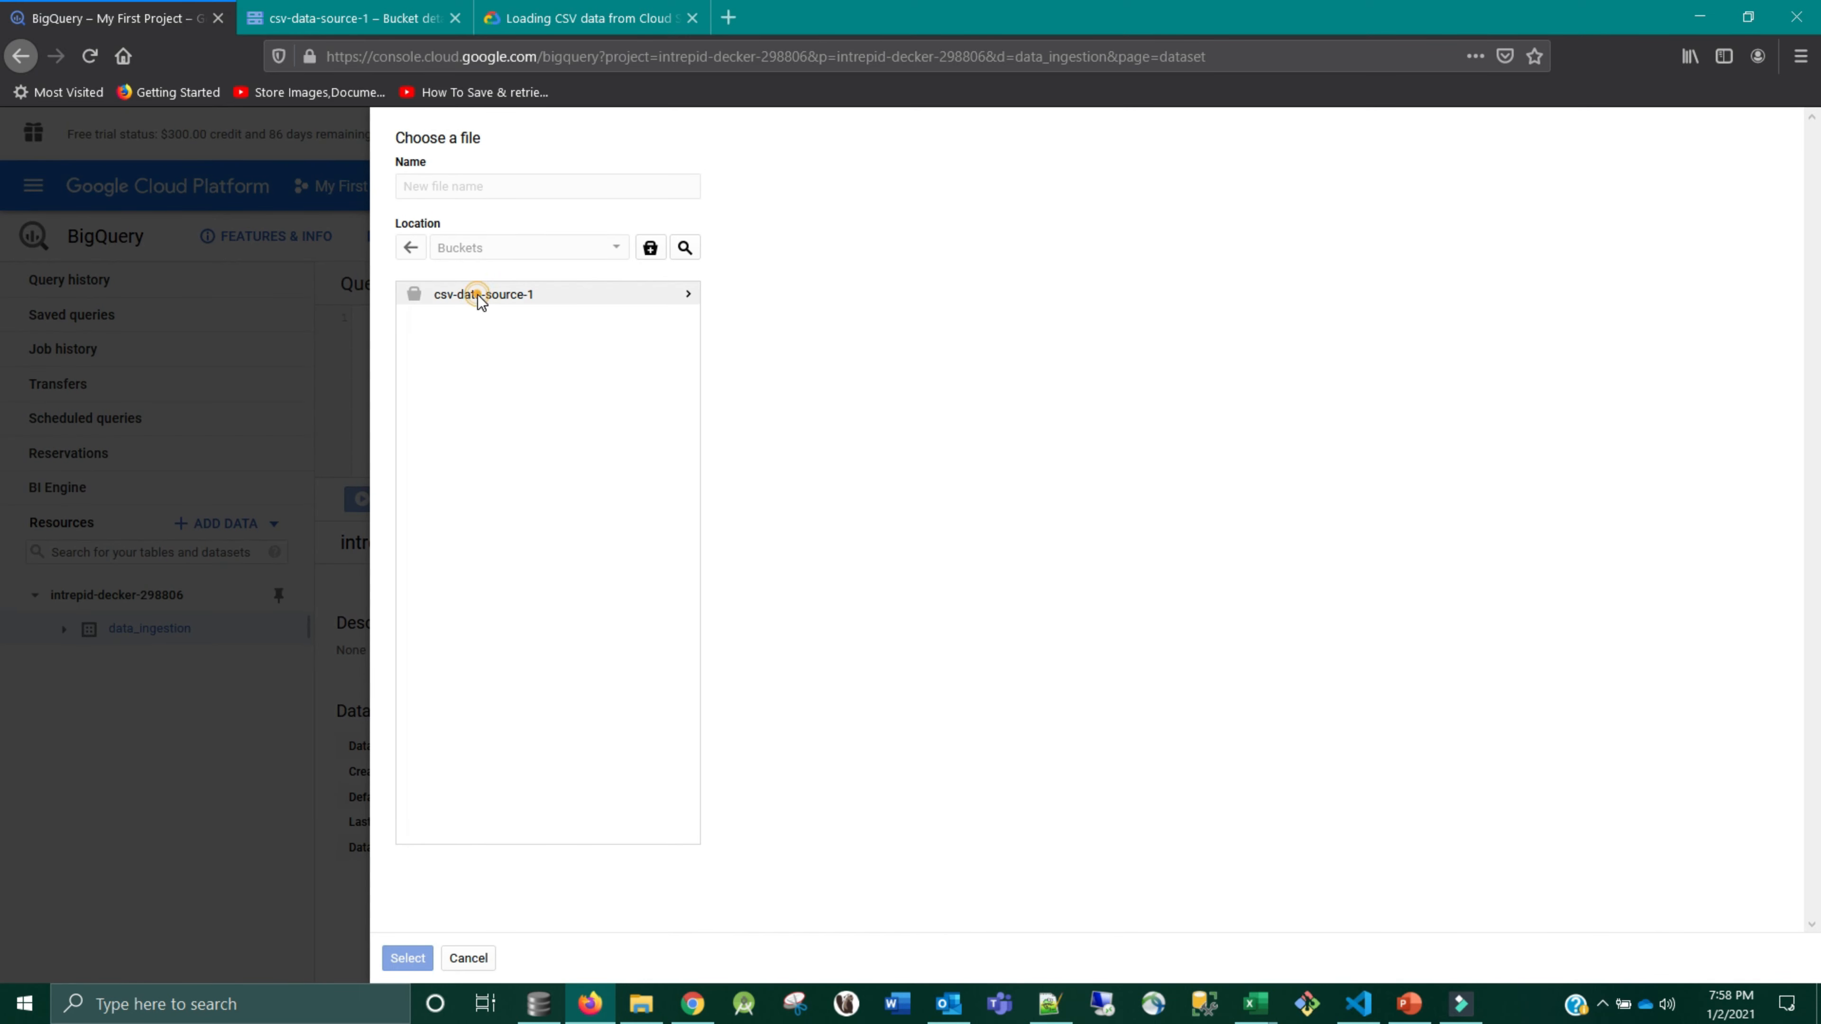
double_click(491, 299)
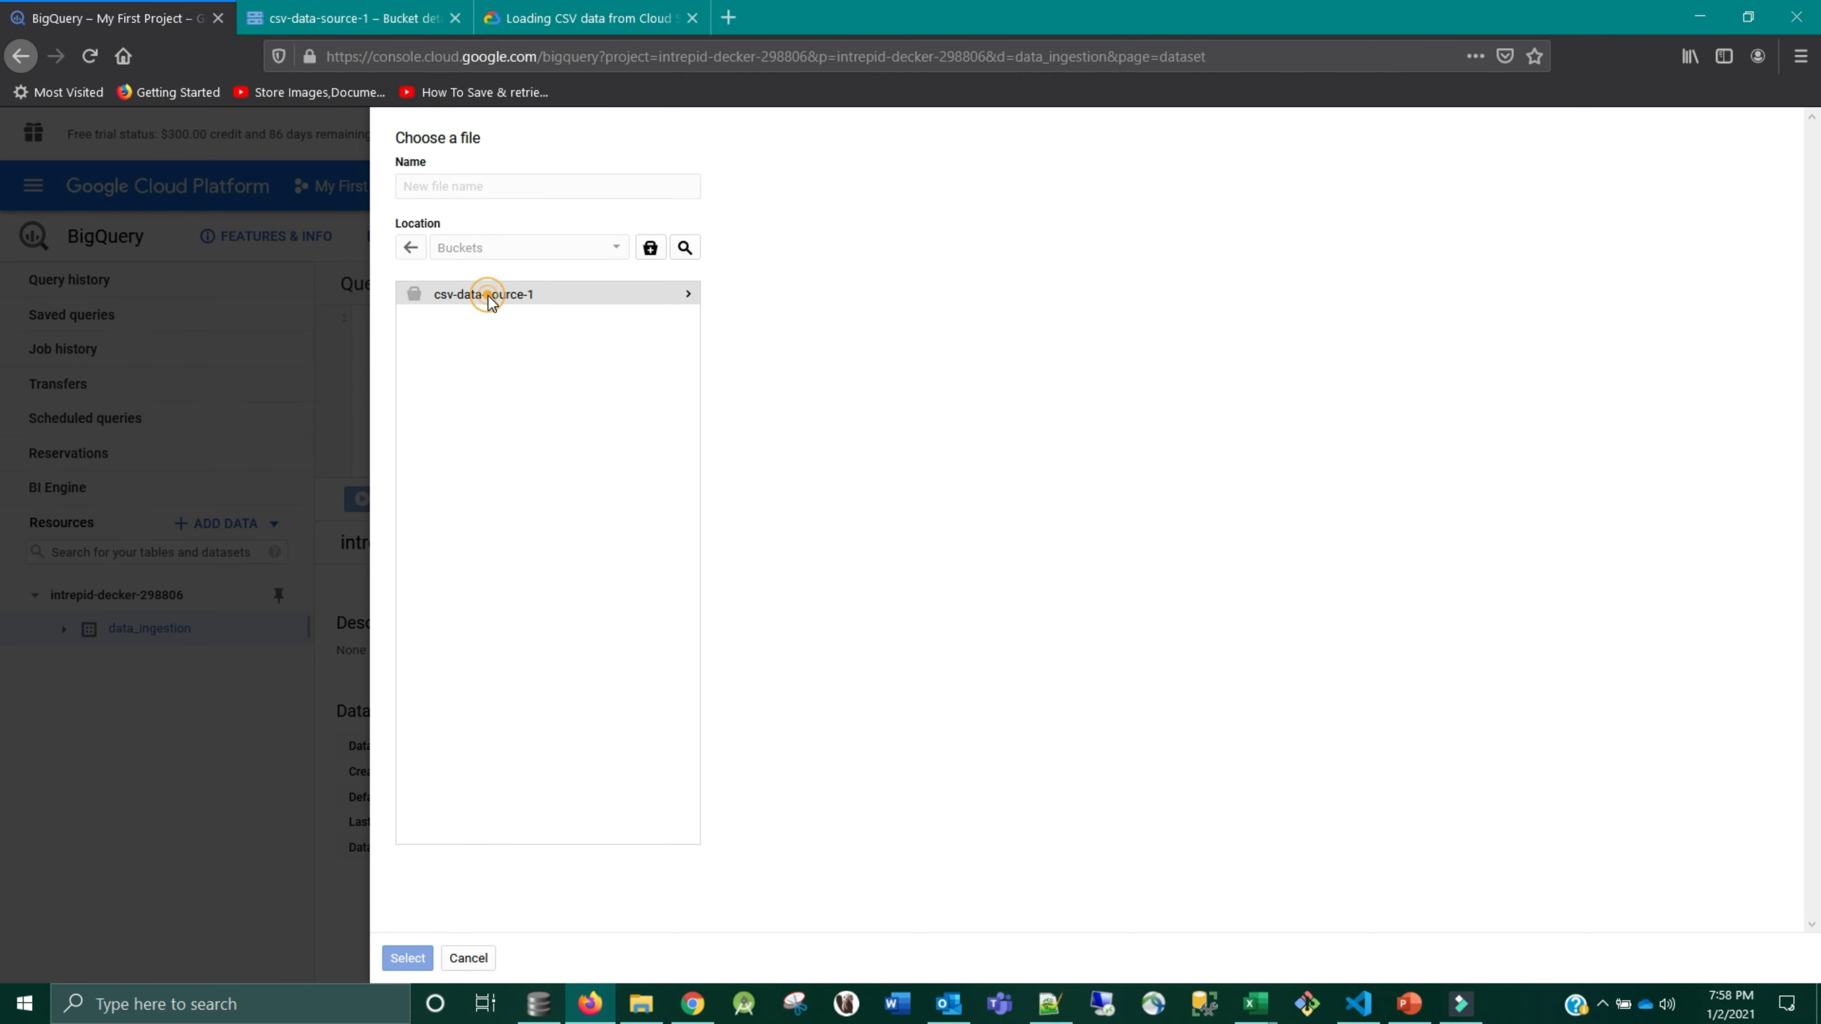
click(496, 323)
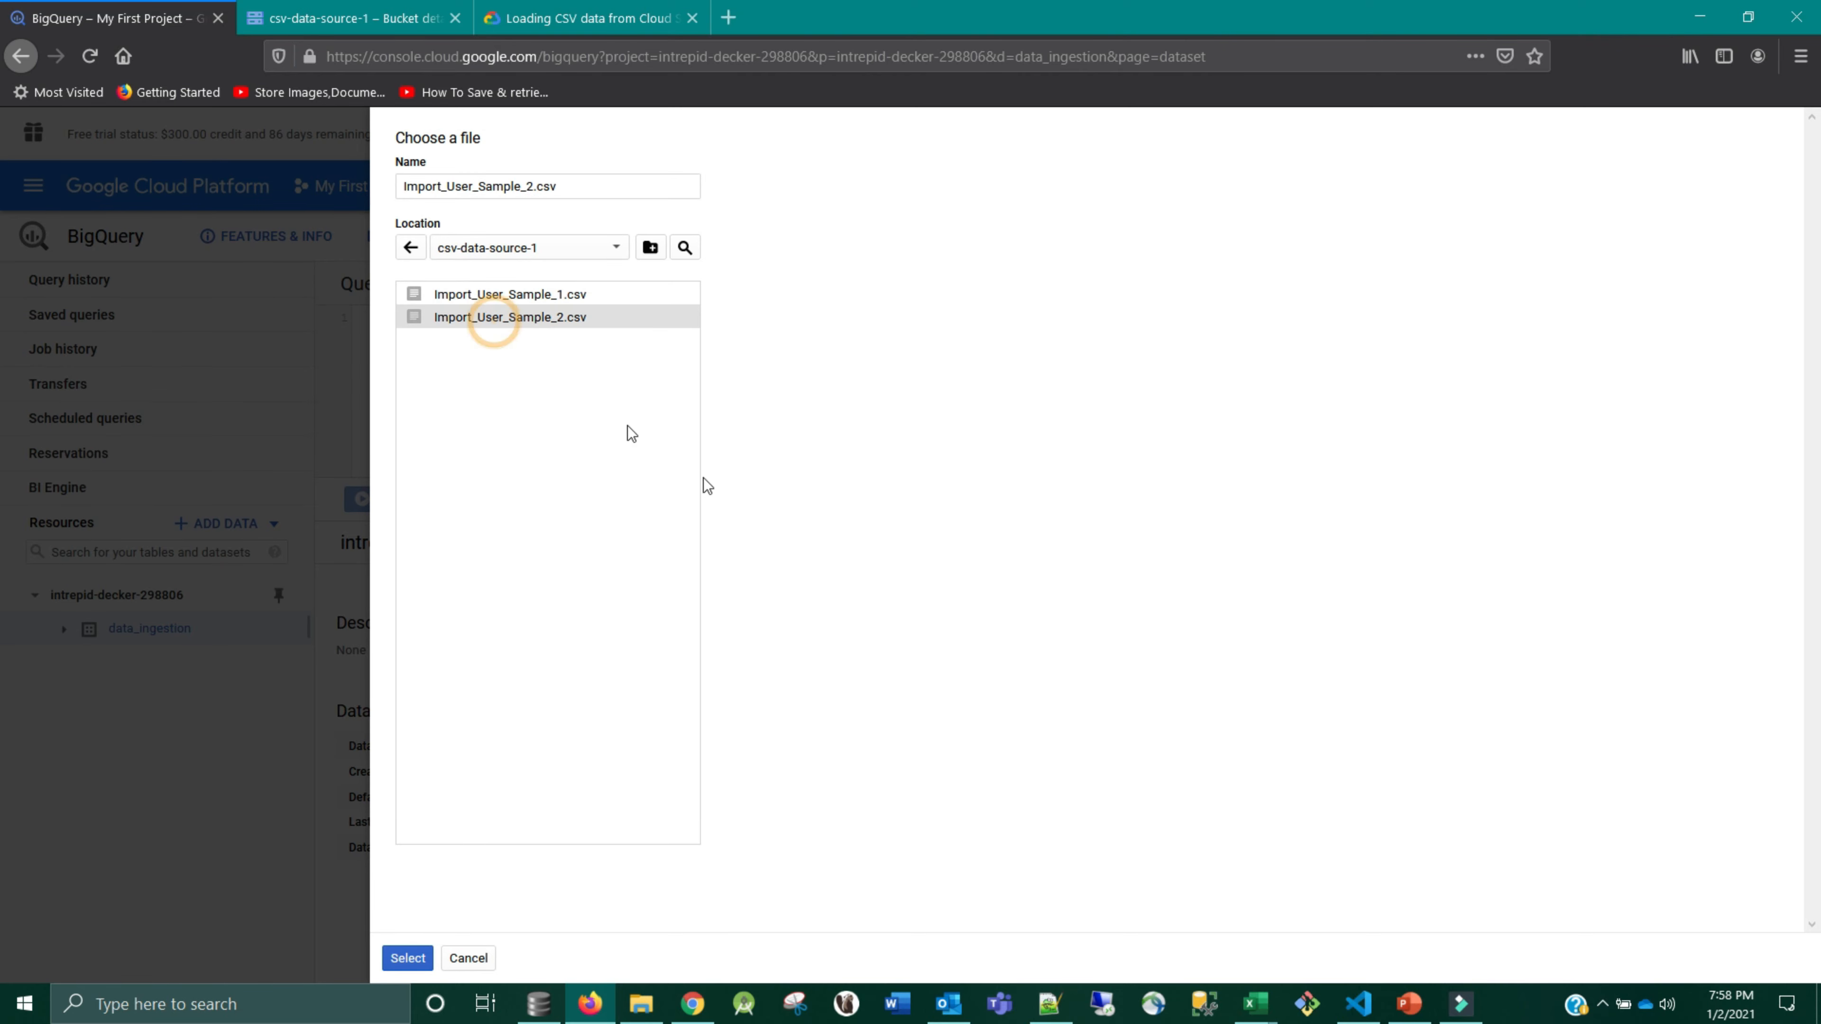
click(408, 958)
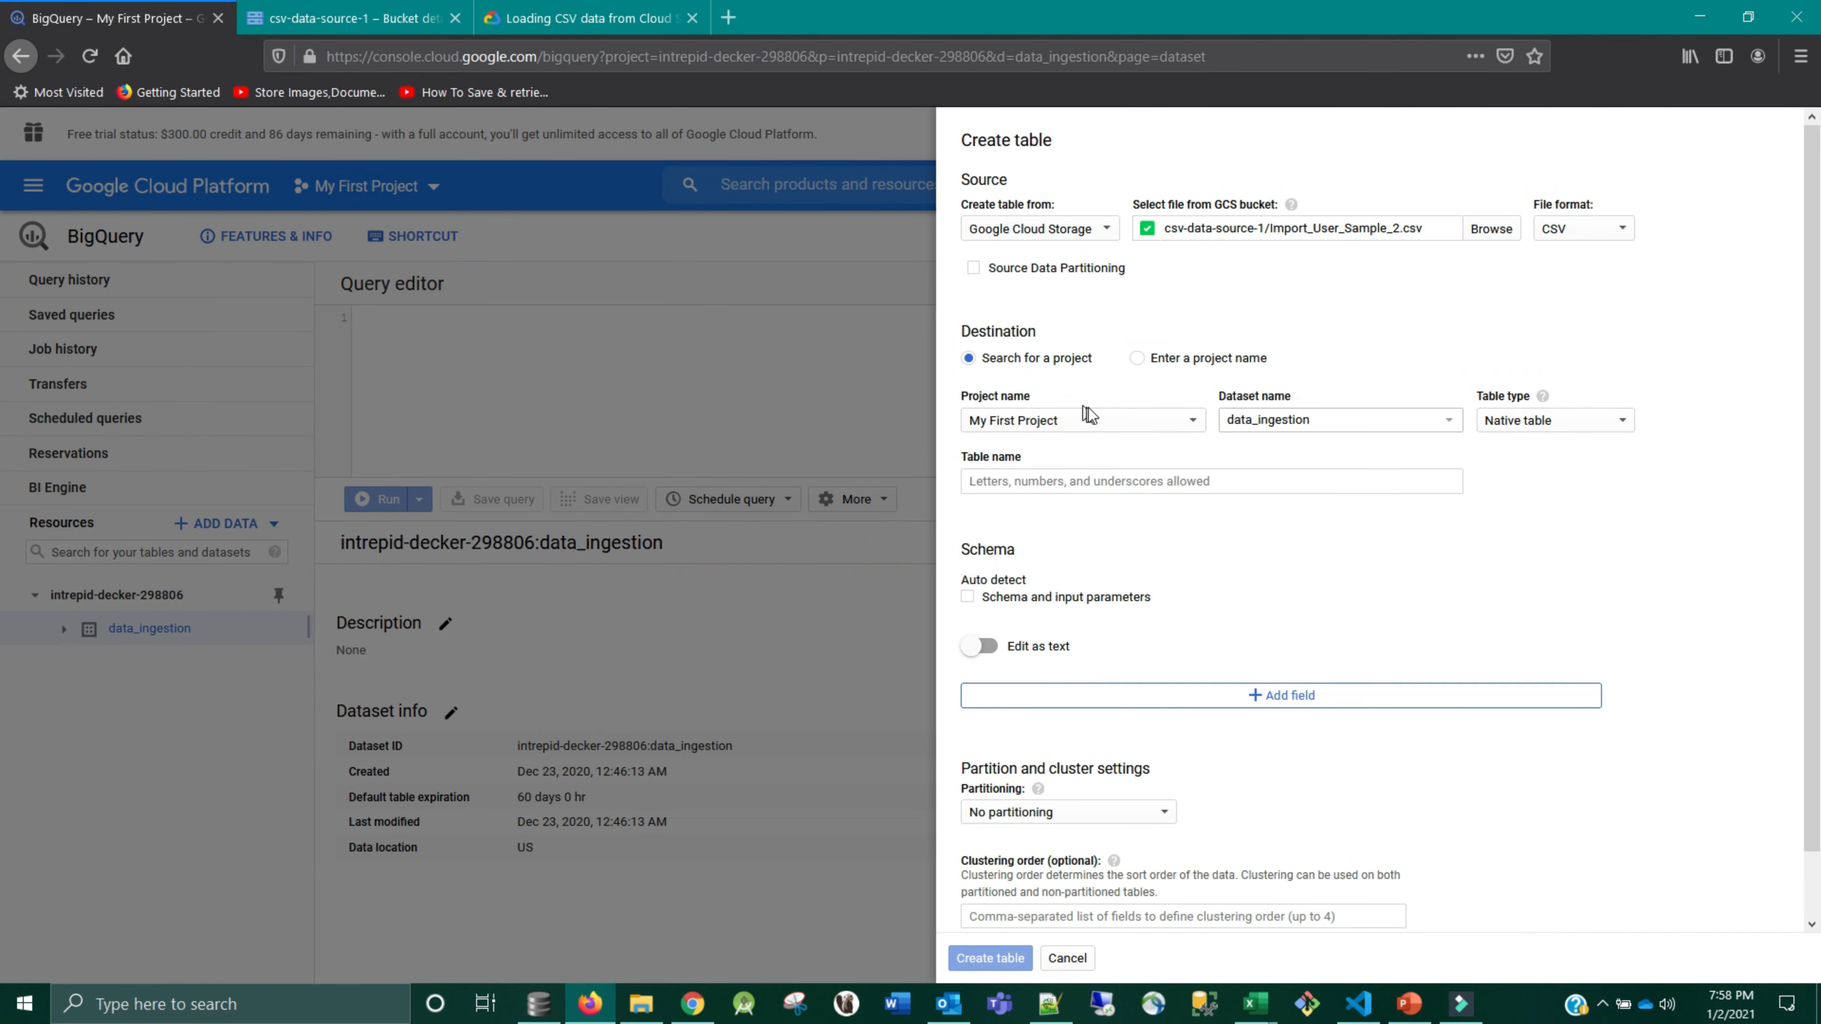
click(1028, 486)
click(1063, 957)
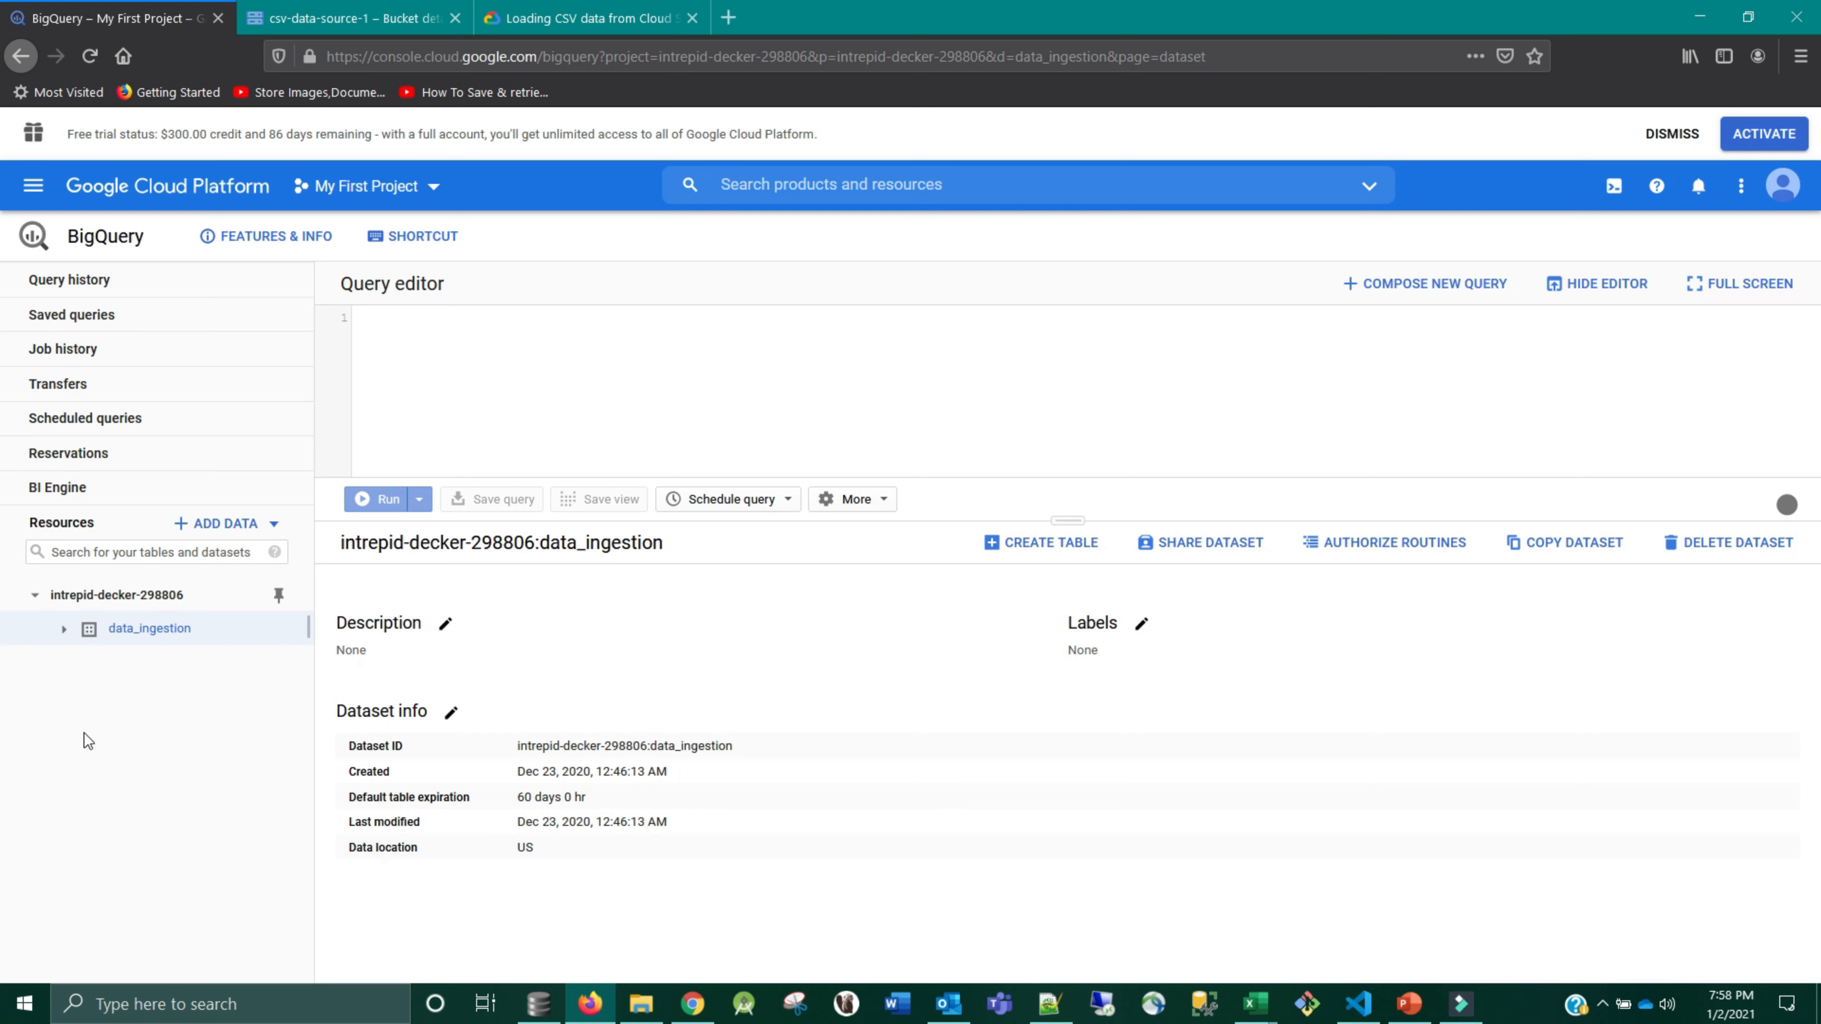
- Open the sample_csv_partiotion table in data_ingestion and copy its name from the heading
click(65, 629)
click(166, 729)
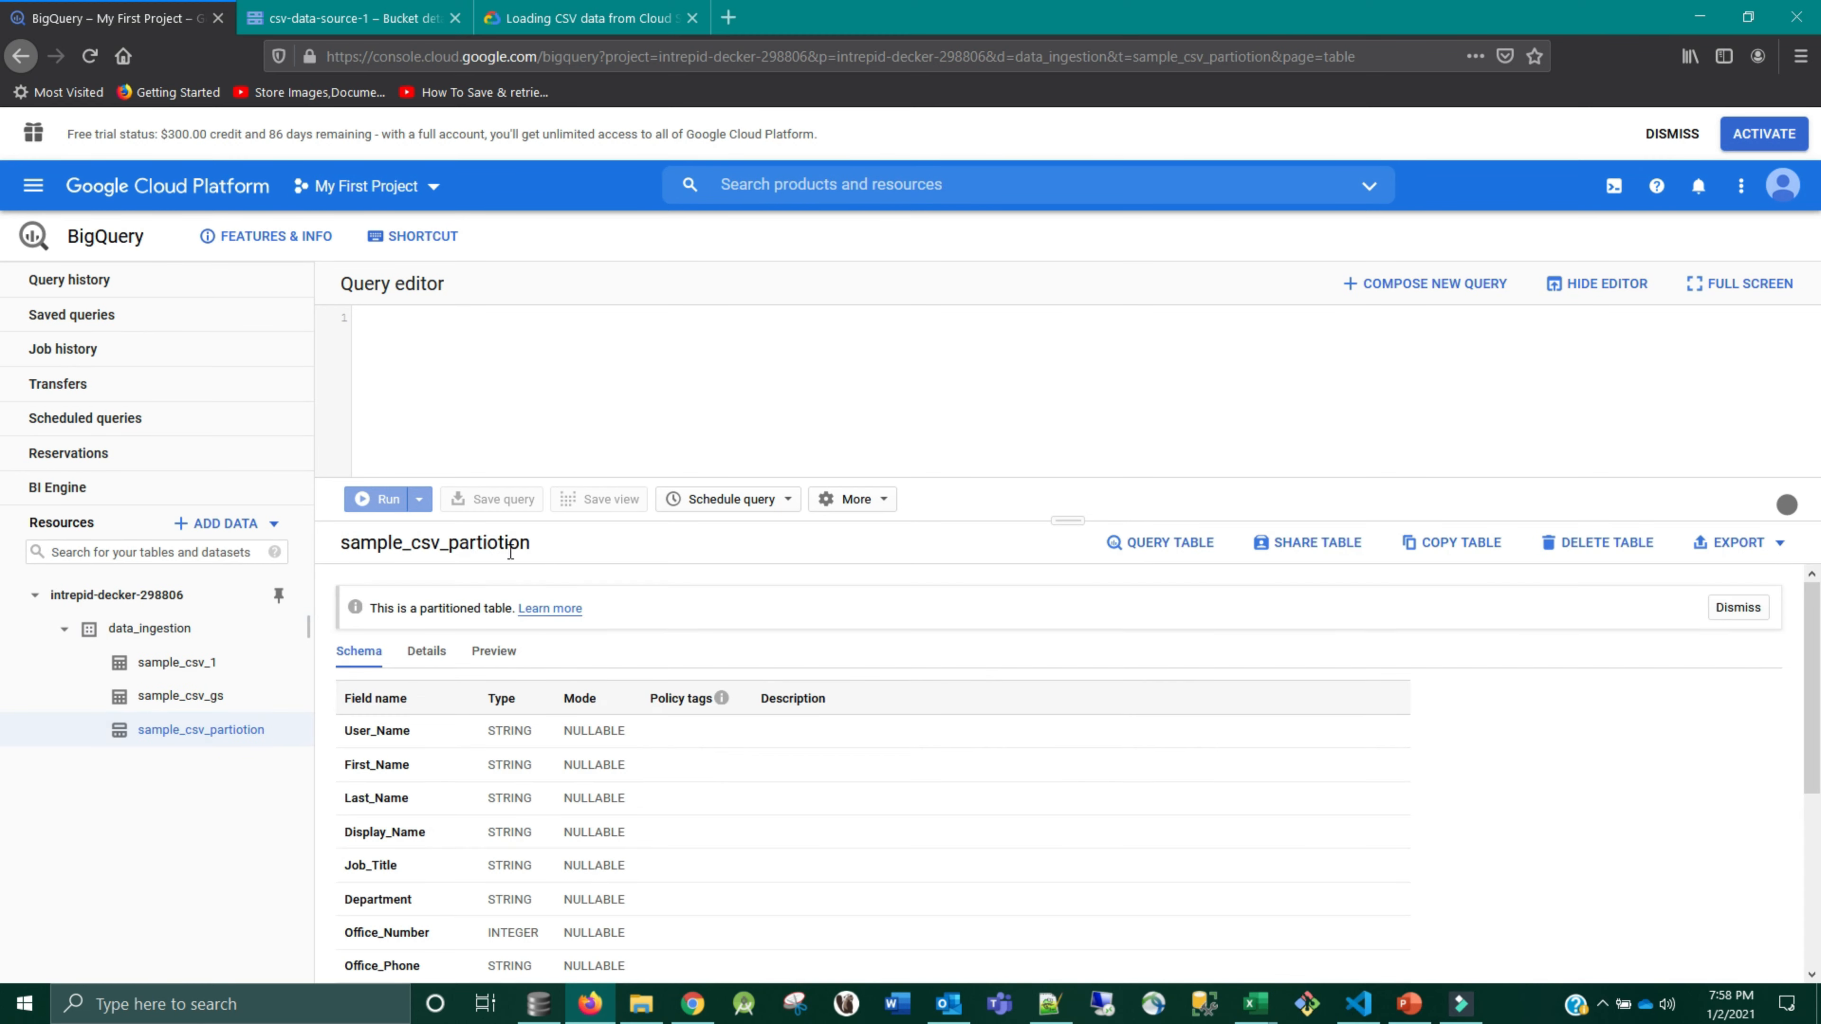
drag(516, 543, 354, 544)
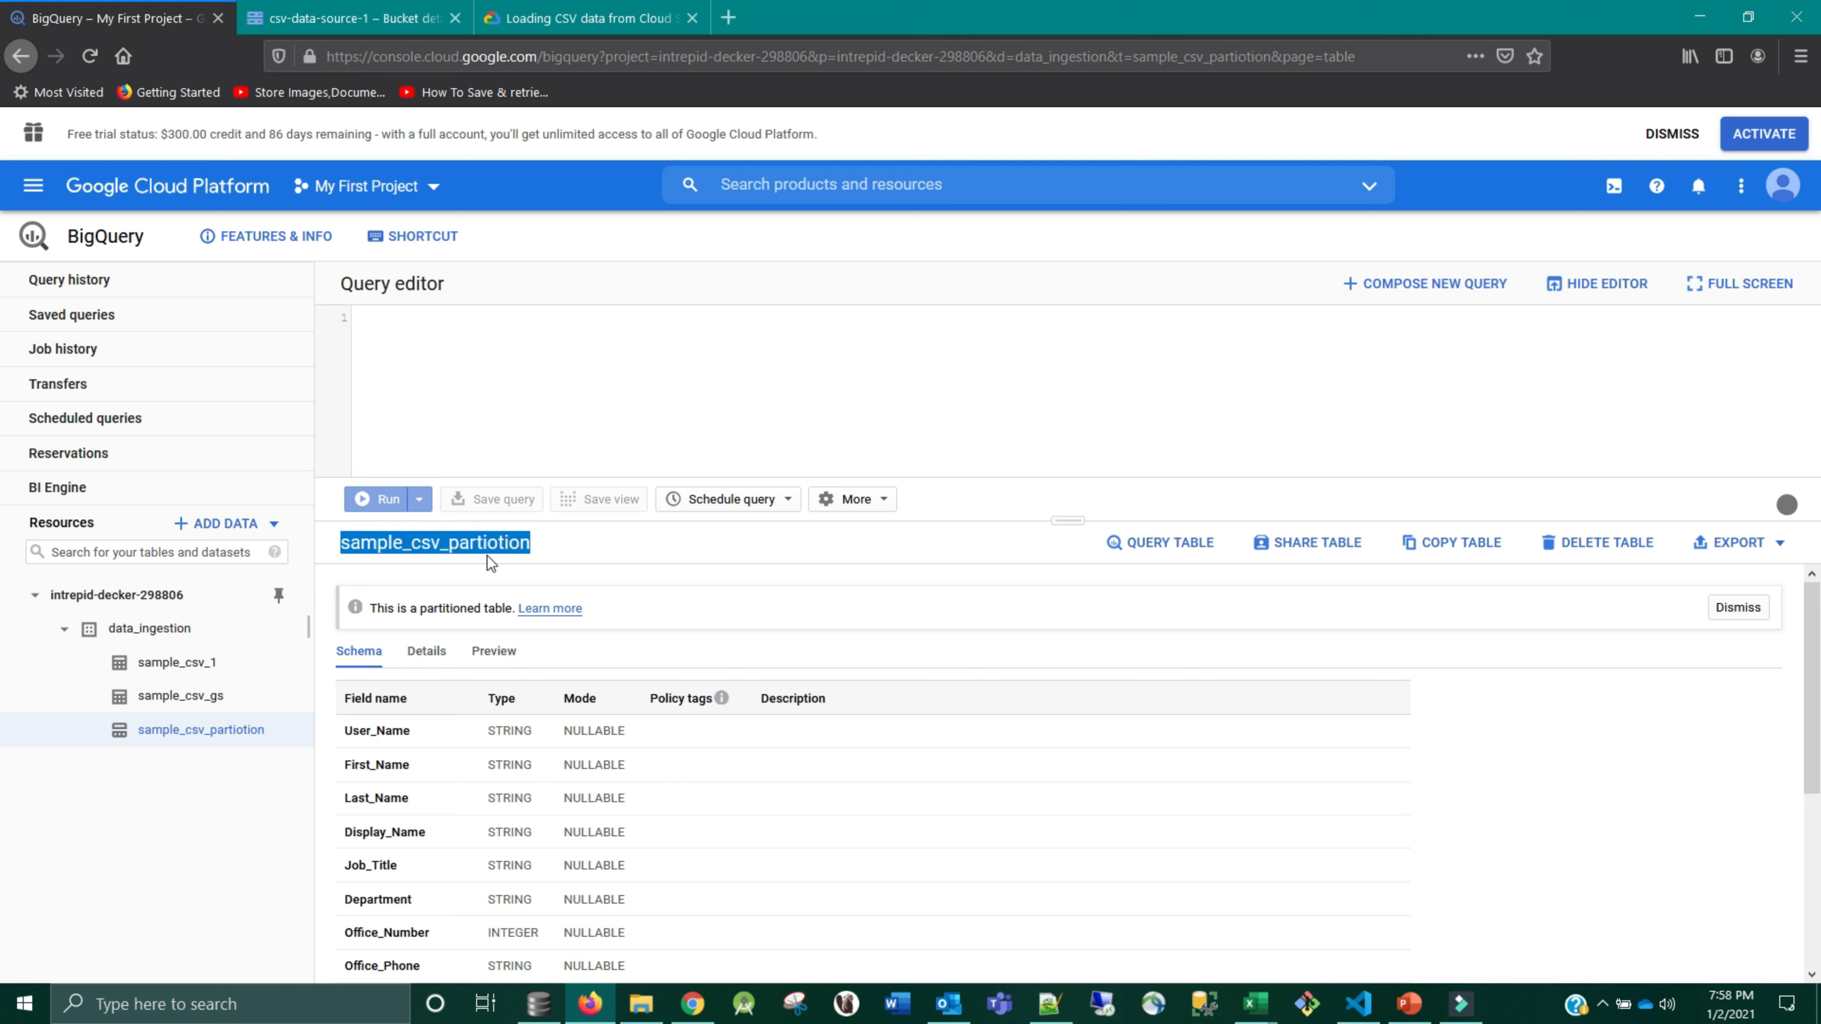
- Start a new table load in data_ingestion from Google Cloud Storage, using Import_User_Sample_2.csv in the csv-data-source-1 bucket as source
click(168, 640)
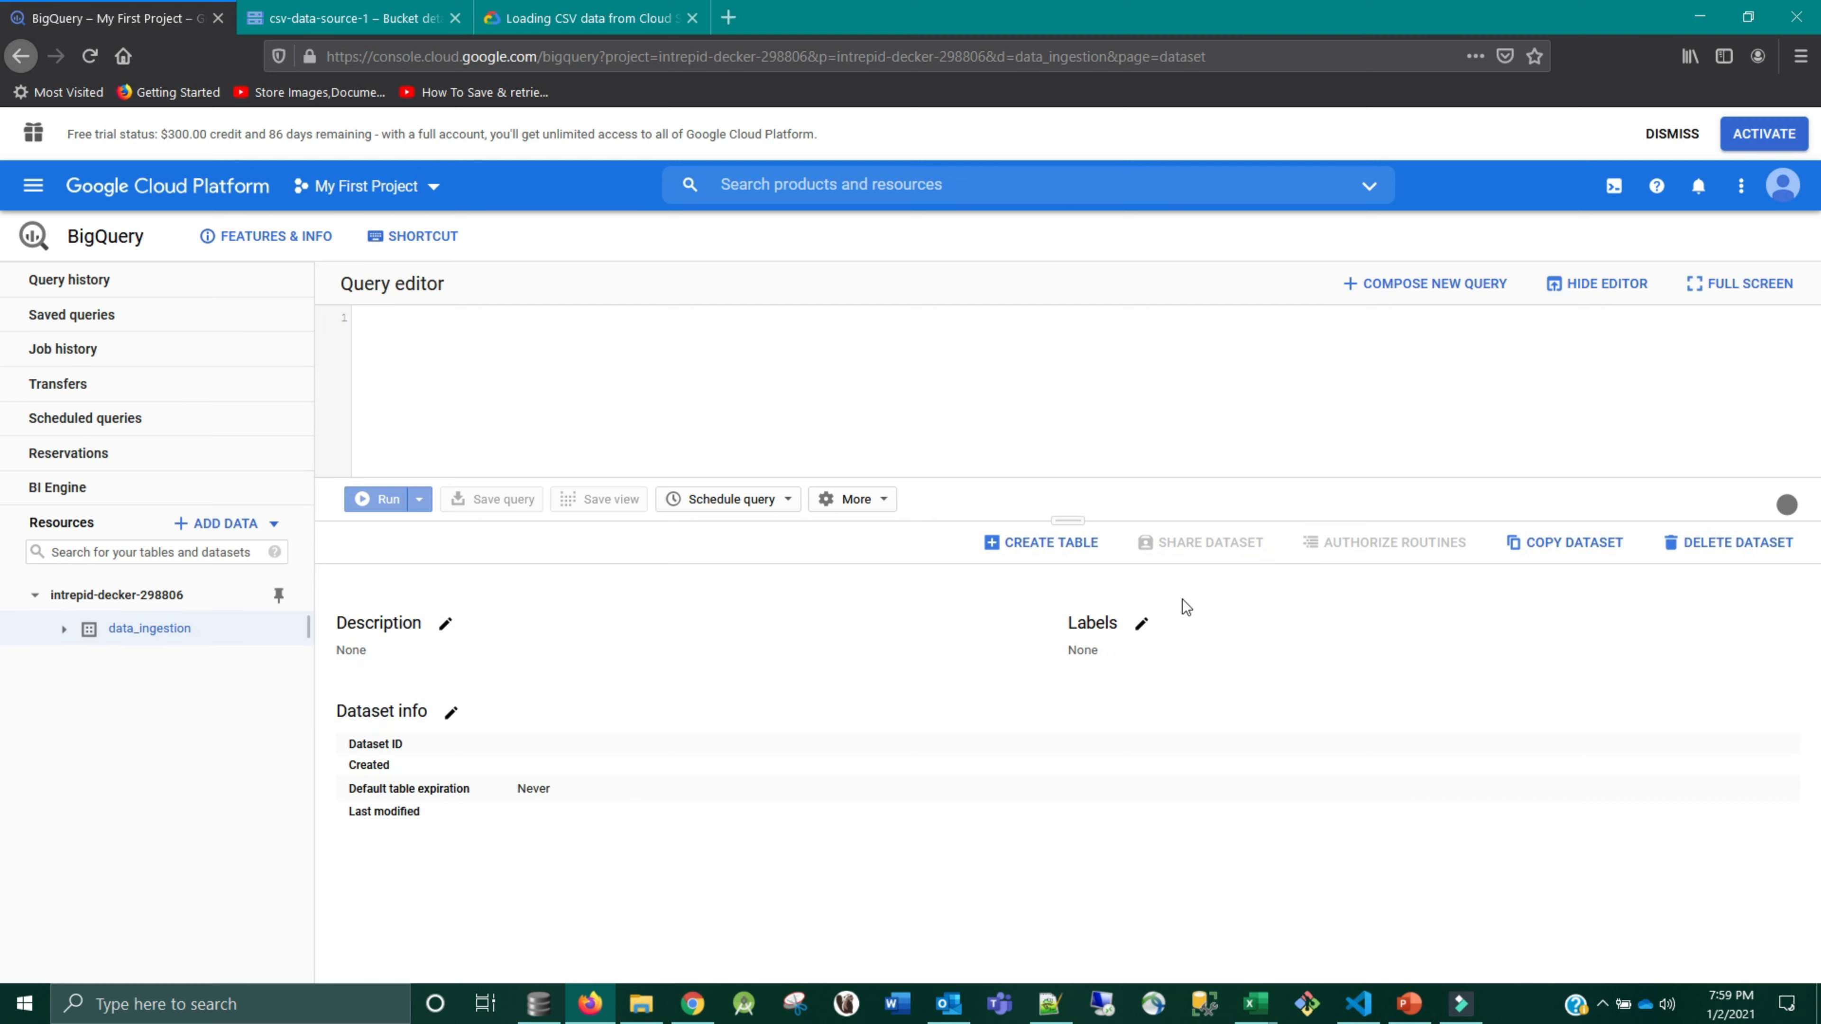
click(1036, 542)
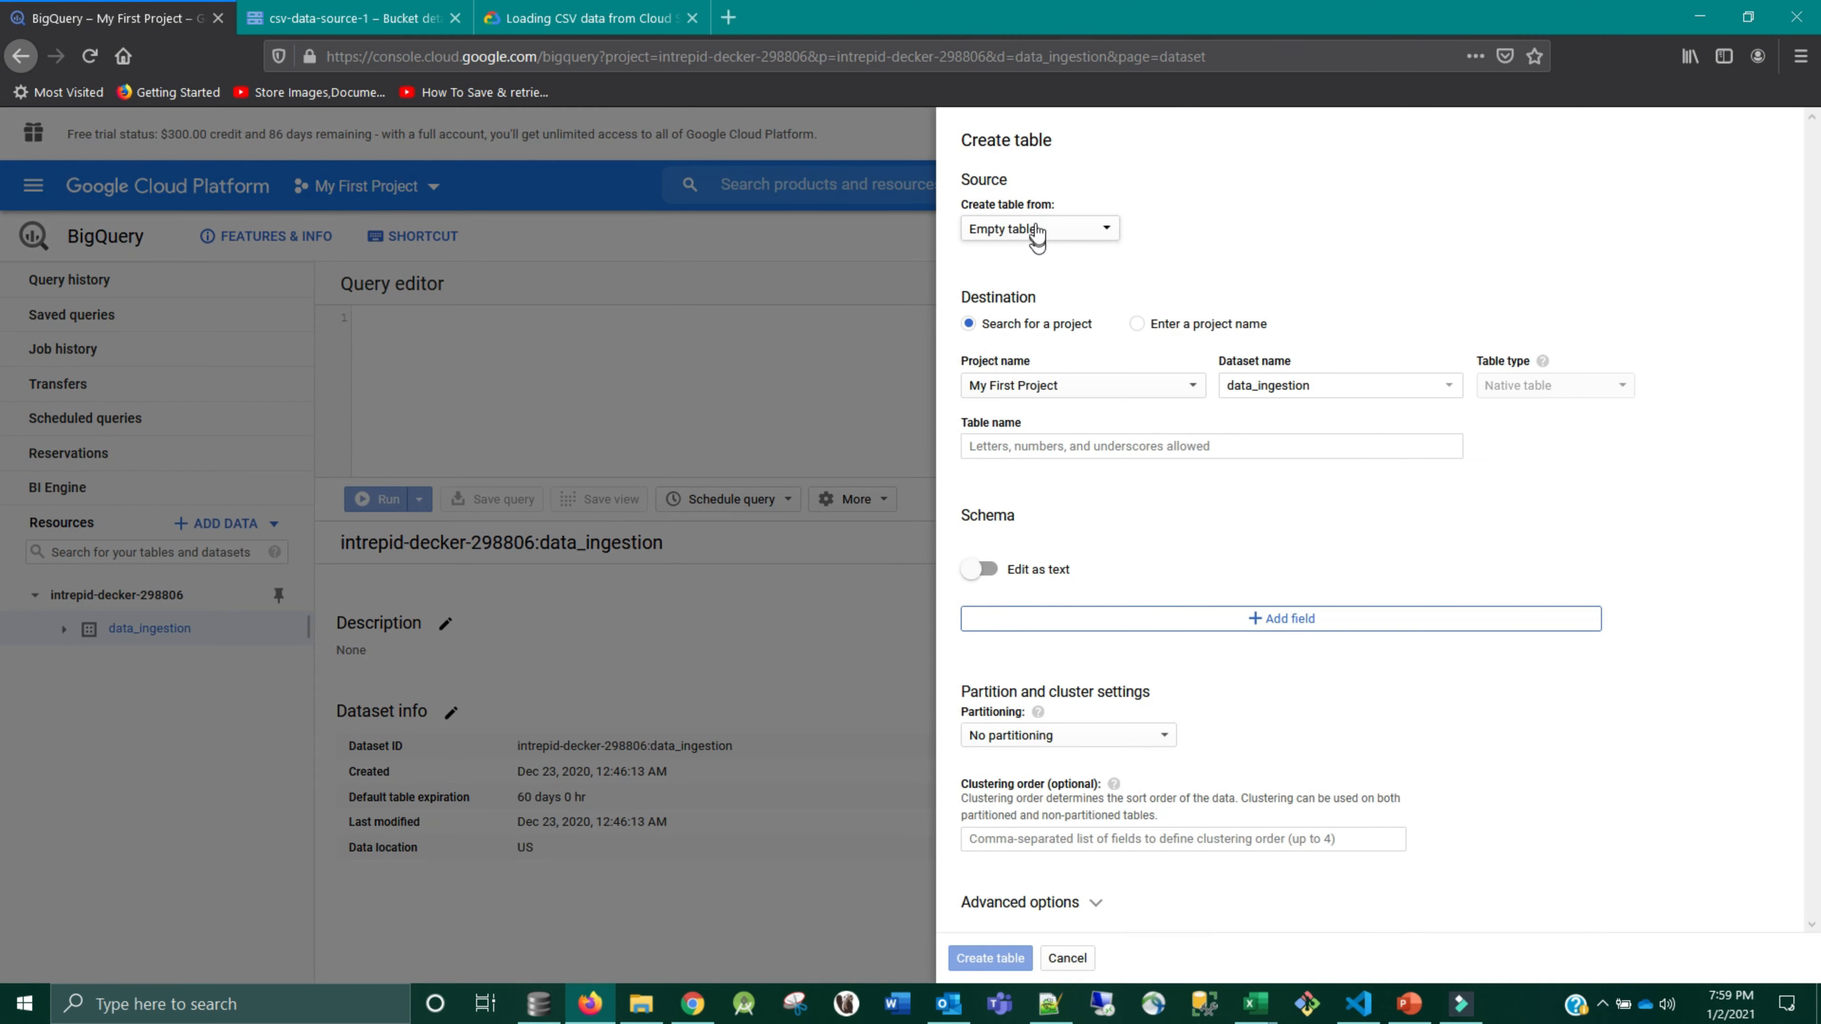
click(1032, 229)
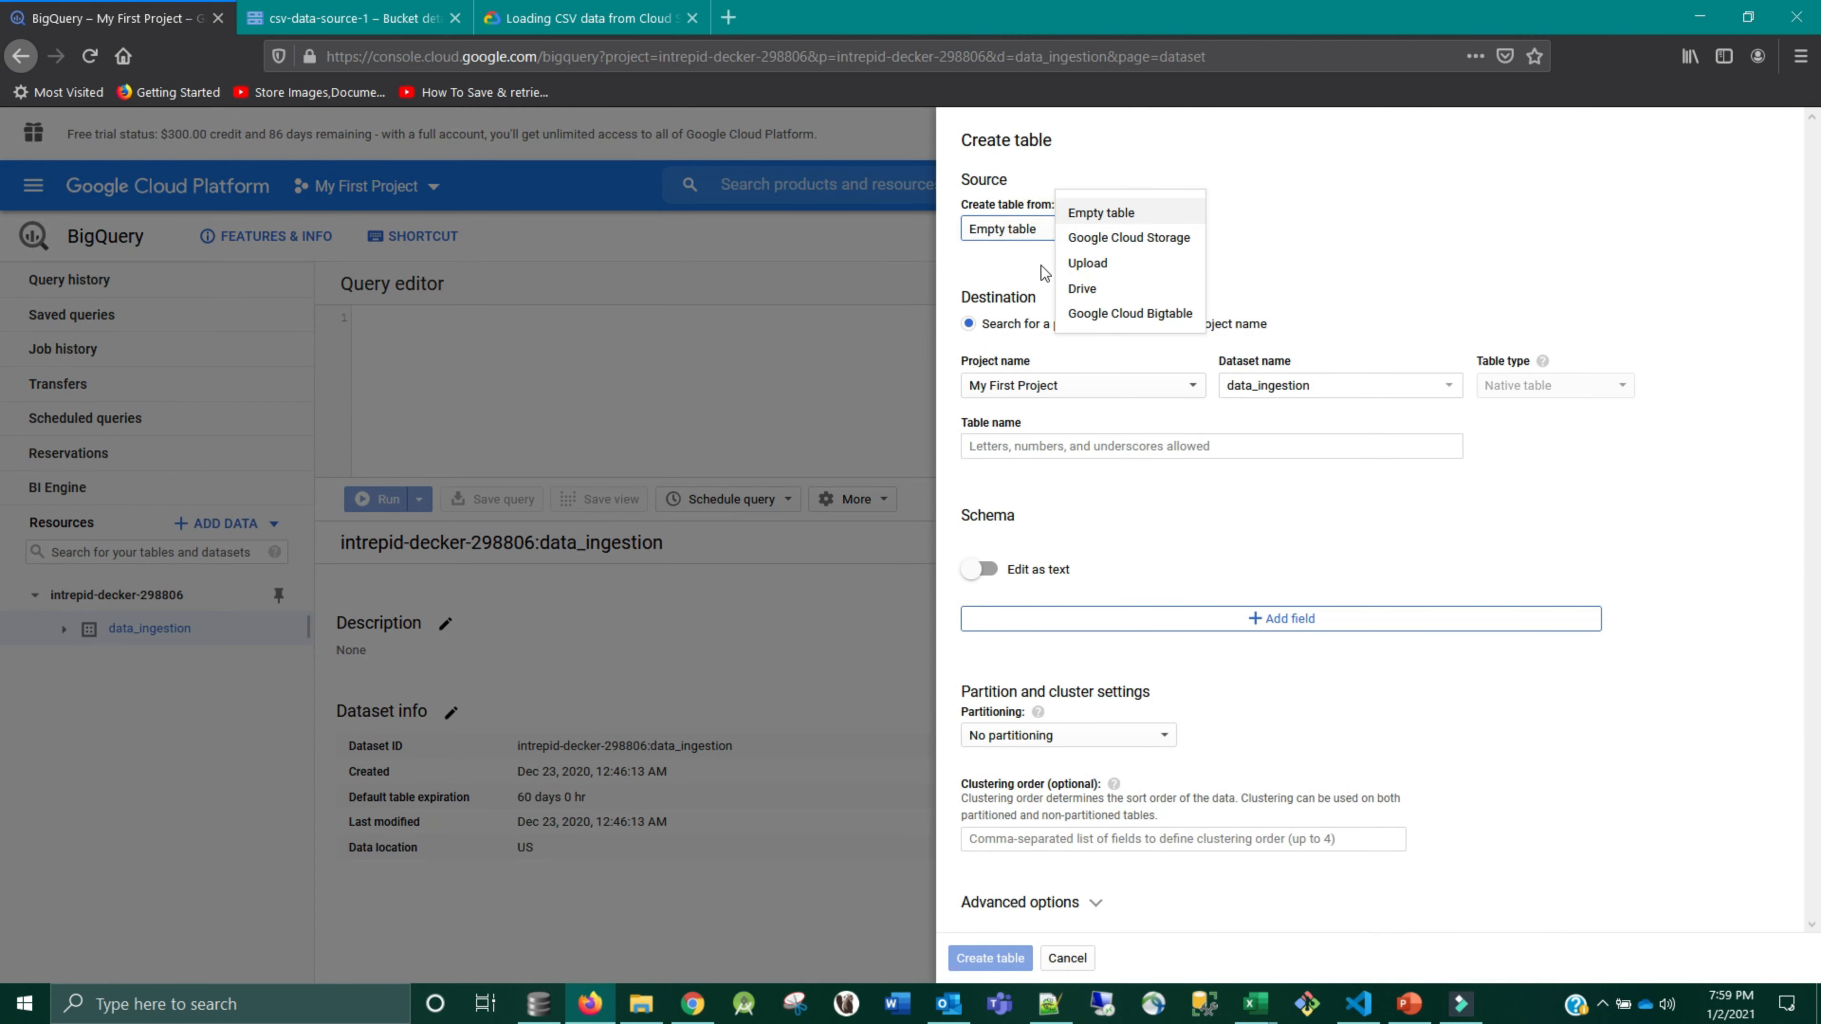
click(1190, 241)
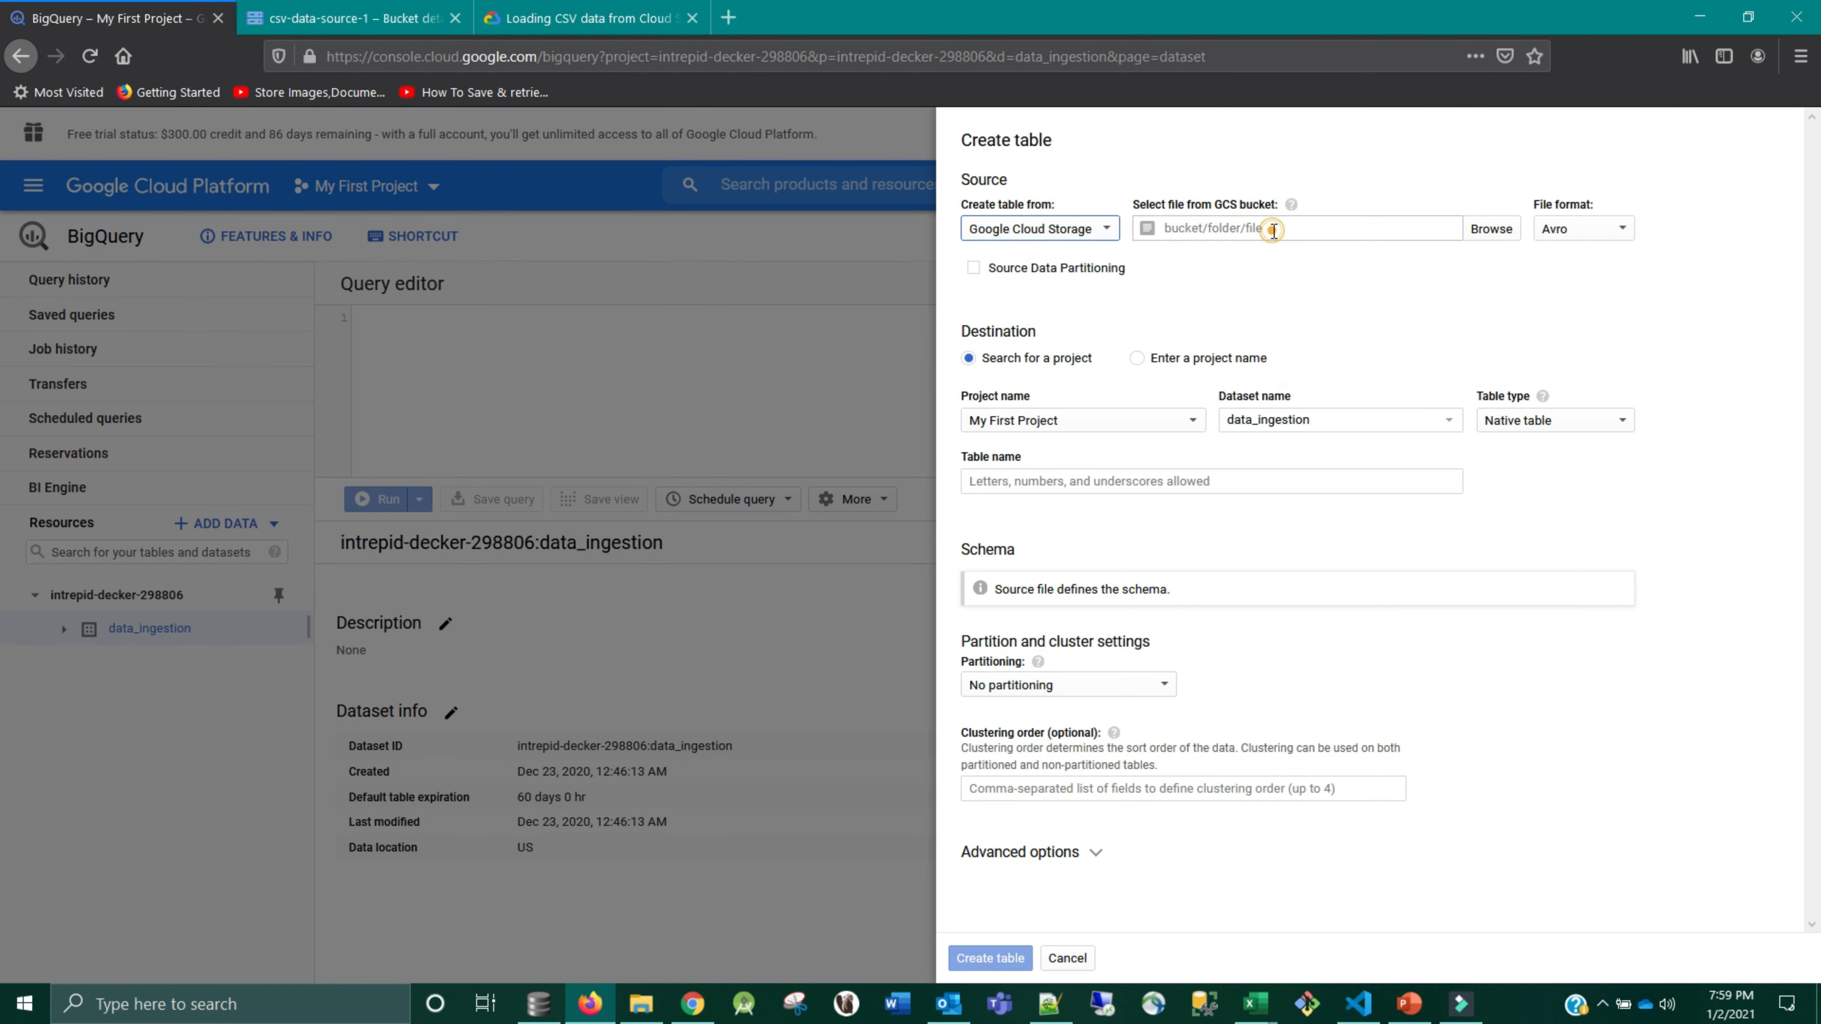
click(1490, 230)
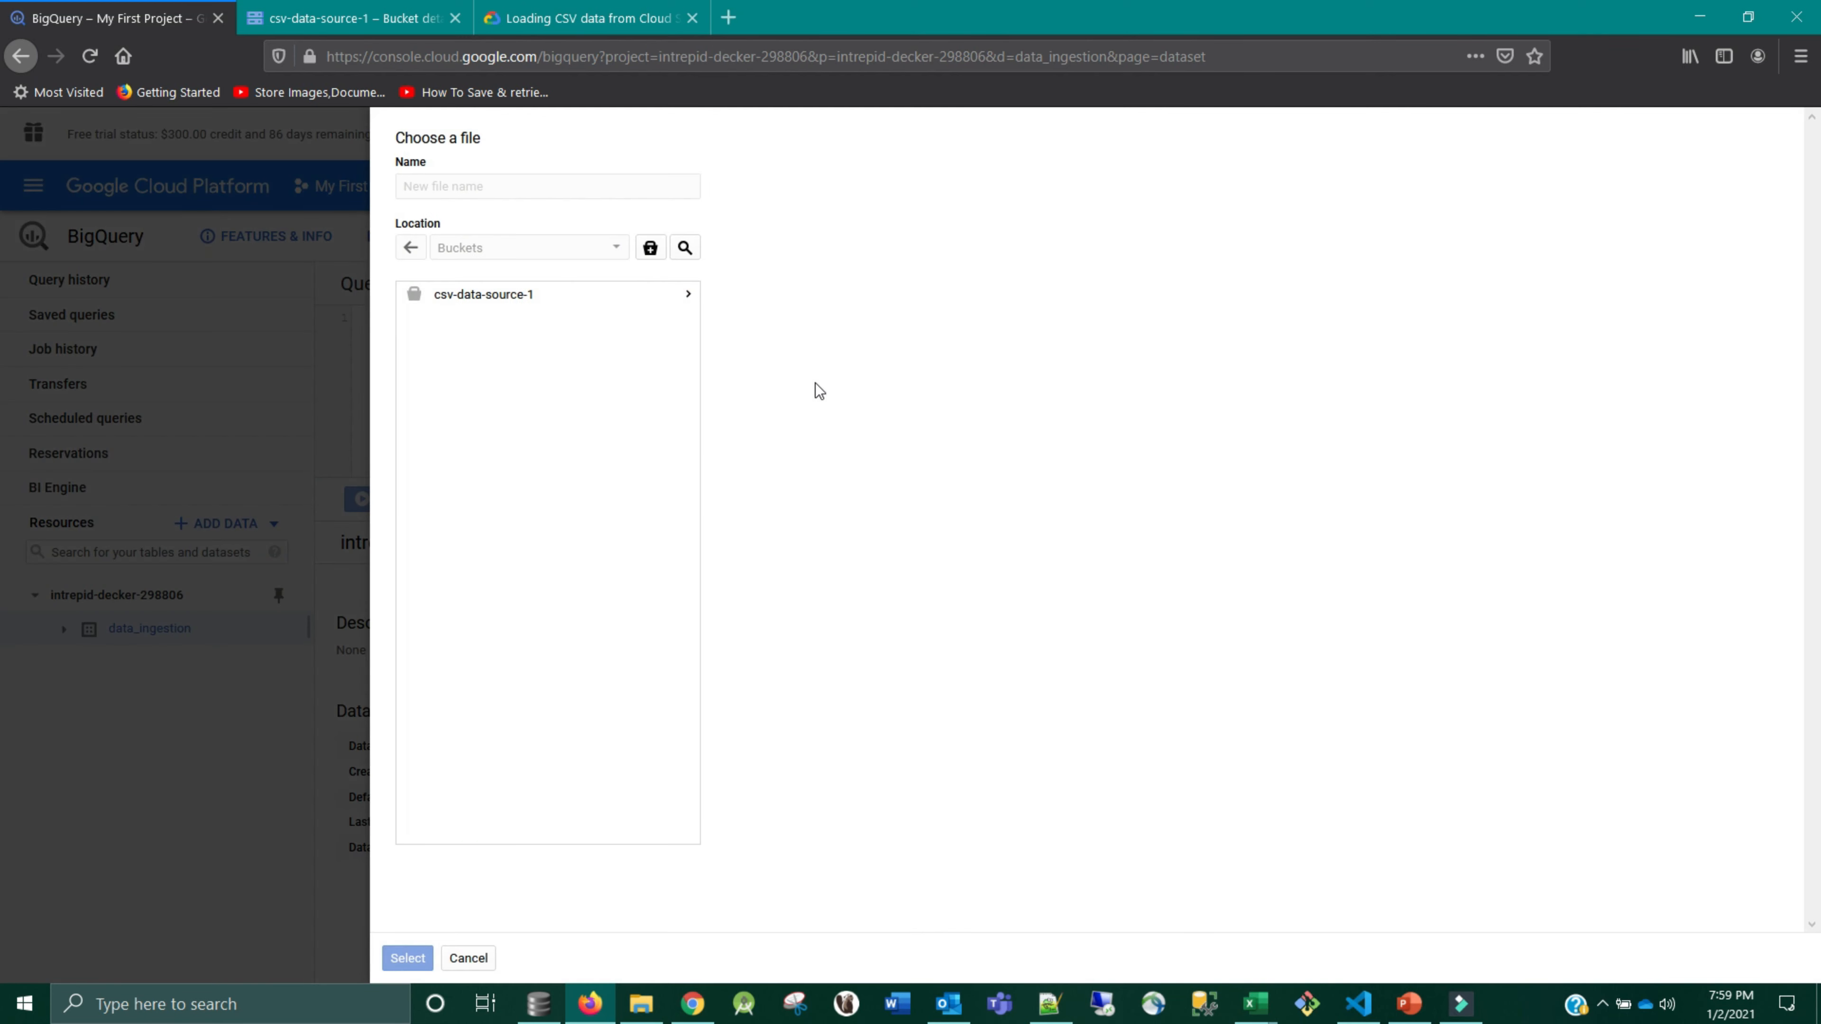
click(500, 302)
click(513, 320)
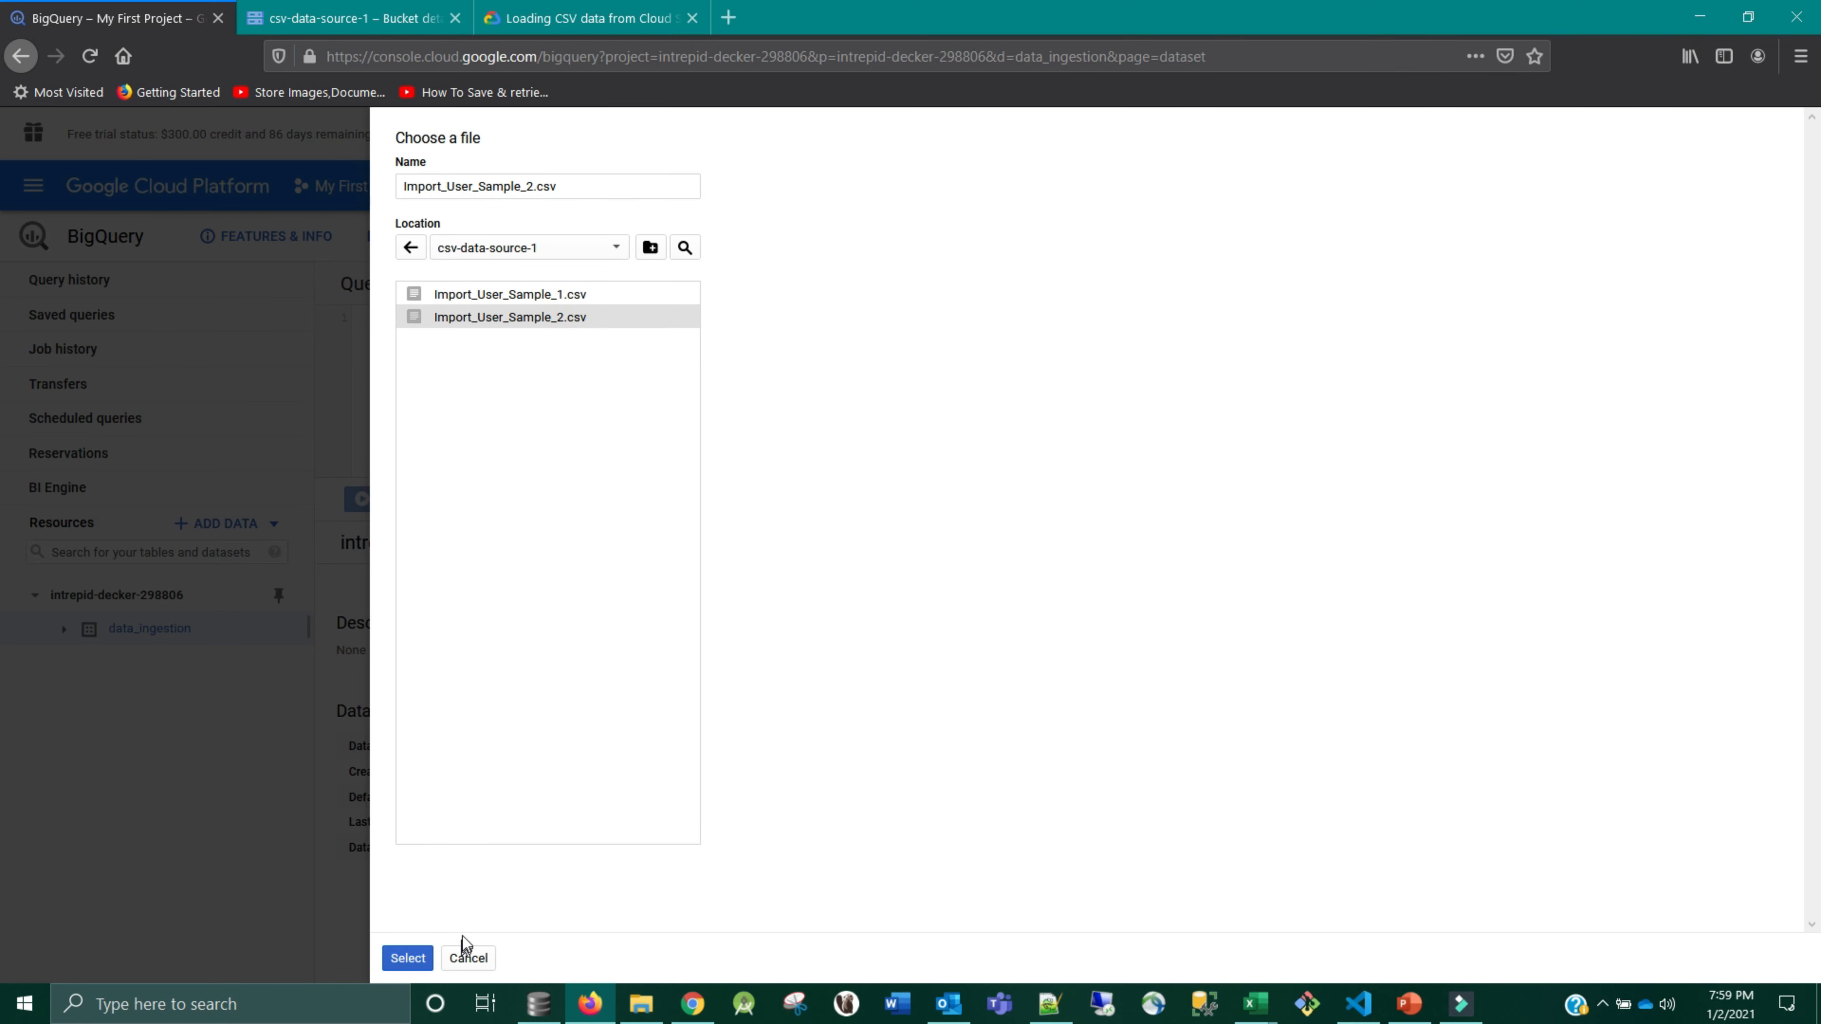
click(408, 958)
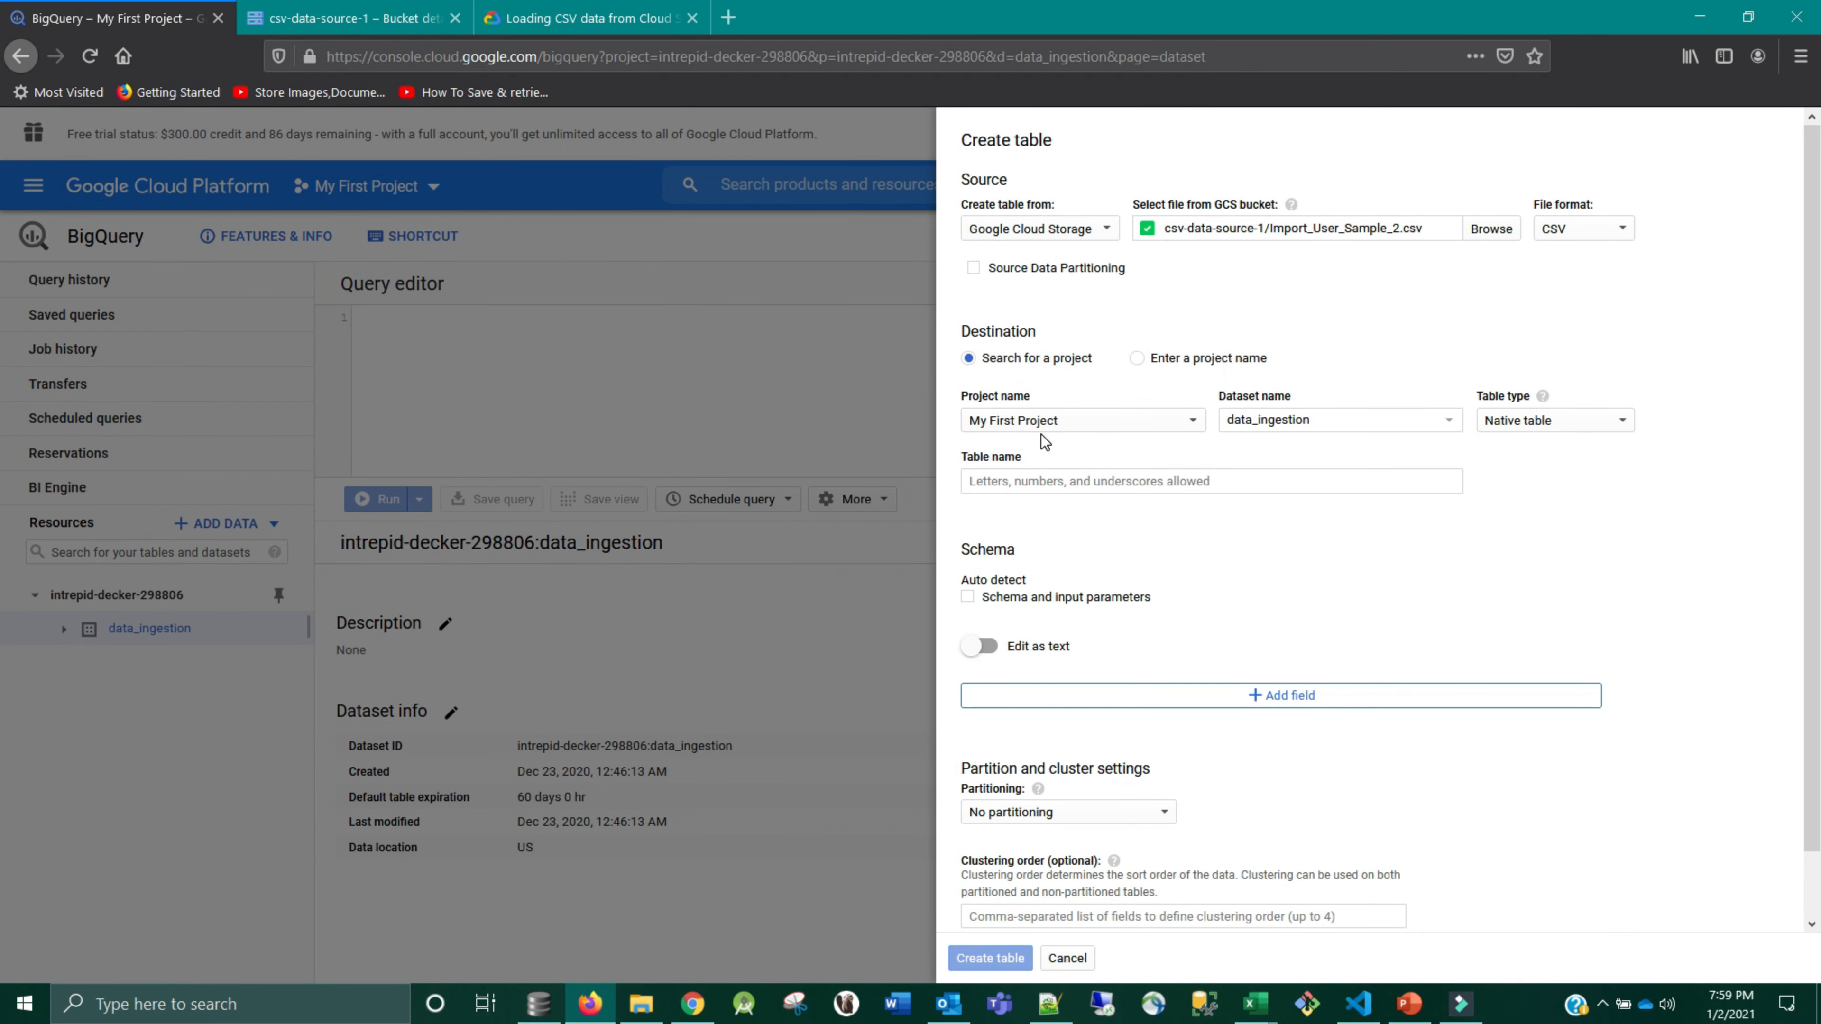
- Set the destination table name to sample_csv_partiotion and enable auto-detection of schema and input parameters
click(1009, 490)
text(sample_csv_partiotion)
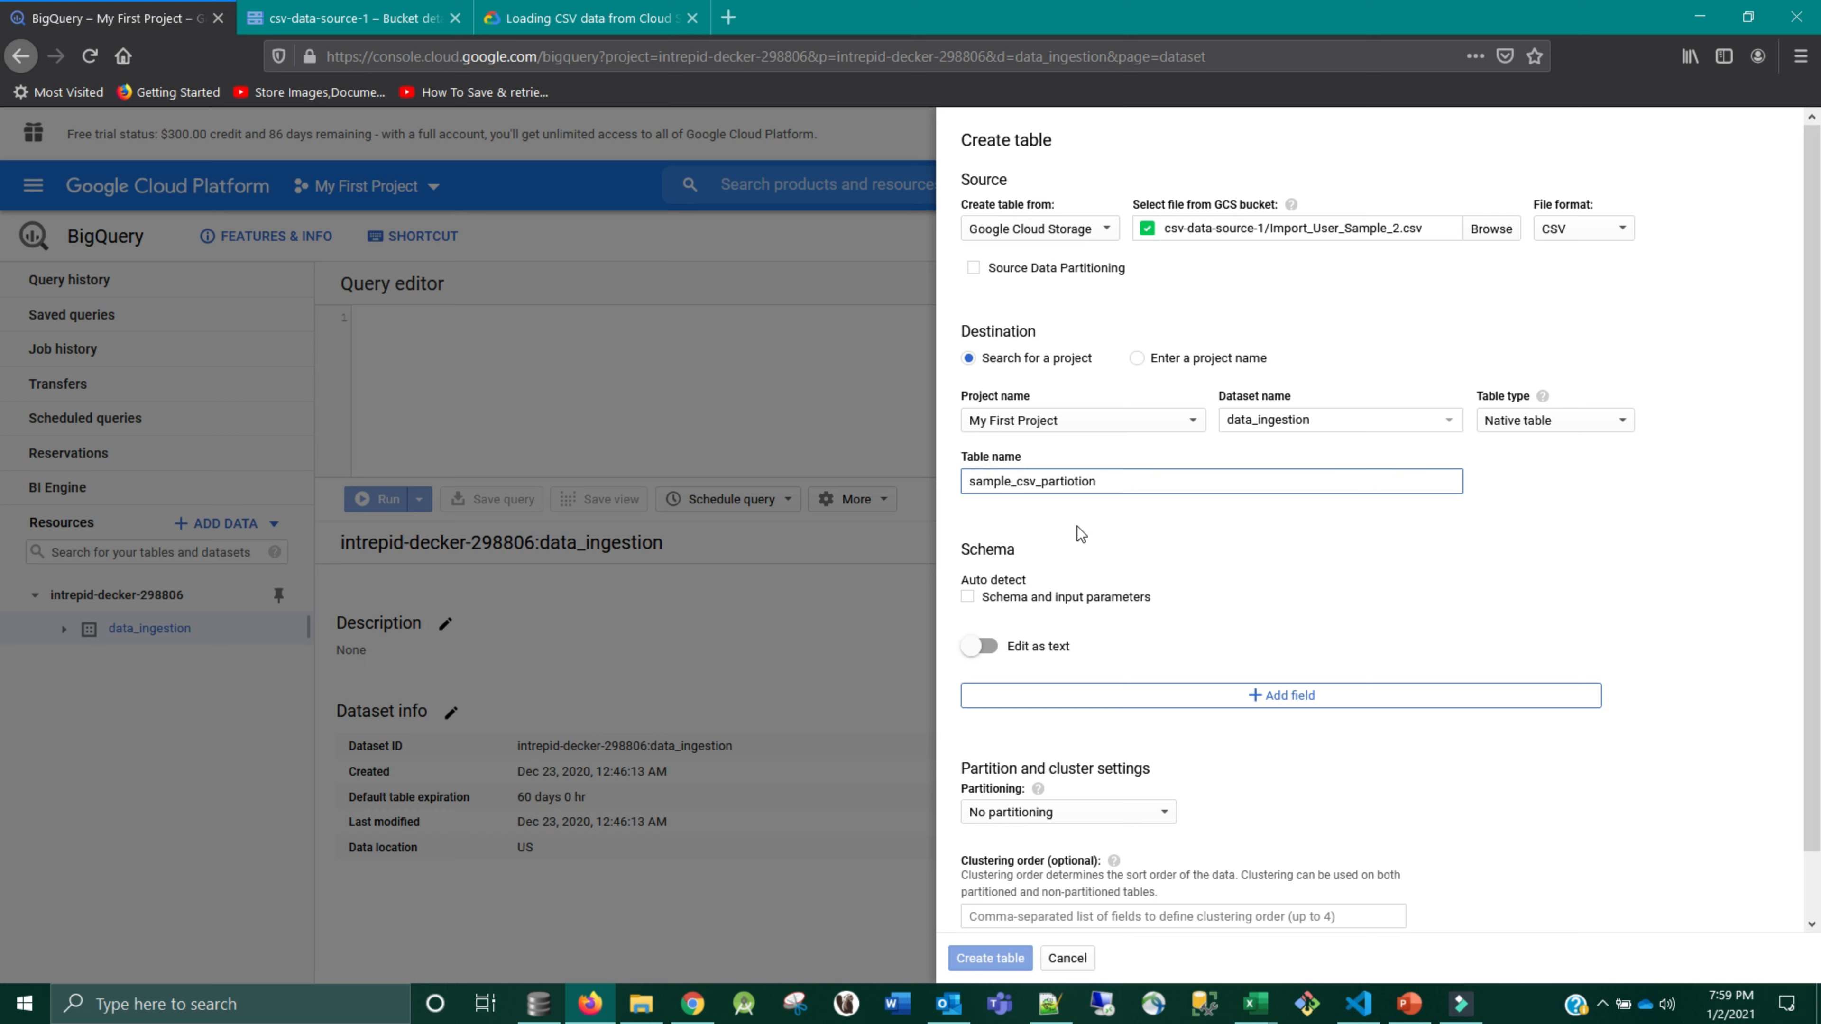
click(968, 596)
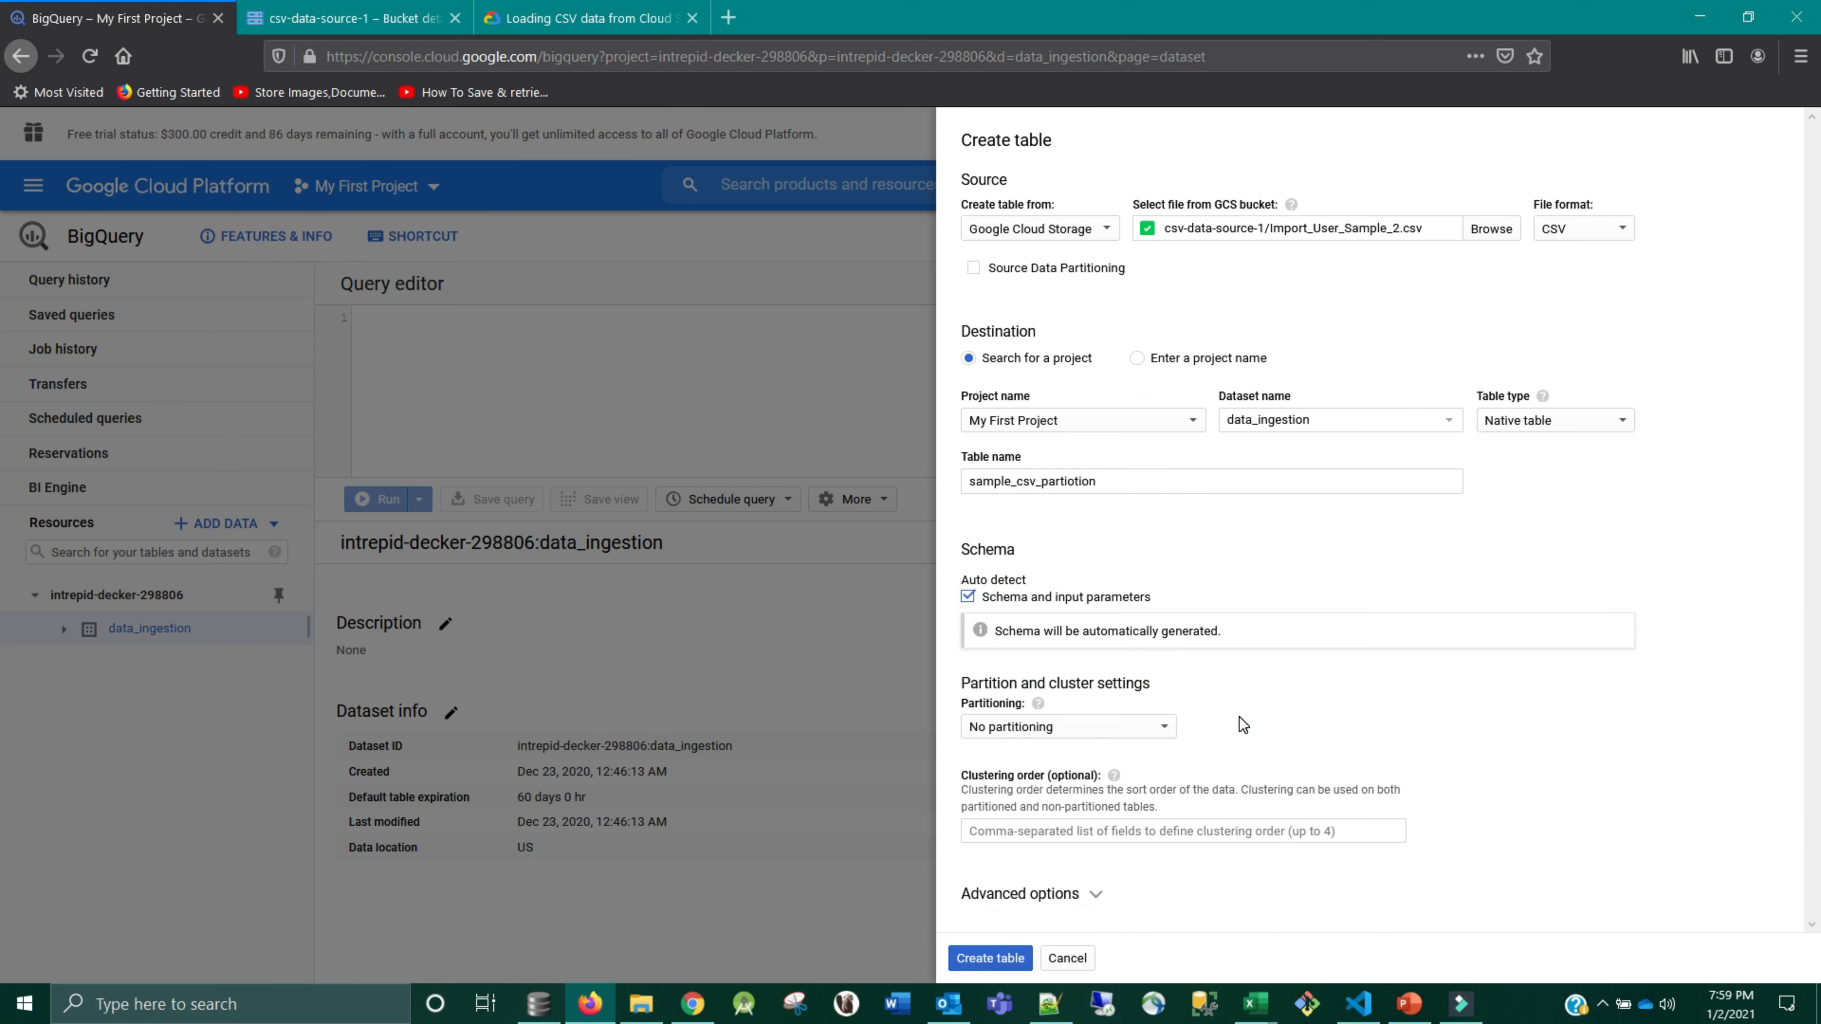
- Run the load with 1 header row skipped, quoted newlines allowed and the write preference set to Append to table
click(1052, 896)
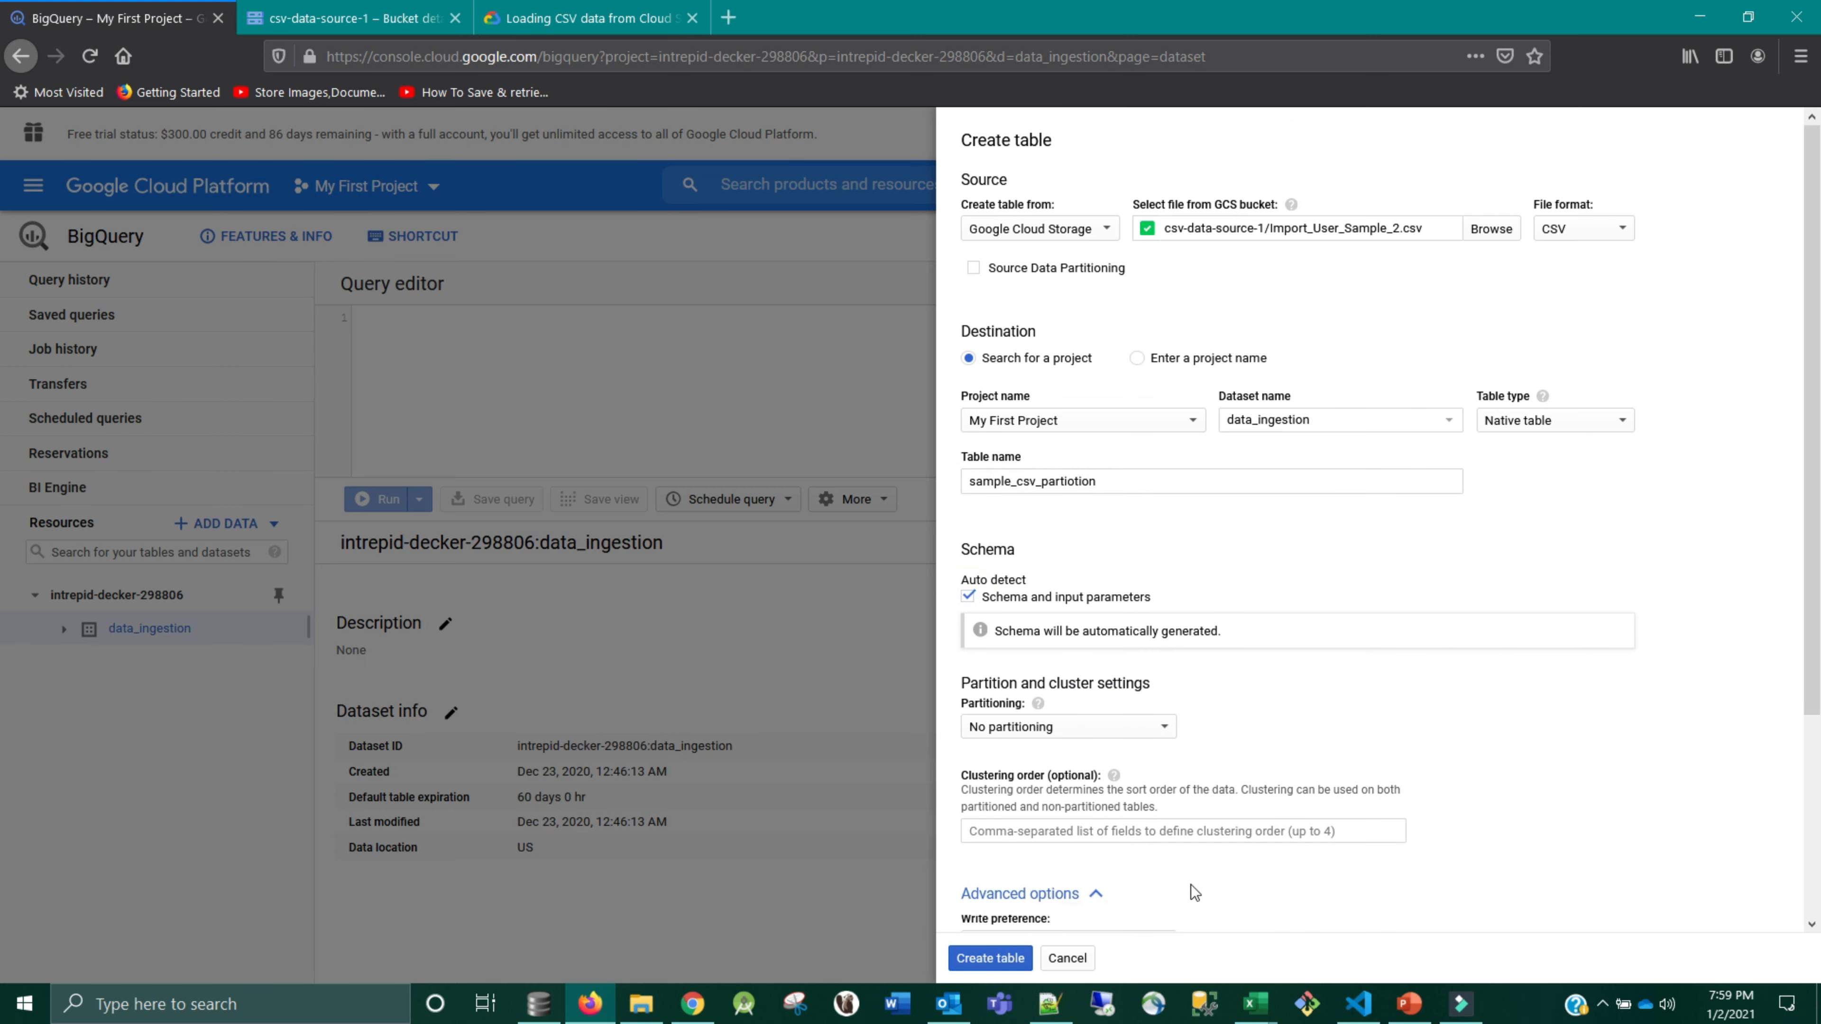
scroll(1191, 885, down, 5)
double_click(973, 784)
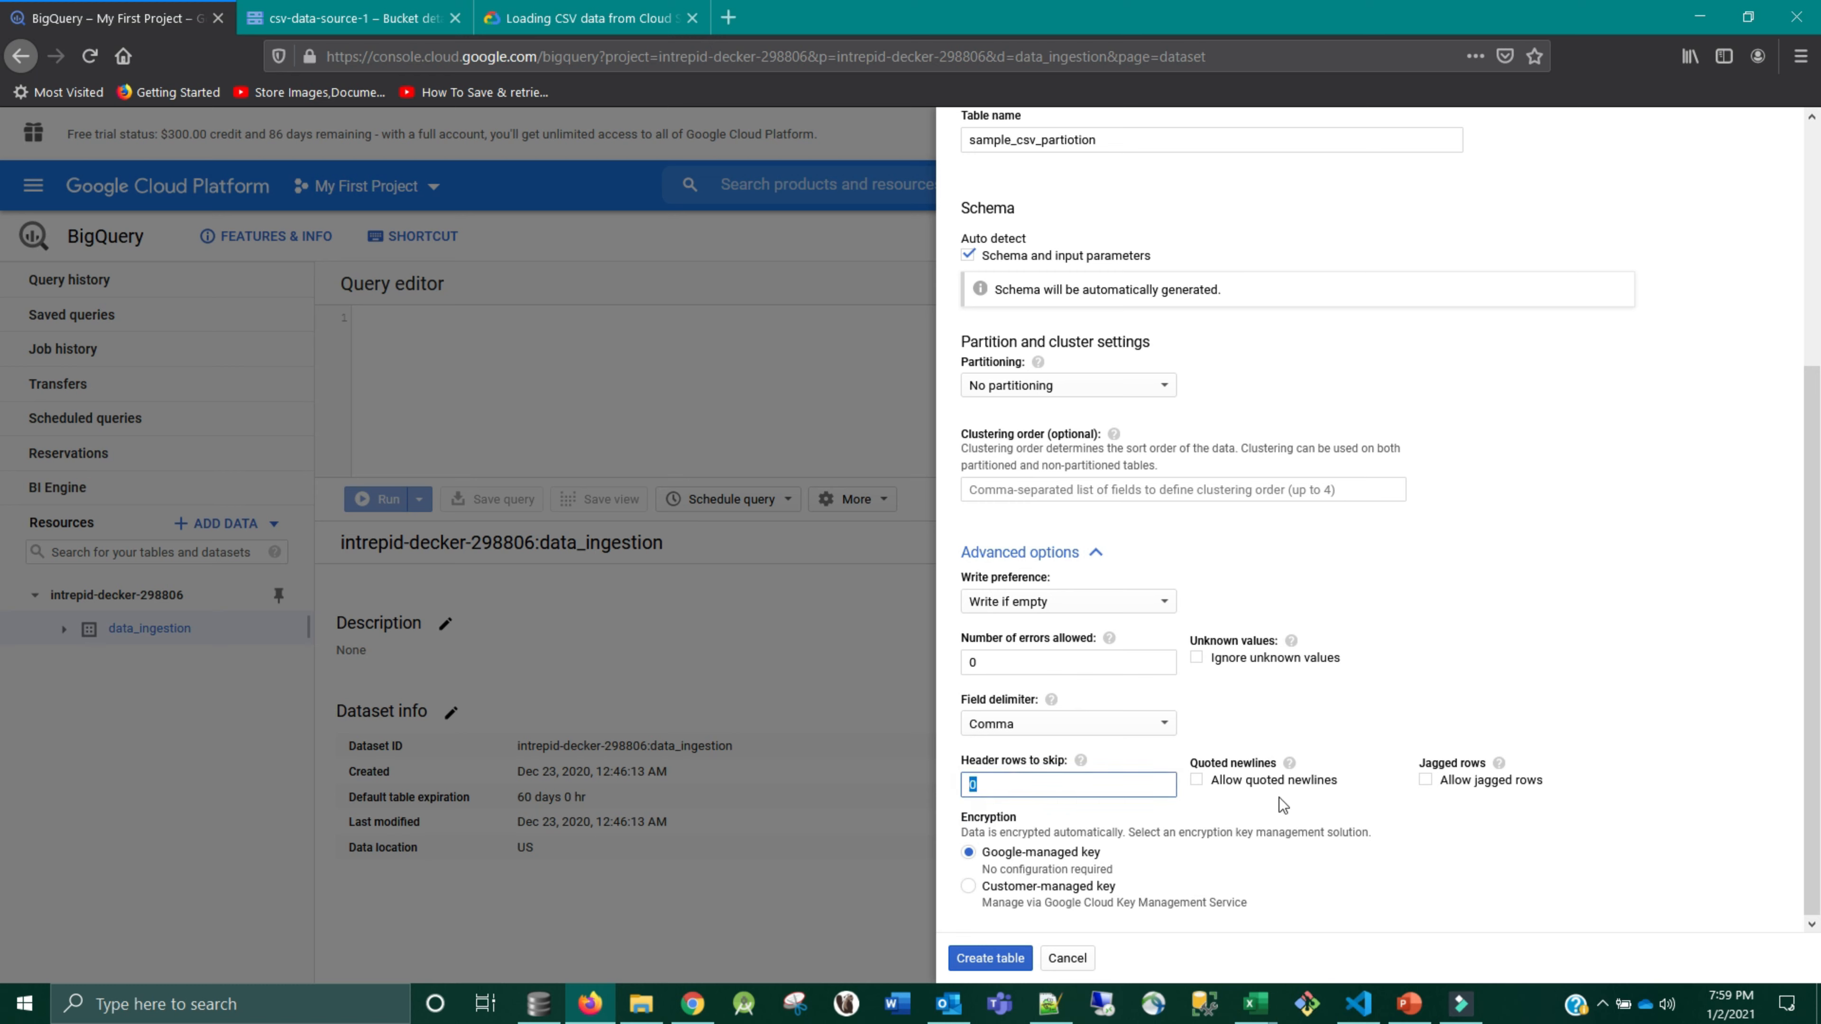
click(1196, 781)
click(1121, 604)
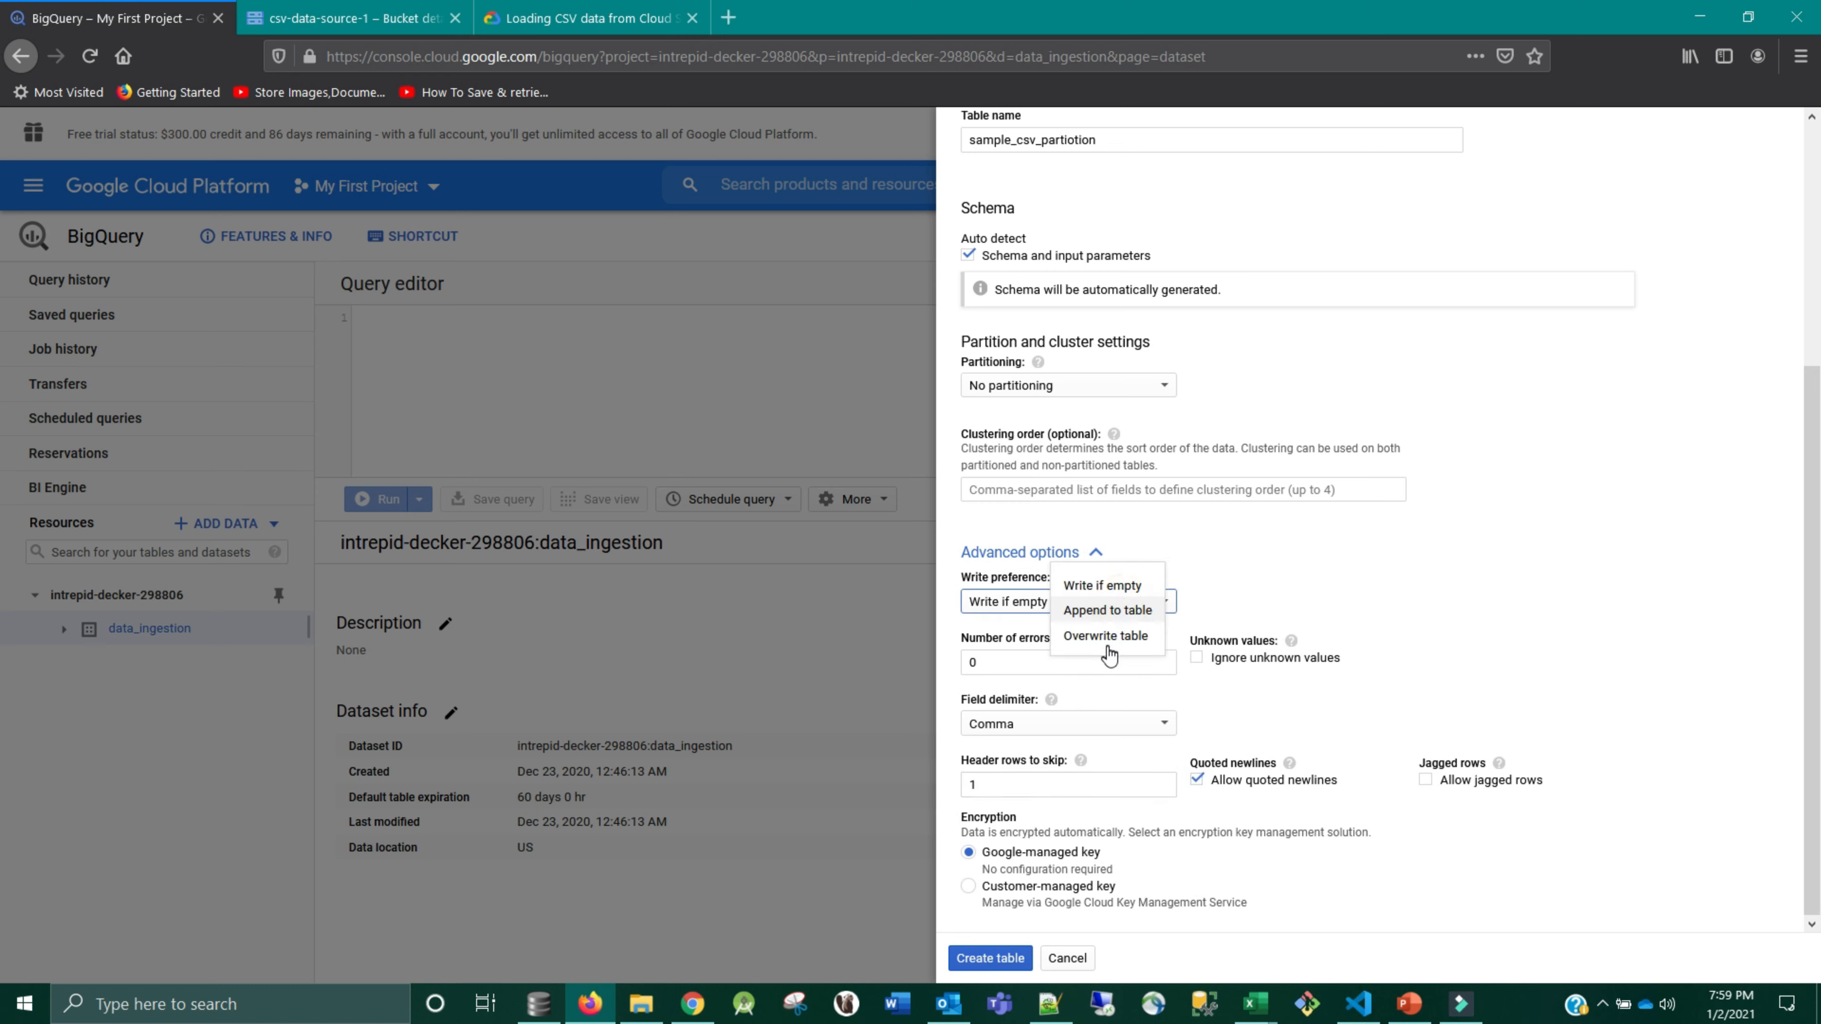
click(1107, 611)
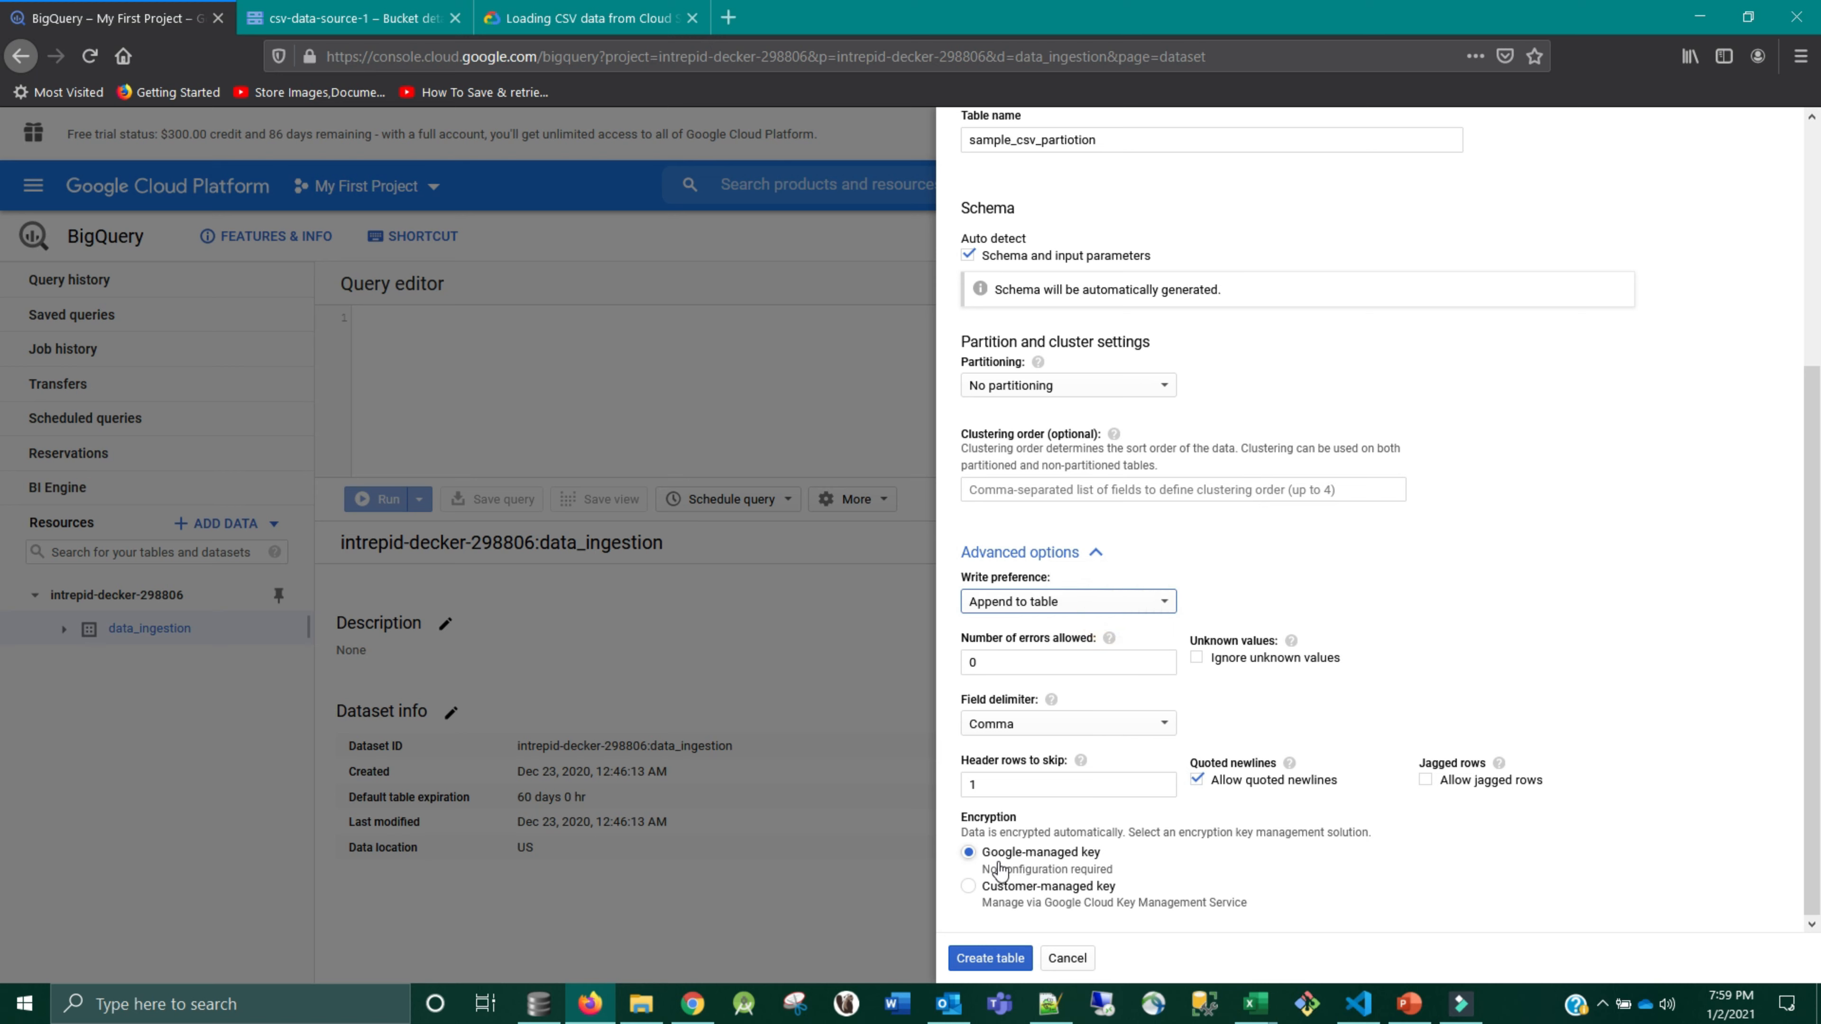
click(1427, 782)
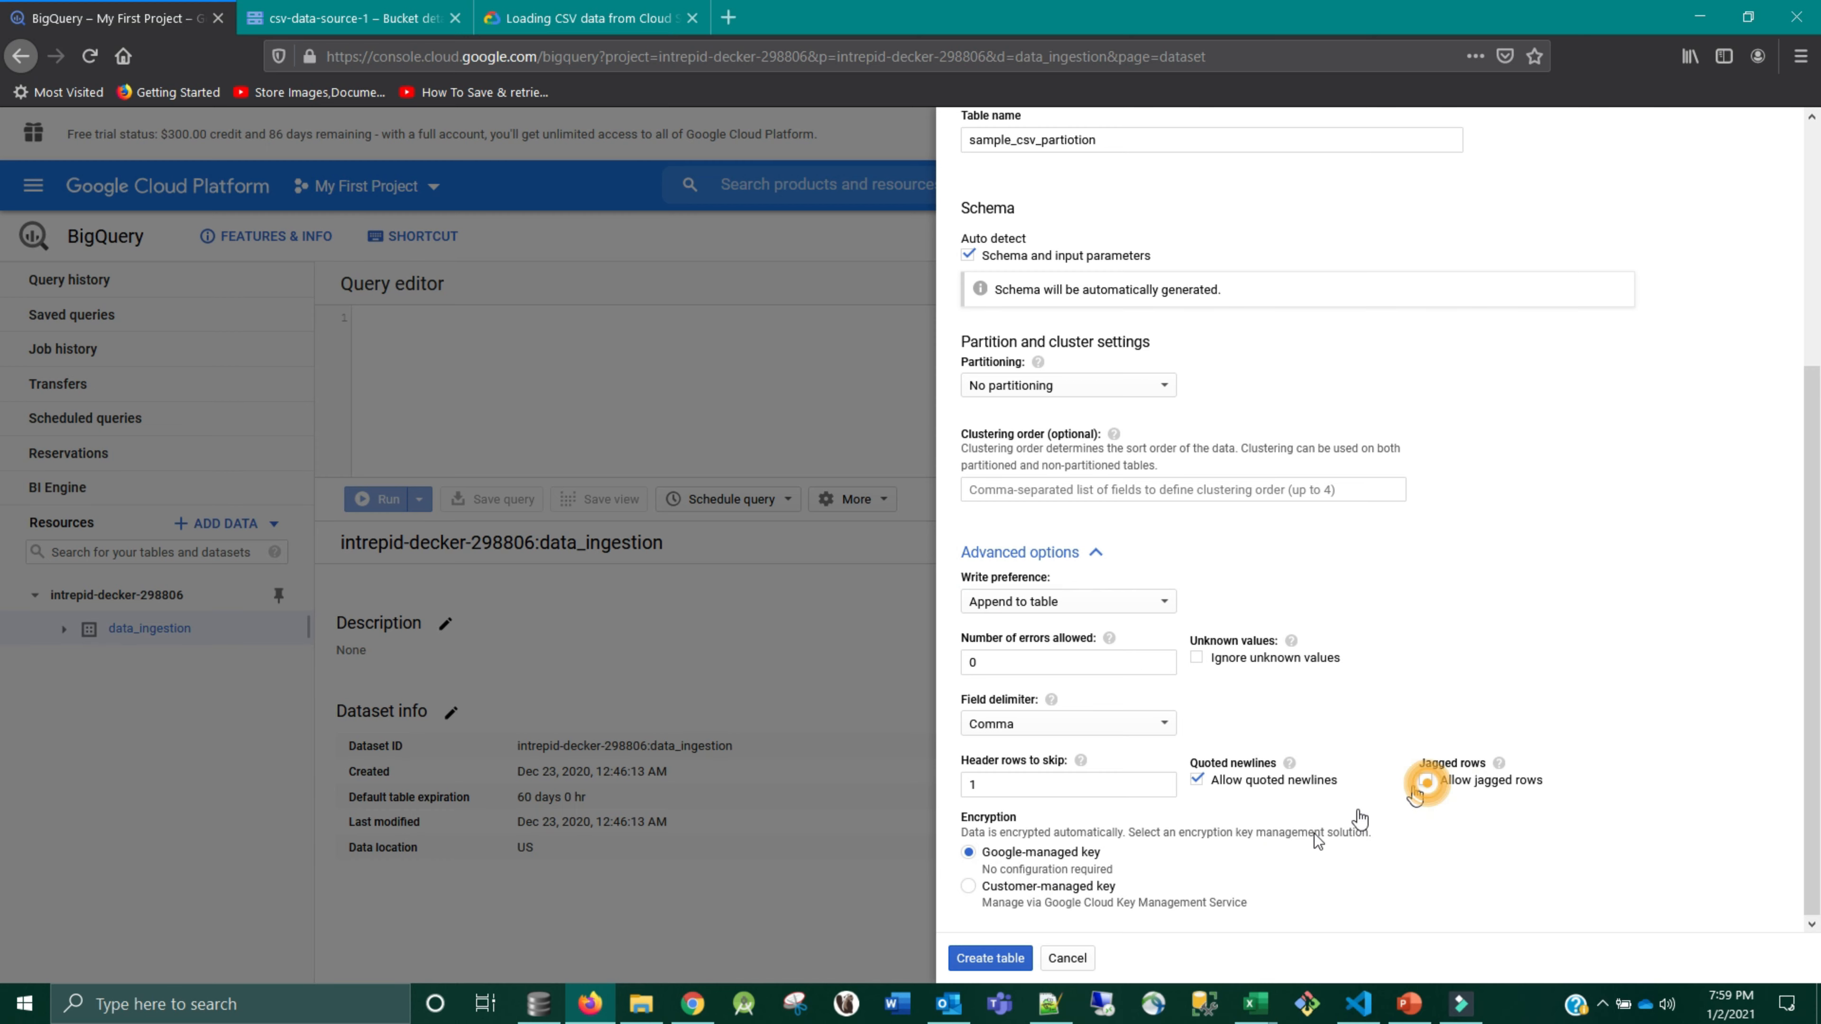
click(1015, 958)
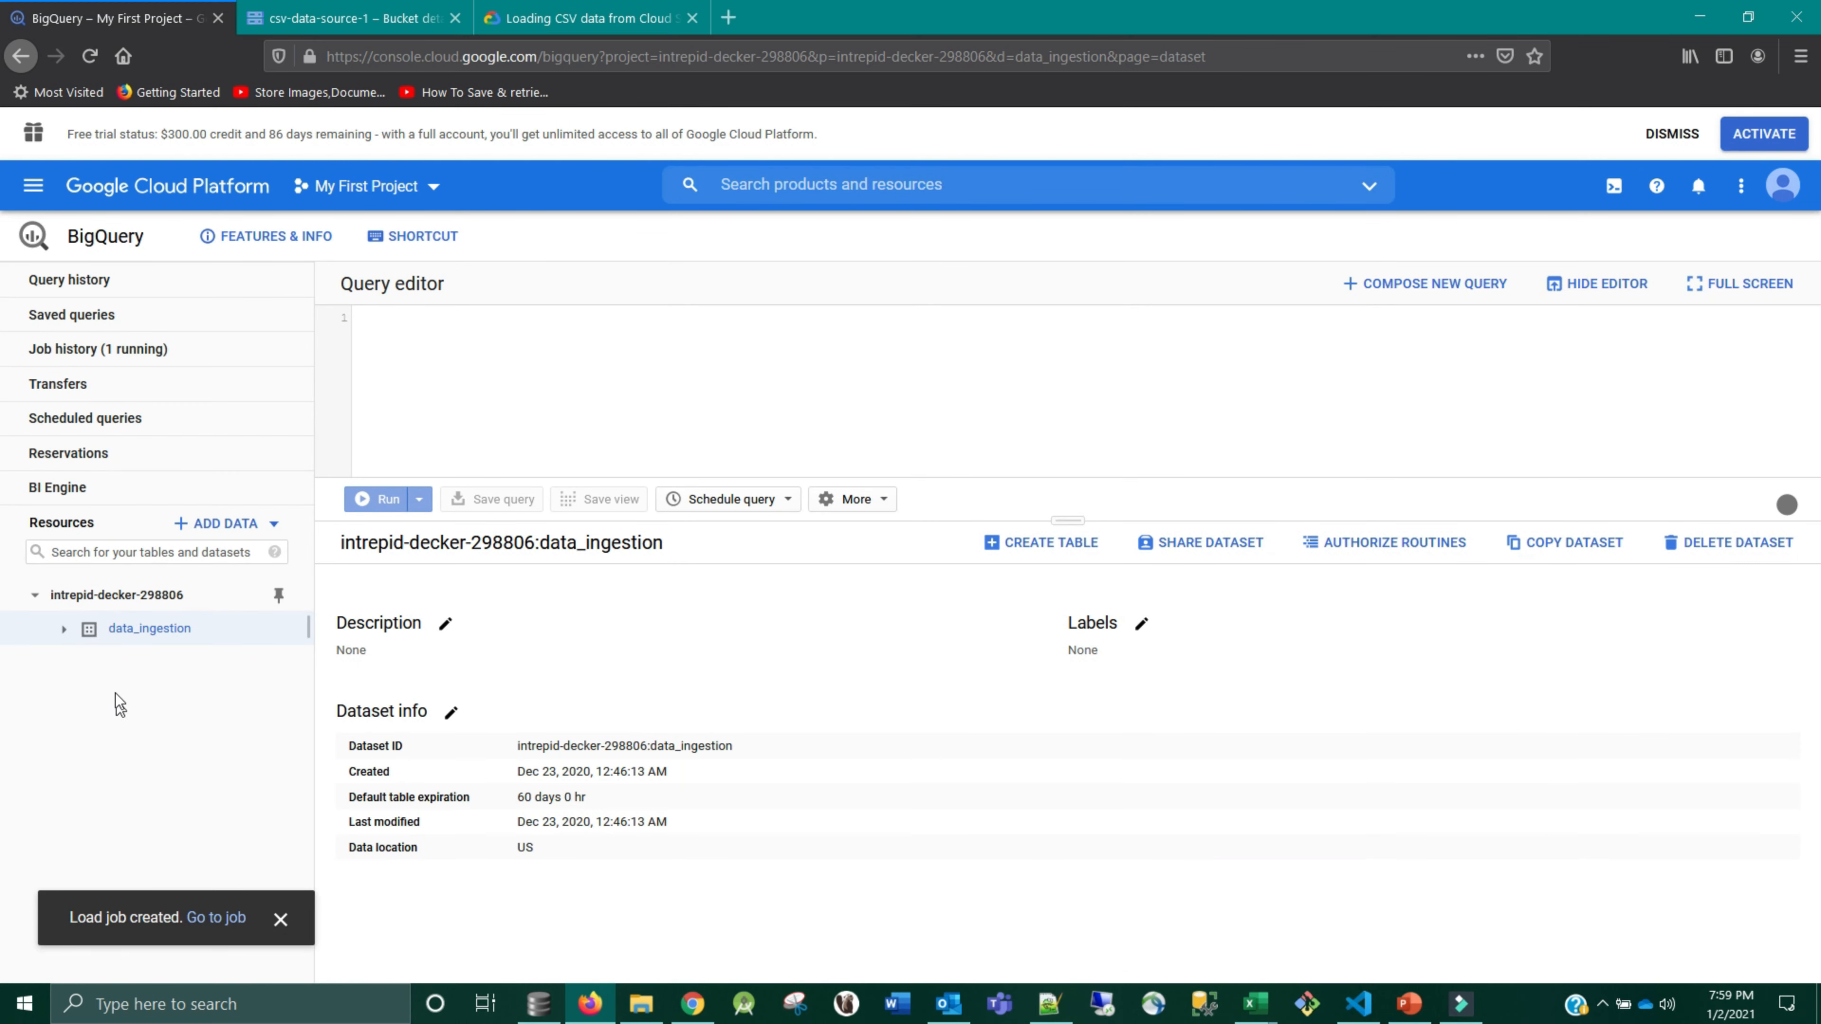
- Check the details of the sample_csv_partiotion table and preview its rows across all columns
click(63, 632)
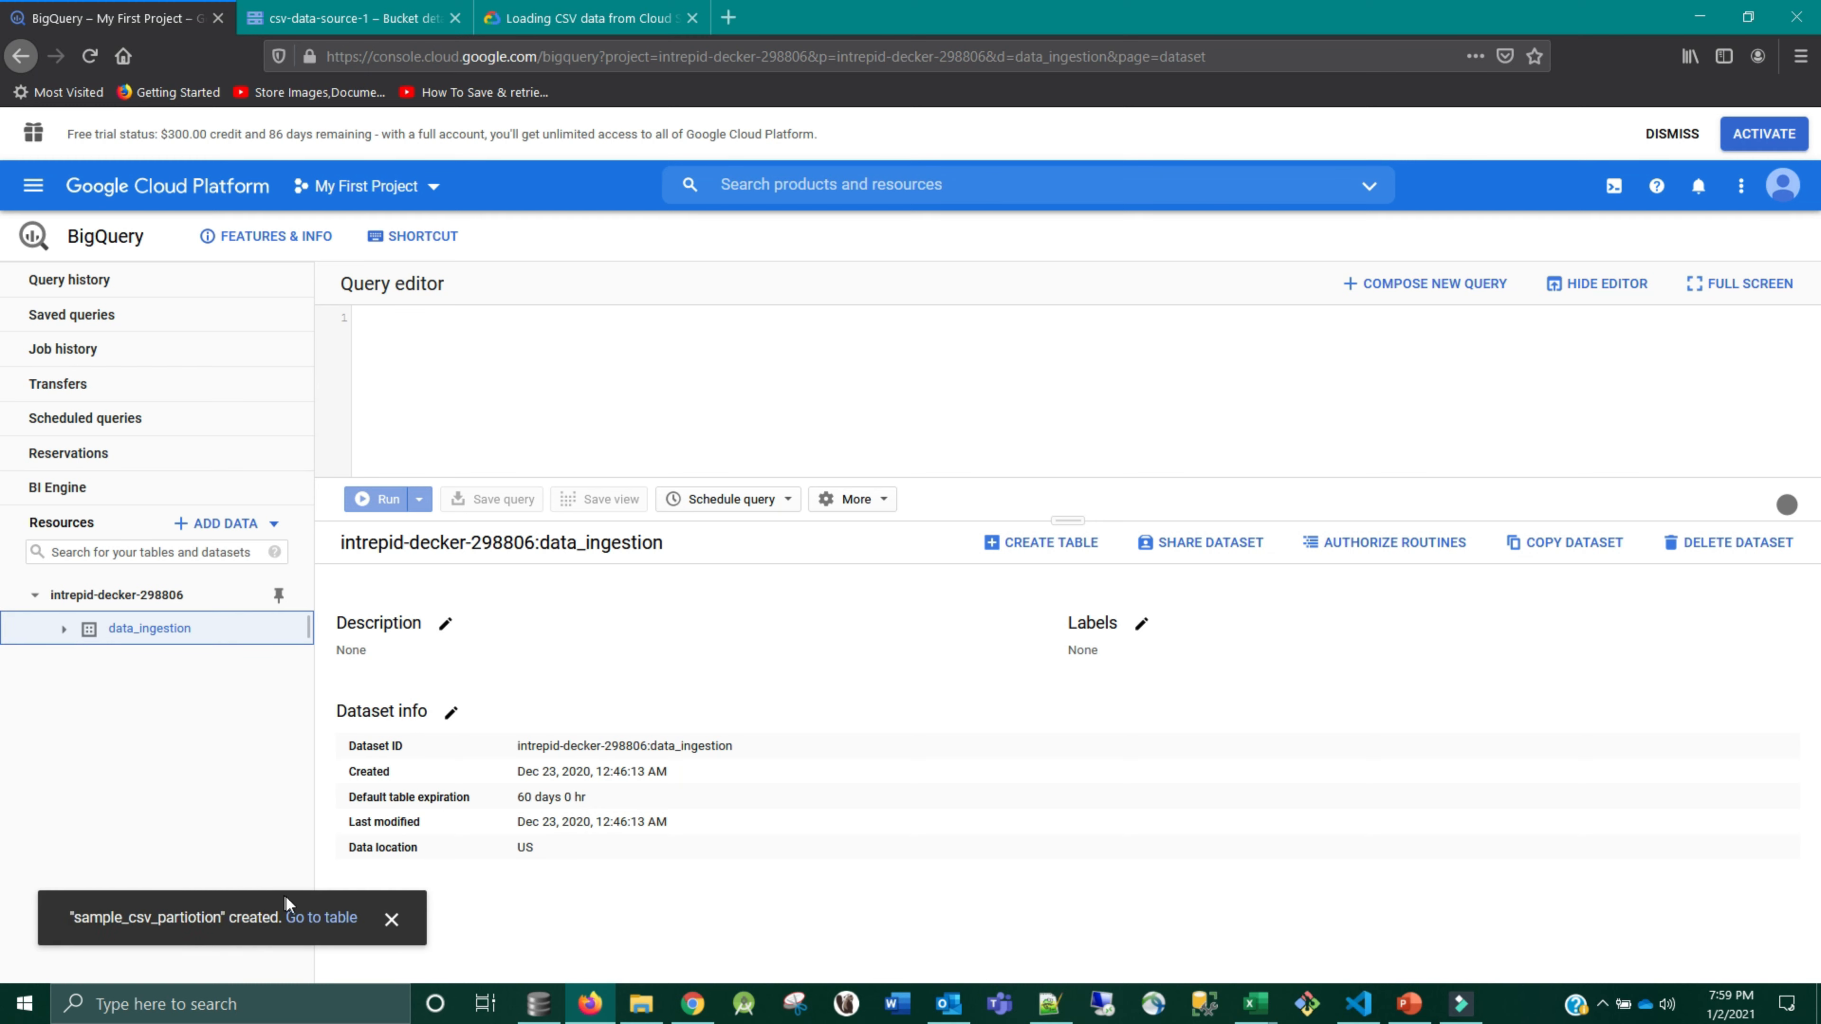
click(168, 729)
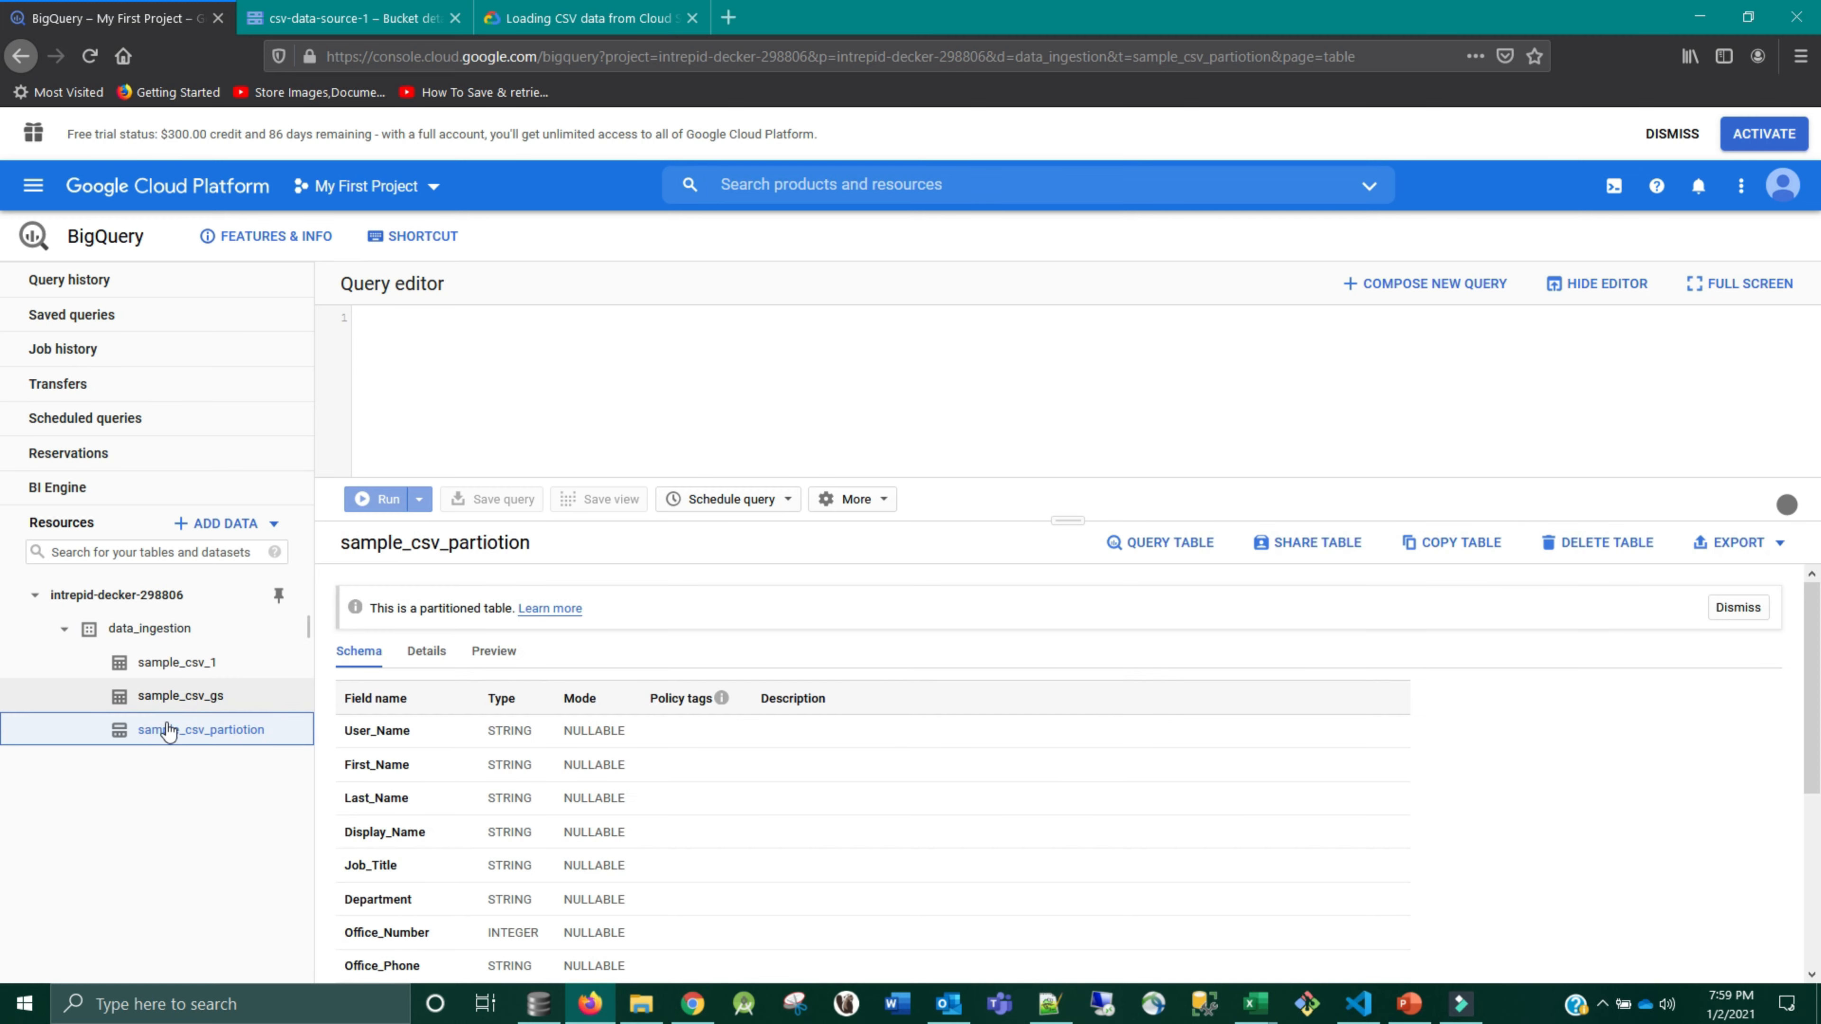
click(439, 655)
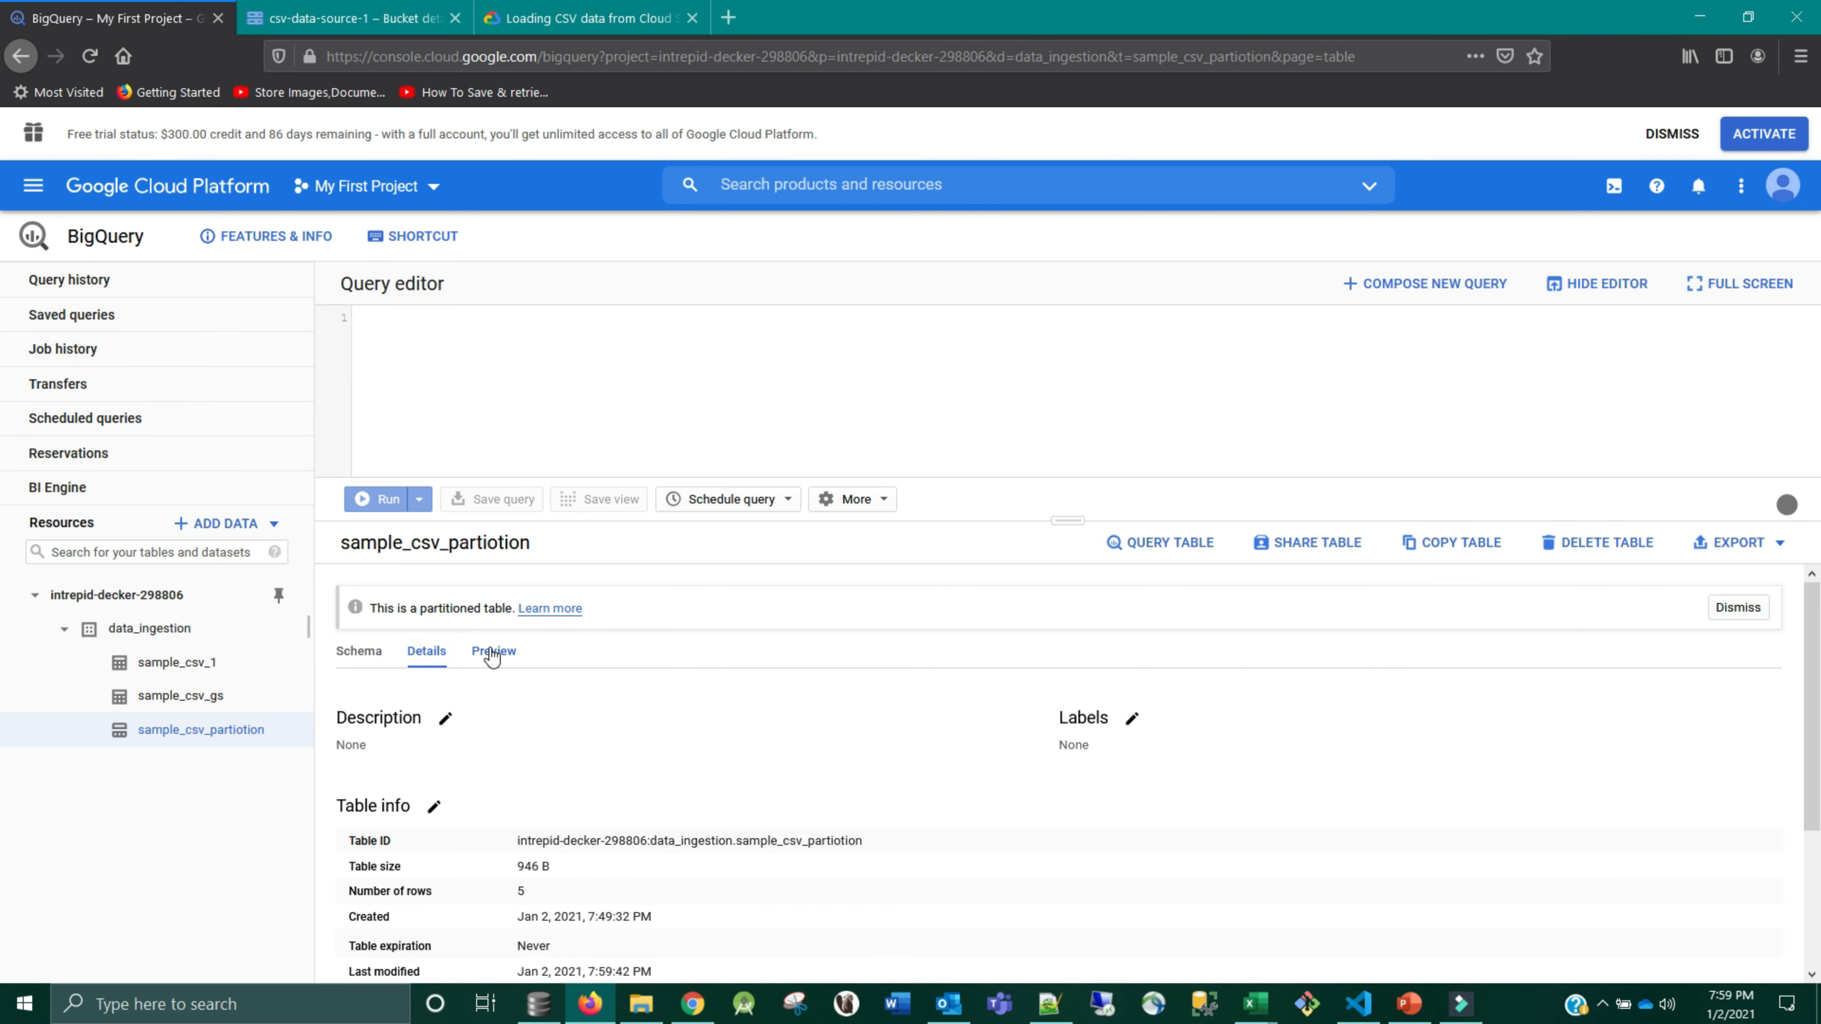
click(490, 653)
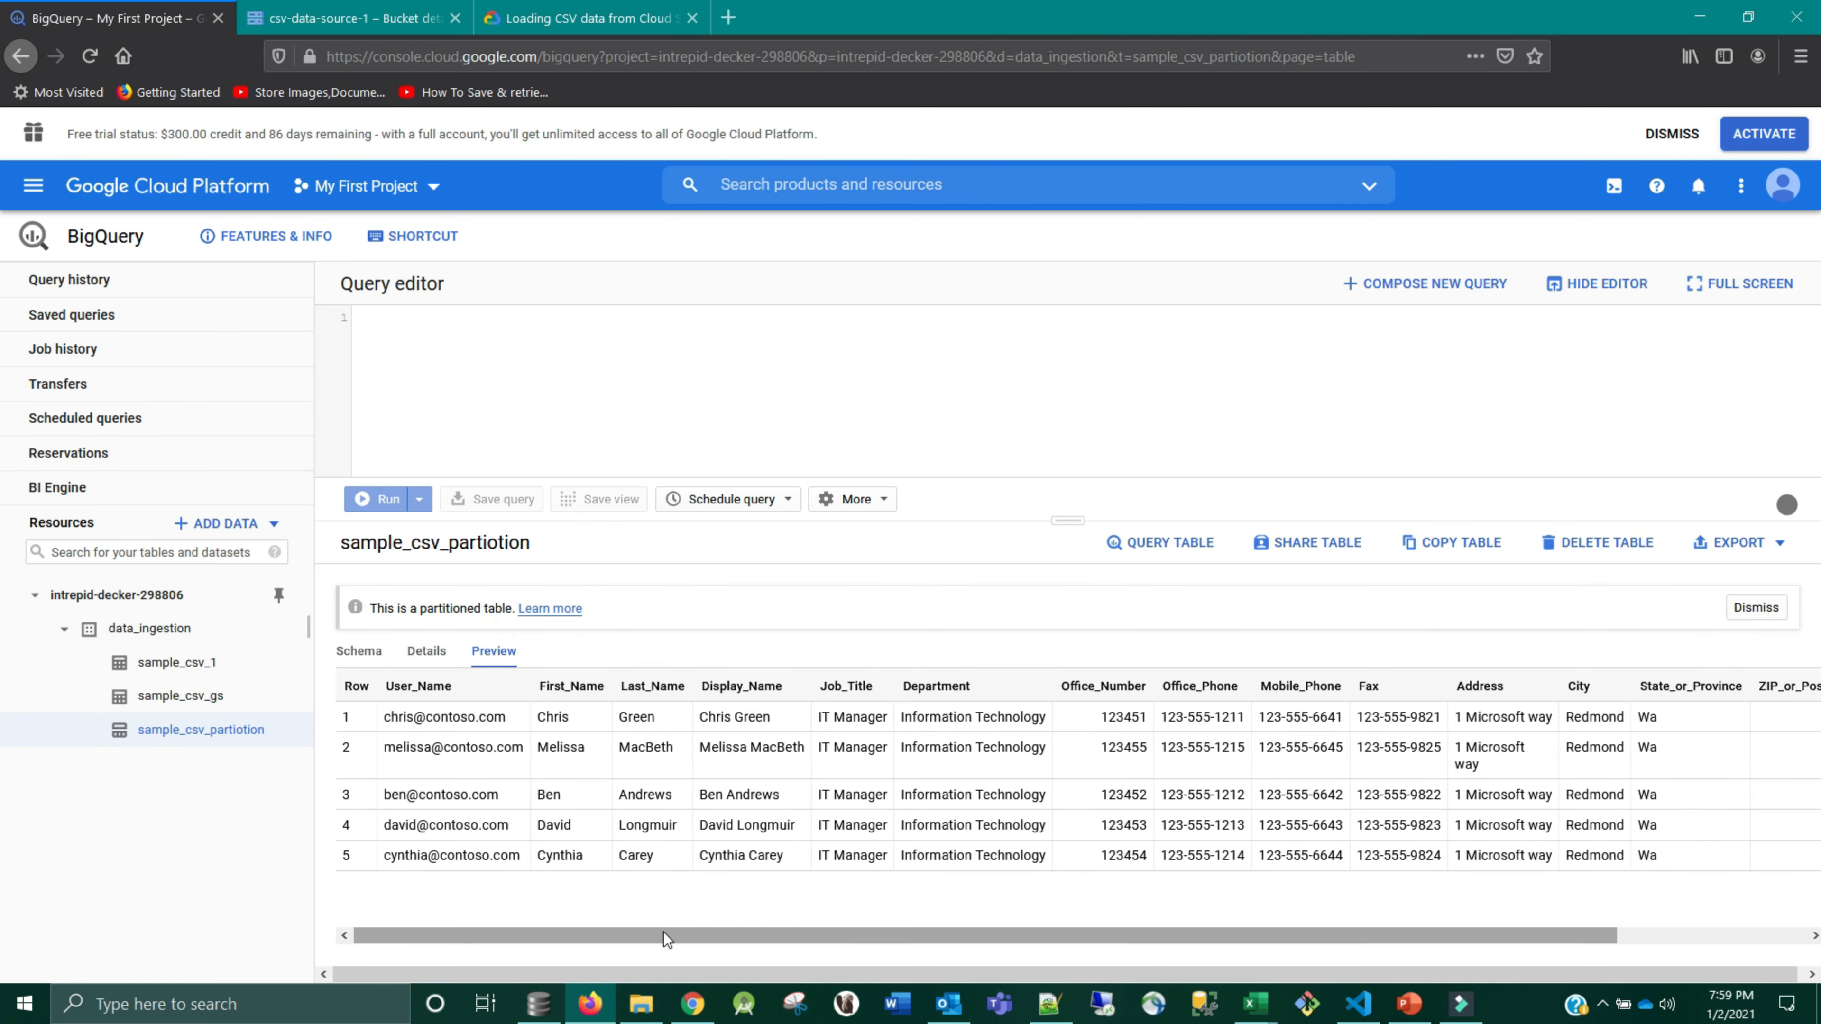
drag(730, 935, 1603, 974)
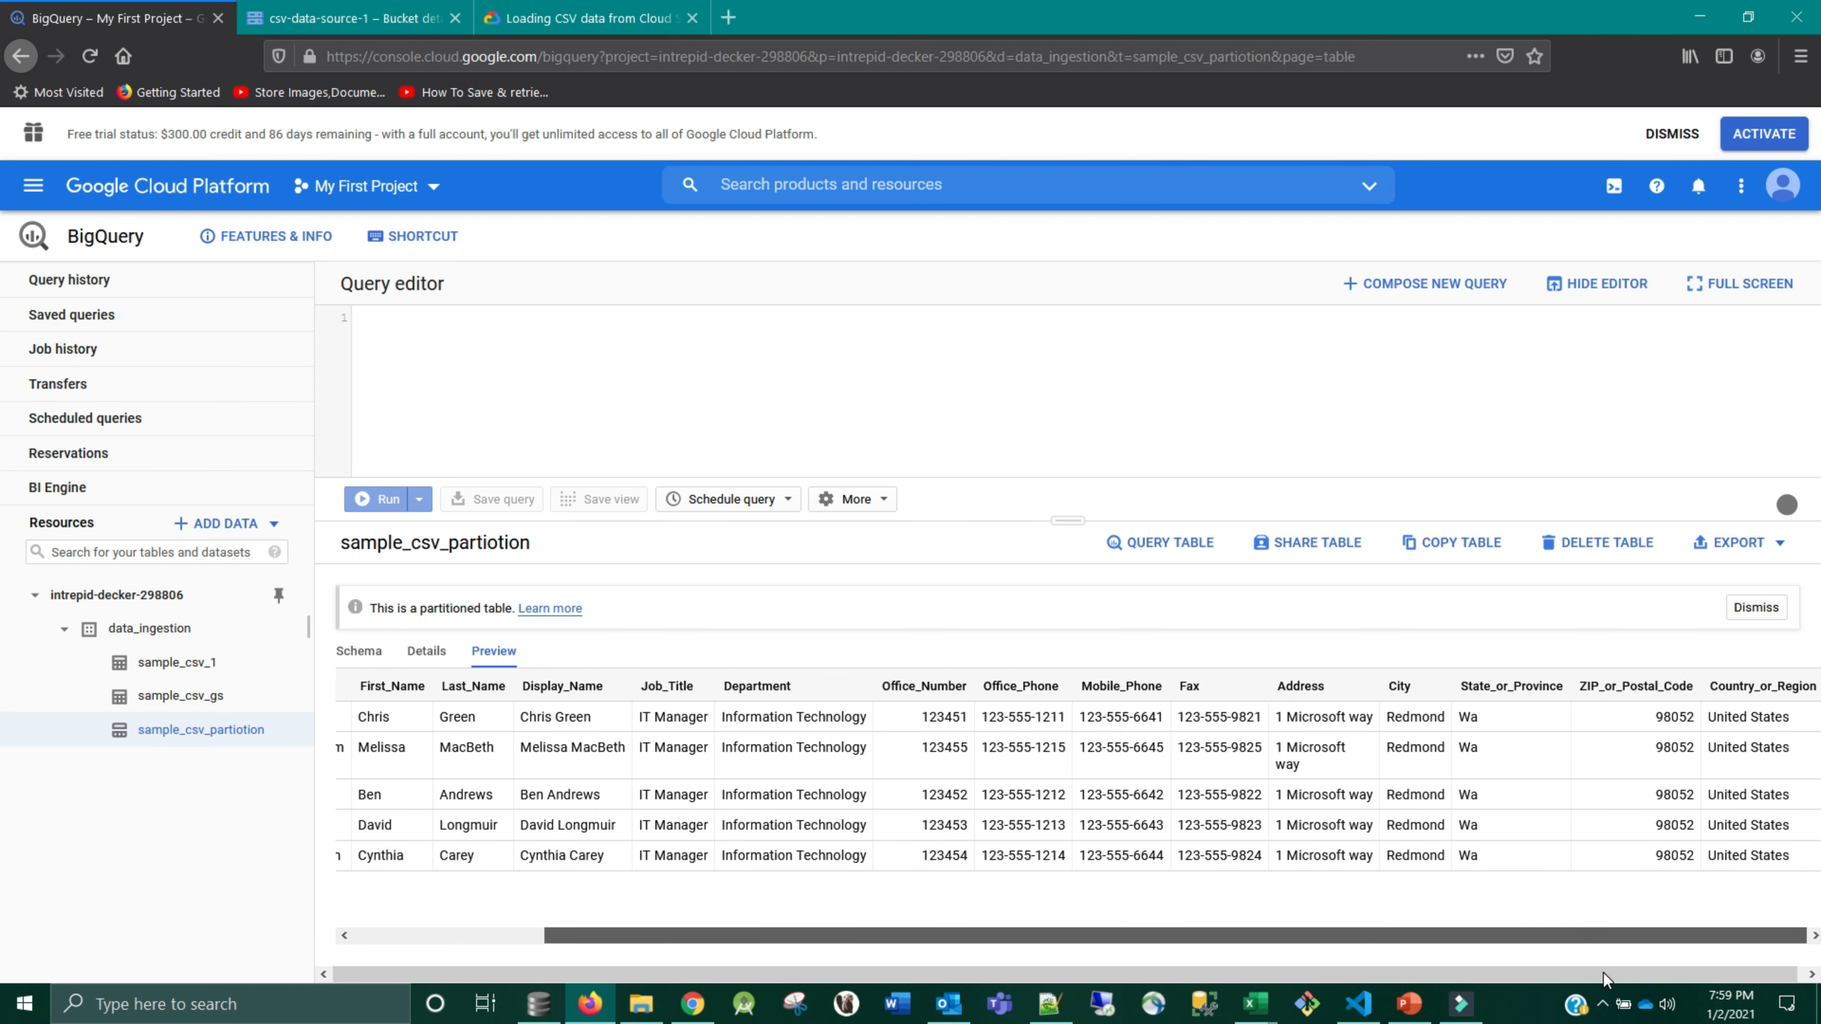
drag(600, 932, 183, 926)
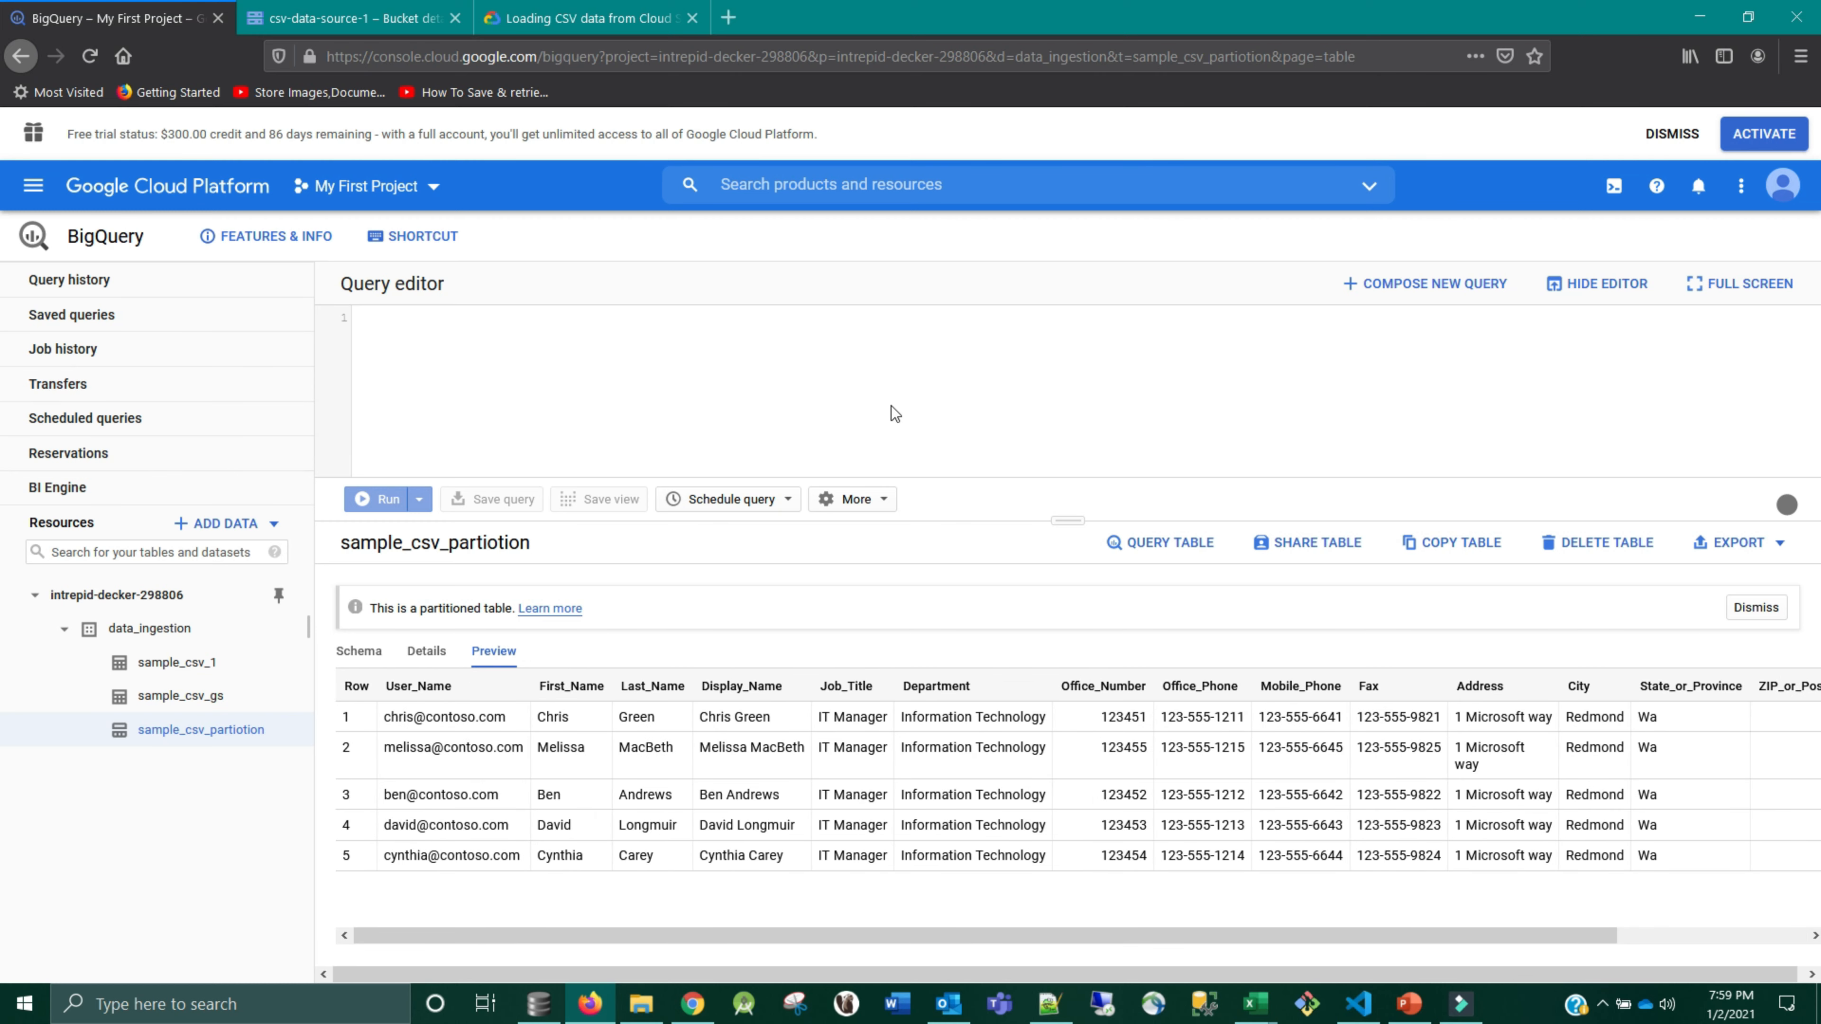